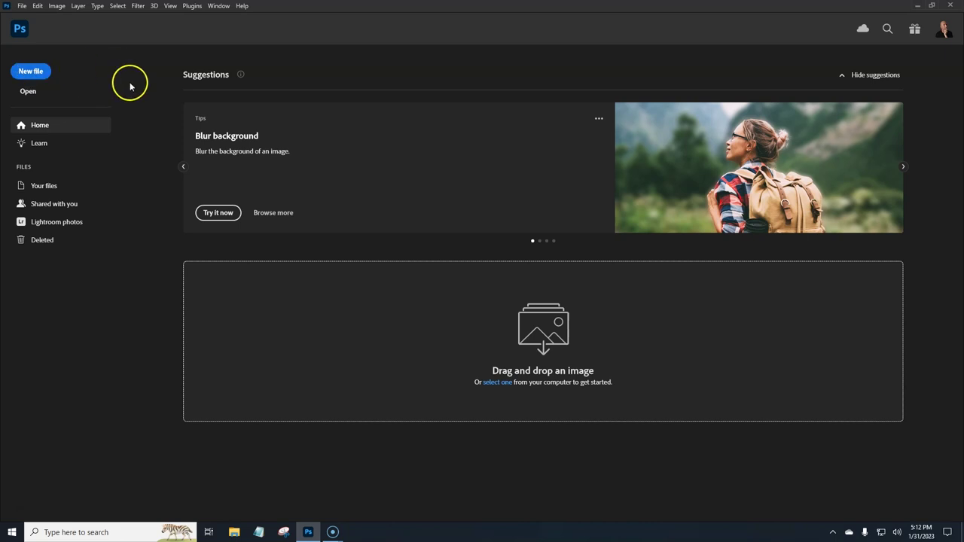
Create a landscape document 10 x 8 inches at 300 pixels/inch with a black background.
{"action": "left_click", "coordinate": [31, 72]}
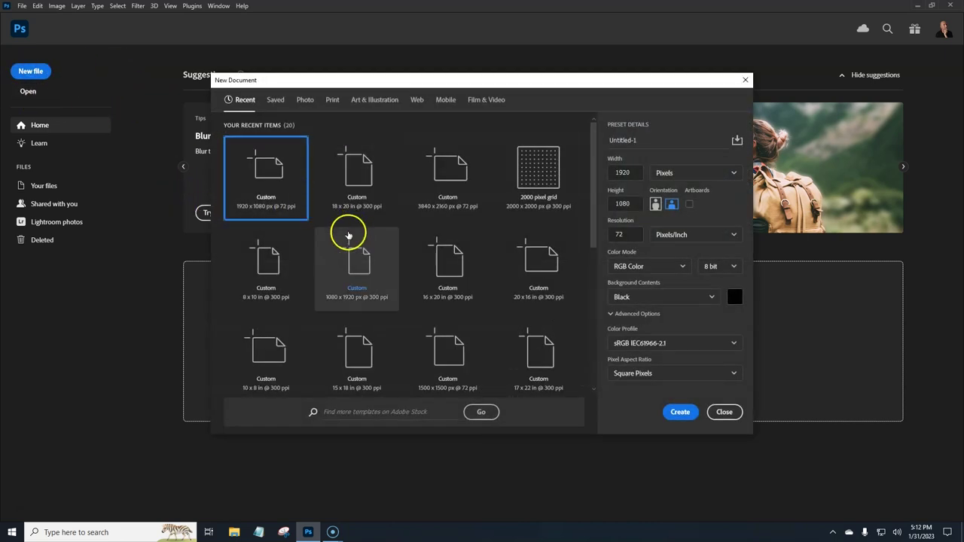
{"action": "left_click", "coordinate": [262, 282]}
{"action": "left_click", "coordinate": [671, 205]}
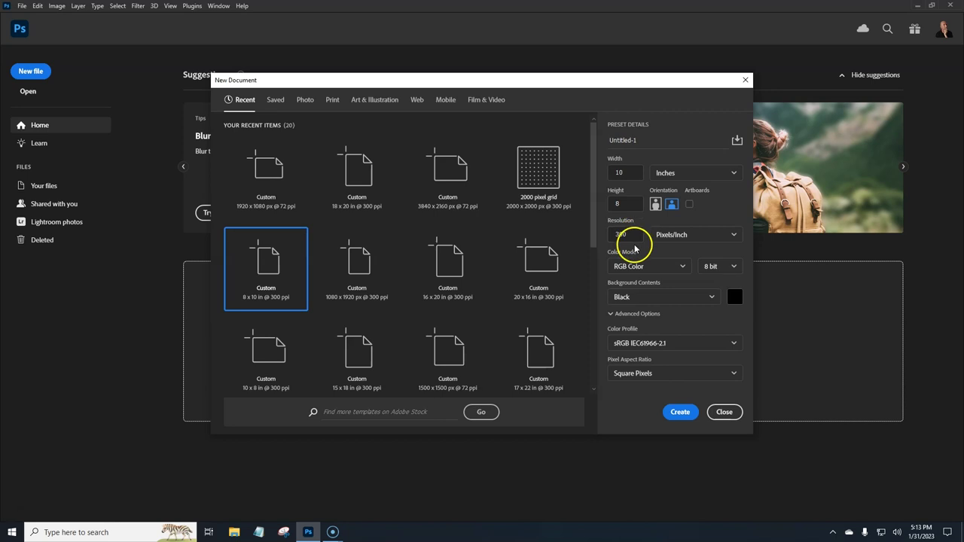
{"action": "left_click", "coordinate": [681, 412]}
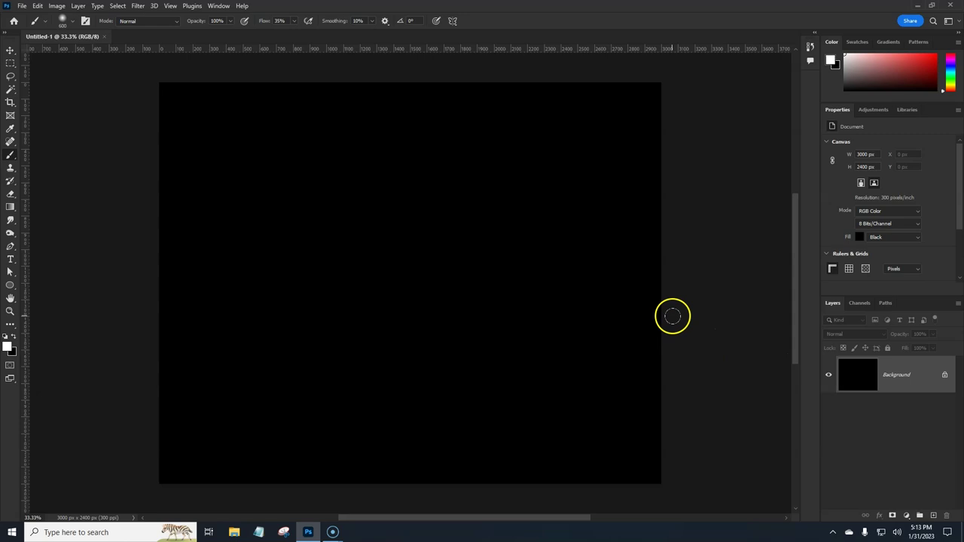
Place 20200626-DSC_0665.jpg as an embedded image from racing > Galot Motorsports Div 2 Race 6.26.2020 > edits full size.
{"action": "left_click", "coordinate": [23, 7]}
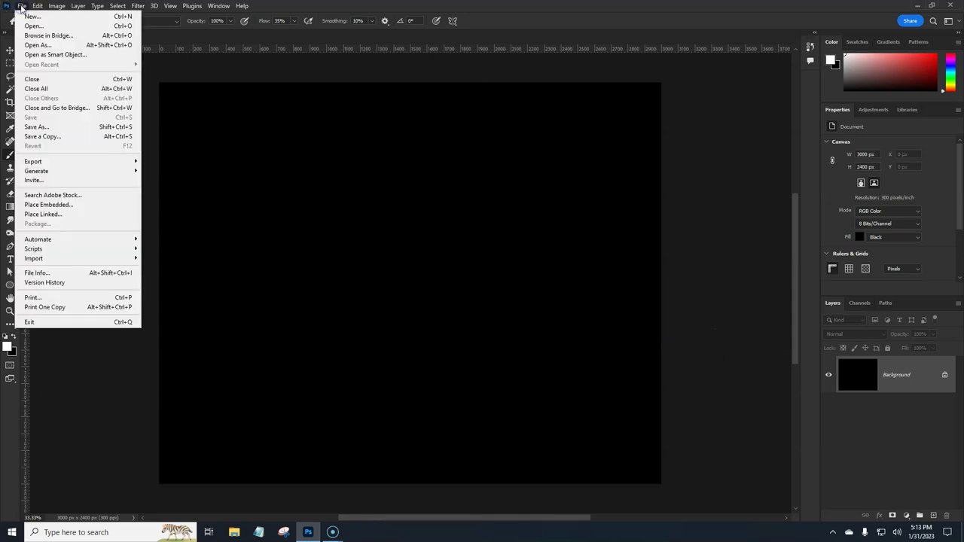
{"action": "key", "text": "Escape"}
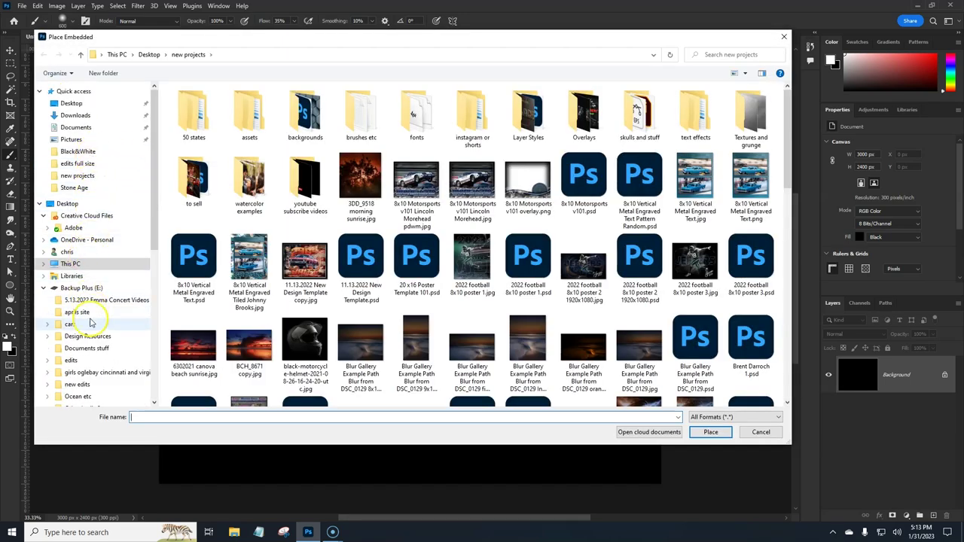
{"action": "scroll", "coordinate": [81, 312], "scroll_direction": "down", "scroll_amount": 3}
{"action": "scroll", "coordinate": [83, 324], "scroll_direction": "down", "scroll_amount": 5}
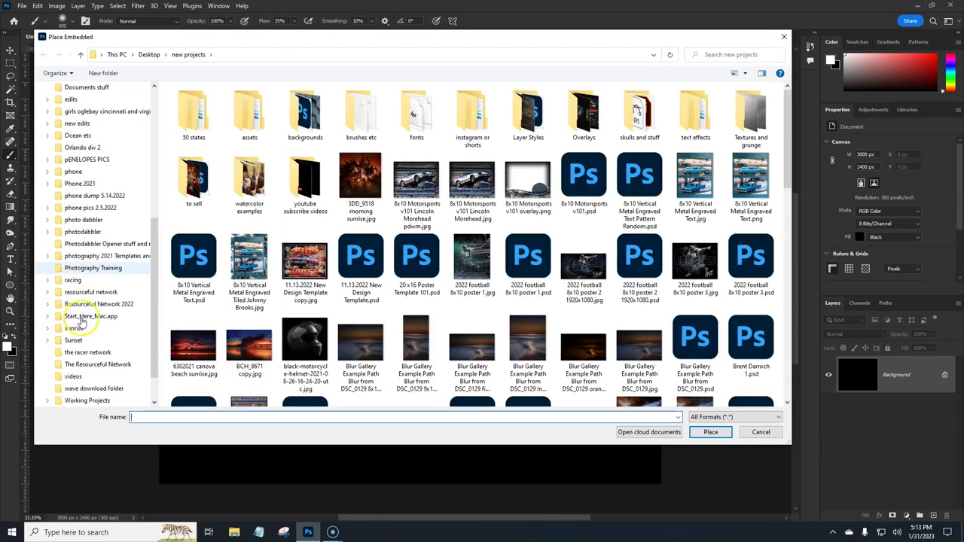
{"action": "left_click", "coordinate": [73, 281]}
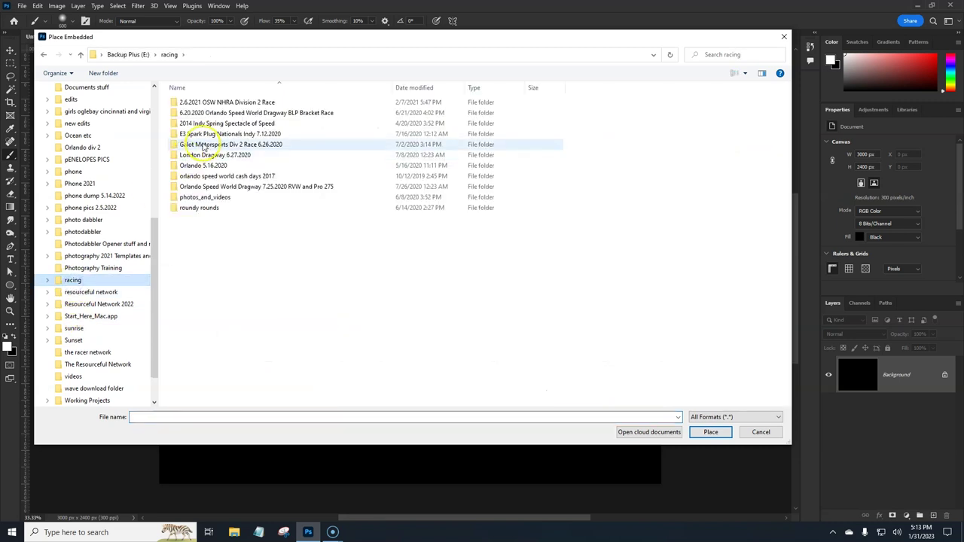
{"action": "double_click", "coordinate": [202, 144]}
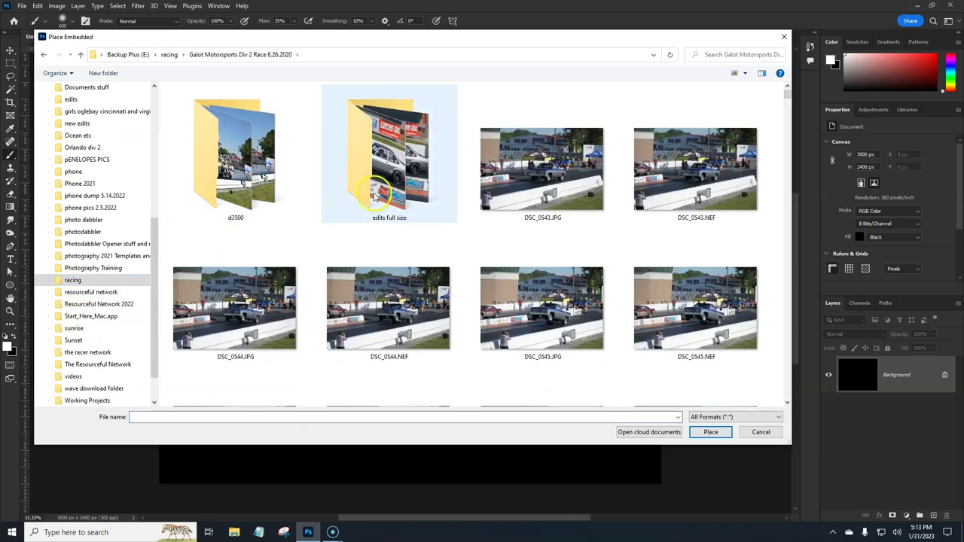
{"action": "double_click", "coordinate": [375, 195]}
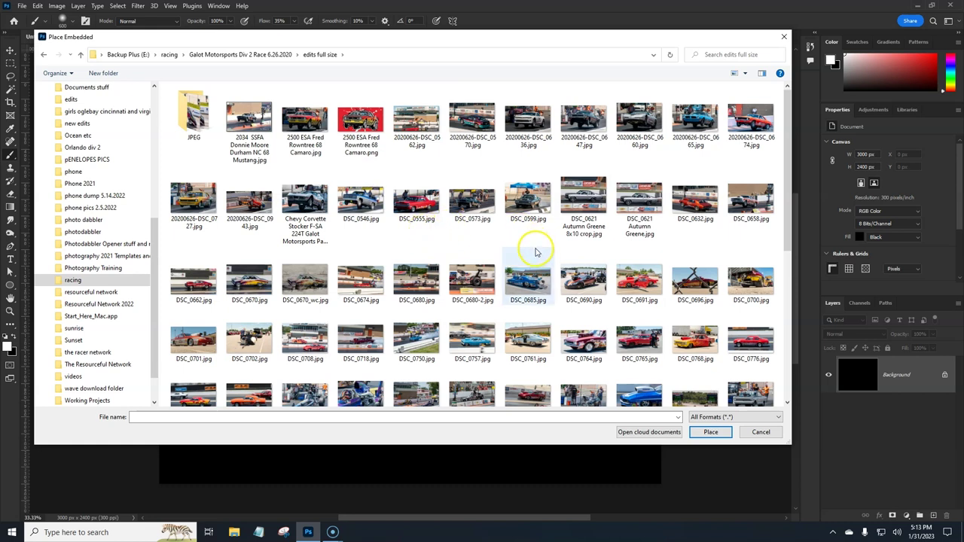
{"action": "left_click", "coordinate": [691, 128]}
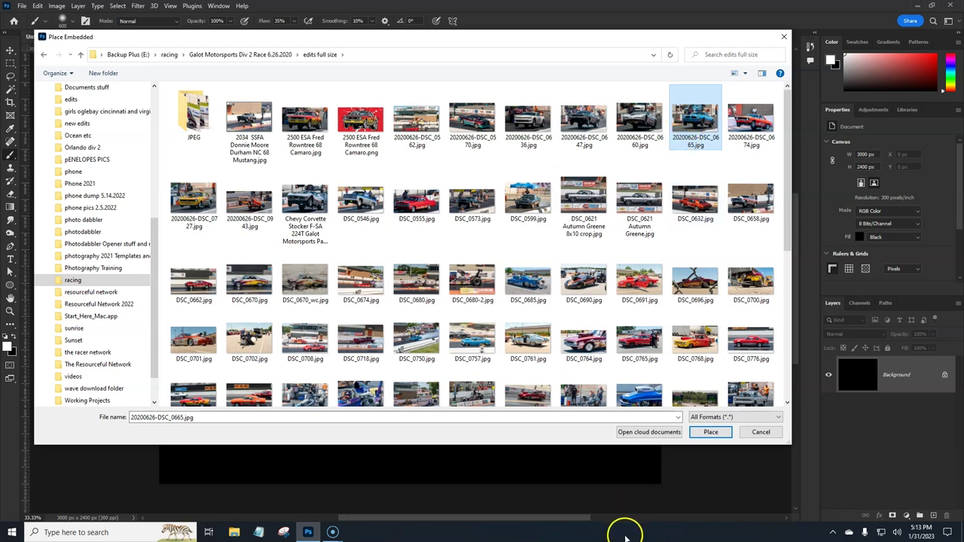
{"action": "left_click", "coordinate": [705, 432]}
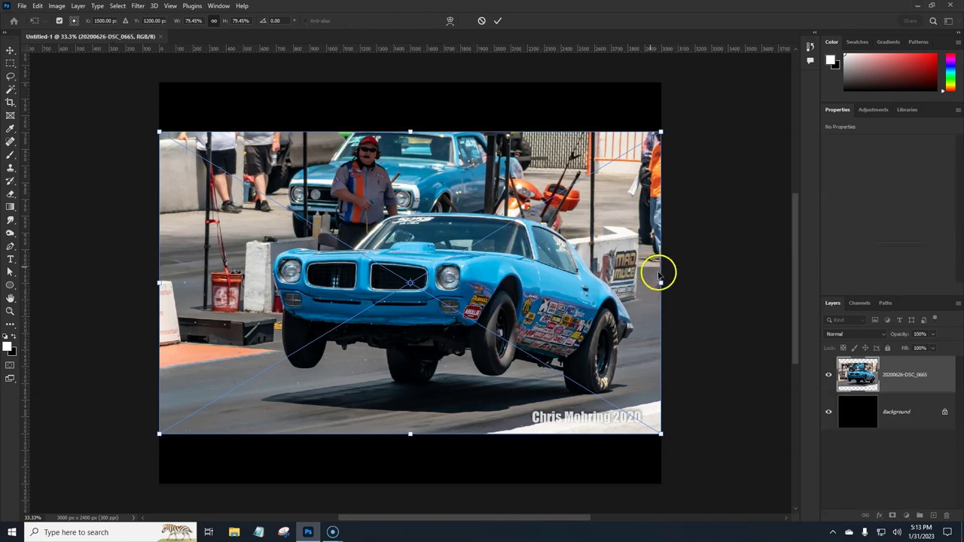
Scale the placed car photo to about 97% and shift it so the whole blue car fits within the canvas.
{"action": "left_click_drag", "start_coordinate": [660, 282], "coordinate": [716, 283]}
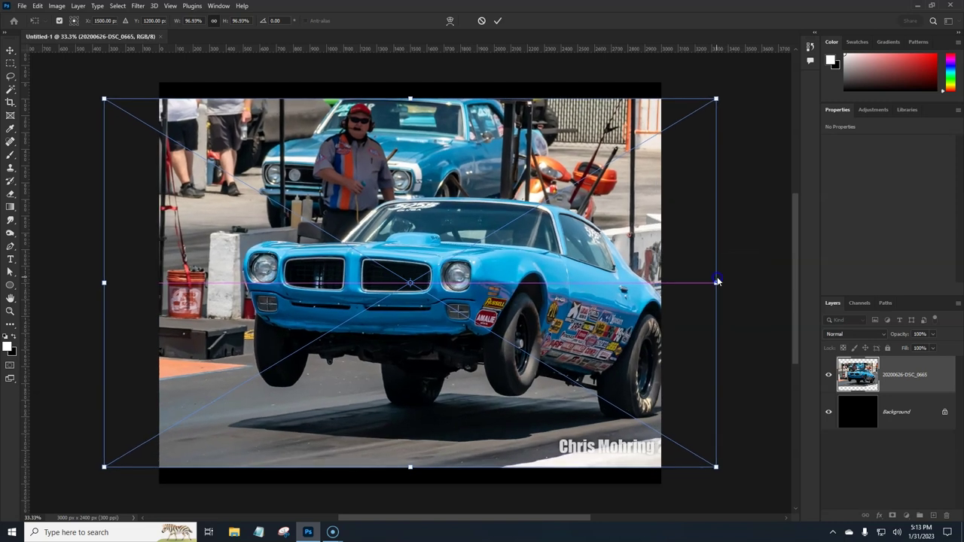
{"action": "left_click_drag", "start_coordinate": [619, 284], "coordinate": [602, 279]}
{"action": "key", "text": "Return"}
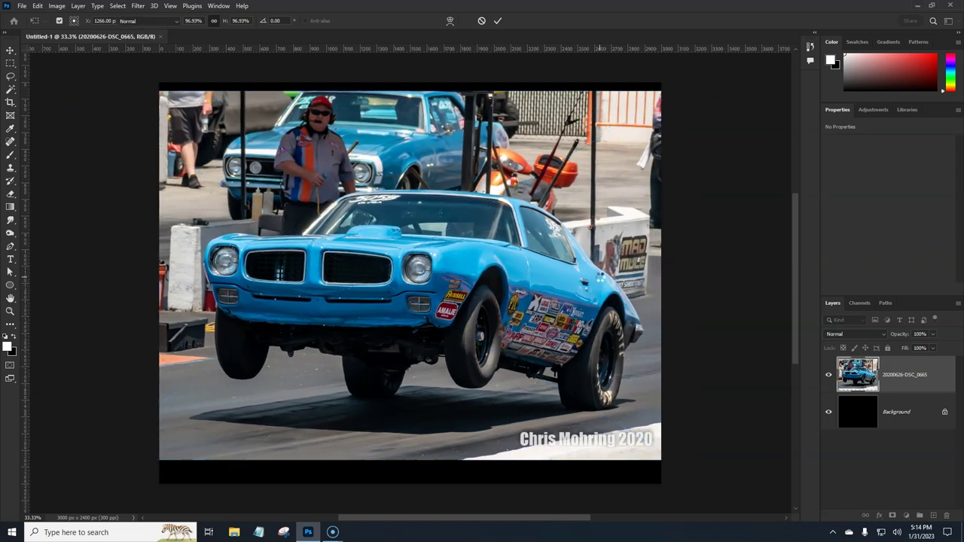
{"action": "key", "text": "b"}
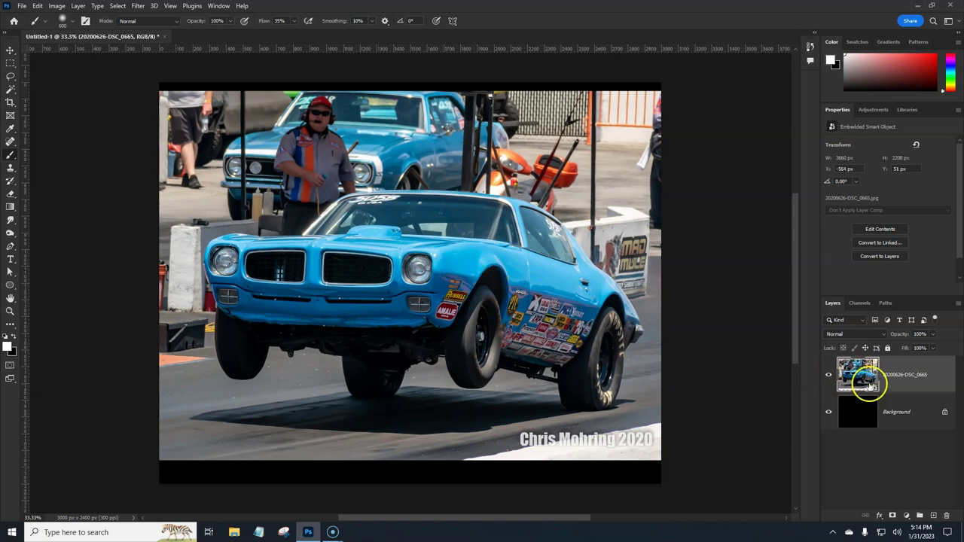
Rasterize the placed photo layer and duplicate it, hiding the original.
{"action": "right_click", "coordinate": [904, 386]}
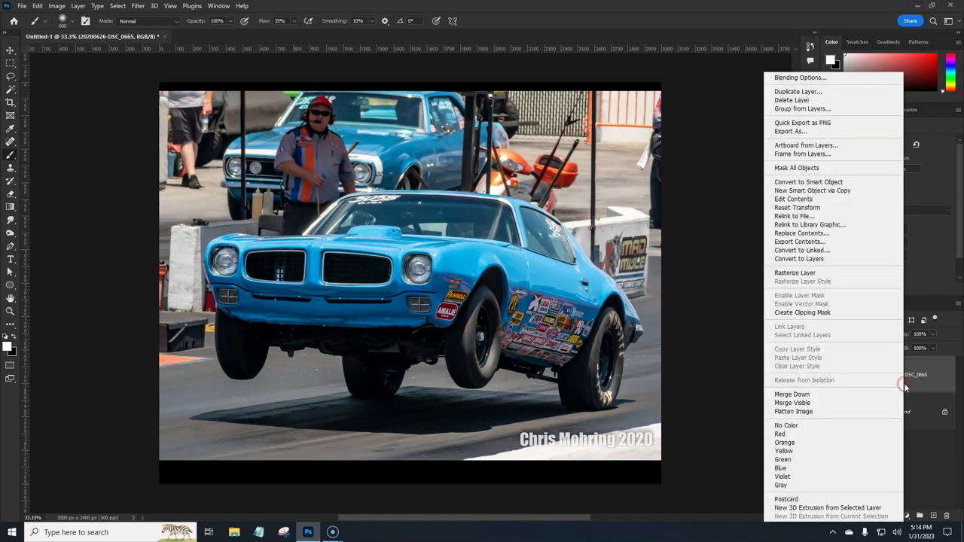
{"action": "left_click", "coordinate": [820, 274]}
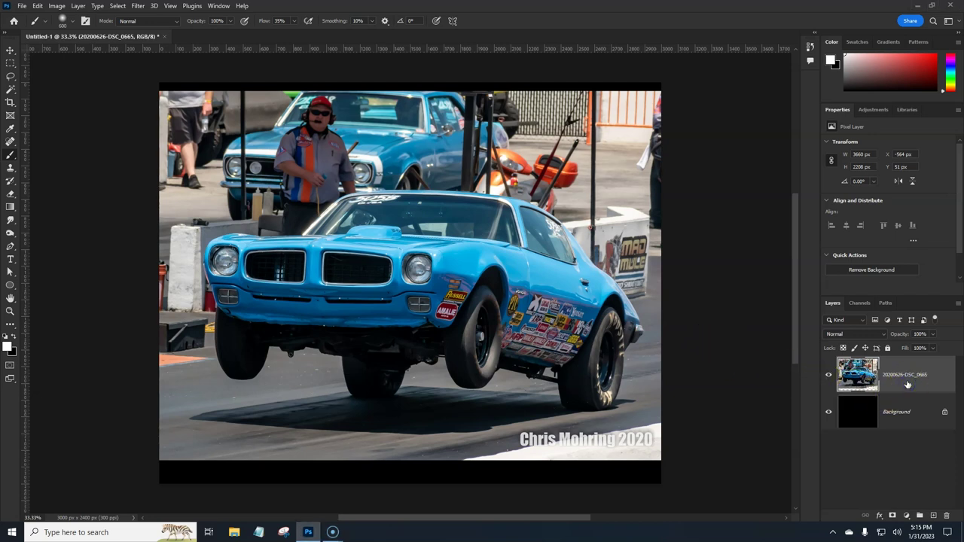
{"action": "key", "text": "ctrl+j"}
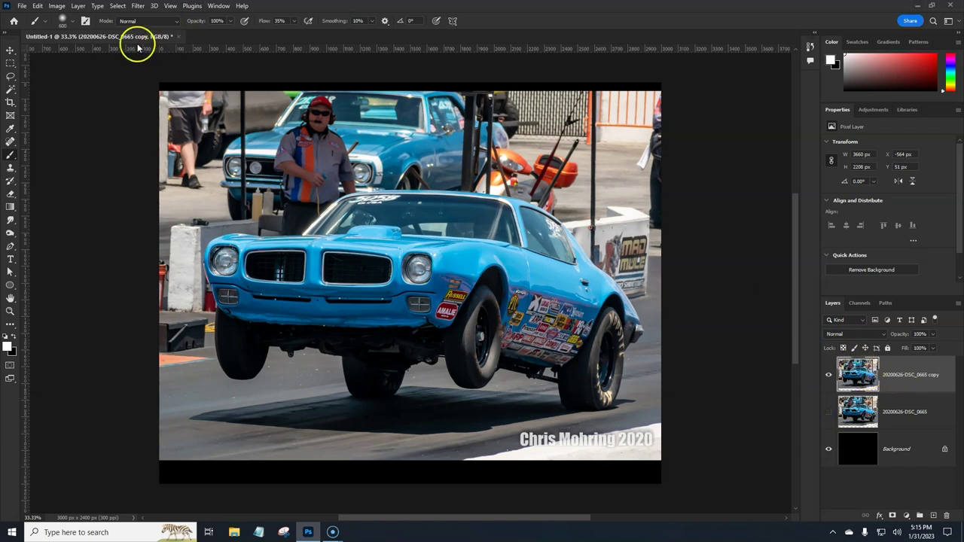
Select the wheel-standing blue car on the copied layer with a loose freehand Lasso outline around its body and tires.
{"action": "left_click", "coordinate": [12, 63]}
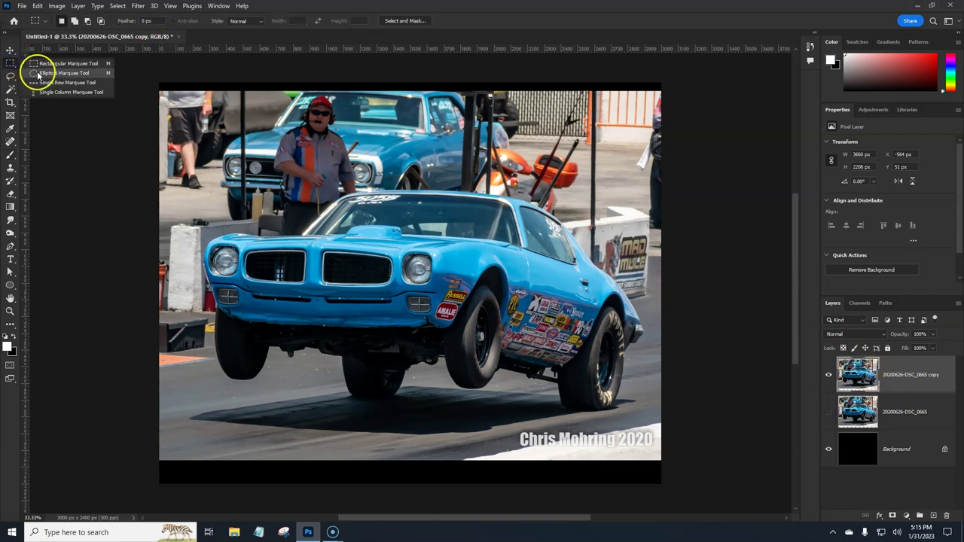
{"action": "left_click", "coordinate": [11, 76]}
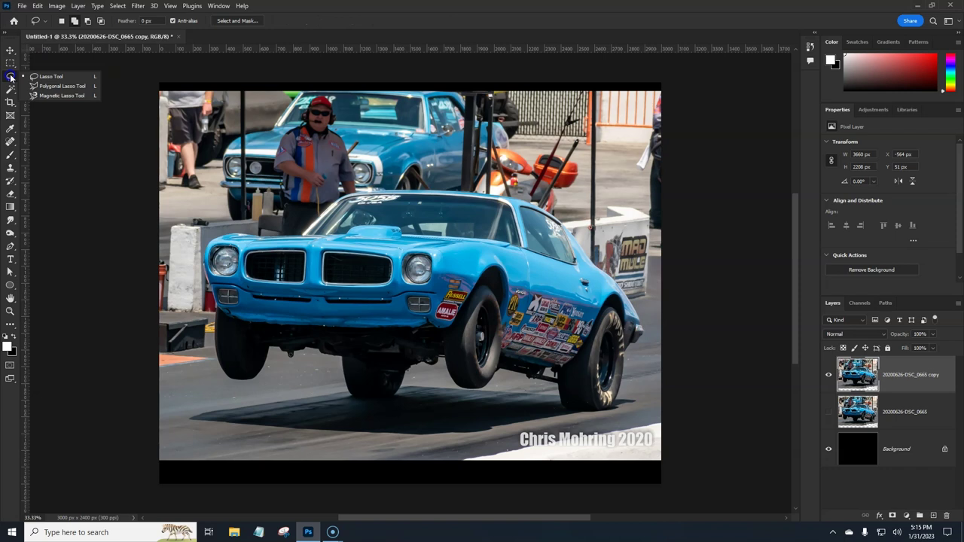
{"action": "left_click", "coordinate": [53, 76]}
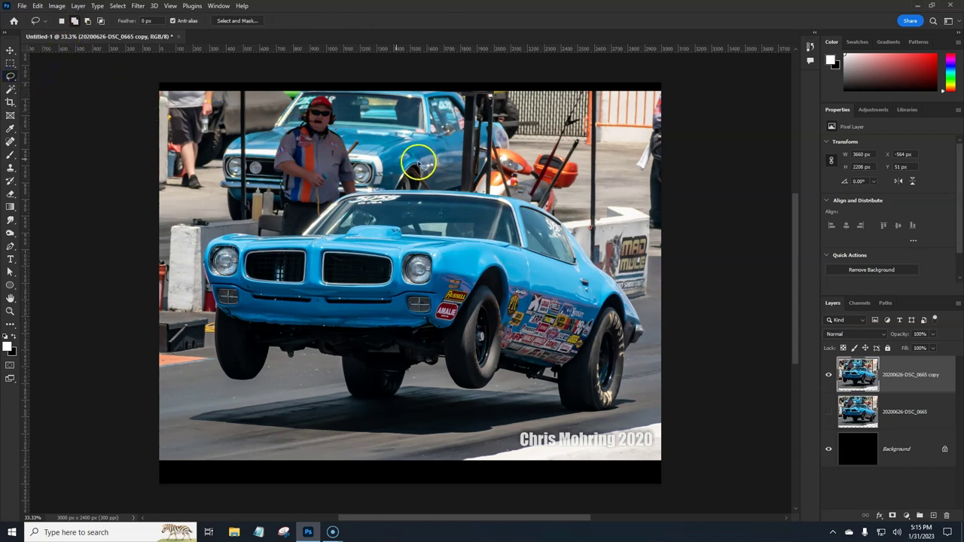
{"action": "mouse_move", "coordinate": [365, 187]}
{"action": "left_mouse_down"}
{"action": "mouse_move", "coordinate": [324, 200]}
{"action": "mouse_move", "coordinate": [308, 218]}
{"action": "mouse_move", "coordinate": [228, 226]}
{"action": "mouse_move", "coordinate": [159, 254]}
{"action": "mouse_move", "coordinate": [181, 294]}
{"action": "left_mouse_up"}
{"action": "mouse_move", "coordinate": [208, 387]}
{"action": "left_mouse_down"}
{"action": "mouse_move", "coordinate": [236, 398]}
{"action": "mouse_move", "coordinate": [278, 387]}
{"action": "mouse_move", "coordinate": [314, 371]}
{"action": "left_mouse_up"}
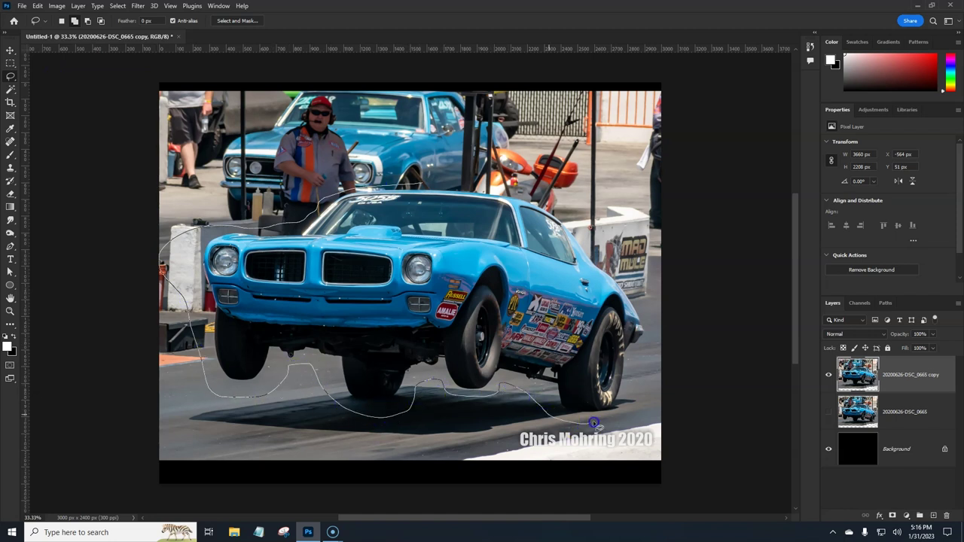
{"action": "mouse_move", "coordinate": [654, 340]}
{"action": "left_mouse_down"}
{"action": "mouse_move", "coordinate": [645, 301]}
{"action": "mouse_move", "coordinate": [555, 180]}
{"action": "mouse_move", "coordinate": [425, 185]}
{"action": "left_mouse_up"}
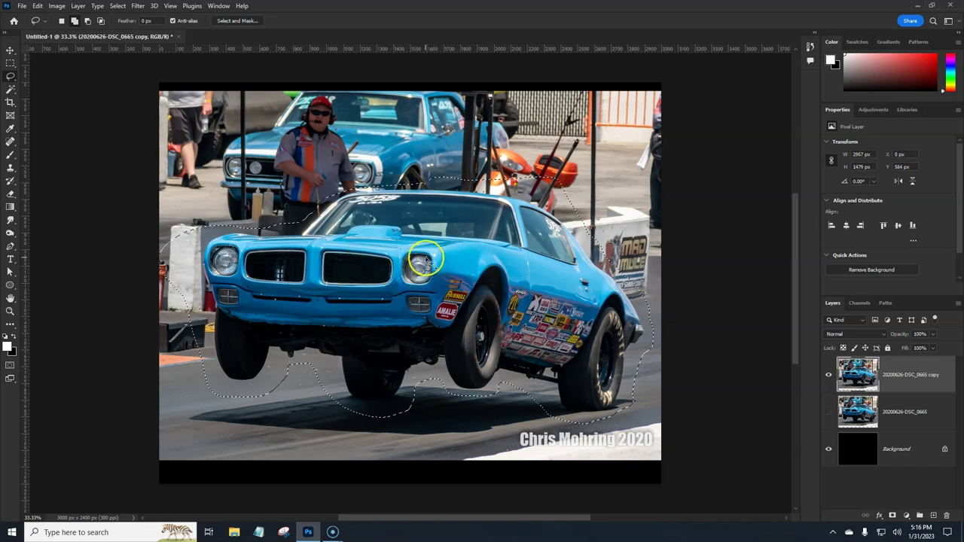
Fill the car selection with Content-Aware contents.
{"action": "left_click", "coordinate": [35, 7]}
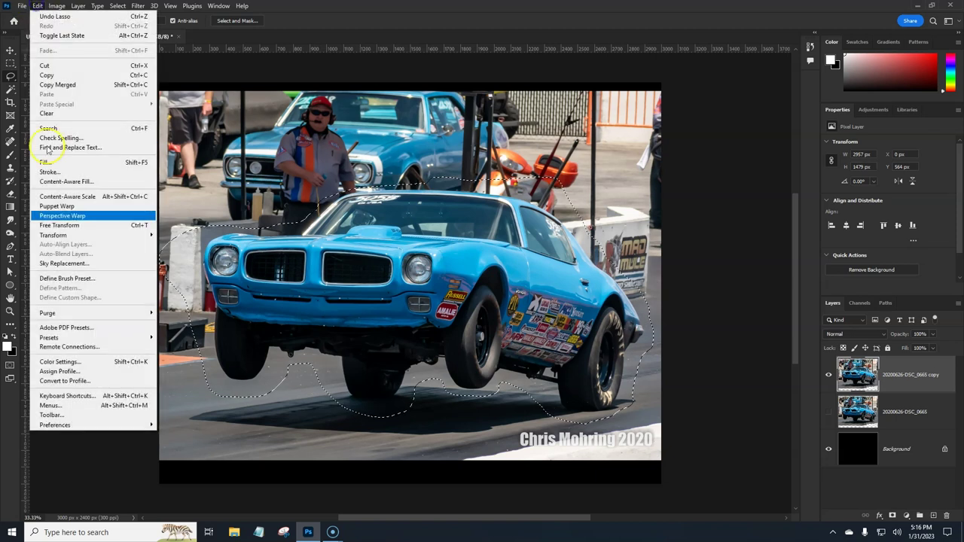
{"action": "left_click", "coordinate": [66, 167]}
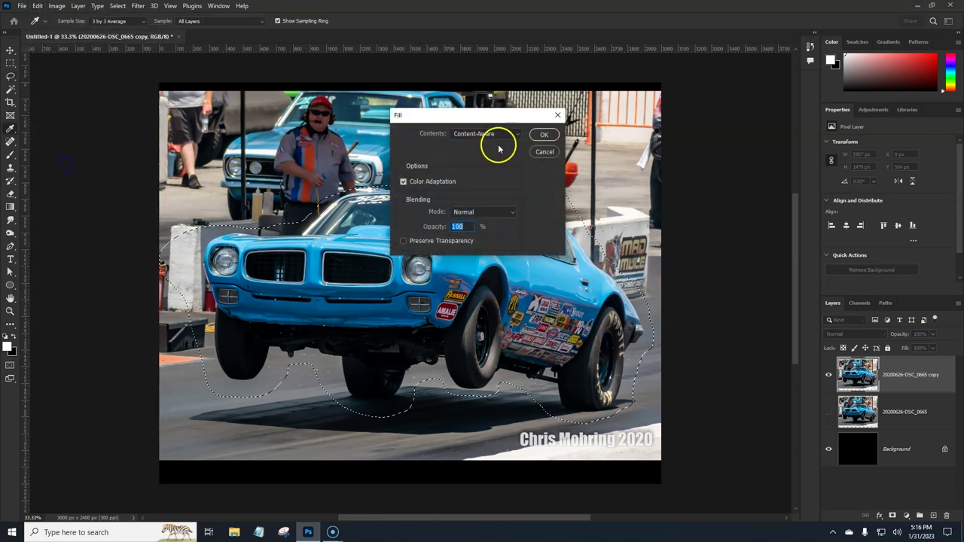
{"action": "left_click", "coordinate": [503, 136]}
{"action": "scroll", "coordinate": [493, 144], "scroll_direction": "up", "scroll_amount": 3}
{"action": "left_click", "coordinate": [482, 134]}
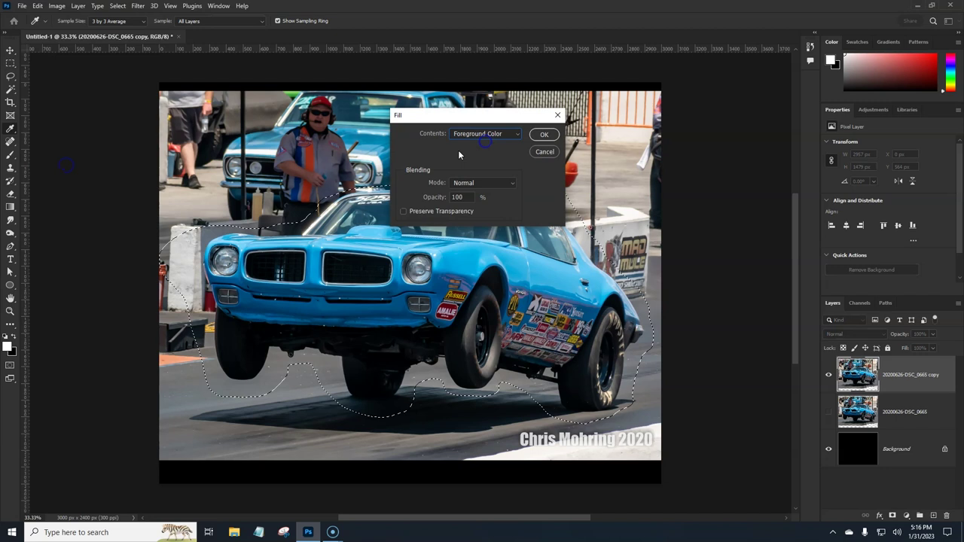
{"action": "left_click", "coordinate": [516, 138]}
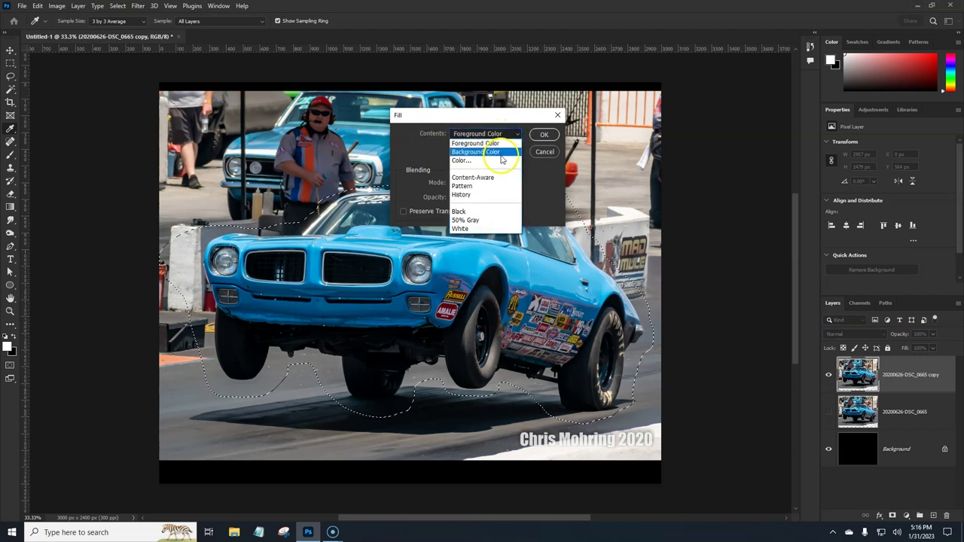
{"action": "left_click", "coordinate": [496, 180]}
{"action": "left_click", "coordinate": [544, 134]}
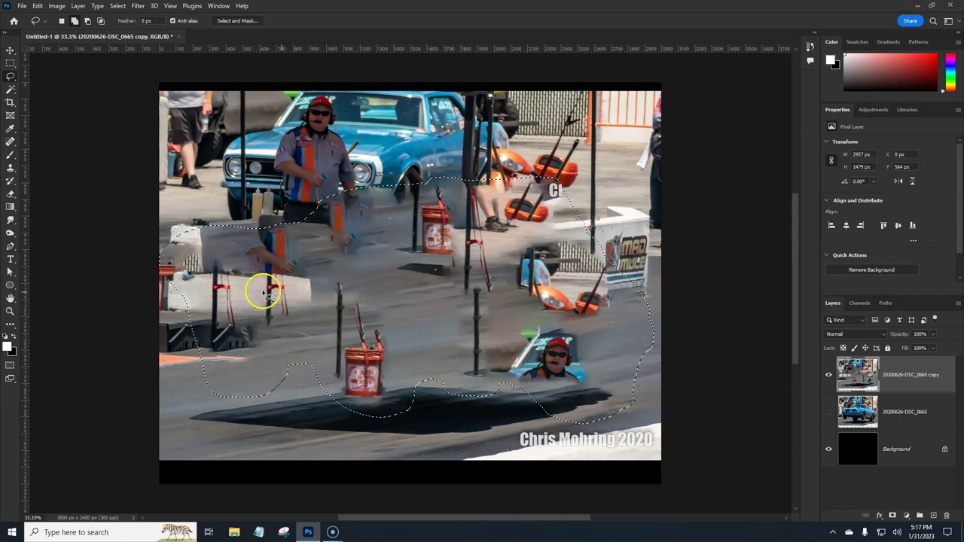
Deselect the filled area and rename the copied layer "background blur".
{"action": "left_click", "coordinate": [330, 315]}
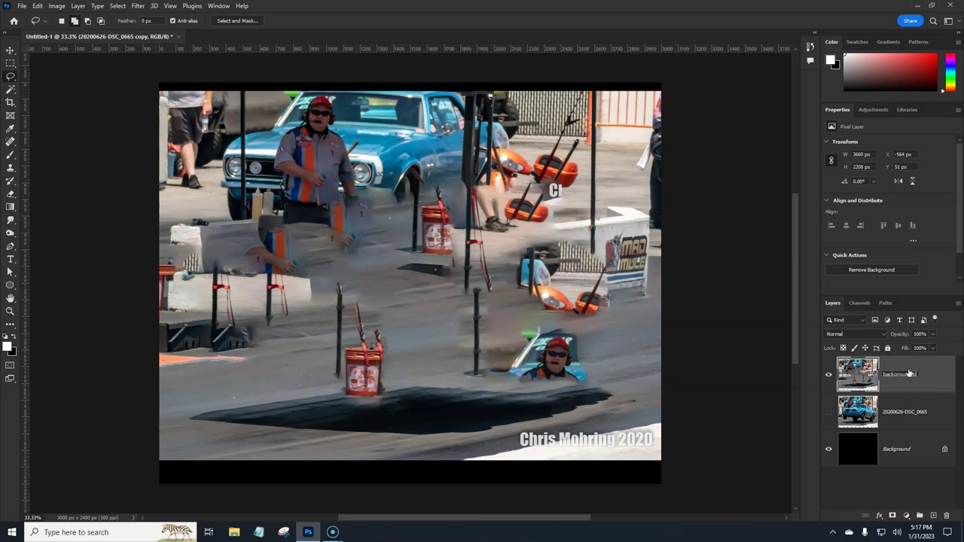
{"action": "key", "text": "Return"}
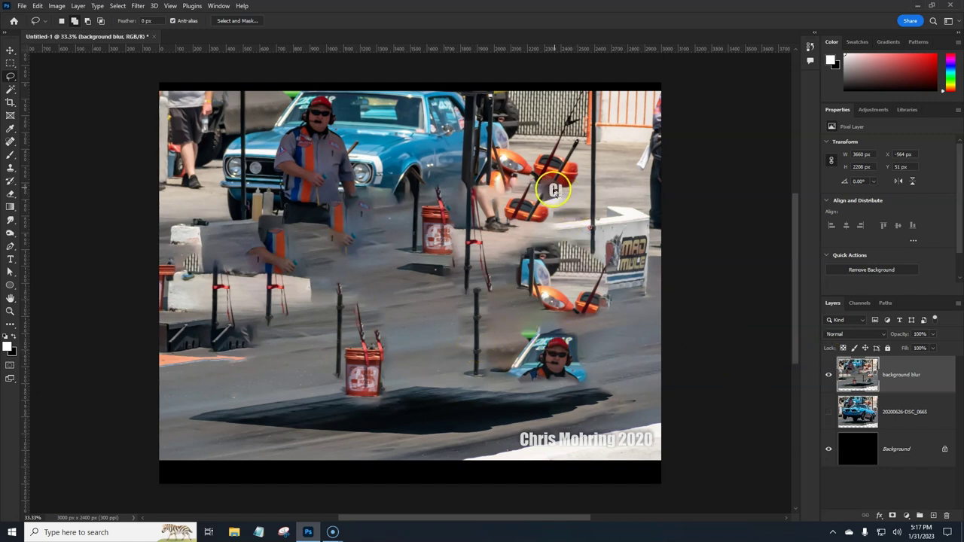
Remove the stray lettering near the orange scooter and the duplicated face above the shadow with the Spot Healing Brush.
{"action": "left_click", "coordinate": [11, 171]}
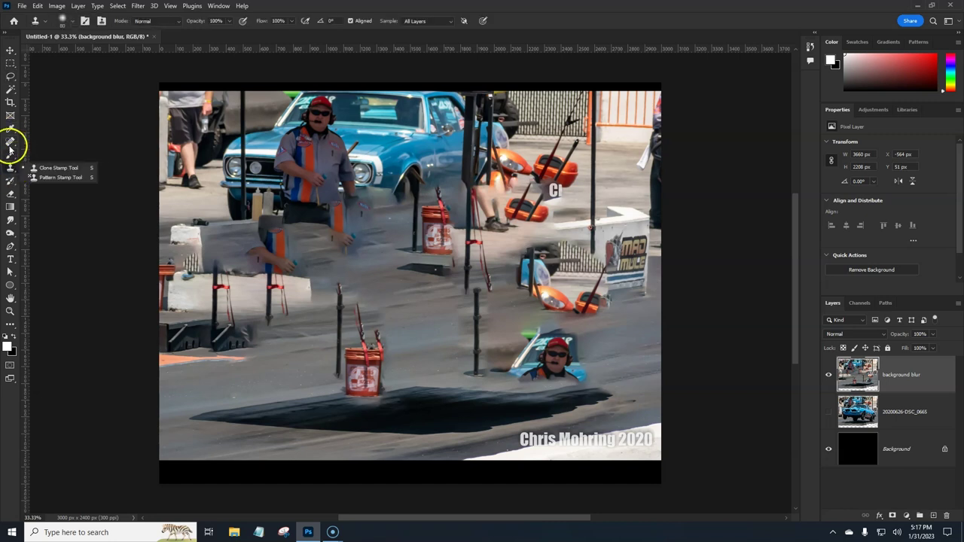
{"action": "left_click", "coordinate": [10, 141]}
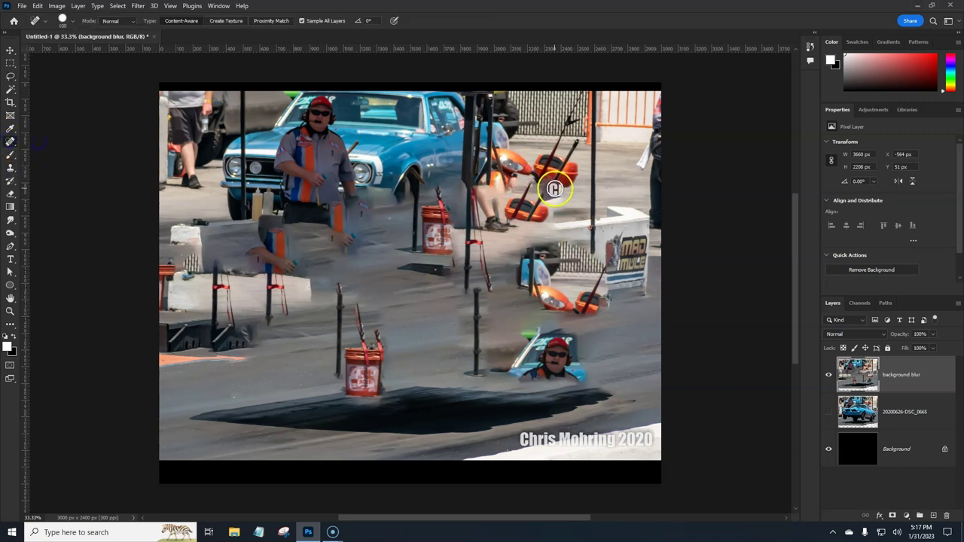
{"action": "left_click", "coordinate": [557, 194]}
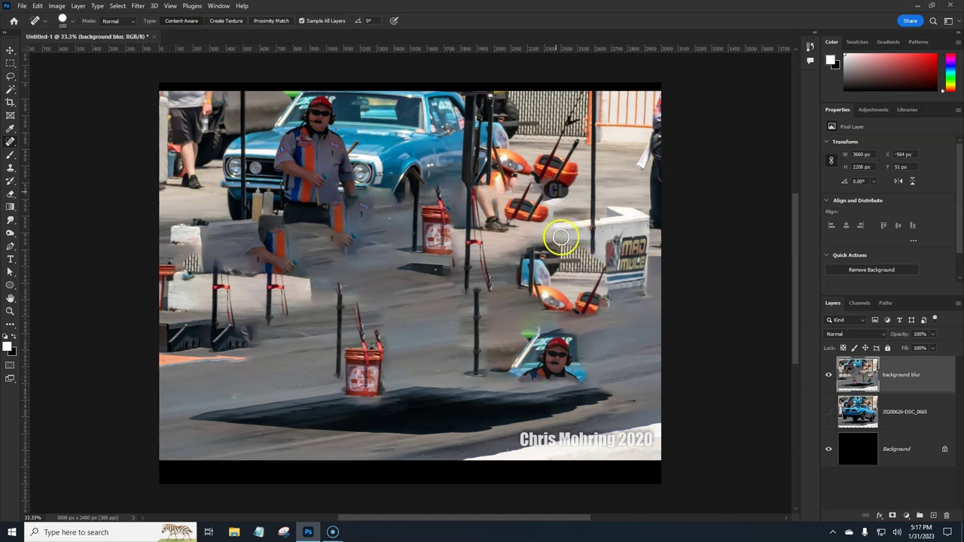
{"action": "left_click_drag", "start_coordinate": [557, 203], "coordinate": [577, 206]}
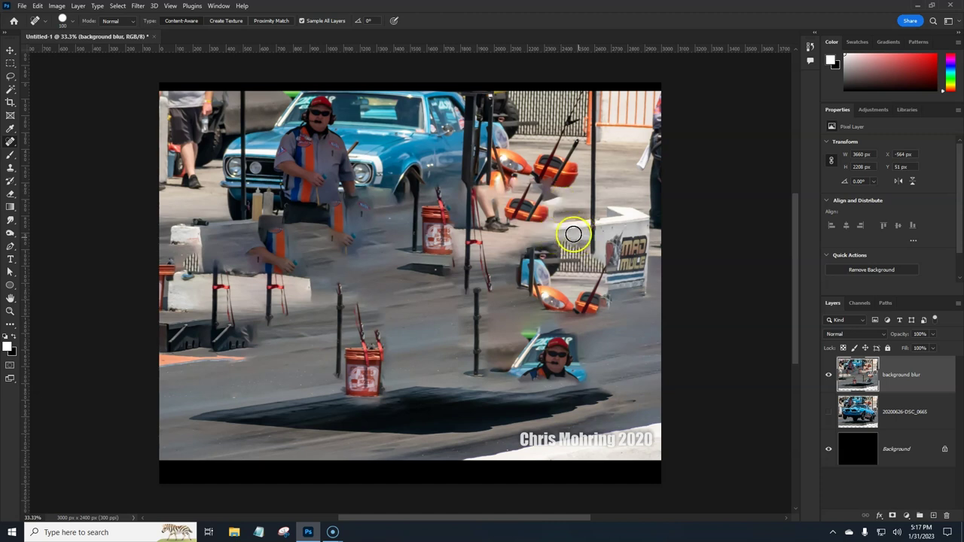
{"action": "mouse_move", "coordinate": [573, 333]}
{"action": "left_mouse_down"}
{"action": "mouse_move", "coordinate": [498, 367]}
{"action": "mouse_move", "coordinate": [509, 378]}
{"action": "mouse_move", "coordinate": [555, 380]}
{"action": "mouse_move", "coordinate": [563, 352]}
{"action": "mouse_move", "coordinate": [612, 310]}
{"action": "mouse_move", "coordinate": [571, 380]}
{"action": "mouse_move", "coordinate": [561, 359]}
{"action": "mouse_move", "coordinate": [533, 342]}
{"action": "mouse_move", "coordinate": [566, 346]}
{"action": "left_mouse_up"}
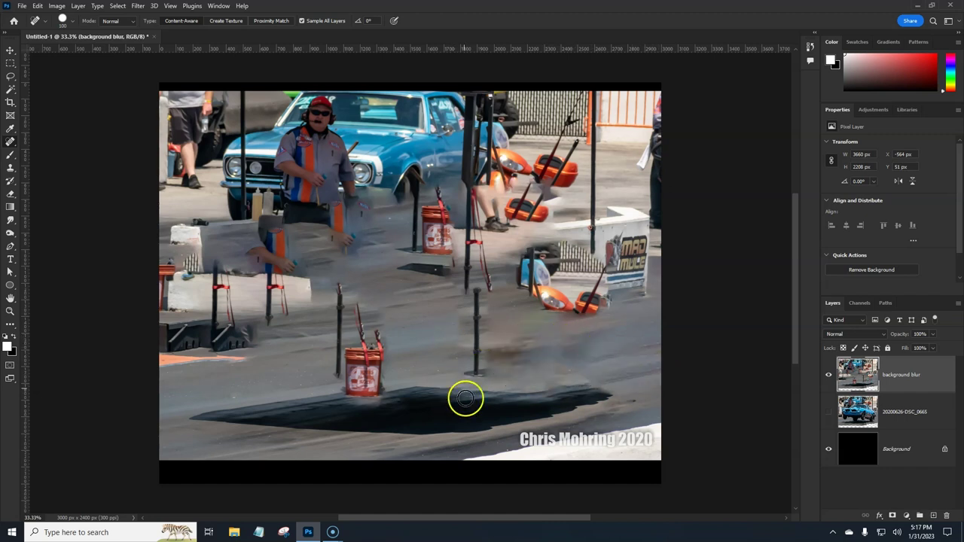
{"action": "left_click", "coordinate": [417, 186]}
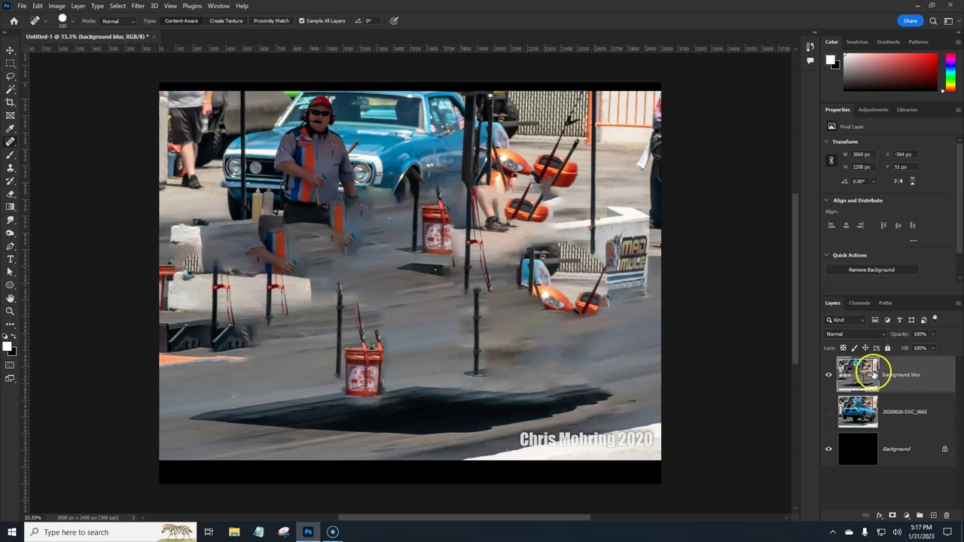
Start a Path Blur on the background blur layer and stretch its path across the image, rising gently just above the car's shadow.
{"action": "left_click", "coordinate": [139, 6]}
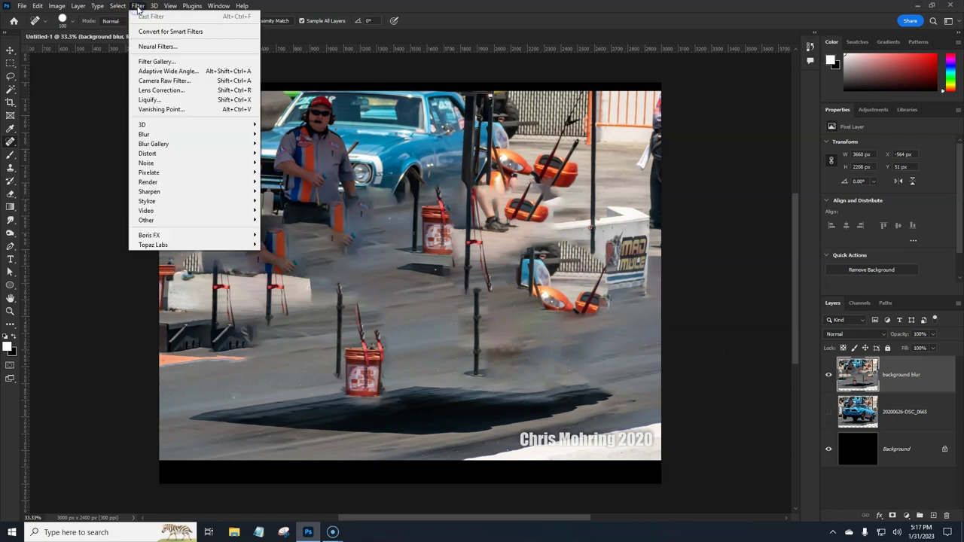
{"action": "mouse_move", "coordinate": [173, 143]}
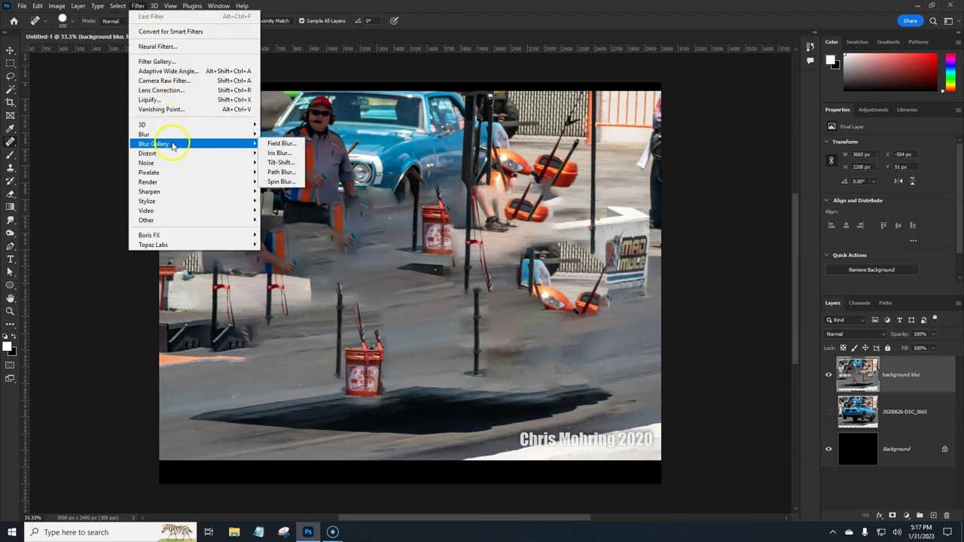
{"action": "left_click", "coordinate": [277, 172]}
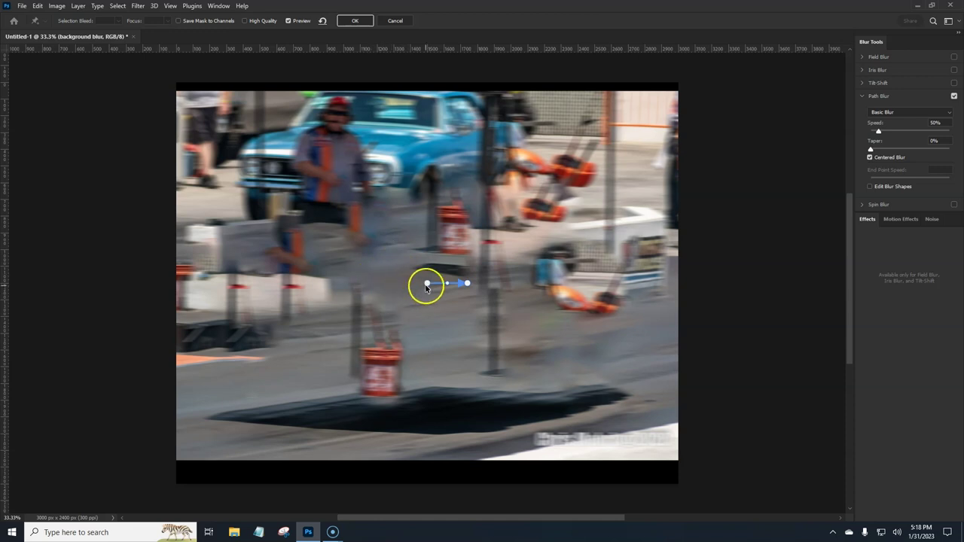
{"action": "left_click_drag", "start_coordinate": [389, 307], "coordinate": [170, 415]}
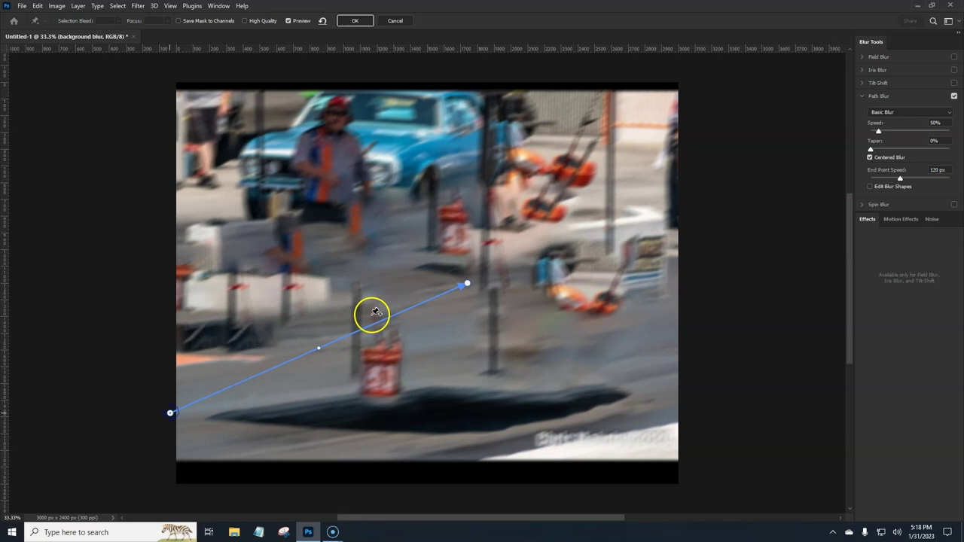
{"action": "left_click_drag", "start_coordinate": [467, 283], "coordinate": [567, 353]}
{"action": "left_click_drag", "start_coordinate": [666, 338], "coordinate": [673, 332]}
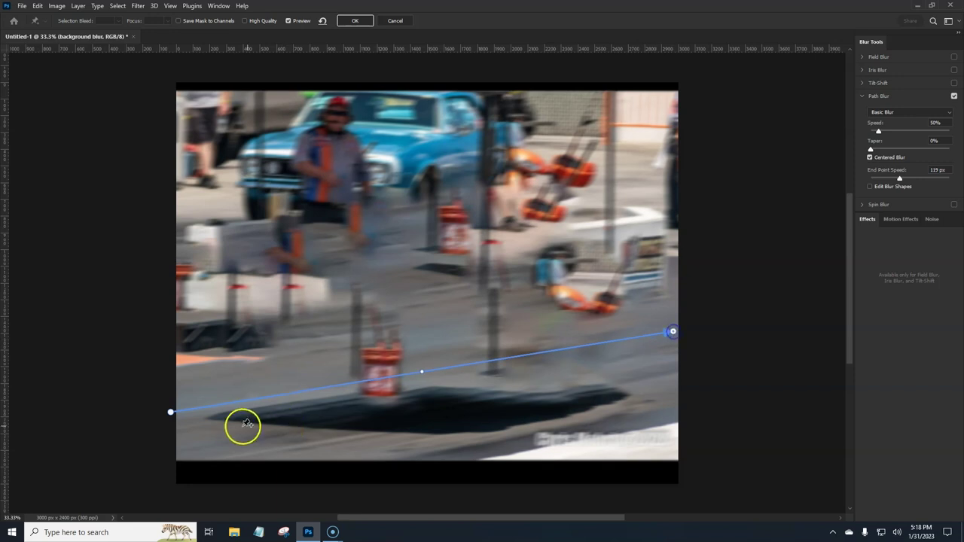
Add three more blur paths spanning the image: one below the first, one through the middle and one across the upper part.
{"action": "left_click", "coordinate": [189, 454]}
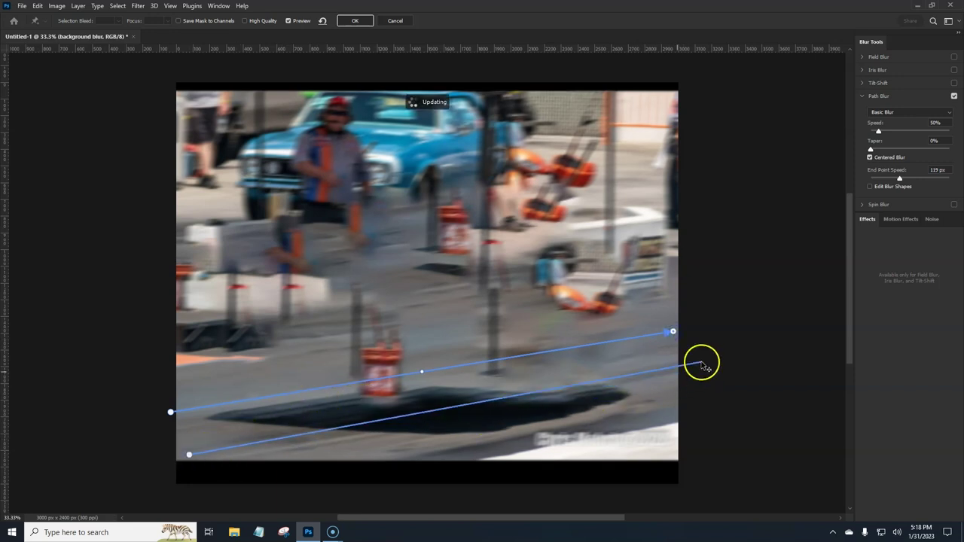
{"action": "double_click", "coordinate": [701, 365]}
{"action": "left_click", "coordinate": [161, 338]}
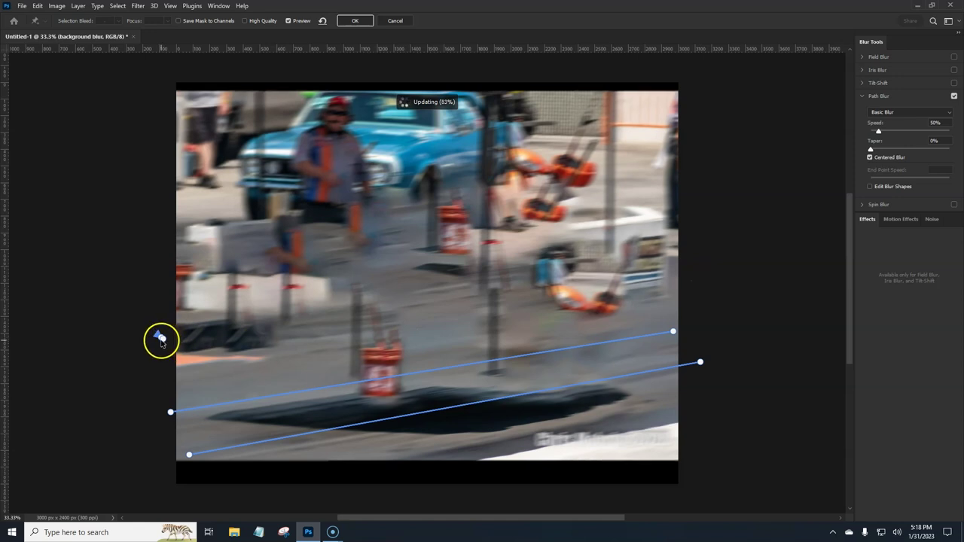
{"action": "left_click", "coordinate": [160, 340]}
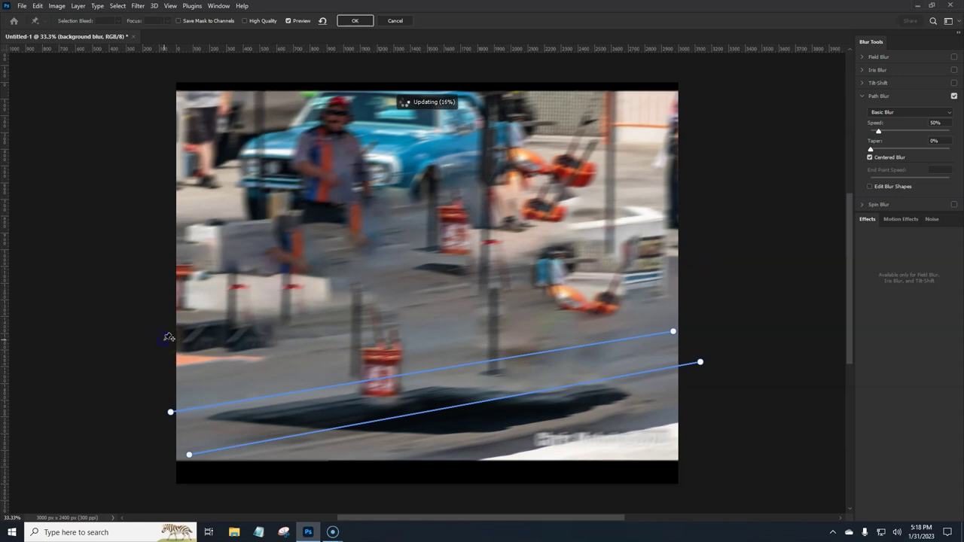
{"action": "mouse_move", "coordinate": [181, 354]}
{"action": "left_mouse_down"}
{"action": "mouse_move", "coordinate": [230, 329]}
{"action": "mouse_move", "coordinate": [564, 271]}
{"action": "mouse_move", "coordinate": [694, 269]}
{"action": "left_mouse_up"}
{"action": "double_click", "coordinate": [692, 266]}
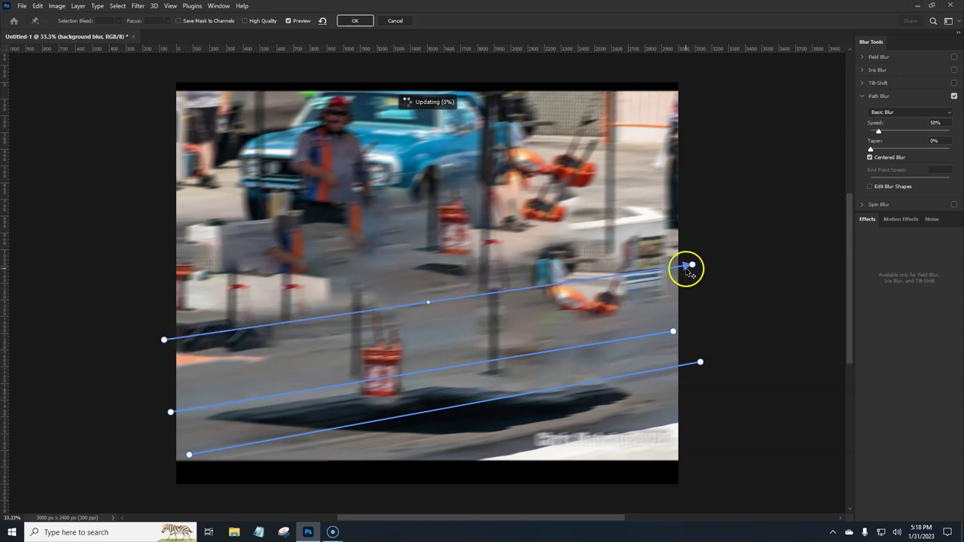
{"action": "left_click_drag", "start_coordinate": [181, 225], "coordinate": [669, 181]}
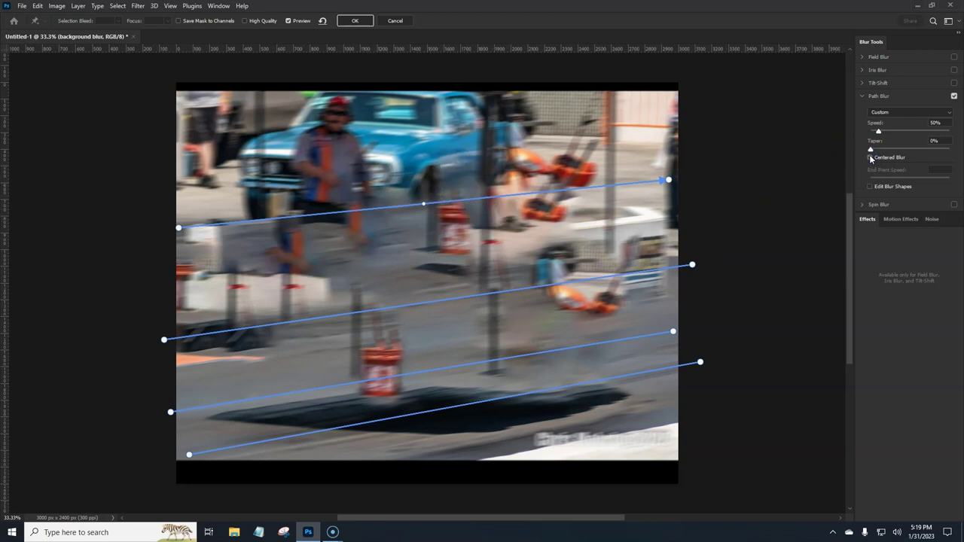
Turn off Centered Blur, raise the Path Blur speed to about 258%, and apply the blur.
{"action": "left_click", "coordinate": [870, 158]}
{"action": "left_click_drag", "start_coordinate": [878, 131], "coordinate": [903, 138]}
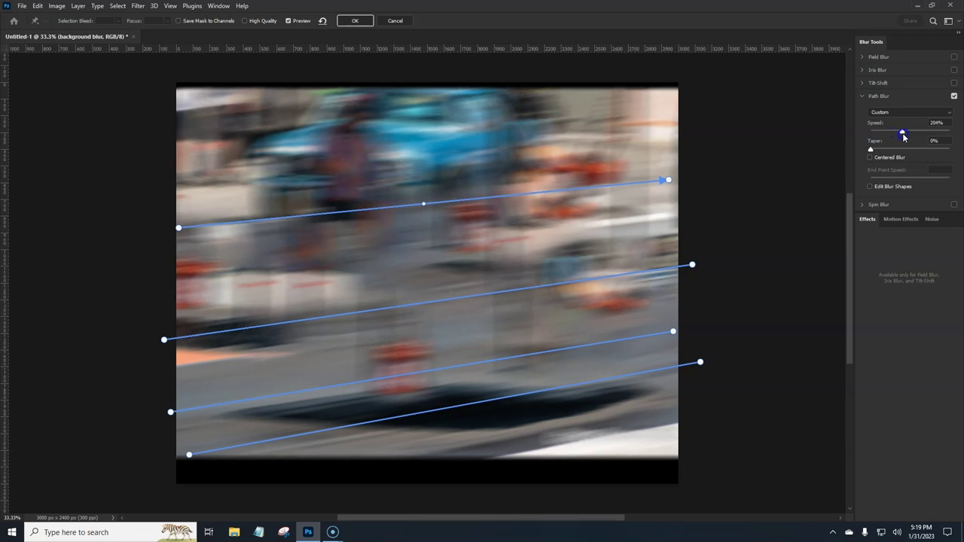
{"action": "left_click_drag", "start_coordinate": [906, 137], "coordinate": [907, 137]}
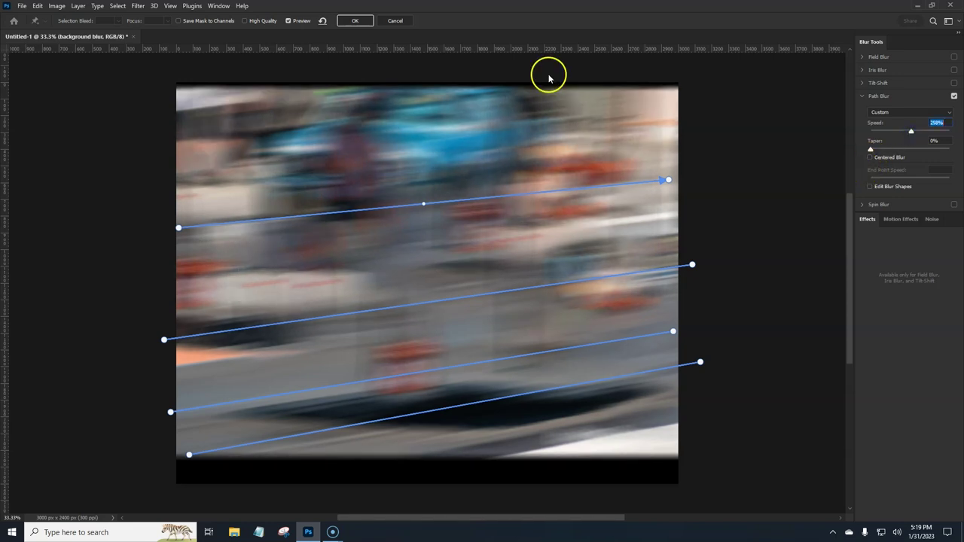
{"action": "left_click", "coordinate": [355, 22]}
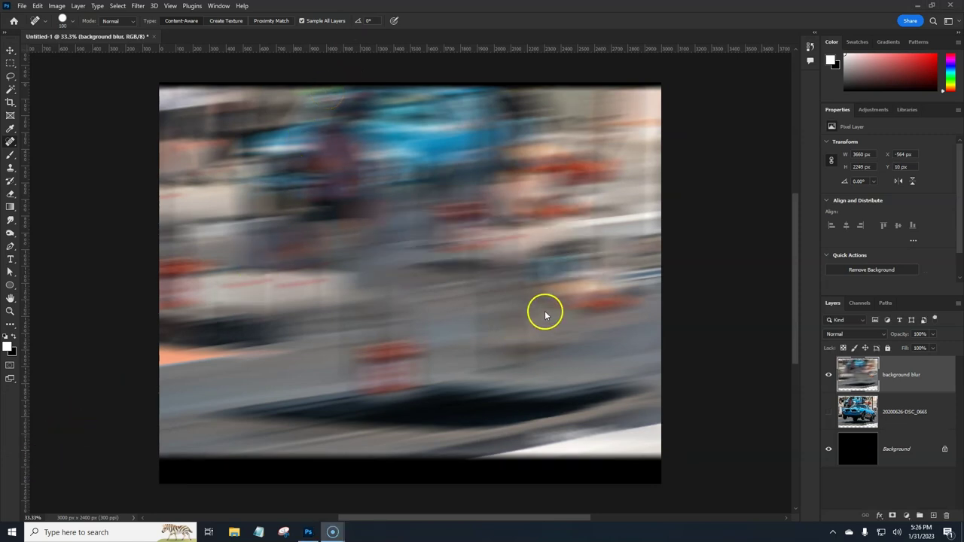
Show the 20200626-DSC_0665 photo layer and place it above the background blur layer.
{"action": "left_click", "coordinate": [829, 414]}
{"action": "left_click", "coordinate": [892, 421]}
{"action": "left_click_drag", "start_coordinate": [909, 424], "coordinate": [903, 374]}
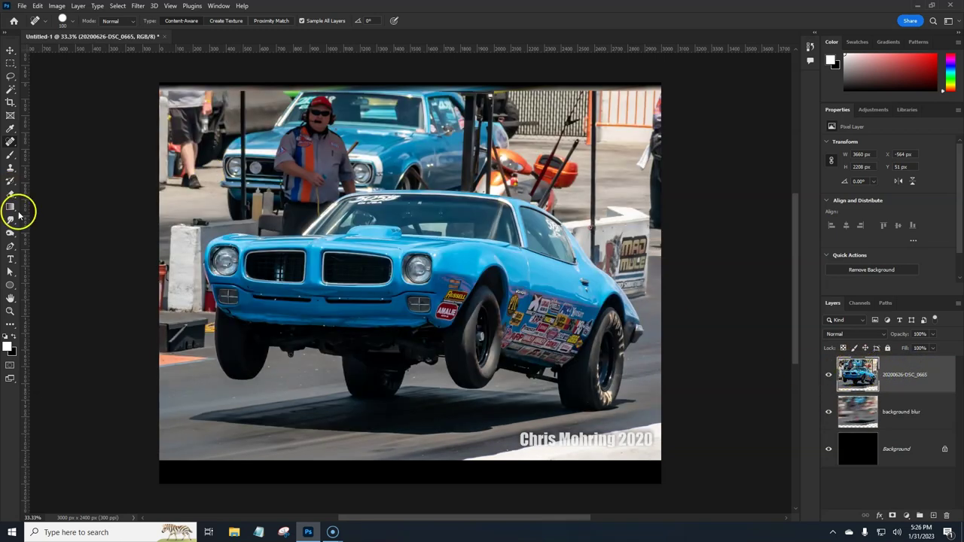
Begin a Pen tool path at the hood's front edge and trace around the headlight fender down to the bumper corner.
{"action": "left_click_drag", "start_coordinate": [11, 246], "coordinate": [37, 249]}
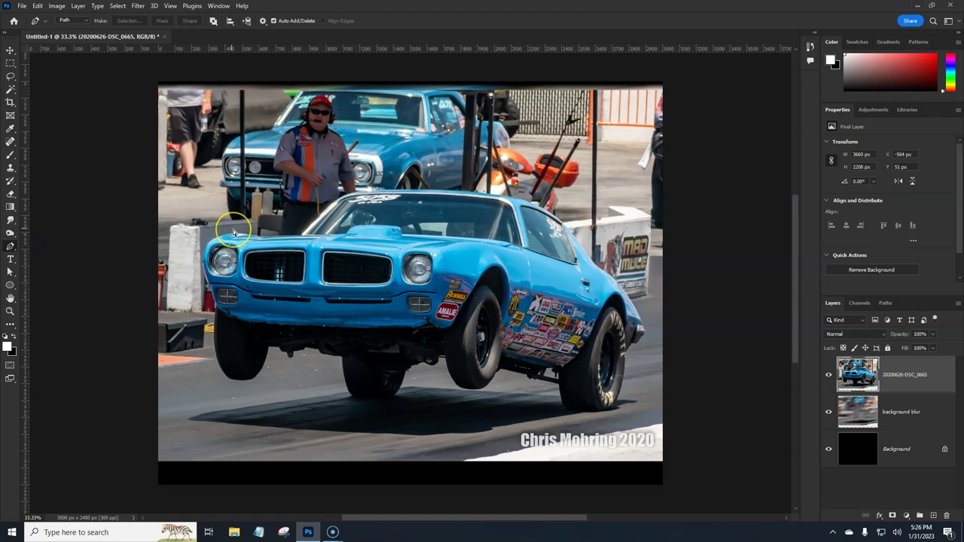
{"action": "scroll", "coordinate": [235, 233], "scroll_direction": "up", "scroll_amount": 3}
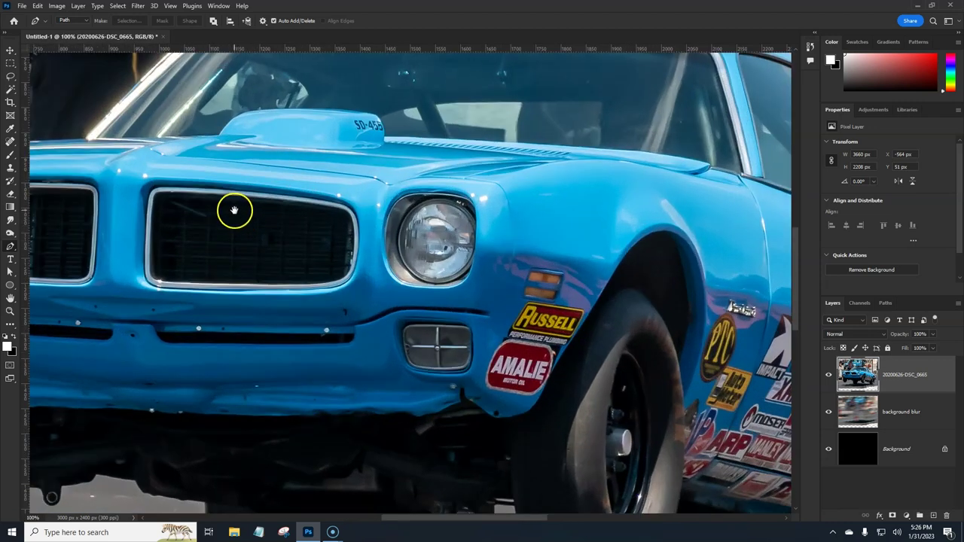
{"action": "scroll", "coordinate": [236, 207], "scroll_direction": "left", "scroll_amount": 10}
{"action": "left_click_drag", "start_coordinate": [462, 97], "coordinate": [461, 118]}
{"action": "left_click", "coordinate": [347, 120]}
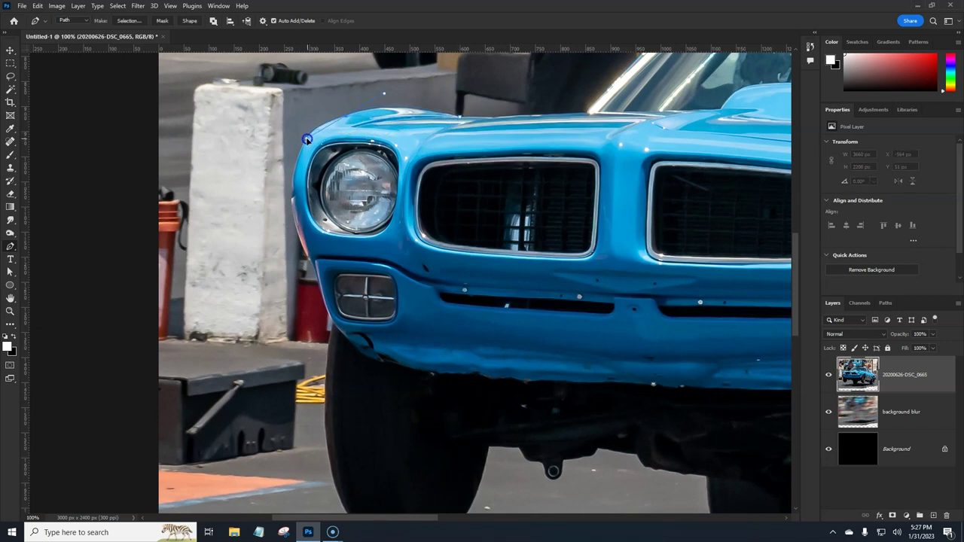
{"action": "mouse_move", "coordinate": [306, 137]}
{"action": "left_mouse_down"}
{"action": "mouse_move", "coordinate": [334, 116]}
{"action": "mouse_move", "coordinate": [346, 120]}
{"action": "mouse_move", "coordinate": [304, 153]}
{"action": "left_mouse_up"}
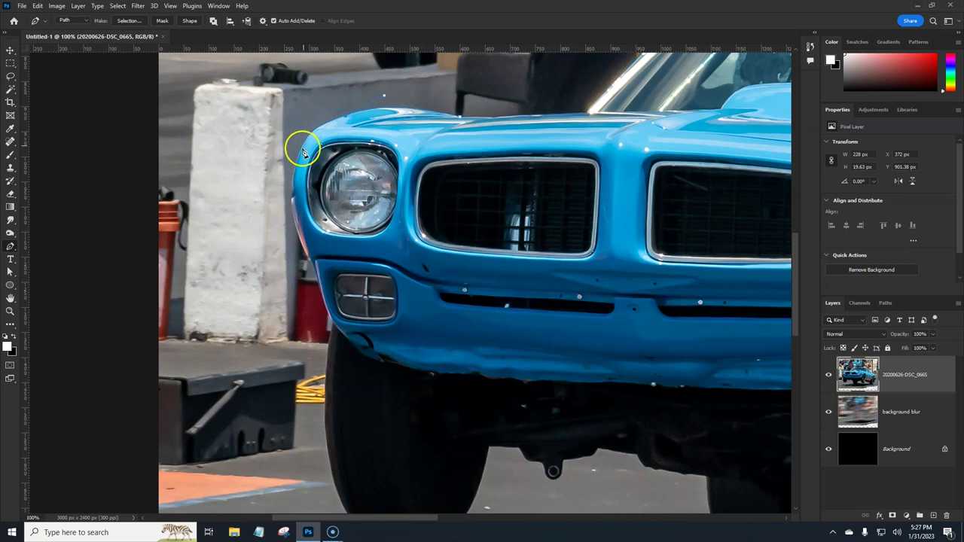
{"action": "left_click", "coordinate": [301, 161]}
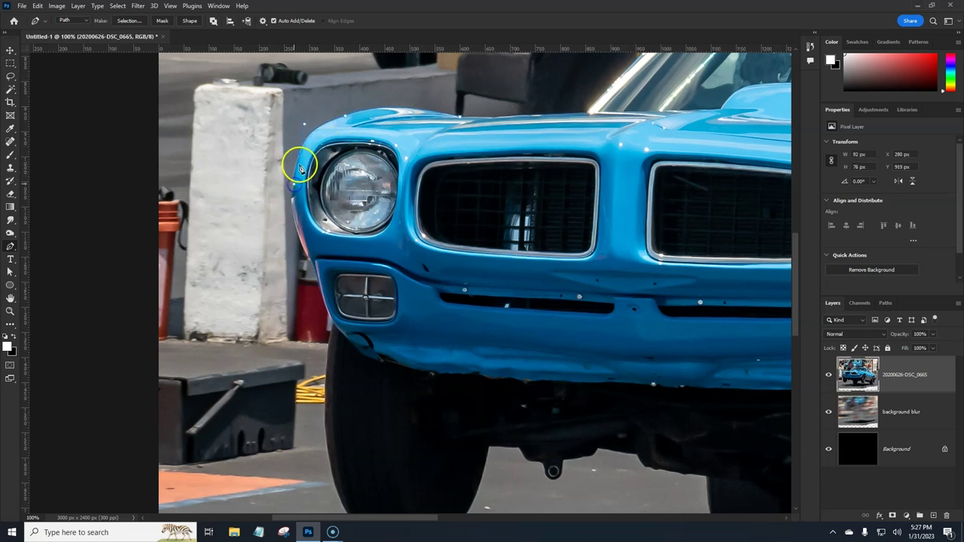
{"action": "left_click_drag", "start_coordinate": [306, 251], "coordinate": [310, 260]}
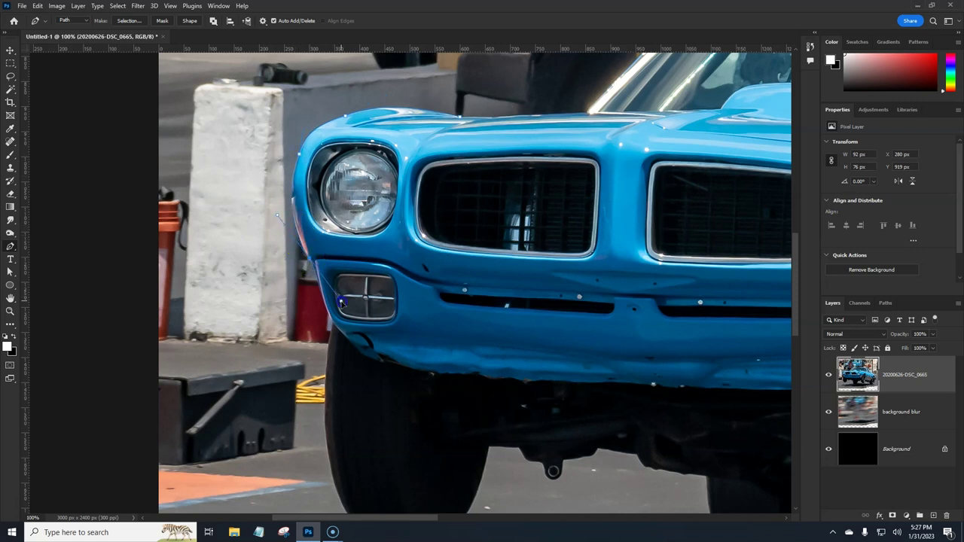
{"action": "left_click", "coordinate": [318, 266]}
Continue the path around the first raised front tire and along the undercarriage toward the far rear tire.
{"action": "scroll", "coordinate": [370, 420], "scroll_direction": "down", "scroll_amount": 3}
{"action": "left_click", "coordinate": [351, 390]}
{"action": "left_click", "coordinate": [447, 415]}
{"action": "left_click", "coordinate": [492, 322]}
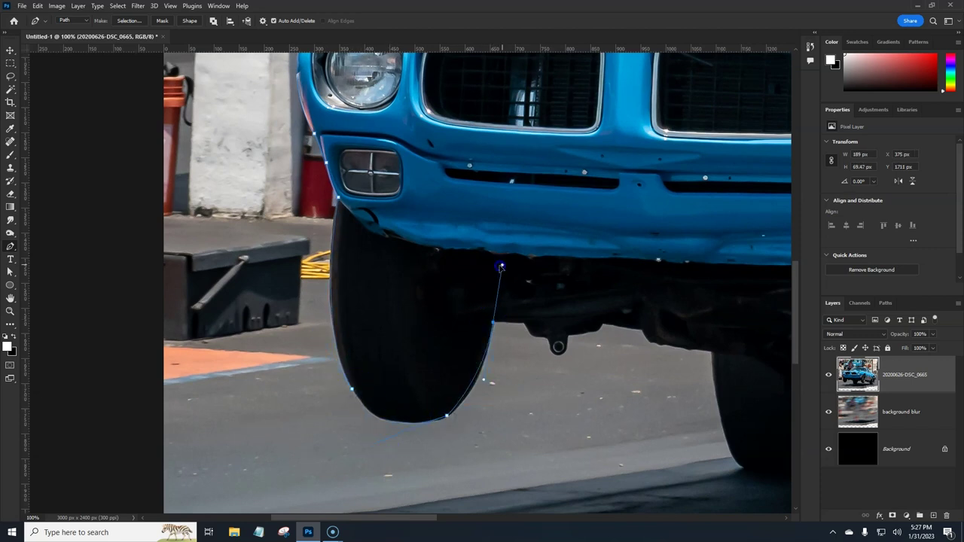
{"action": "left_click", "coordinate": [643, 329]}
{"action": "left_click_drag", "start_coordinate": [658, 346], "coordinate": [318, 288]}
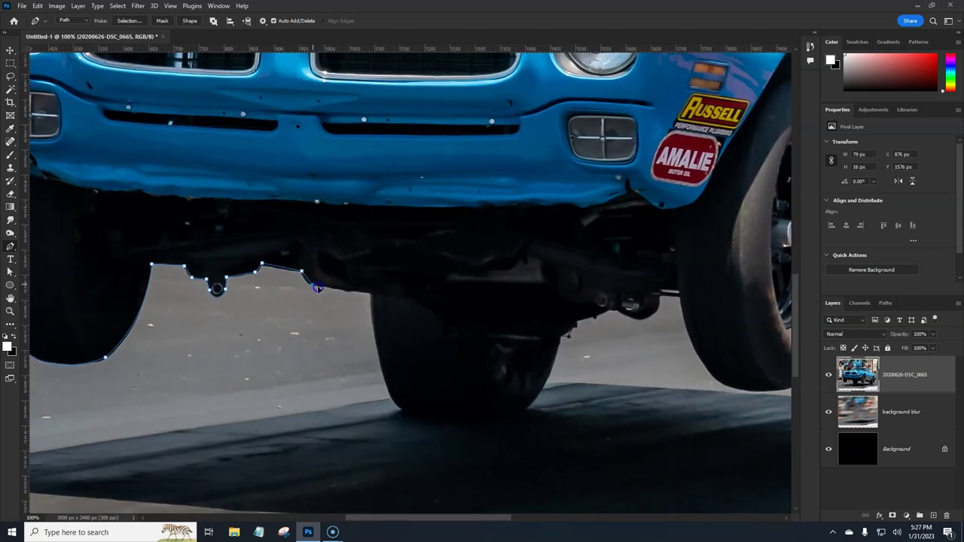
Trace the path around the far rear tire, the adjoining suspension parts and the near front tire.
{"action": "left_click_drag", "start_coordinate": [559, 338], "coordinate": [537, 455]}
{"action": "left_click_drag", "start_coordinate": [444, 424], "coordinate": [457, 424]}
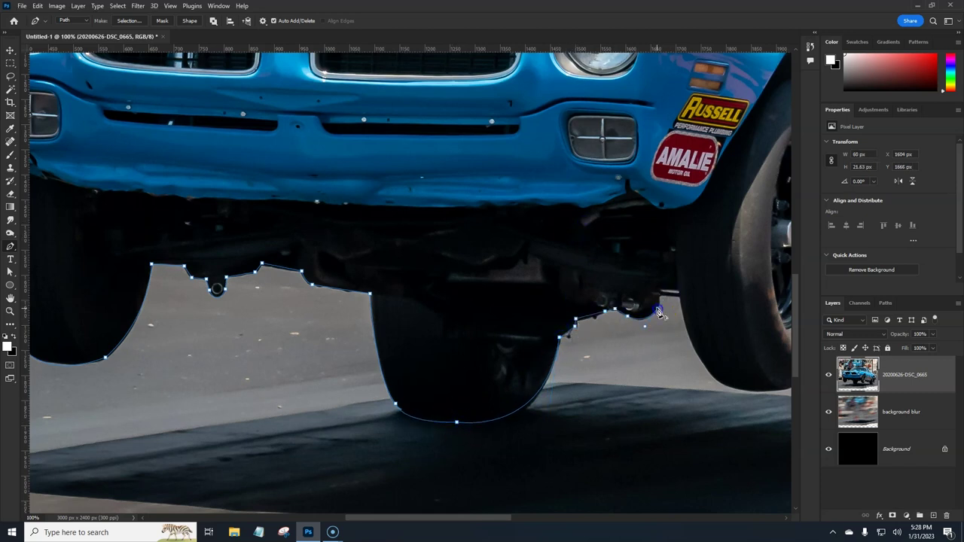
{"action": "left_click", "coordinate": [679, 298]}
{"action": "left_click_drag", "start_coordinate": [678, 297], "coordinate": [398, 282]}
{"action": "left_click_drag", "start_coordinate": [445, 370], "coordinate": [452, 375]}
{"action": "left_click", "coordinate": [530, 354]}
{"action": "left_click", "coordinate": [550, 322]}
{"action": "left_click", "coordinate": [563, 312]}
Extend the path along the underside behind the near front tire and around the near rear tire.
{"action": "left_click", "coordinate": [647, 329]}
{"action": "left_click", "coordinate": [656, 337]}
{"action": "left_click", "coordinate": [666, 337]}
{"action": "left_click", "coordinate": [675, 339]}
{"action": "left_click_drag", "start_coordinate": [675, 339], "coordinate": [401, 297]}
{"action": "left_click", "coordinate": [469, 313]}
{"action": "left_click_drag", "start_coordinate": [507, 392], "coordinate": [544, 395]}
{"action": "left_click", "coordinate": [589, 394]}
{"action": "left_click_drag", "start_coordinate": [648, 335], "coordinate": [656, 272]}
Trace the path from the near rear tire around the rear bumper.
{"action": "left_click_drag", "start_coordinate": [663, 178], "coordinate": [482, 343]}
{"action": "left_click", "coordinate": [507, 353]}
{"action": "left_click", "coordinate": [538, 301]}
{"action": "left_click", "coordinate": [540, 274]}
{"action": "scroll", "coordinate": [461, 266], "scroll_direction": "up", "scroll_amount": 3}
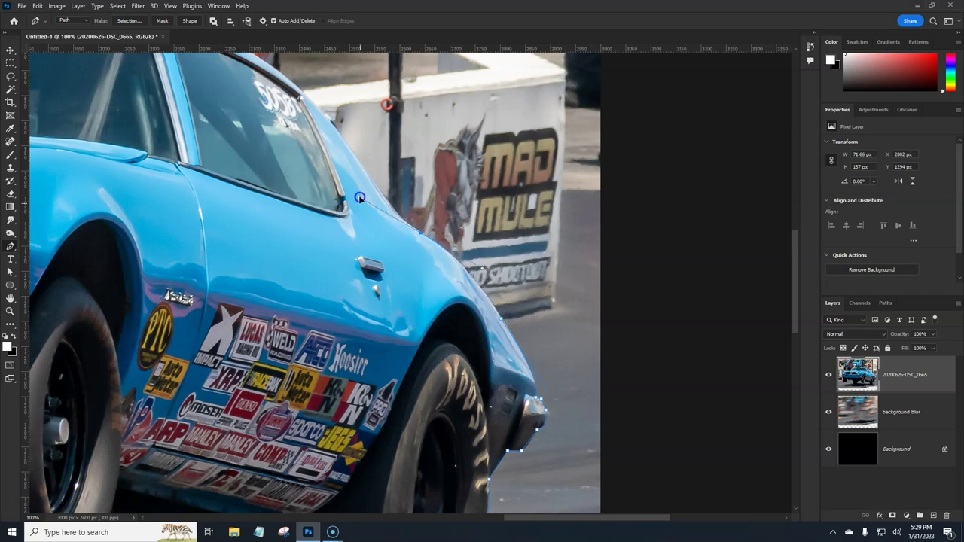
Continue the path up the rear quarter panel and along the side window pillar toward the roof.
{"action": "left_click_drag", "start_coordinate": [419, 231], "coordinate": [440, 316]}
{"action": "left_click_drag", "start_coordinate": [346, 203], "coordinate": [561, 343]}
{"action": "left_click", "coordinate": [425, 212]}
{"action": "left_click", "coordinate": [361, 195]}
{"action": "left_click_drag", "start_coordinate": [361, 196], "coordinate": [519, 252]}
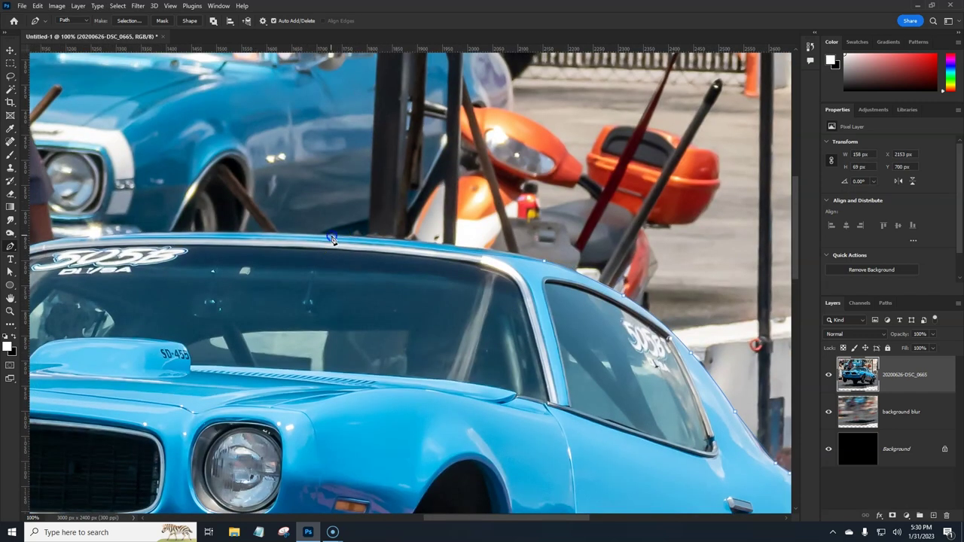
Trace the path along the roof, down the windshield pillar and across the hood, closing it at the starting point.
{"action": "left_click_drag", "start_coordinate": [445, 278], "coordinate": [454, 236]}
{"action": "scroll", "coordinate": [394, 208], "scroll_direction": "left", "scroll_amount": 3}
{"action": "scroll", "coordinate": [394, 208], "scroll_direction": "down", "scroll_amount": 1}
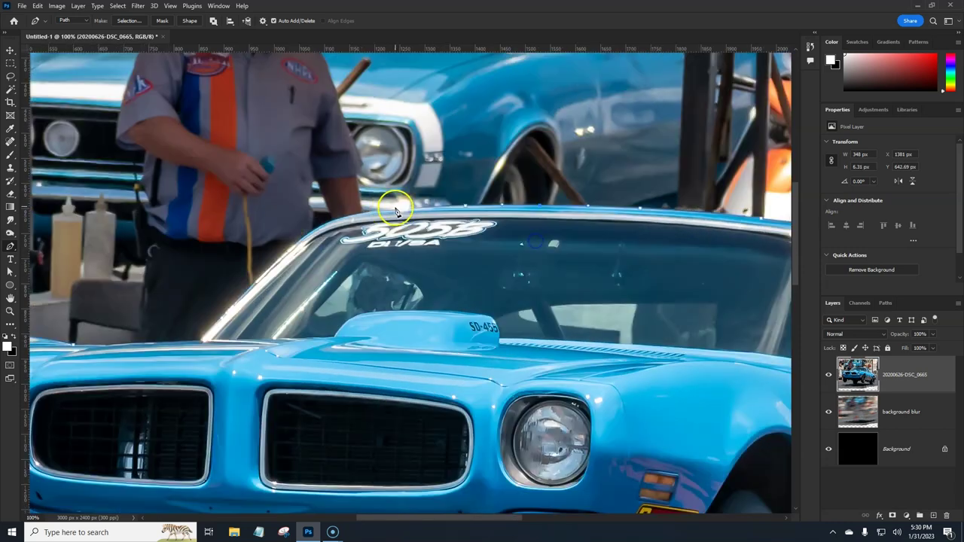
{"action": "scroll", "coordinate": [345, 280], "scroll_direction": "left", "scroll_amount": 5}
{"action": "scroll", "coordinate": [344, 280], "scroll_direction": "down", "scroll_amount": 1}
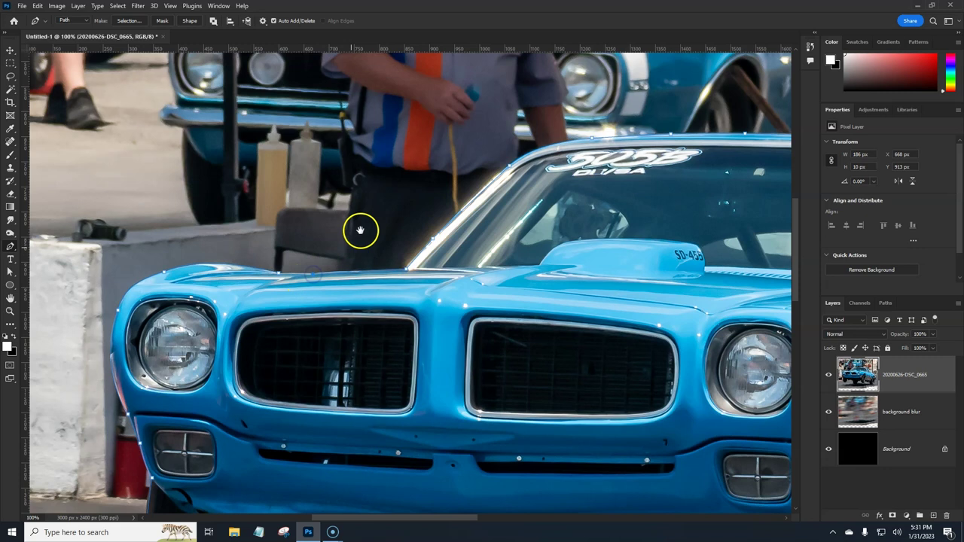
{"action": "scroll", "coordinate": [360, 230], "scroll_direction": "left", "scroll_amount": 2}
{"action": "scroll", "coordinate": [360, 230], "scroll_direction": "down", "scroll_amount": 1}
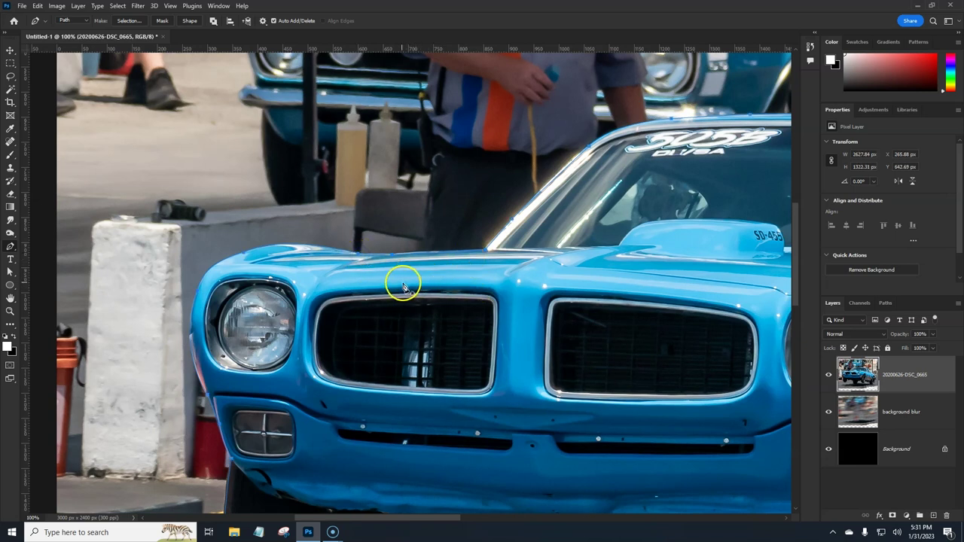
{"action": "scroll", "coordinate": [464, 282], "scroll_direction": "down", "scroll_amount": 3}
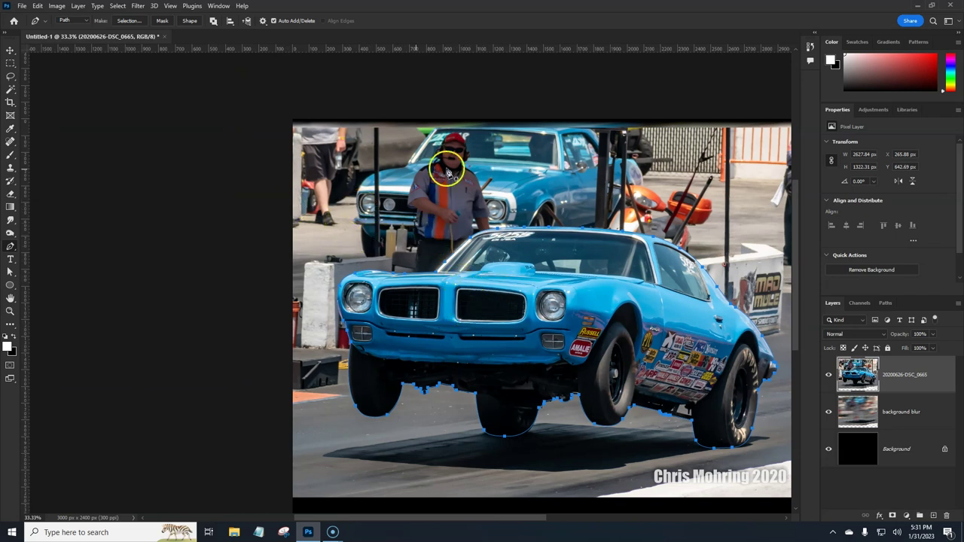
Convert the car path to a new anti-aliased selection with 0-pixel feather and add a layer mask from it.
{"action": "right_click", "coordinate": [246, 156]}
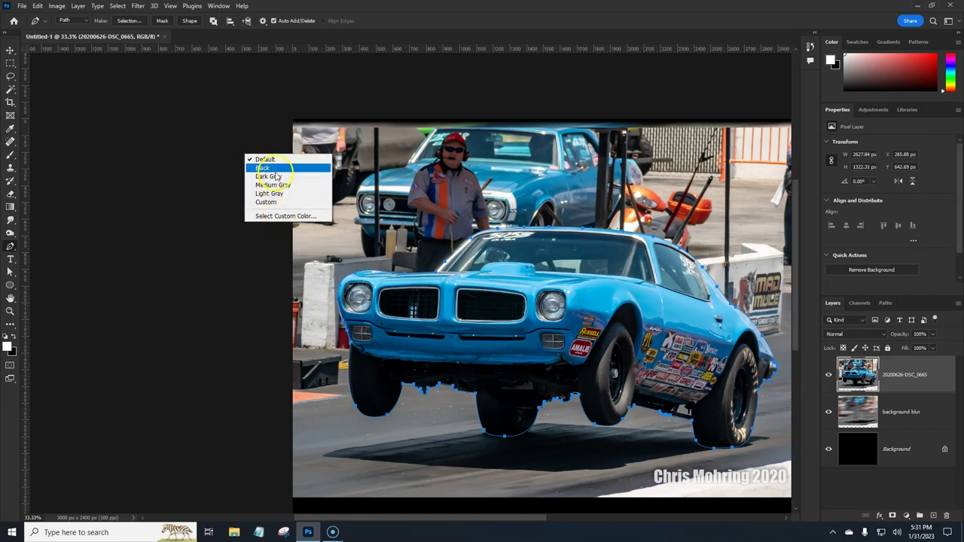
{"action": "left_click", "coordinate": [422, 15]}
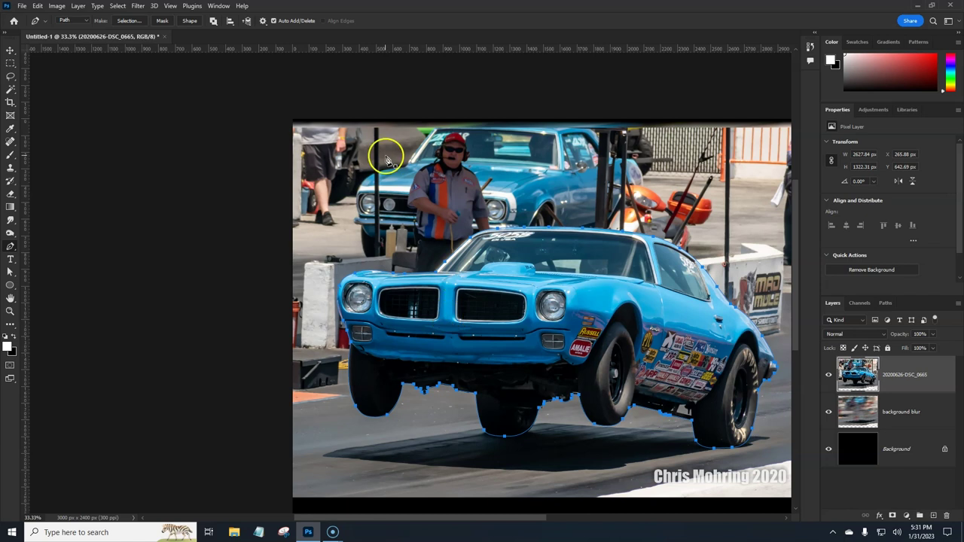
{"action": "right_click", "coordinate": [390, 200]}
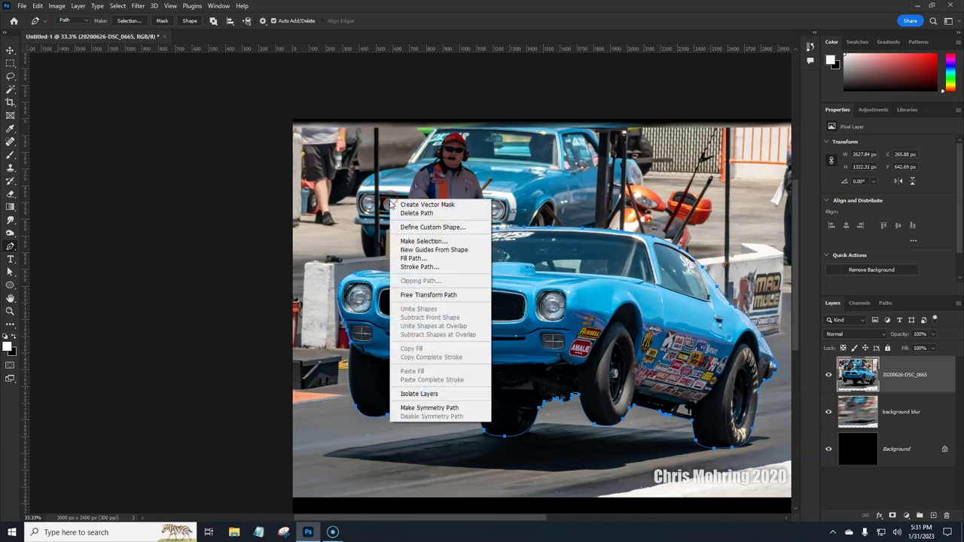
{"action": "left_click", "coordinate": [428, 242]}
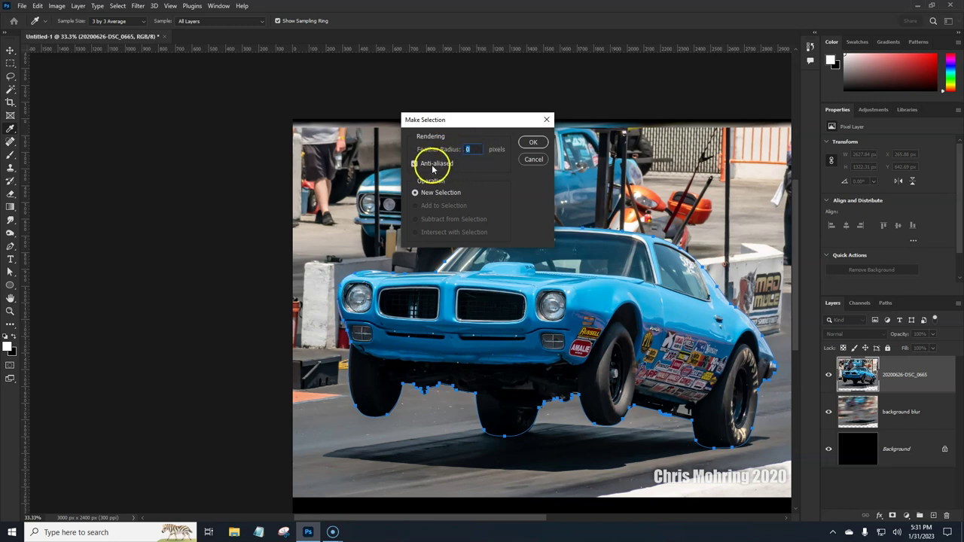
{"action": "left_click", "coordinate": [532, 143]}
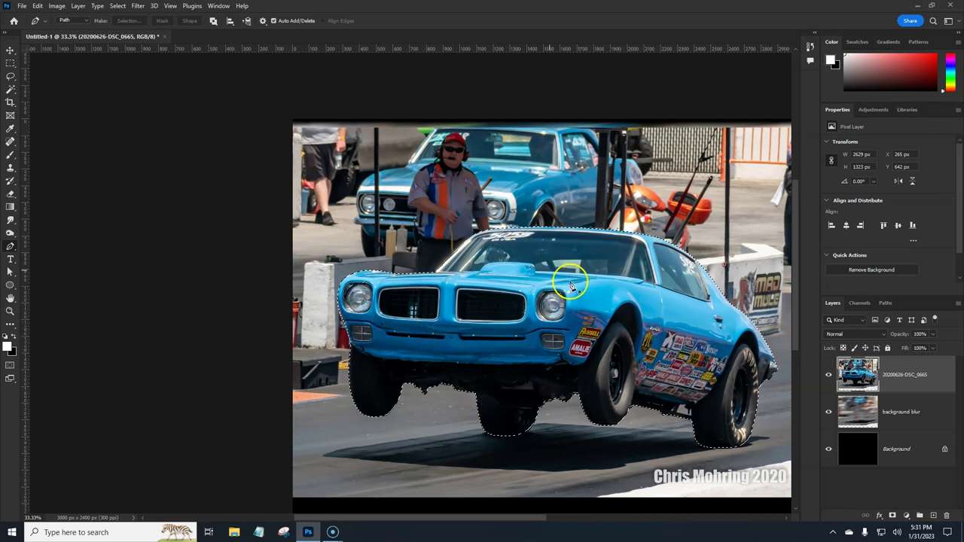
{"action": "left_click", "coordinate": [892, 516]}
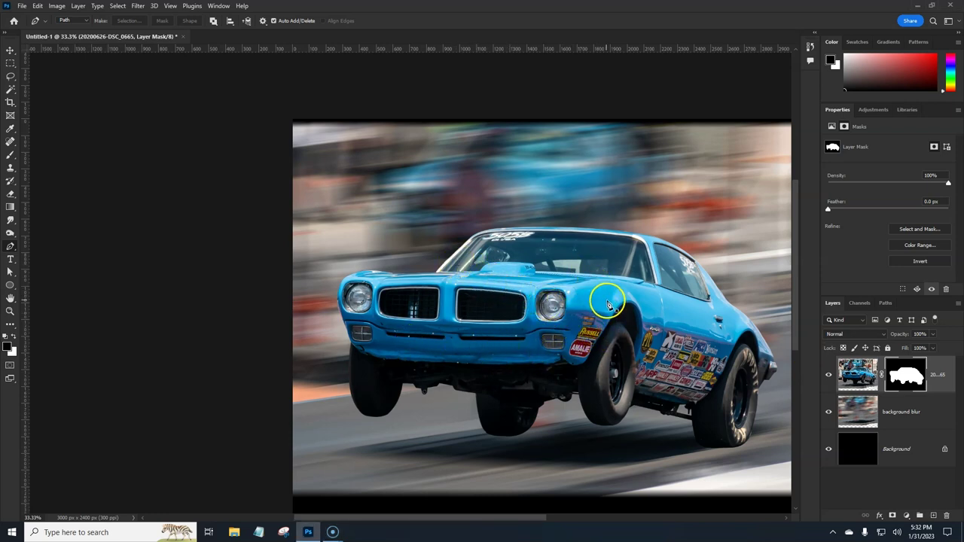
Duplicate the masked car layer, keeping the original hidden, and apply the layer mask on the duplicate.
{"action": "left_click_drag", "start_coordinate": [545, 283], "coordinate": [442, 241]}
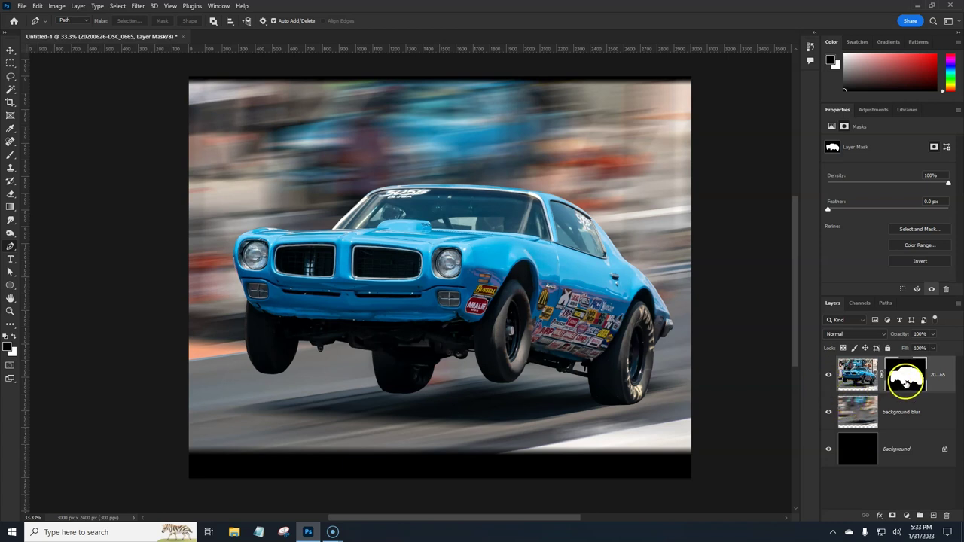
{"action": "left_click", "coordinate": [864, 369]}
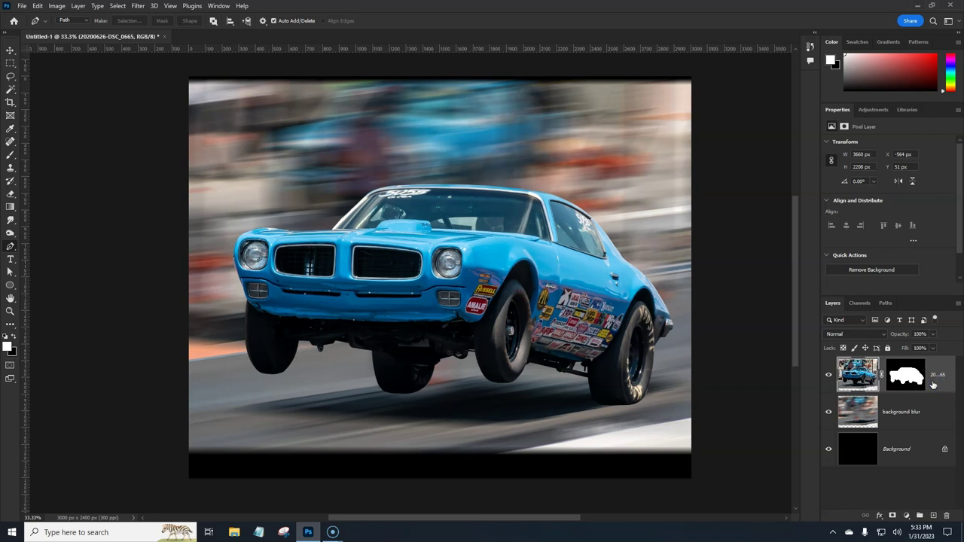
{"action": "key", "text": "ctrl+j"}
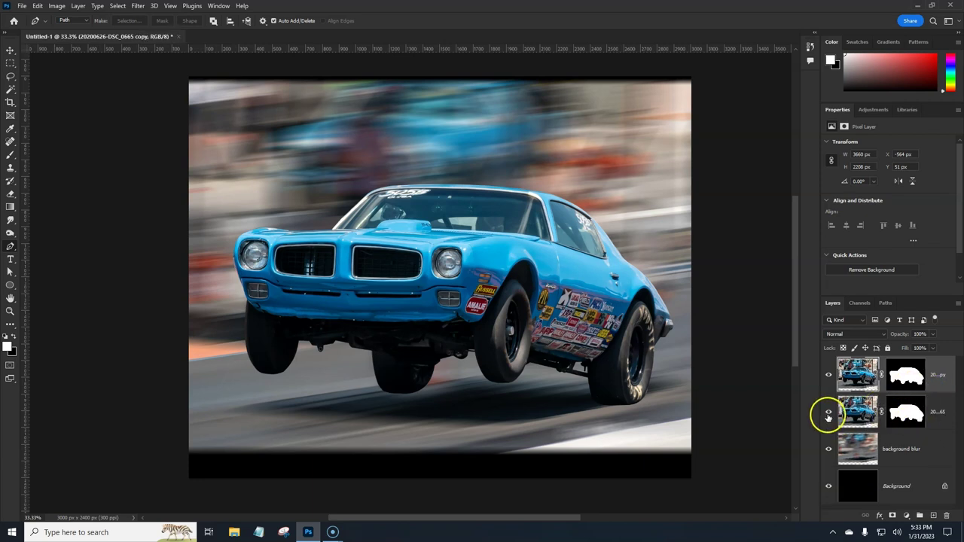
{"action": "left_click", "coordinate": [904, 379]}
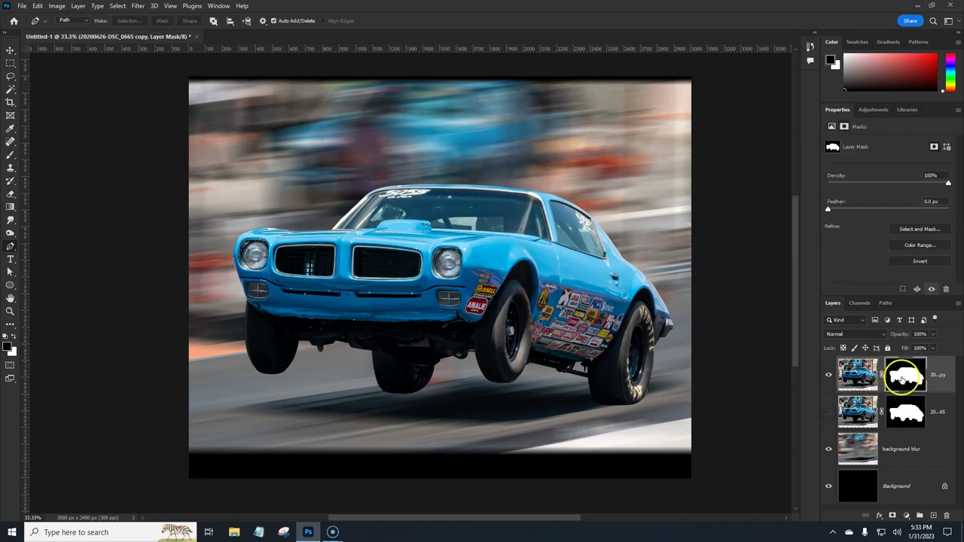
{"action": "right_click", "coordinate": [908, 377]}
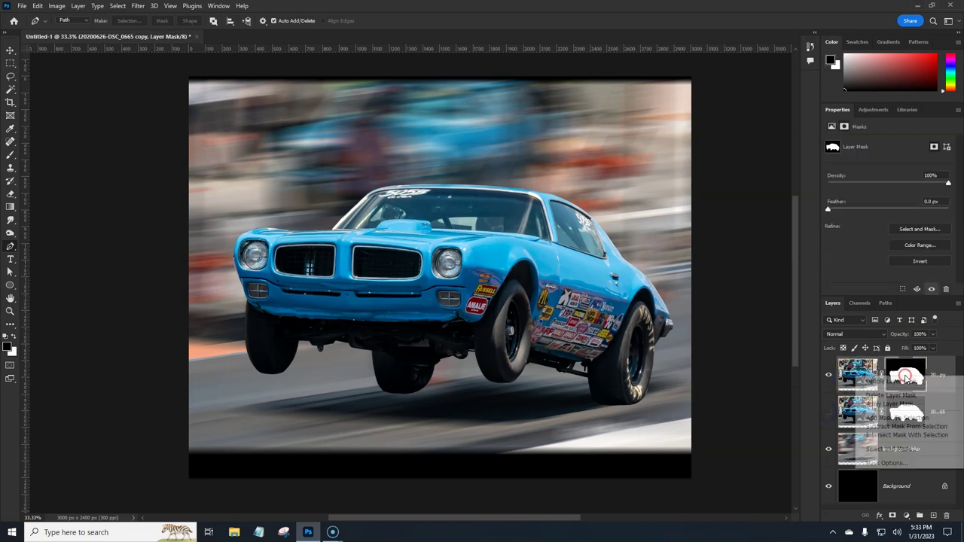
{"action": "left_click", "coordinate": [896, 405]}
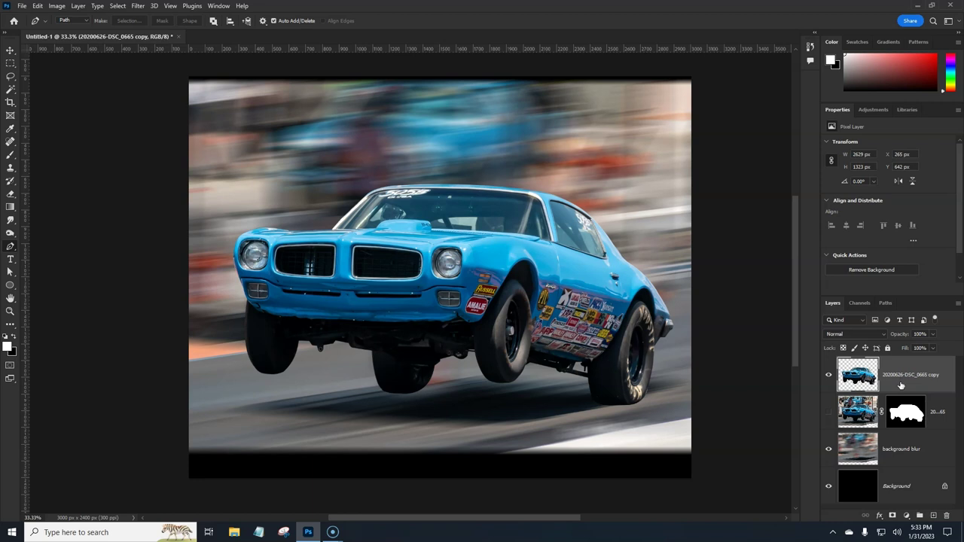
Duplicate the car cutout layer and start a Spin Blur on it centred on the near front wheel.
{"action": "key", "text": "ctrl+j"}
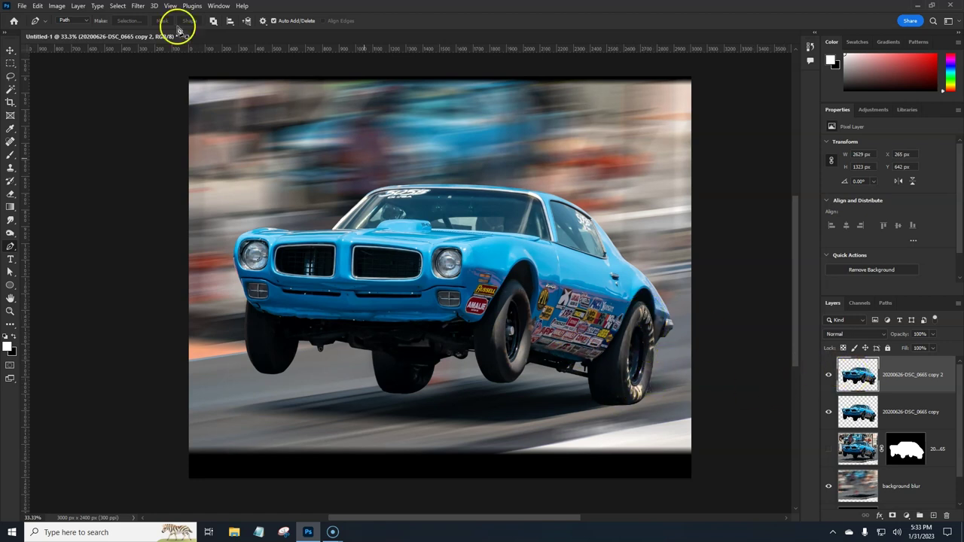
{"action": "left_click", "coordinate": [138, 6]}
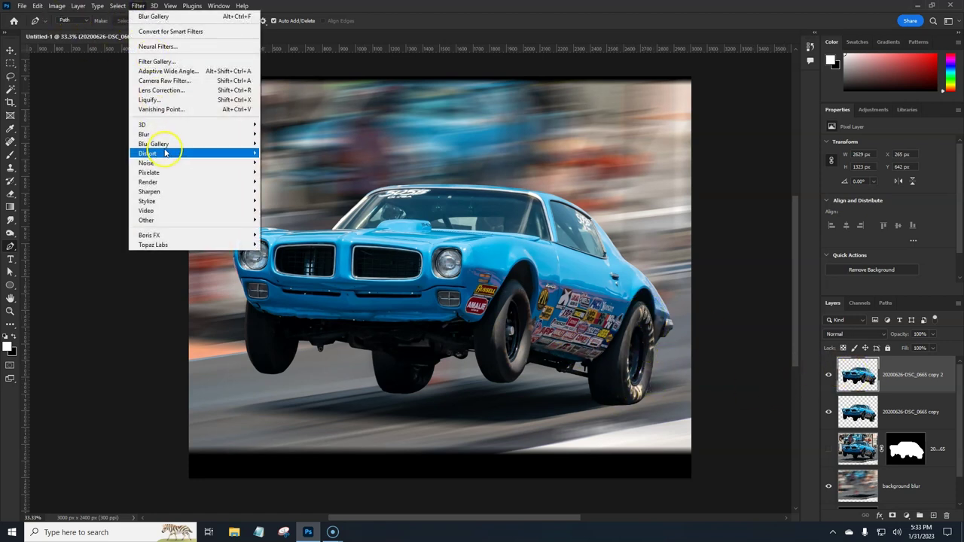
{"action": "mouse_move", "coordinate": [174, 144]}
{"action": "left_click", "coordinate": [277, 182]}
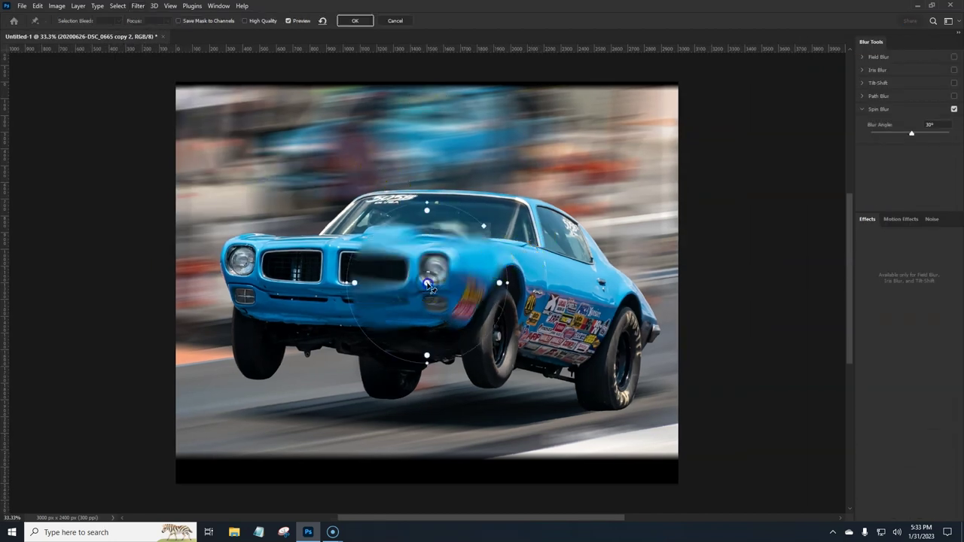
{"action": "left_click_drag", "start_coordinate": [441, 269], "coordinate": [504, 341]}
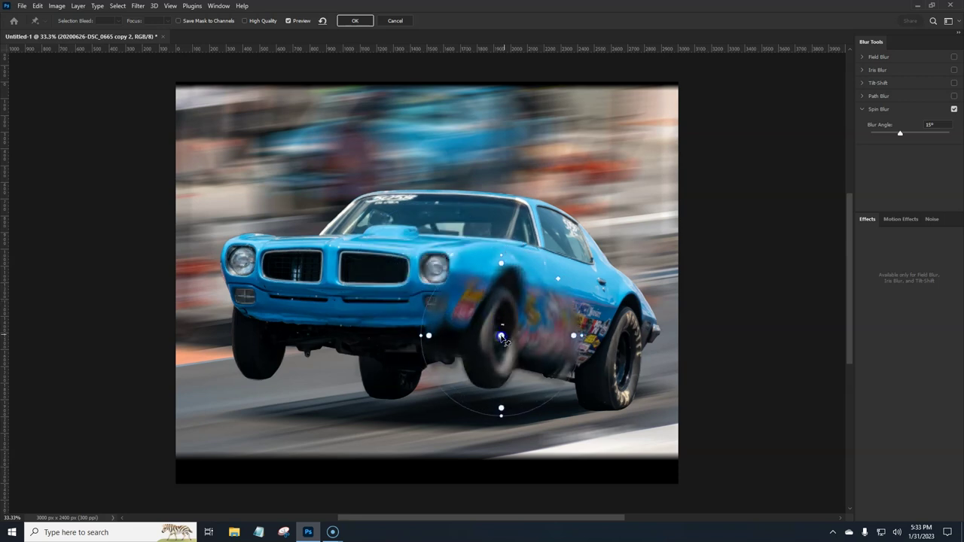
{"action": "left_click_drag", "start_coordinate": [482, 238], "coordinate": [504, 344]}
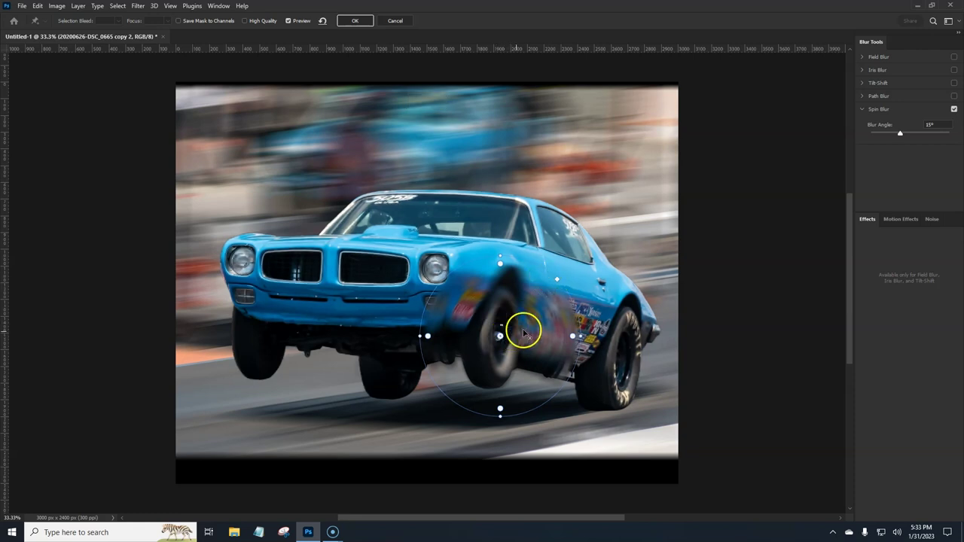
Shrink, narrow and tilt the spin blur ellipse to fit the outline of the near front tire.
{"action": "left_click_drag", "start_coordinate": [558, 280], "coordinate": [534, 293]}
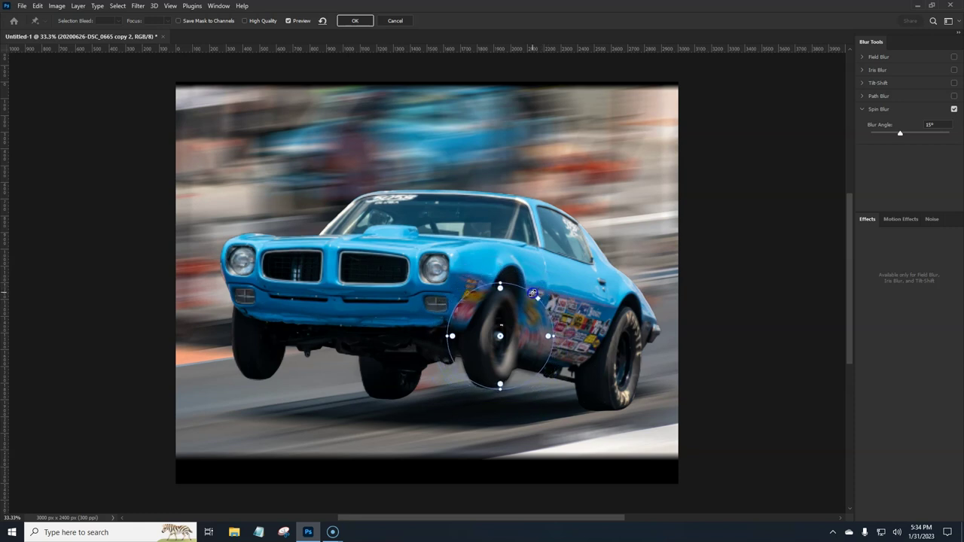
{"action": "left_click_drag", "start_coordinate": [452, 327], "coordinate": [488, 299]}
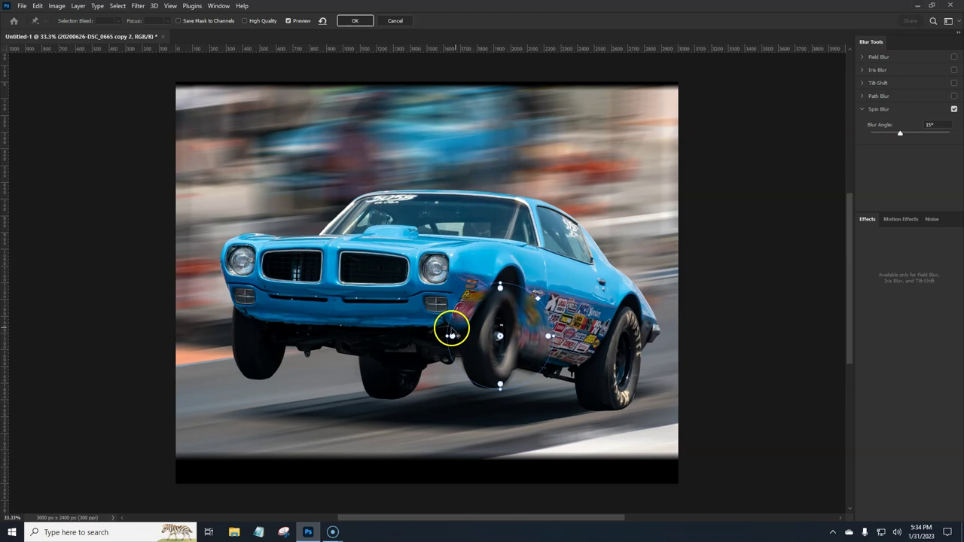
{"action": "left_click_drag", "start_coordinate": [450, 328], "coordinate": [451, 334]}
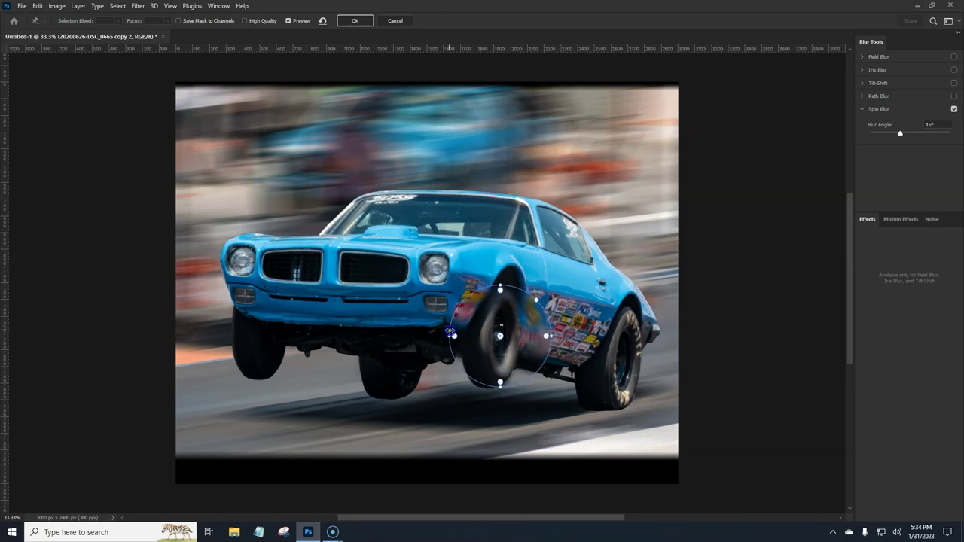
{"action": "left_click_drag", "start_coordinate": [447, 331], "coordinate": [448, 332]}
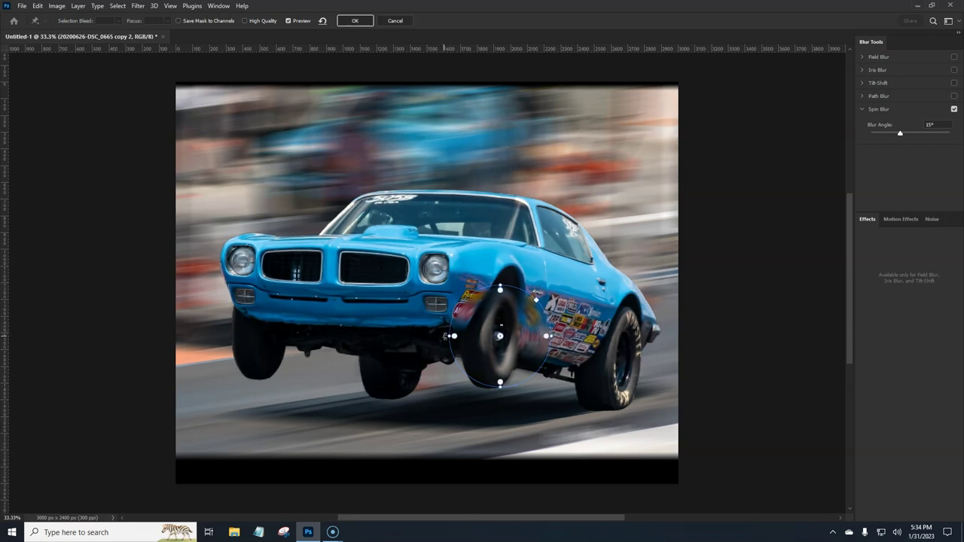
{"action": "left_click_drag", "start_coordinate": [445, 336], "coordinate": [468, 339]}
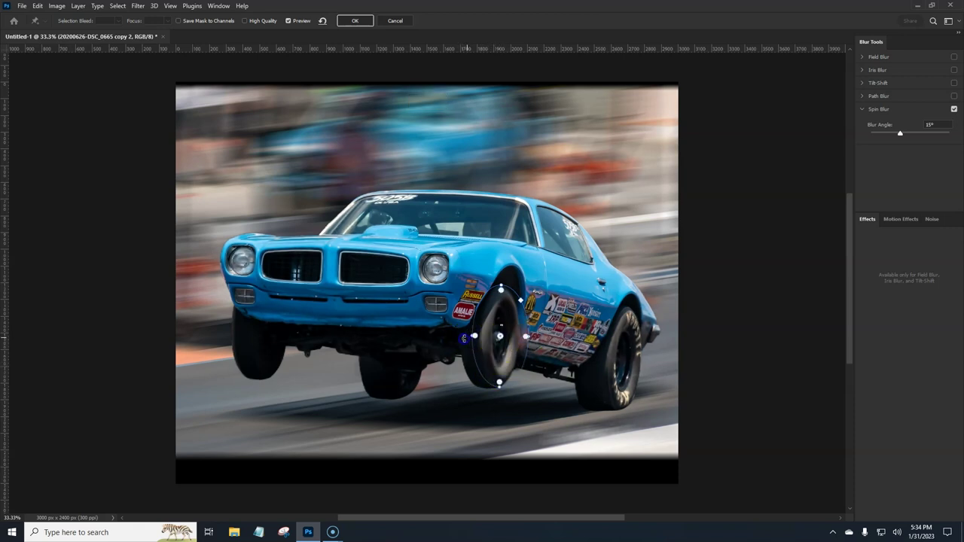
{"action": "left_click_drag", "start_coordinate": [465, 335], "coordinate": [466, 331]}
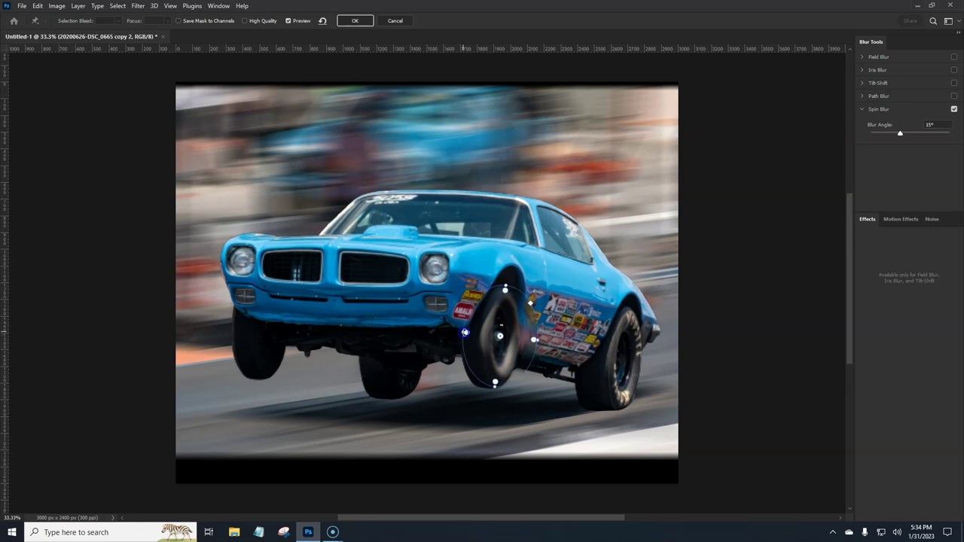
{"action": "left_click_drag", "start_coordinate": [495, 394], "coordinate": [493, 389]}
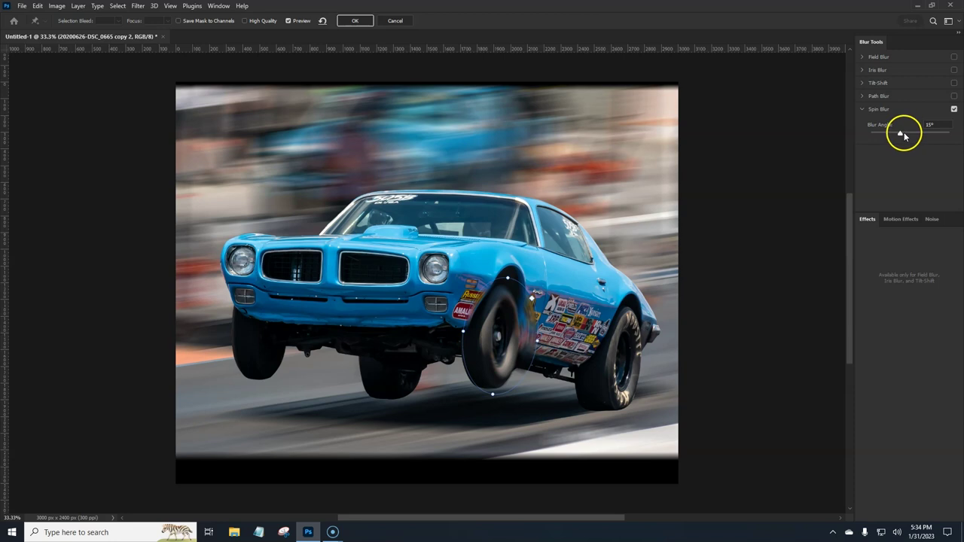
Set the near front wheel's blur angle to 17° and adjust the feather handles inside its ellipse.
{"action": "left_click_drag", "start_coordinate": [903, 137], "coordinate": [908, 137]}
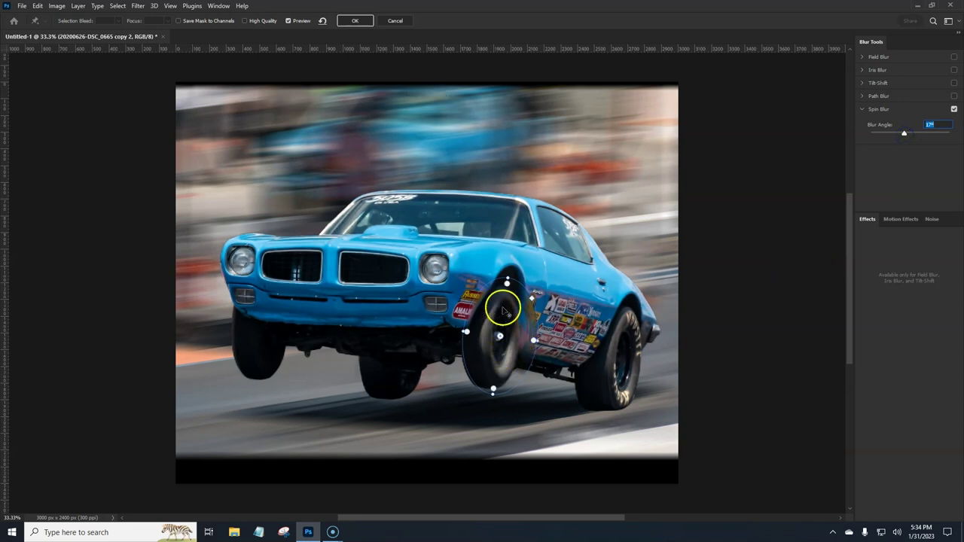
{"action": "left_click_drag", "start_coordinate": [507, 285], "coordinate": [505, 296]}
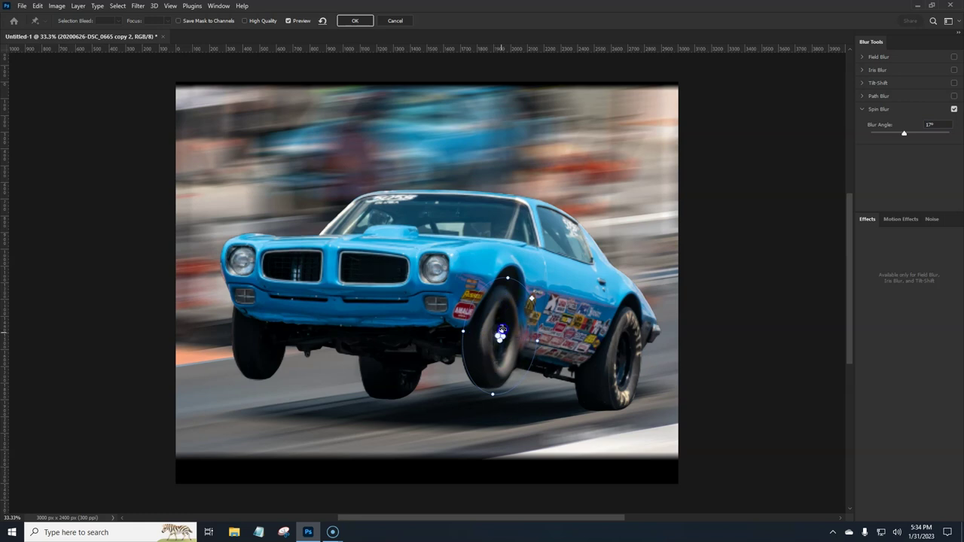
{"action": "mouse_move", "coordinate": [504, 323]}
{"action": "left_mouse_down"}
{"action": "mouse_move", "coordinate": [534, 319]}
{"action": "mouse_move", "coordinate": [502, 321]}
{"action": "left_mouse_up"}
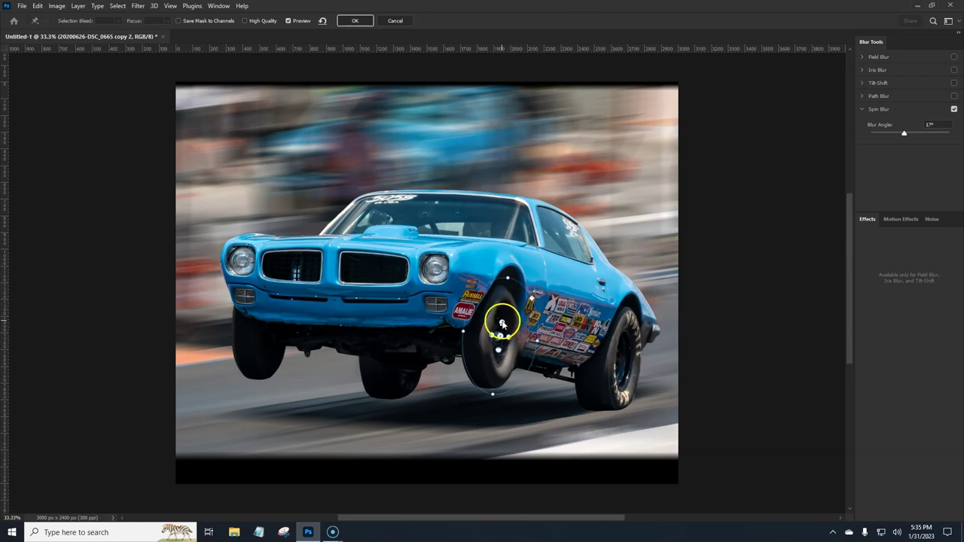
{"action": "left_click_drag", "start_coordinate": [503, 320], "coordinate": [505, 309]}
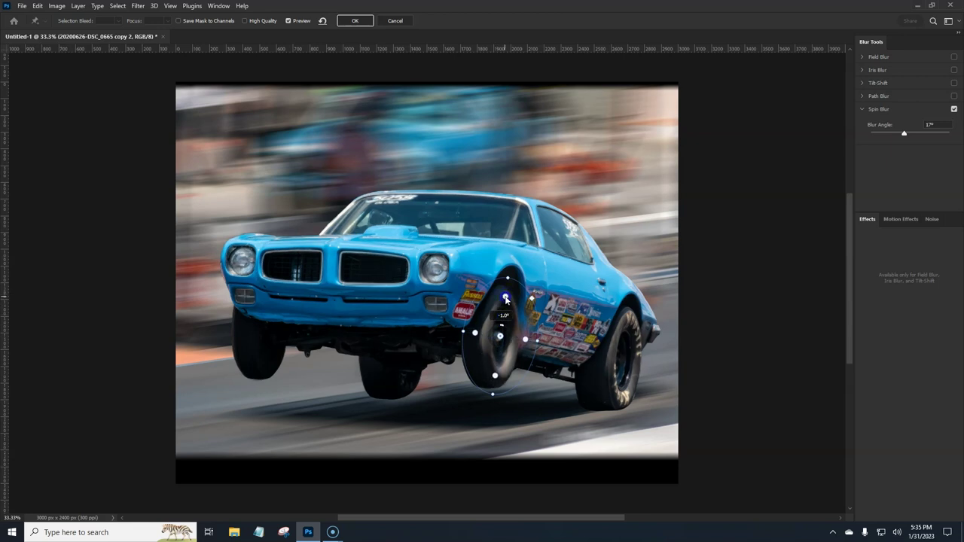
{"action": "left_click_drag", "start_coordinate": [506, 295], "coordinate": [508, 297]}
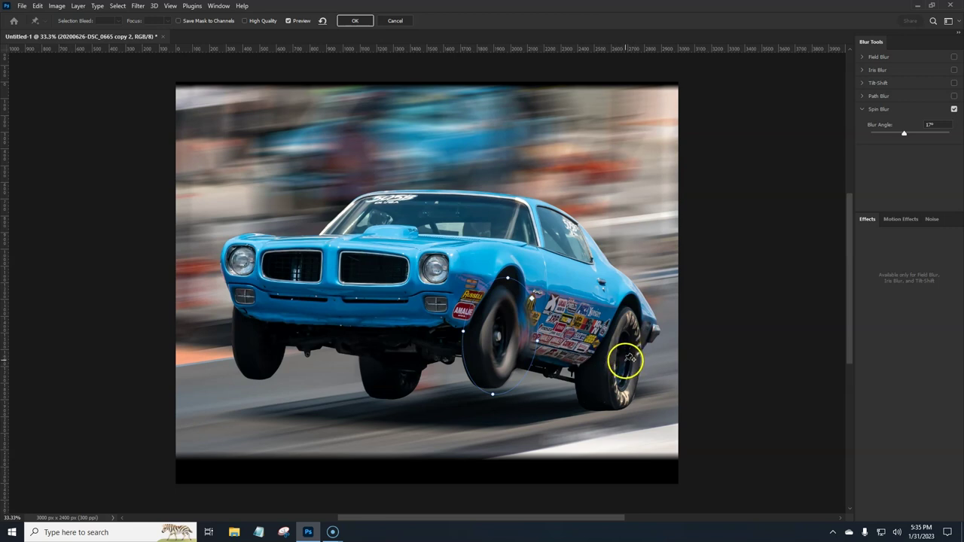
Add a second spin blur centred on the near rear wheel and narrow and tilt its ellipse toward the tire.
{"action": "left_click", "coordinate": [625, 359]}
{"action": "left_click_drag", "start_coordinate": [678, 351], "coordinate": [582, 352]}
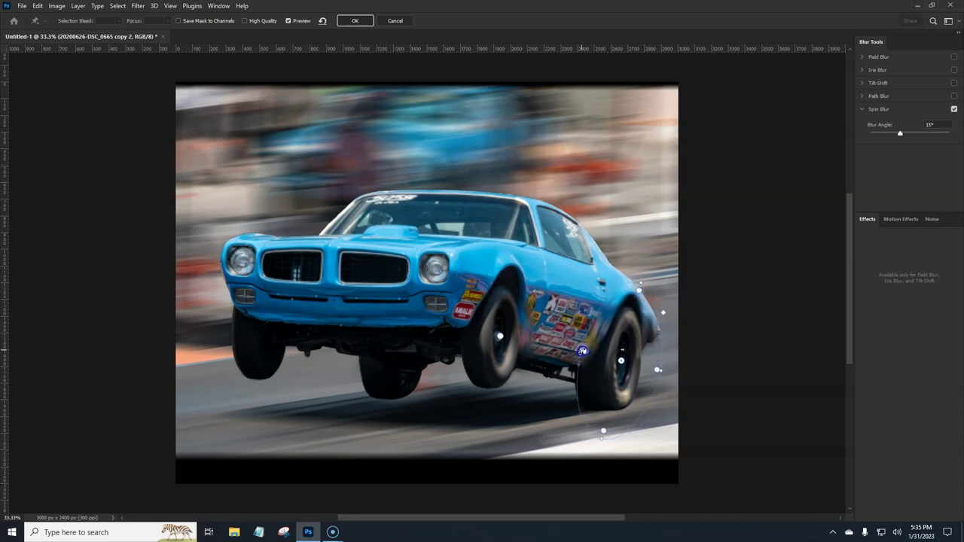
{"action": "left_click_drag", "start_coordinate": [658, 370], "coordinate": [660, 367]}
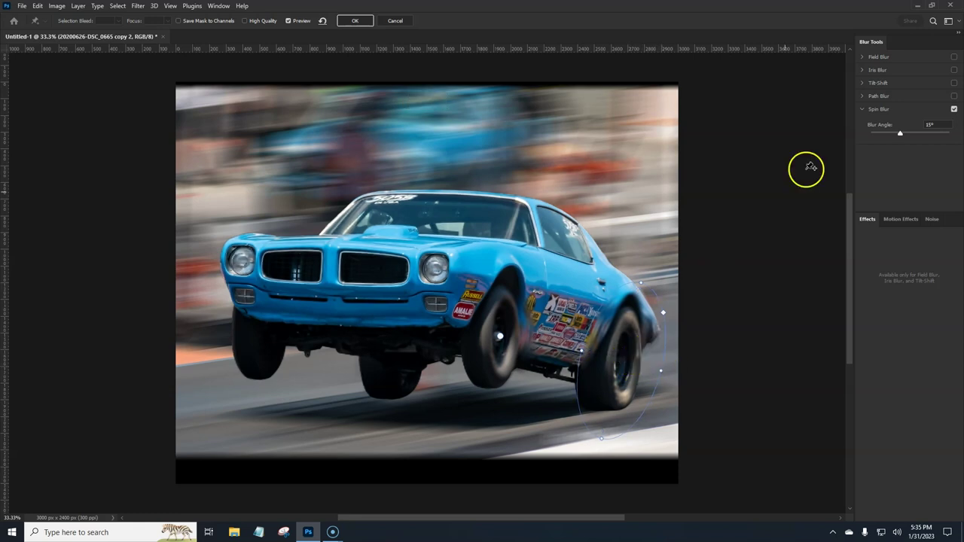
Increase the near rear wheel's blur angle to 19°.
{"action": "left_click", "coordinate": [900, 134]}
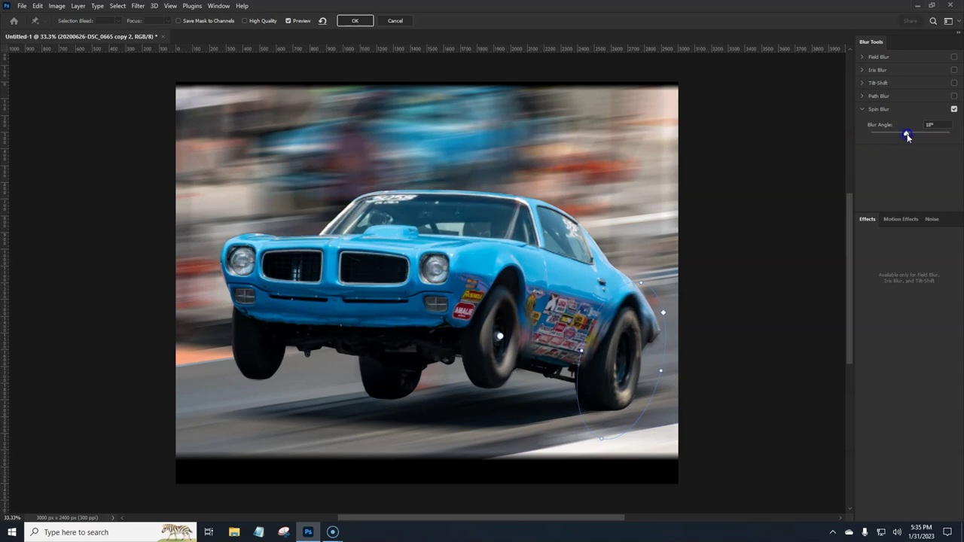
{"action": "mouse_move", "coordinate": [908, 138]}
{"action": "left_mouse_down"}
{"action": "mouse_move", "coordinate": [925, 140]}
{"action": "mouse_move", "coordinate": [901, 148]}
{"action": "left_mouse_up"}
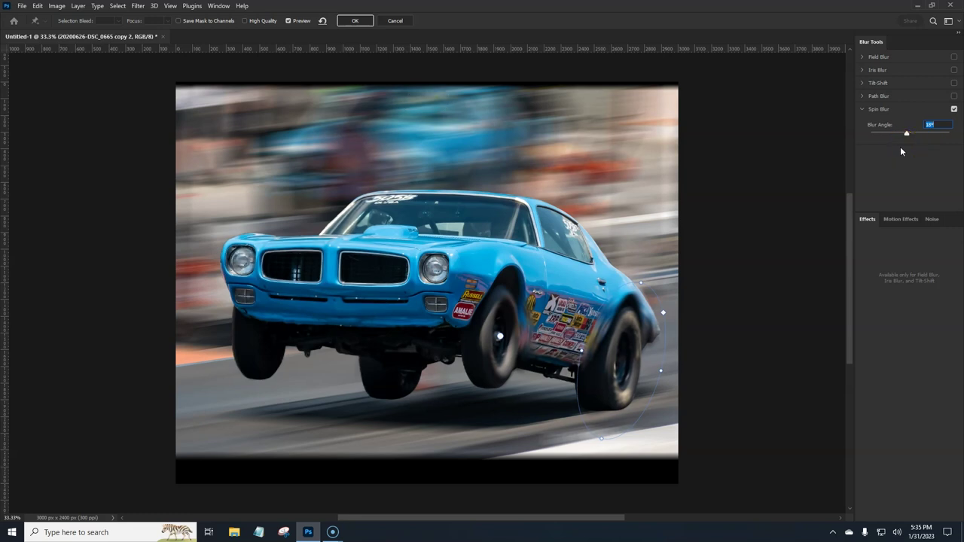
{"action": "mouse_move", "coordinate": [711, 284]}
{"action": "left_mouse_down"}
{"action": "mouse_move", "coordinate": [652, 340]}
{"action": "mouse_move", "coordinate": [774, 291]}
{"action": "left_mouse_up"}
{"action": "left_click_drag", "start_coordinate": [906, 134], "coordinate": [910, 133]}
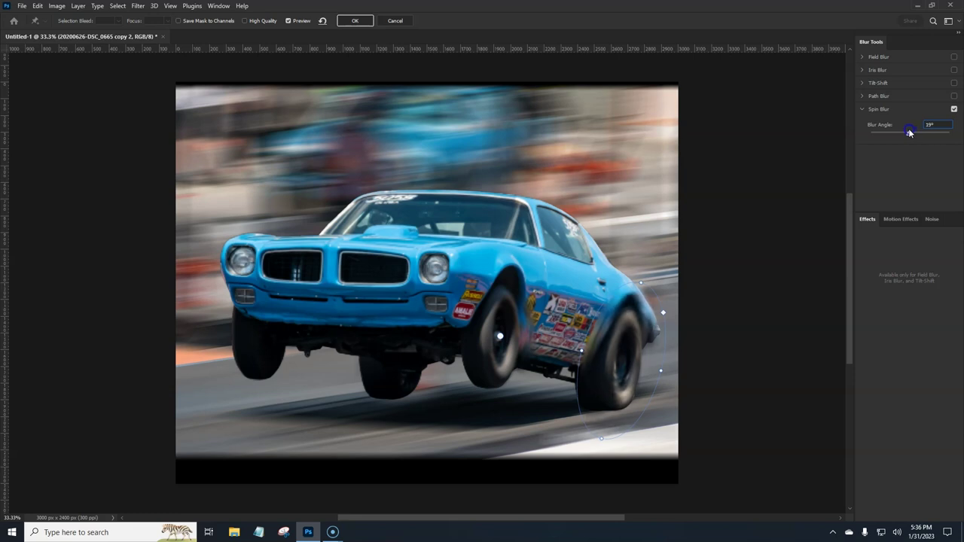
Shorten and narrow the near rear wheel's blur ellipse so it follows the tire and clears the bodywork.
{"action": "left_click_drag", "start_coordinate": [668, 340], "coordinate": [662, 340]}
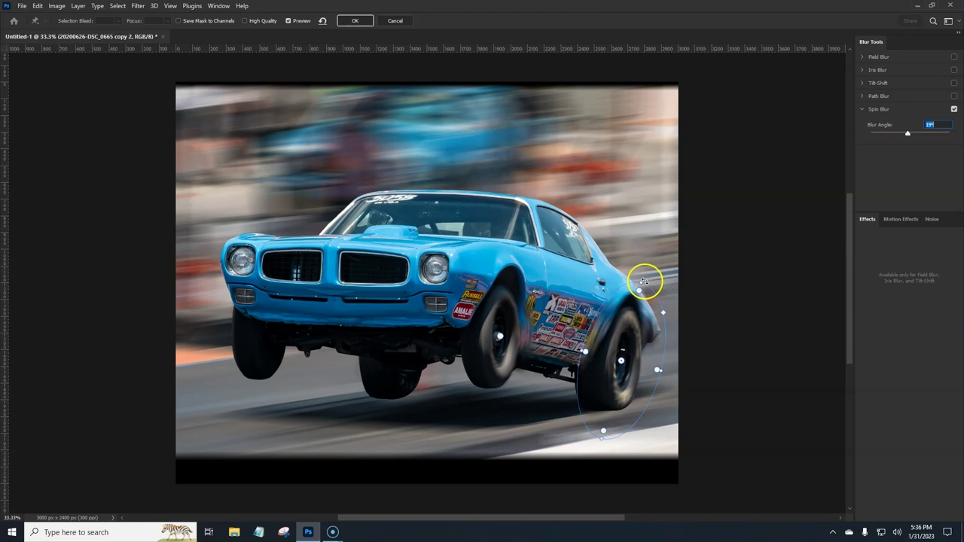
{"action": "left_click_drag", "start_coordinate": [644, 280], "coordinate": [633, 302]}
{"action": "left_click_drag", "start_coordinate": [653, 368], "coordinate": [674, 418]}
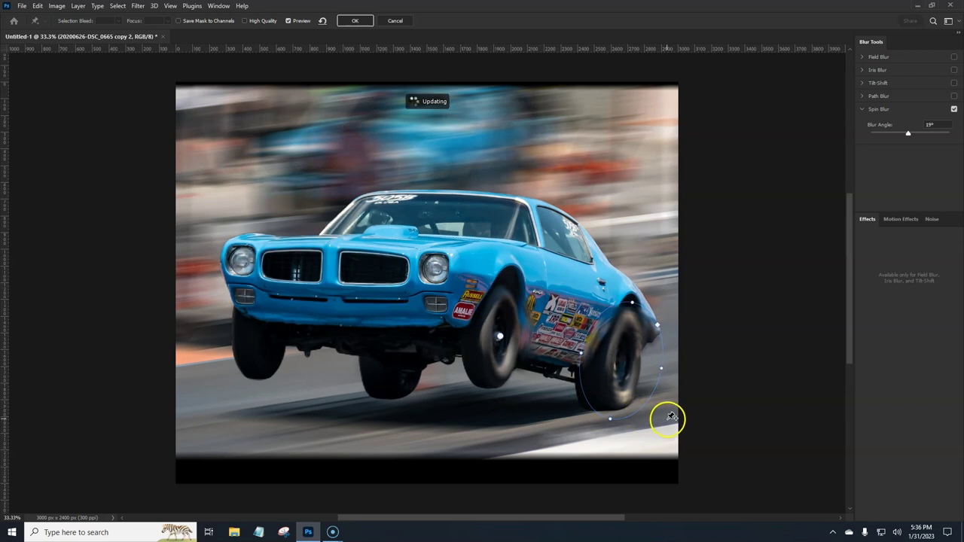
{"action": "mouse_move", "coordinate": [669, 372]}
{"action": "left_mouse_down"}
{"action": "mouse_move", "coordinate": [664, 381]}
{"action": "mouse_move", "coordinate": [648, 362]}
{"action": "mouse_move", "coordinate": [666, 369]}
{"action": "left_mouse_up"}
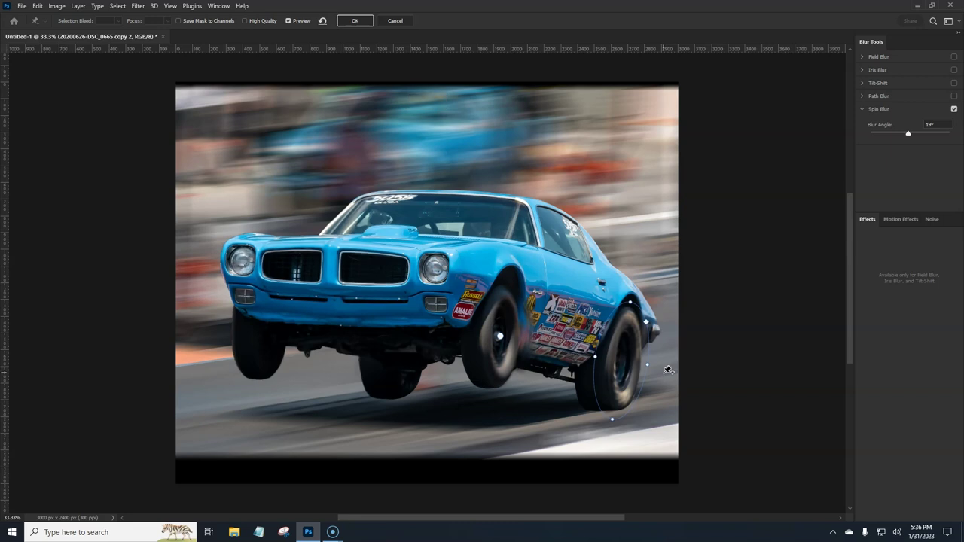
Add 15° spin blurs fitted to the far front and far rear tires and apply the filter.
{"action": "left_click_drag", "start_coordinate": [668, 370], "coordinate": [290, 344]}
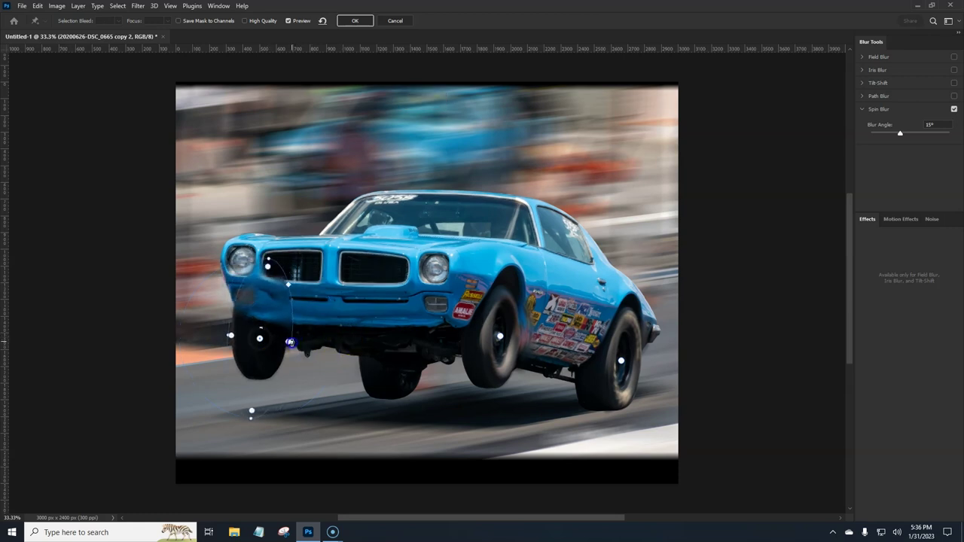
{"action": "left_click_drag", "start_coordinate": [254, 426], "coordinate": [258, 382]}
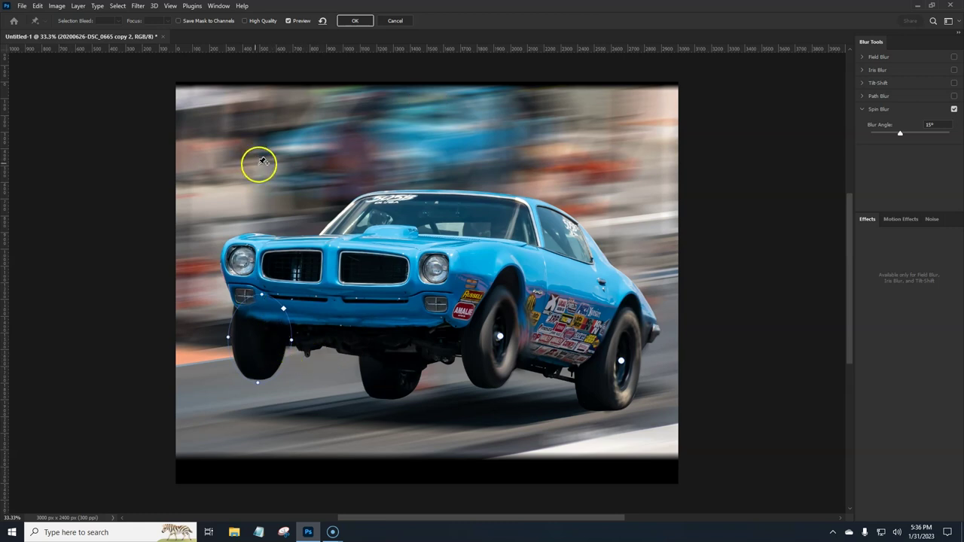
{"action": "left_click", "coordinate": [391, 369]}
{"action": "left_click_drag", "start_coordinate": [447, 374], "coordinate": [422, 372]}
{"action": "left_click_drag", "start_coordinate": [382, 450], "coordinate": [387, 407]}
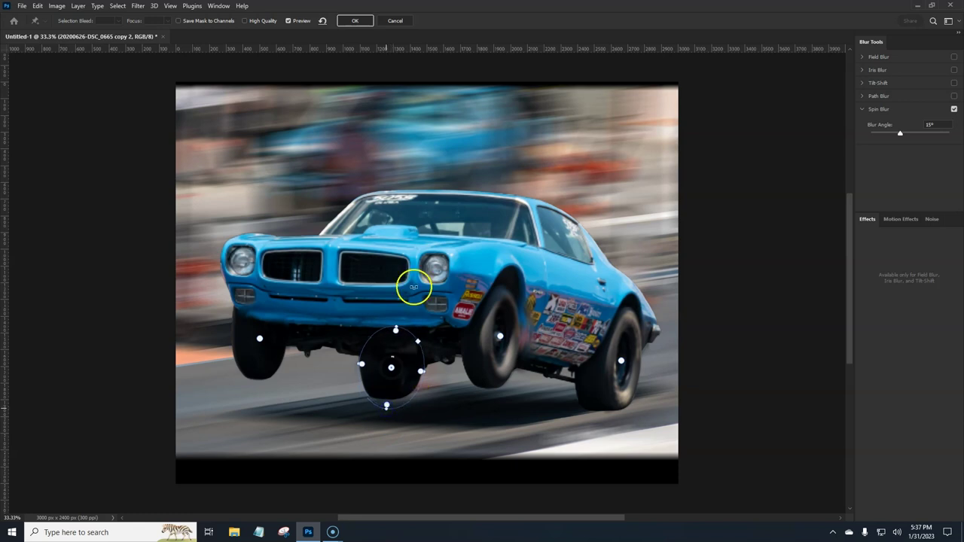
{"action": "left_click", "coordinate": [357, 21]}
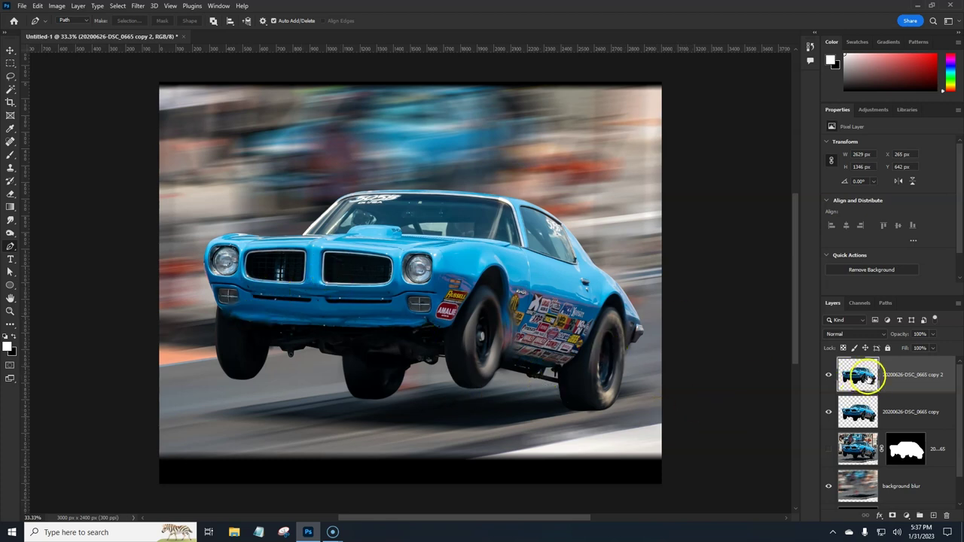
Rename the top car layer "wheel spin" and add a white layer mask to it.
{"action": "left_click", "coordinate": [909, 388]}
{"action": "double_click", "coordinate": [901, 375]}
{"action": "type", "text": "wheel sp"}
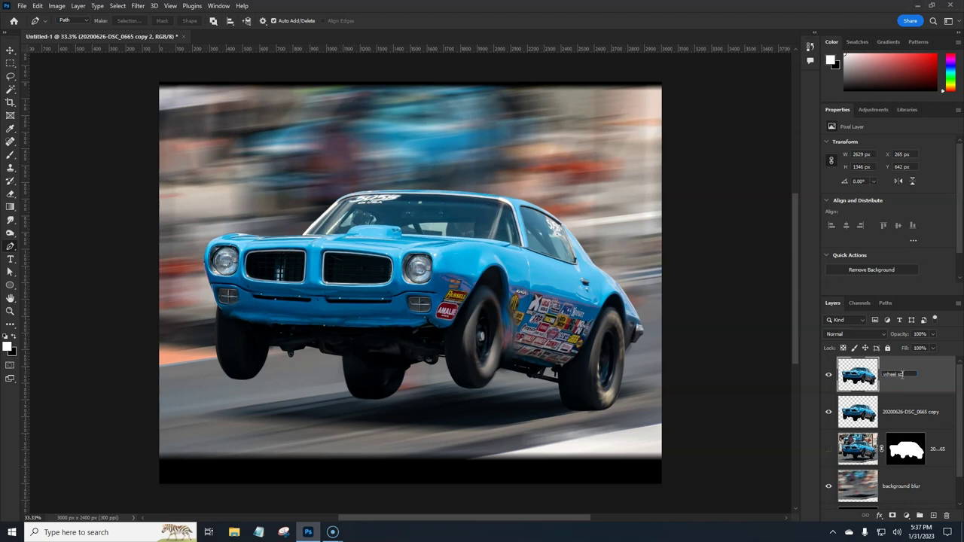
{"action": "type", "text": "in"}
{"action": "key", "text": "Return"}
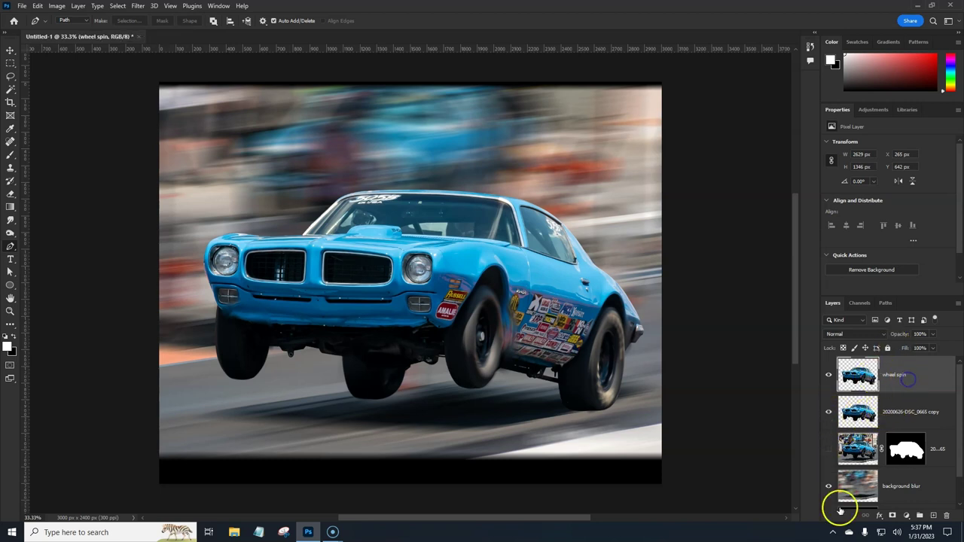
{"action": "left_click", "coordinate": [892, 516]}
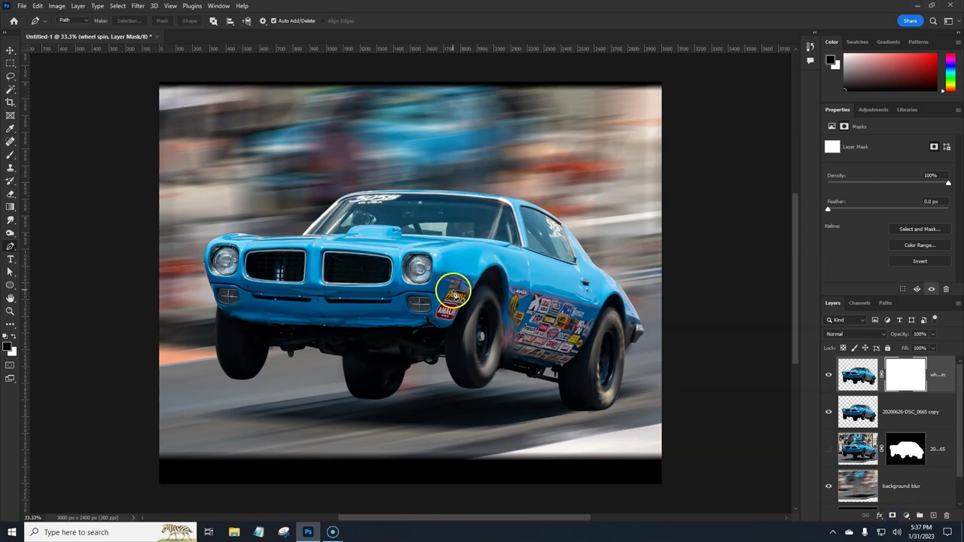
Mask the spin blur off the lower front bumper, painting black with a 50 px brush at 100% flow.
{"action": "key", "text": "b"}
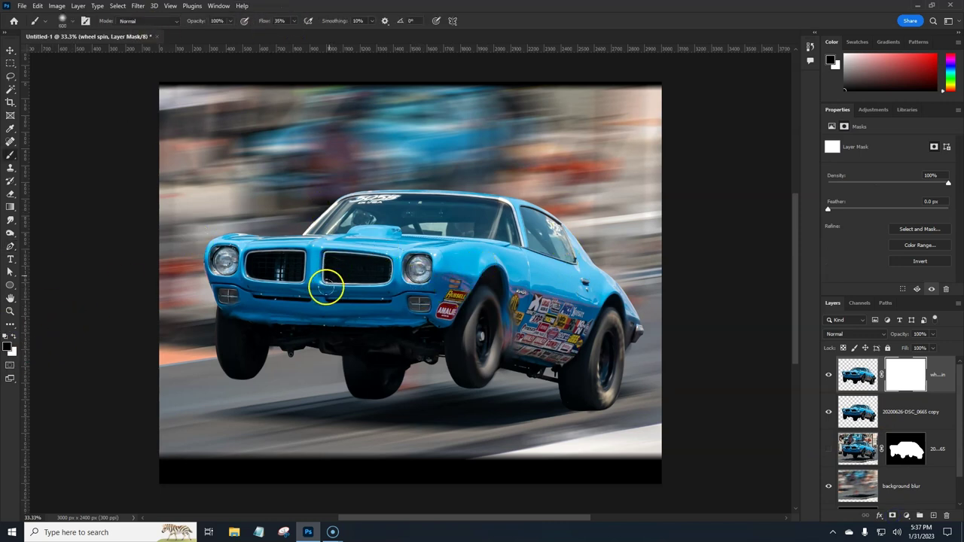
{"action": "mouse_move", "coordinate": [316, 304]}
{"action": "left_mouse_down"}
{"action": "mouse_move", "coordinate": [308, 294]}
{"action": "mouse_move", "coordinate": [230, 305]}
{"action": "left_mouse_up"}
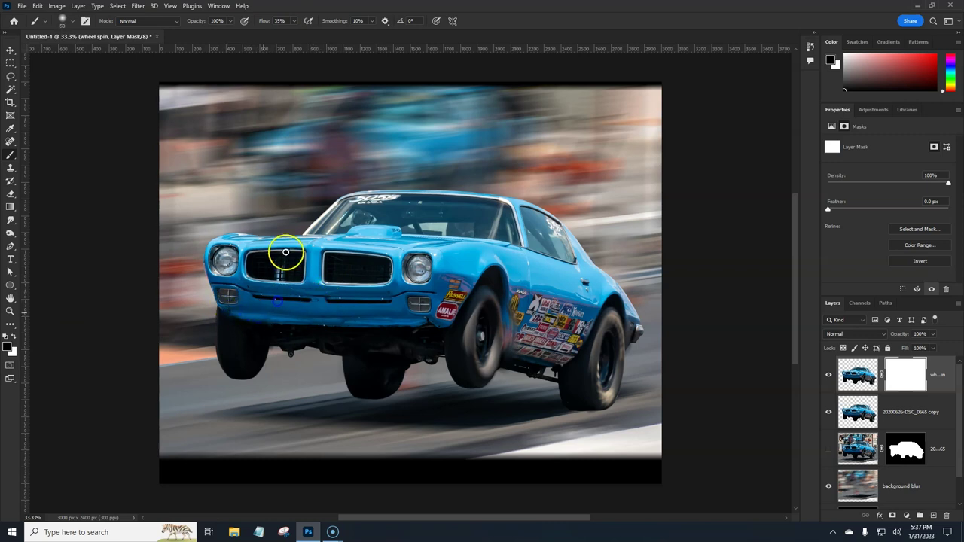
{"action": "left_click_drag", "start_coordinate": [275, 13], "coordinate": [398, 22]}
{"action": "left_click", "coordinate": [213, 317]}
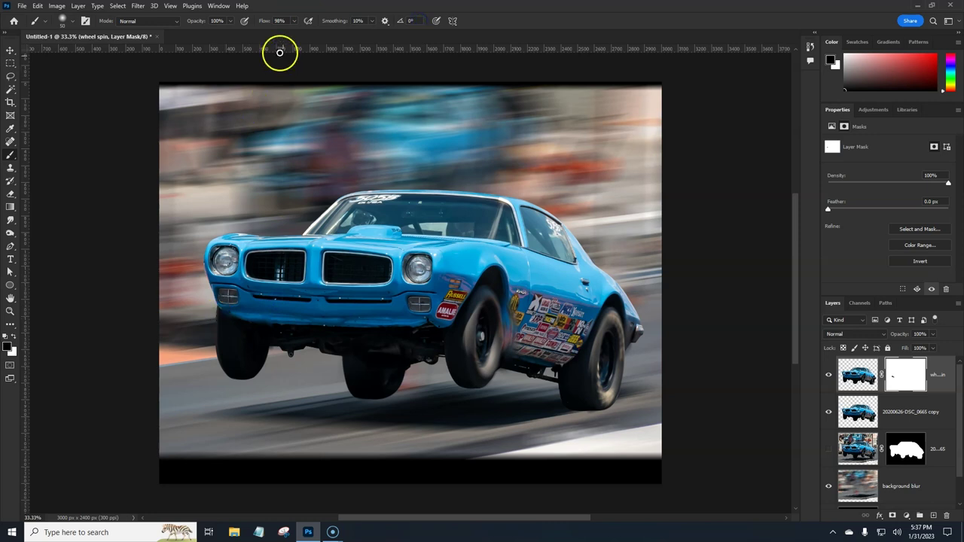
{"action": "left_click", "coordinate": [233, 311]}
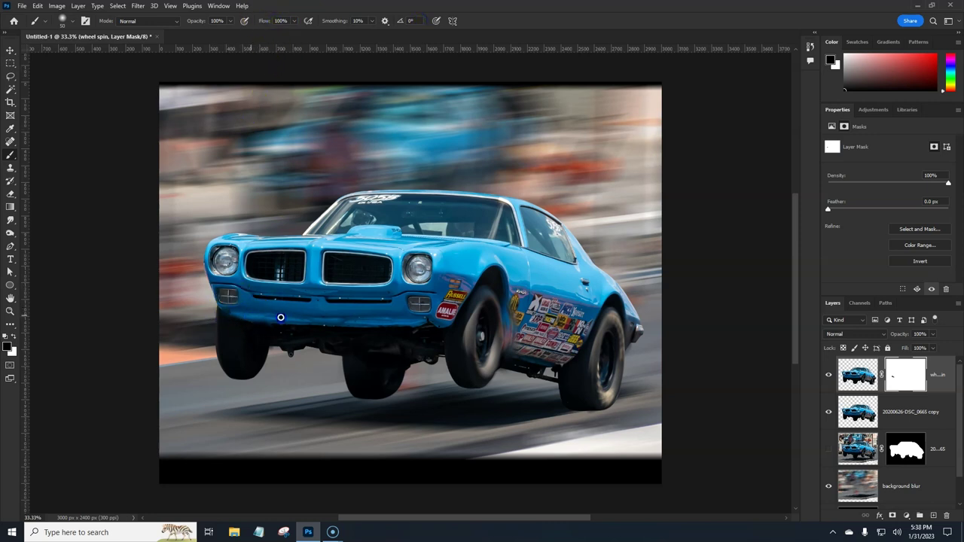
{"action": "left_click_drag", "start_coordinate": [225, 308], "coordinate": [392, 320]}
Paint black on the mask around the near front wheel arch and over the side panel and sponsor decals between the near wheels.
{"action": "mouse_move", "coordinate": [561, 355]}
{"action": "left_mouse_down"}
{"action": "mouse_move", "coordinate": [576, 283]}
{"action": "mouse_move", "coordinate": [581, 293]}
{"action": "mouse_move", "coordinate": [608, 274]}
{"action": "mouse_move", "coordinate": [589, 300]}
{"action": "mouse_move", "coordinate": [563, 311]}
{"action": "mouse_move", "coordinate": [426, 271]}
{"action": "left_mouse_up"}
{"action": "scroll", "coordinate": [583, 294], "scroll_direction": "up", "scroll_amount": 1}
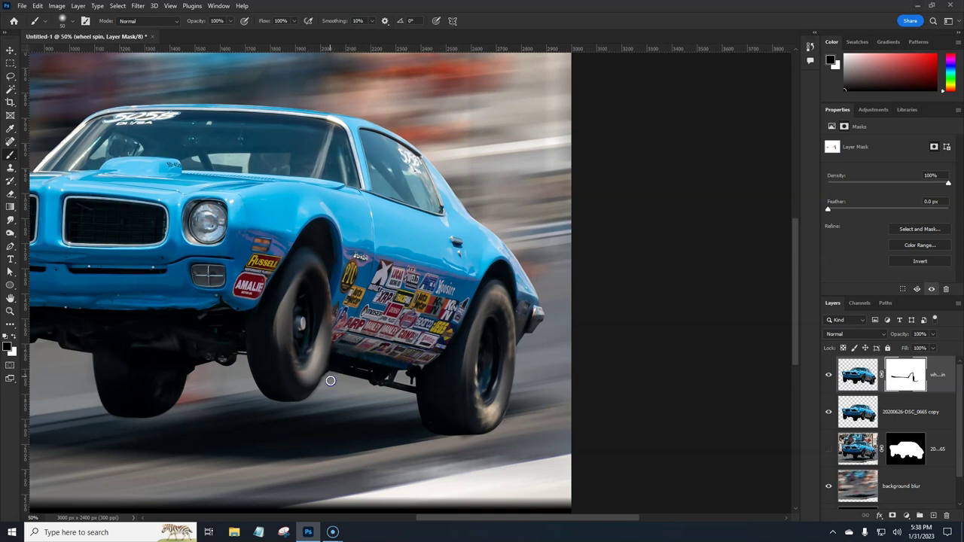
{"action": "mouse_move", "coordinate": [341, 391]}
{"action": "left_mouse_down"}
{"action": "mouse_move", "coordinate": [395, 332]}
{"action": "mouse_move", "coordinate": [391, 375]}
{"action": "mouse_move", "coordinate": [411, 347]}
{"action": "left_mouse_up"}
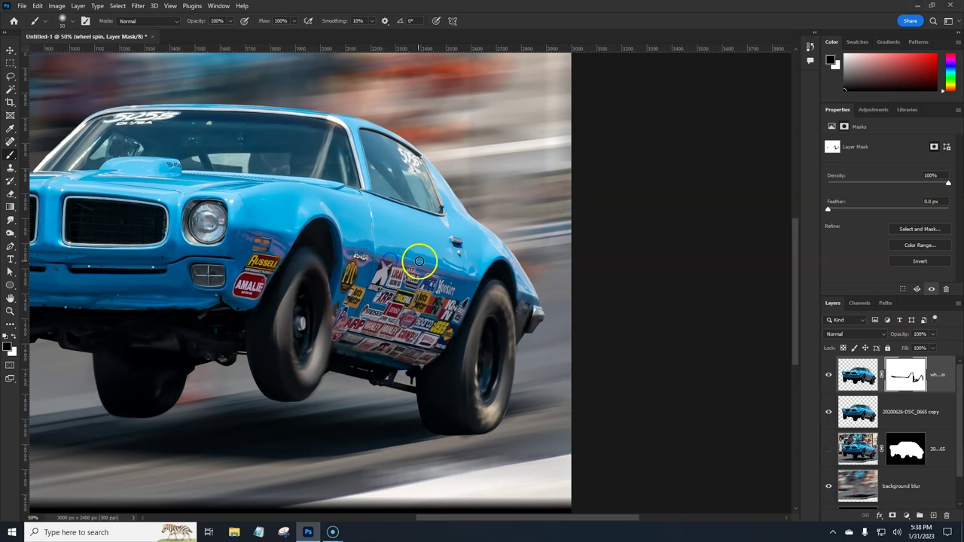
Mask the spin blur off the undercarriage, the front bumper corner and the fender above the near front wheel.
{"action": "scroll", "coordinate": [221, 212], "scroll_direction": "left", "scroll_amount": 8}
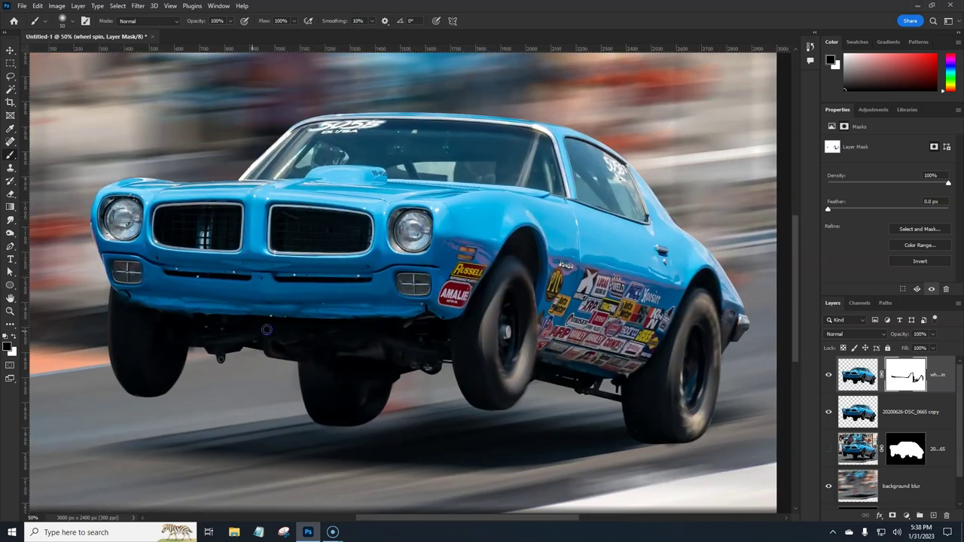
{"action": "mouse_move", "coordinate": [283, 326]}
{"action": "left_mouse_down"}
{"action": "mouse_move", "coordinate": [312, 372]}
{"action": "mouse_move", "coordinate": [293, 371]}
{"action": "mouse_move", "coordinate": [296, 341]}
{"action": "left_mouse_up"}
{"action": "left_click_drag", "start_coordinate": [320, 358], "coordinate": [370, 370]}
{"action": "left_click", "coordinate": [360, 338]}
{"action": "left_click", "coordinate": [104, 276]}
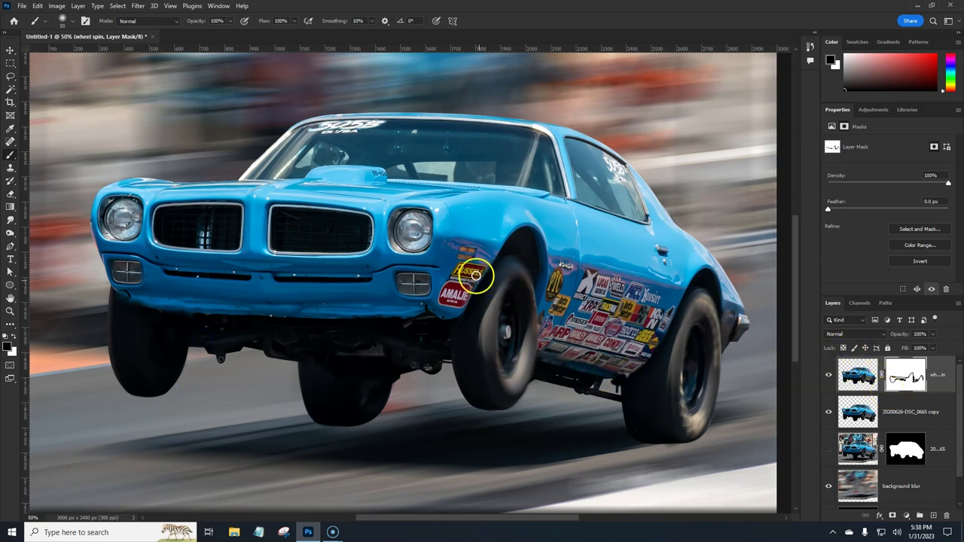
{"action": "left_click", "coordinate": [497, 239]}
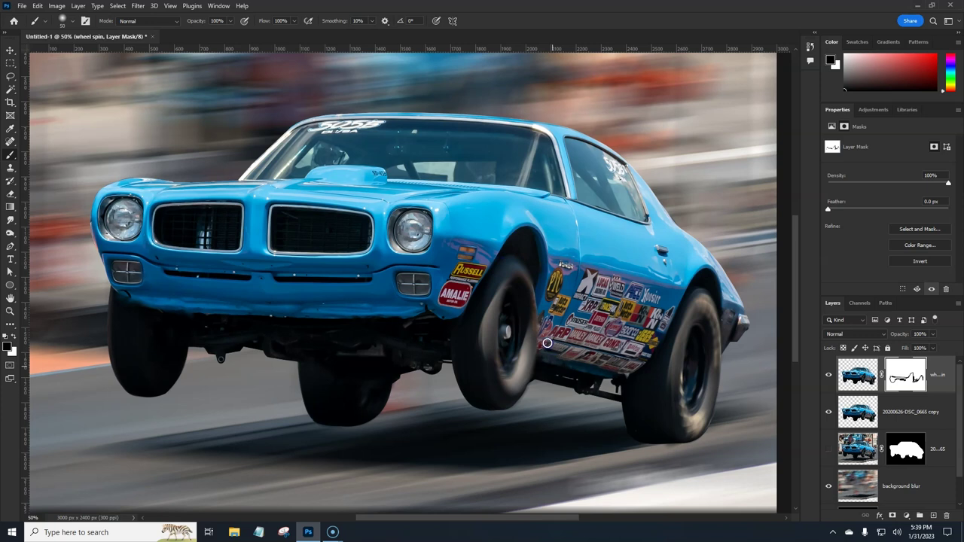
Toggle the wheel spin layer's visibility to compare the car with and without the wheel blur.
{"action": "left_click", "coordinate": [829, 376]}
{"action": "left_click", "coordinate": [829, 376]}
{"action": "left_click", "coordinate": [829, 375]}
{"action": "left_click", "coordinate": [829, 375]}
{"action": "left_click", "coordinate": [829, 376]}
{"action": "left_click", "coordinate": [829, 376]}
{"action": "left_click", "coordinate": [829, 376]}
{"action": "left_click", "coordinate": [829, 376]}
{"action": "left_click", "coordinate": [829, 376]}
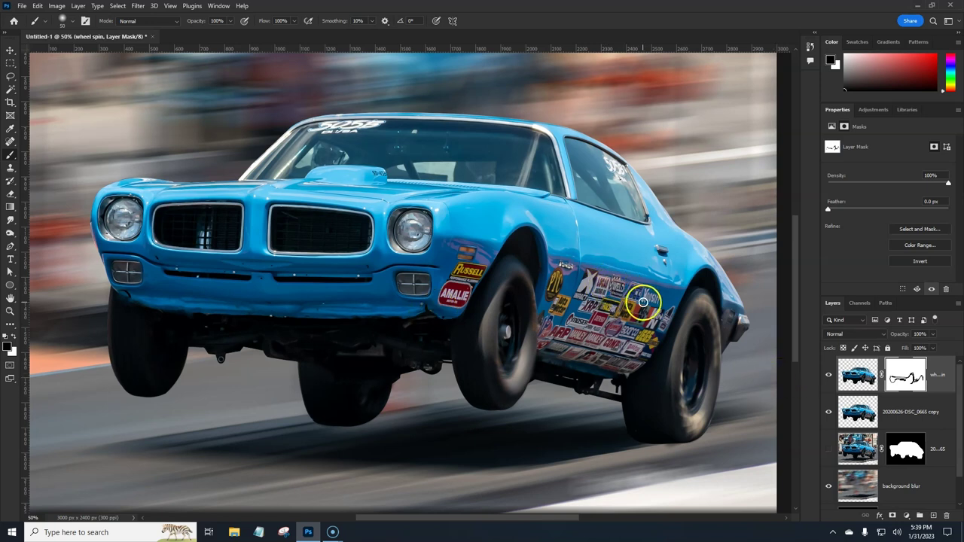
On a new top layer, dab a soft black spot under the far rear tire with a 400 px brush.
{"action": "key", "text": "ctrl+minus"}
{"action": "key", "text": "ctrl+minus"}
{"action": "left_click_drag", "start_coordinate": [510, 306], "coordinate": [543, 326]}
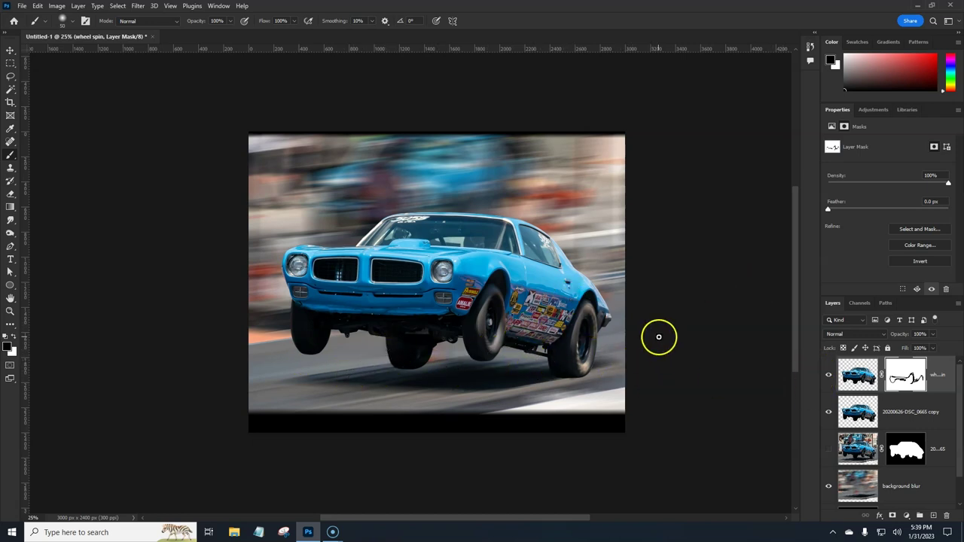
{"action": "left_click", "coordinate": [934, 516]}
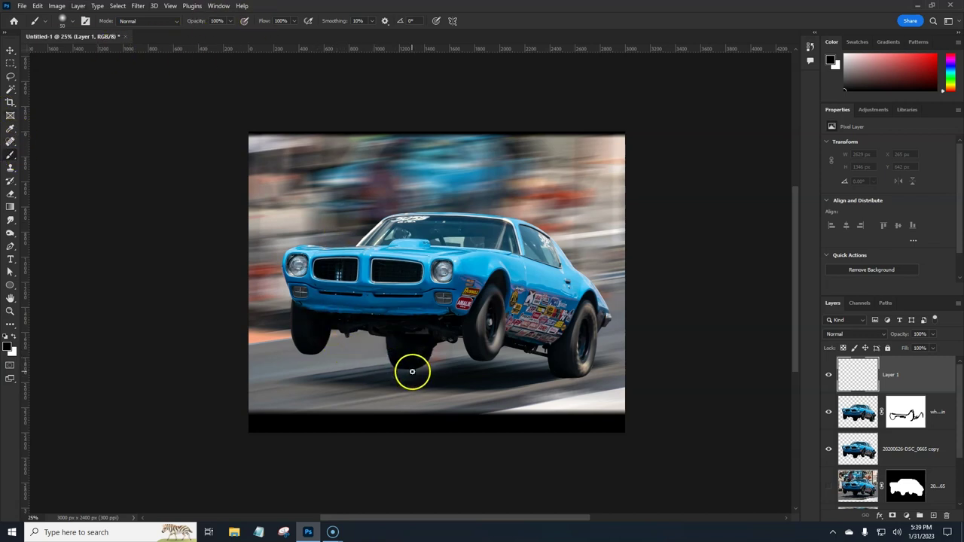
{"action": "key", "text": "bracketright"}
{"action": "key", "text": "bracketright"}
{"action": "key", "text": "bracketright"}
{"action": "key", "text": "bracketright"}
{"action": "key", "text": "bracketright"}
{"action": "key", "text": "bracketright"}
{"action": "key", "text": "bracketright"}
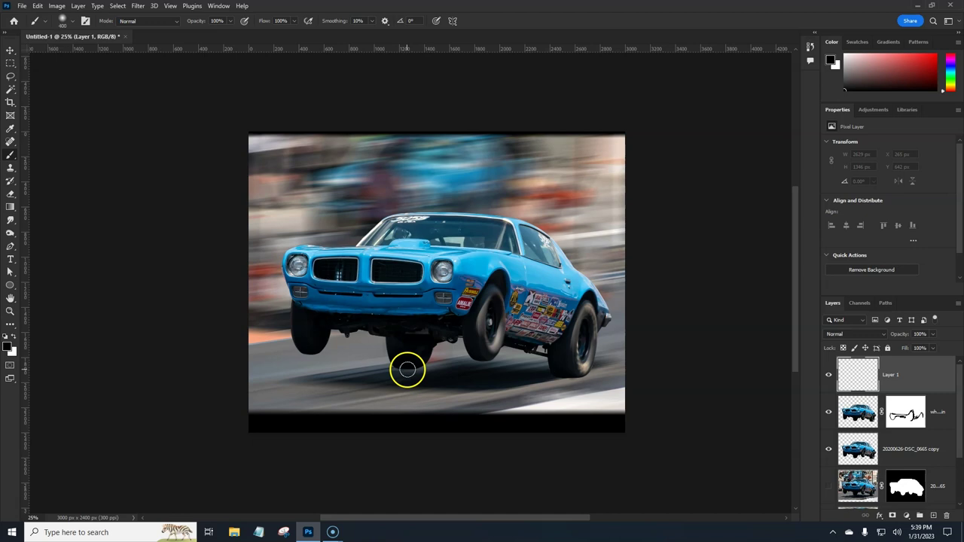
{"action": "left_click", "coordinate": [389, 366]}
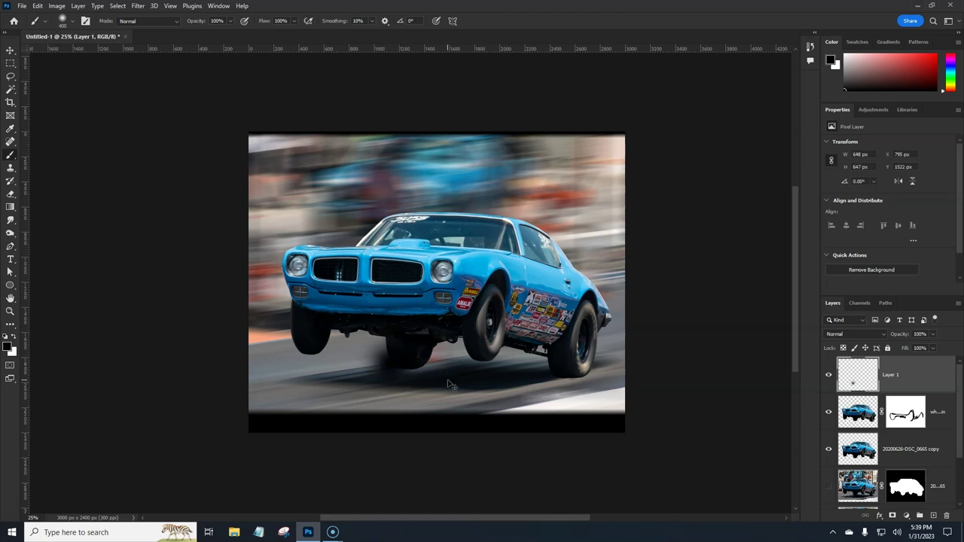
Stretch the black spot into a ground shadow about 676% wide and 50% high, tilted about -8° along the track under the car.
{"action": "key", "text": "ctrl+t"}
{"action": "mouse_move", "coordinate": [390, 324]}
{"action": "left_mouse_down"}
{"action": "mouse_move", "coordinate": [389, 382]}
{"action": "mouse_move", "coordinate": [430, 391]}
{"action": "mouse_move", "coordinate": [656, 387]}
{"action": "left_mouse_up"}
{"action": "left_click_drag", "start_coordinate": [545, 397], "coordinate": [432, 371]}
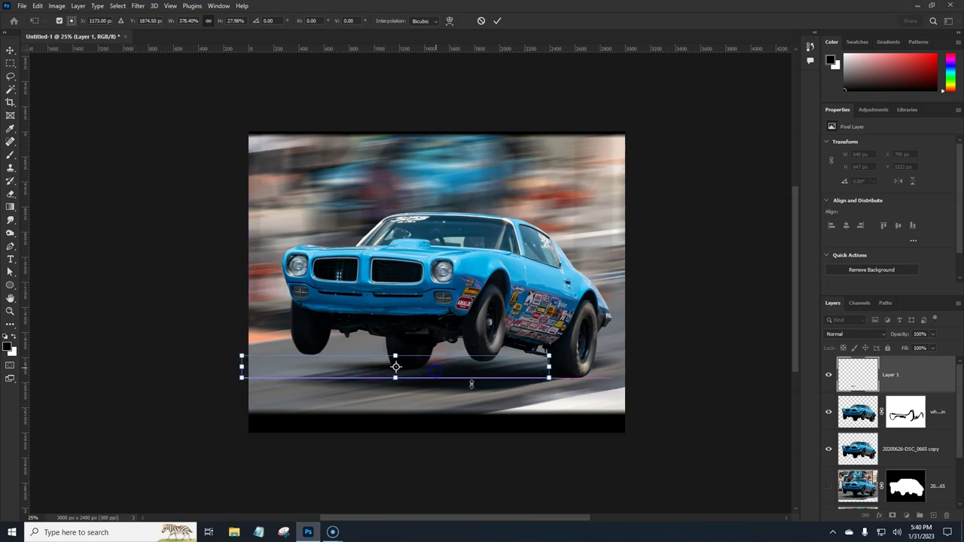
{"action": "left_click_drag", "start_coordinate": [570, 391], "coordinate": [454, 361]}
{"action": "left_click_drag", "start_coordinate": [392, 383], "coordinate": [435, 369]}
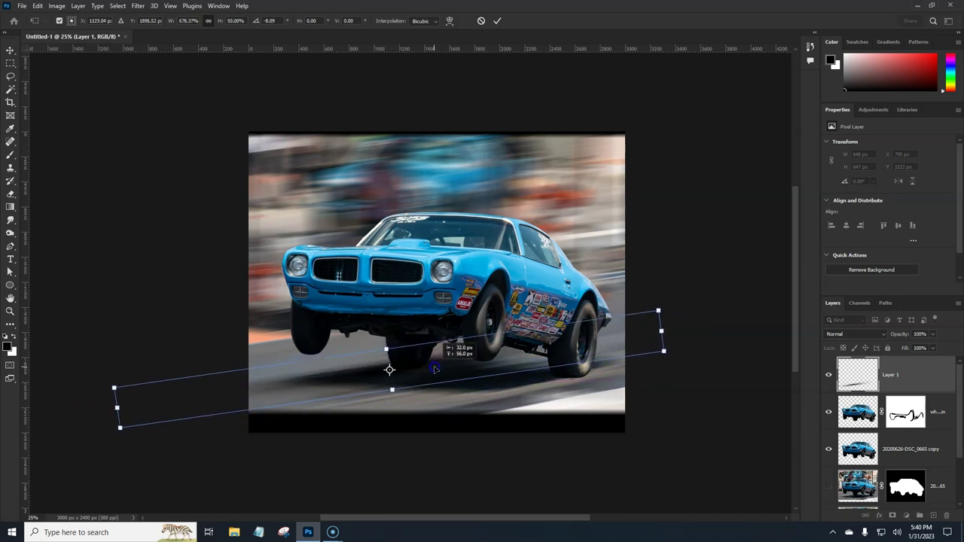
{"action": "key", "text": "Return"}
{"action": "key", "text": "b"}
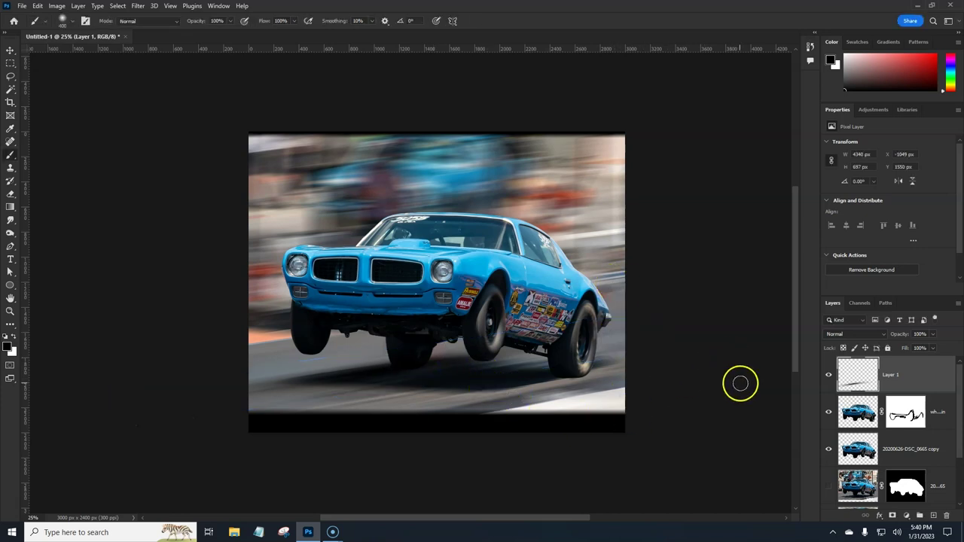
On another new layer, dab black at the near rear tire and stretch it to about 404% wide and 39% high beneath the tire.
{"action": "left_click", "coordinate": [932, 516]}
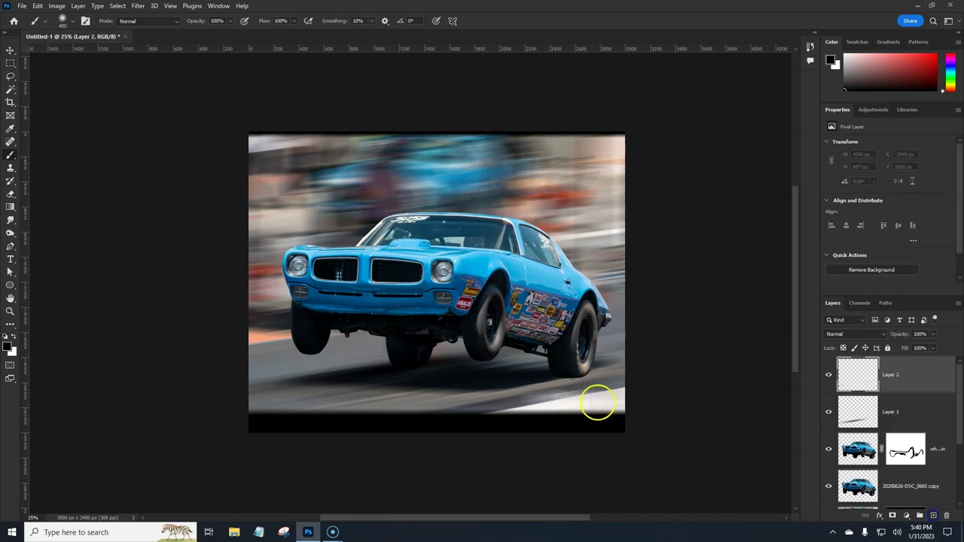
{"action": "left_click", "coordinate": [574, 379]}
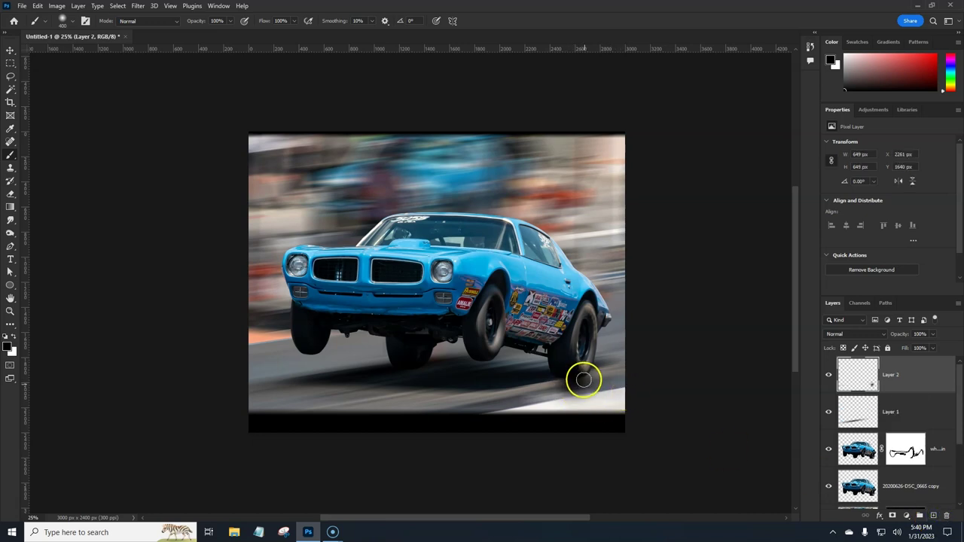
{"action": "key", "text": "ctrl+t"}
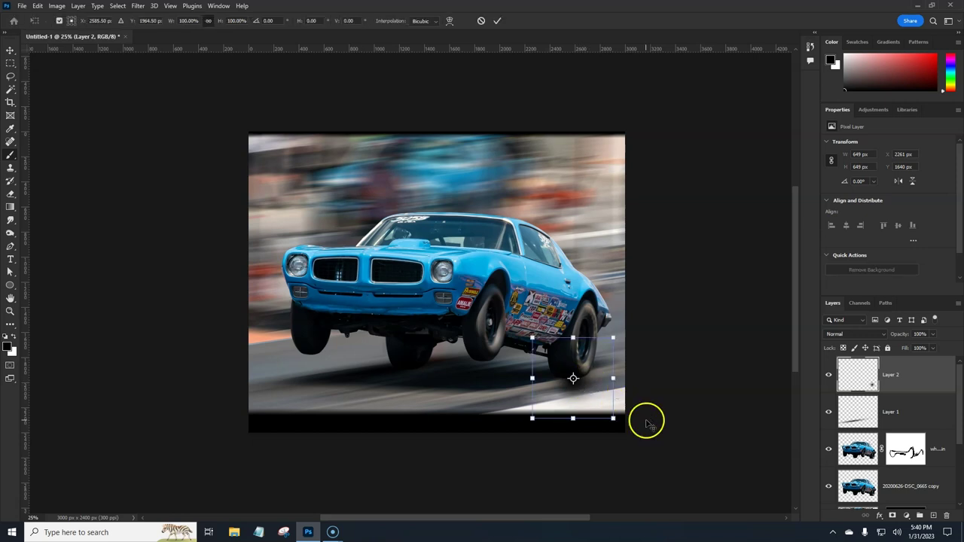
{"action": "left_click_drag", "start_coordinate": [573, 337], "coordinate": [573, 389]}
{"action": "left_click_drag", "start_coordinate": [637, 404], "coordinate": [703, 404]}
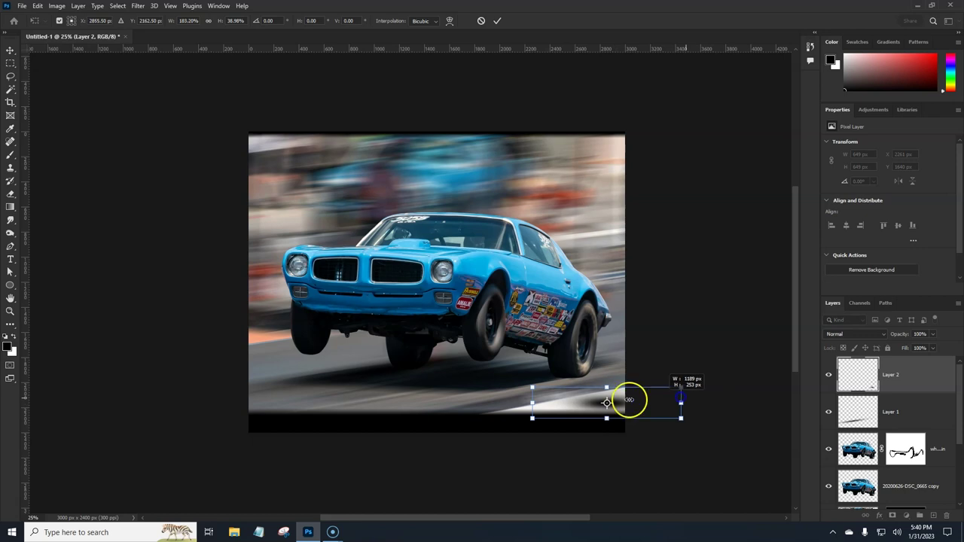
{"action": "left_click_drag", "start_coordinate": [534, 403], "coordinate": [351, 403]}
{"action": "left_click_drag", "start_coordinate": [547, 400], "coordinate": [569, 377]}
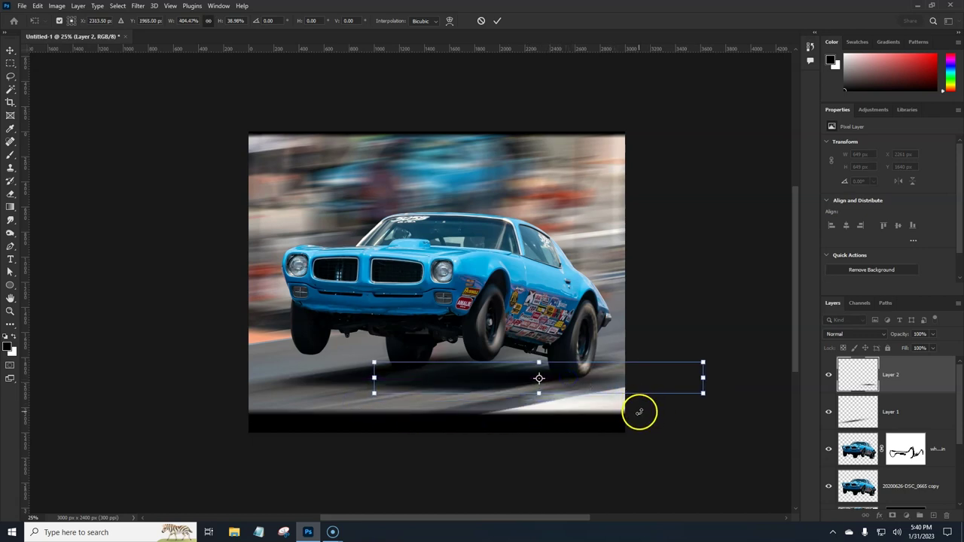
{"action": "key", "text": "Return"}
{"action": "key", "text": "b"}
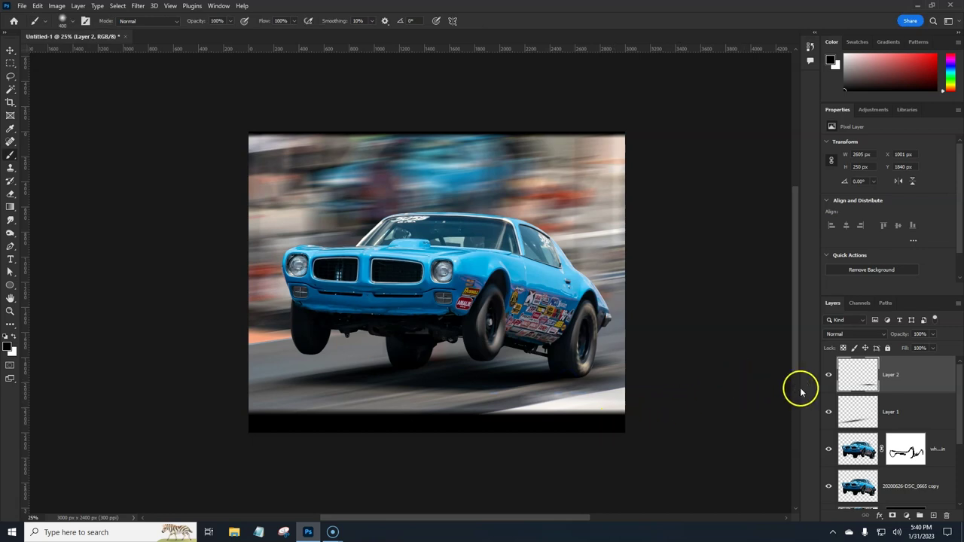
Group the two shadow layers to compare the image with and without them, and ungroup them again.
{"action": "left_click", "coordinate": [914, 411], "text": "shift"}
{"action": "left_click", "coordinate": [920, 515]}
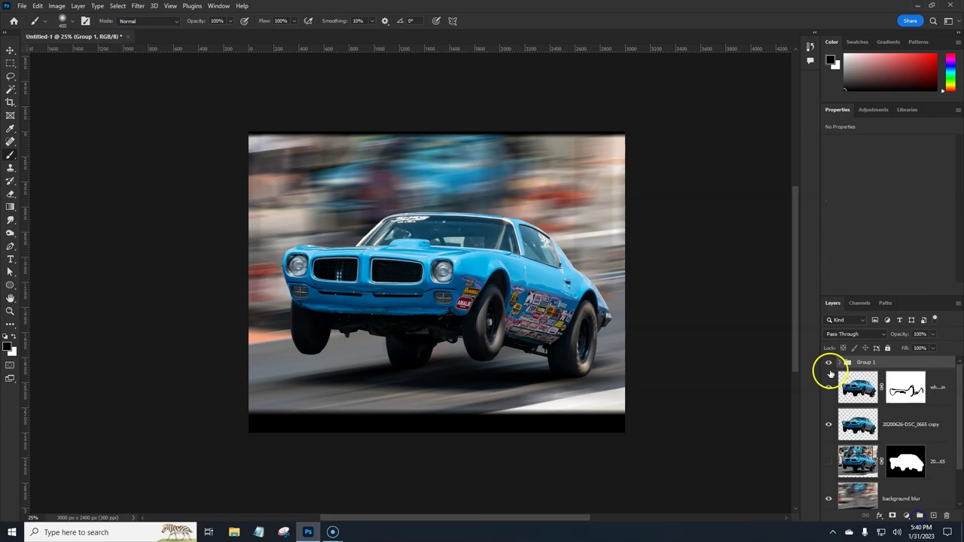
{"action": "left_click", "coordinate": [830, 364]}
{"action": "left_click", "coordinate": [829, 363]}
{"action": "left_click", "coordinate": [829, 363]}
{"action": "left_click", "coordinate": [830, 363]}
{"action": "key", "text": "ctrl+shift+g"}
On a third new layer, dab black behind the near rear tire and reshape it to about 138% wide and 23% high, tilted about -7°.
{"action": "left_click", "coordinate": [933, 515]}
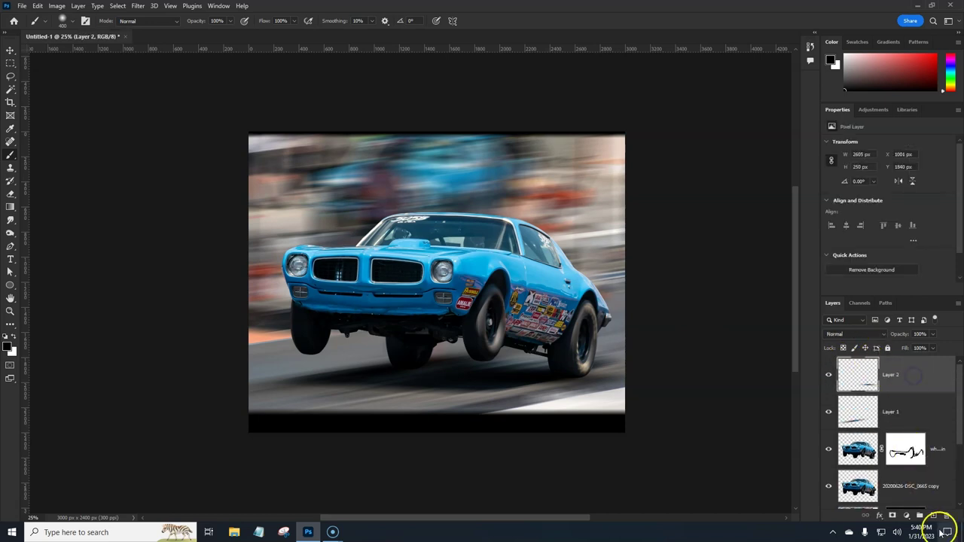
{"action": "mouse_move", "coordinate": [592, 376]}
{"action": "left_mouse_down"}
{"action": "mouse_move", "coordinate": [585, 369]}
{"action": "mouse_move", "coordinate": [597, 375]}
{"action": "left_mouse_up"}
{"action": "key", "text": "ctrl+t"}
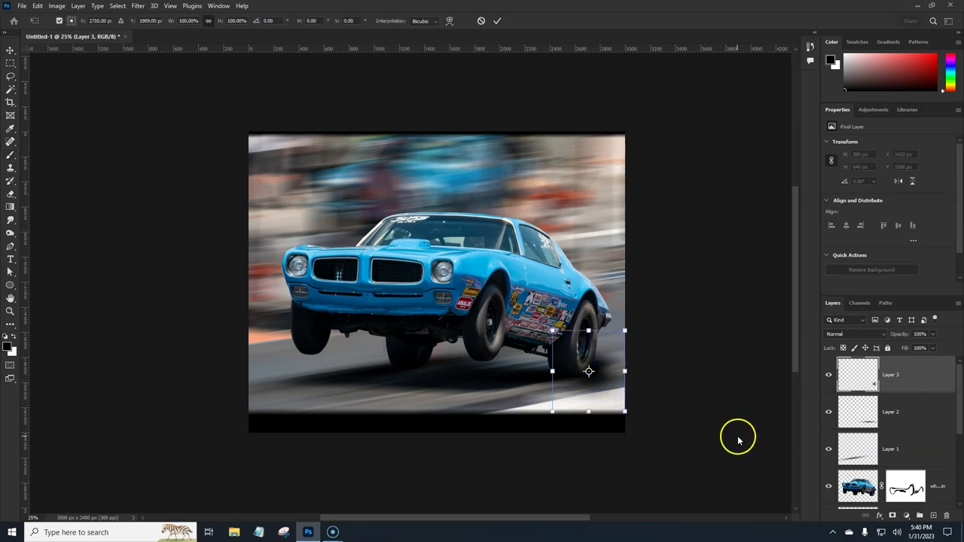
{"action": "left_click_drag", "start_coordinate": [589, 332], "coordinate": [605, 372]}
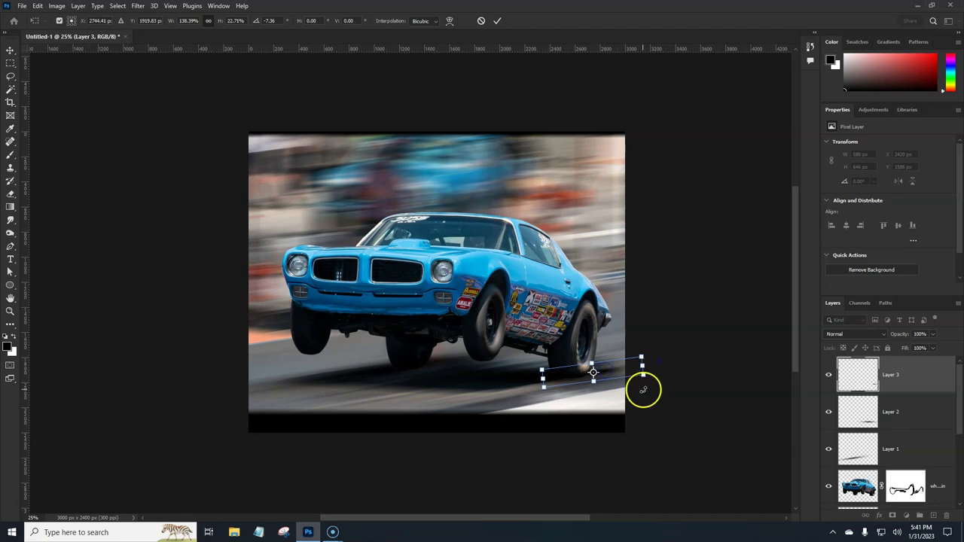
{"action": "key", "text": "Return"}
{"action": "key", "text": "b"}
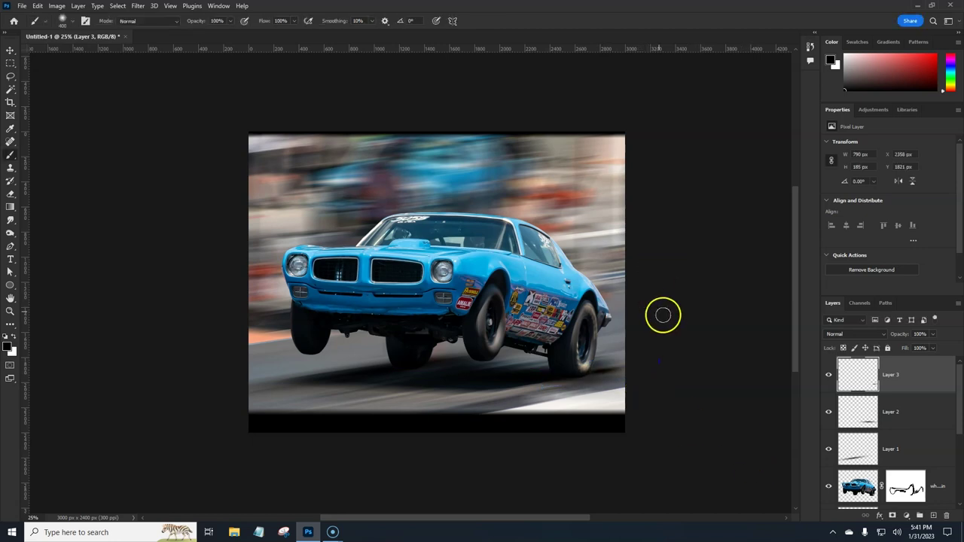
Set the newest shadow layer's blend mode to Multiply and toggle its visibility to check the effect.
{"action": "left_click", "coordinate": [869, 335]}
{"action": "scroll", "coordinate": [869, 337], "scroll_direction": "down", "scroll_amount": 2}
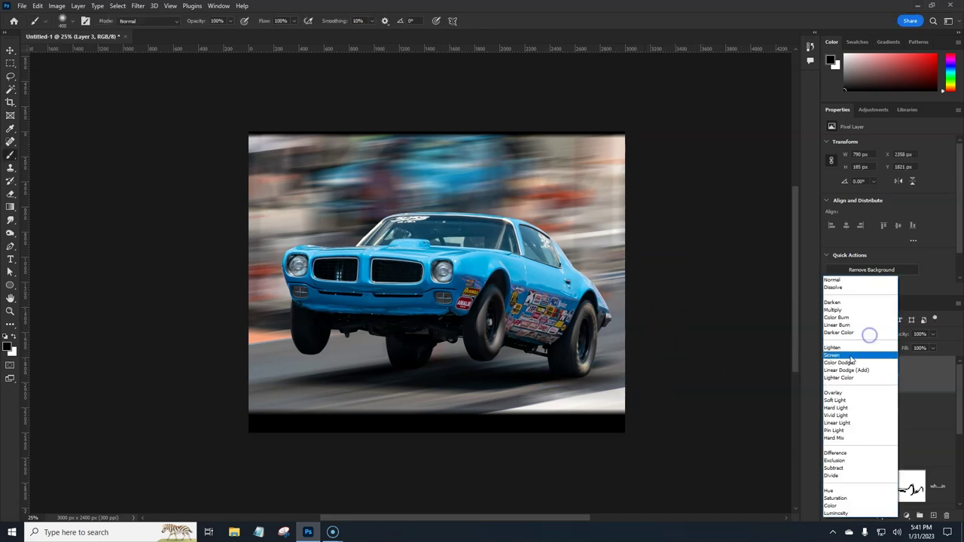
{"action": "left_click", "coordinate": [836, 310]}
{"action": "left_click", "coordinate": [828, 375]}
{"action": "left_click", "coordinate": [828, 375]}
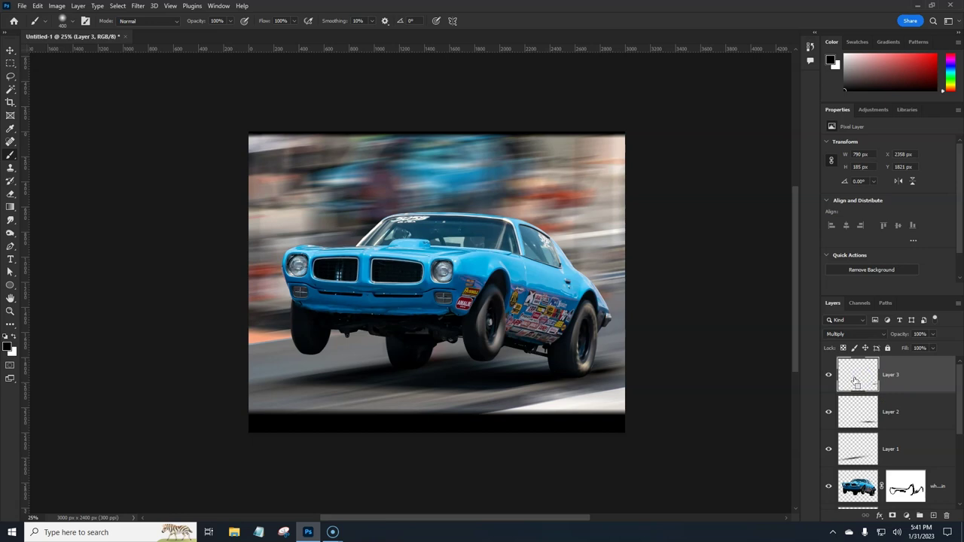
Enlarge the Multiply shadow to about 1569 x 749 px around the base of the near rear tire.
{"action": "key", "text": "ctrl+t"}
{"action": "left_click_drag", "start_coordinate": [545, 371], "coordinate": [448, 371]}
{"action": "left_click_drag", "start_coordinate": [549, 360], "coordinate": [564, 290]}
{"action": "mouse_move", "coordinate": [584, 354]}
{"action": "left_mouse_down"}
{"action": "mouse_move", "coordinate": [600, 391]}
{"action": "mouse_move", "coordinate": [618, 394]}
{"action": "left_mouse_up"}
{"action": "key", "text": "Return"}
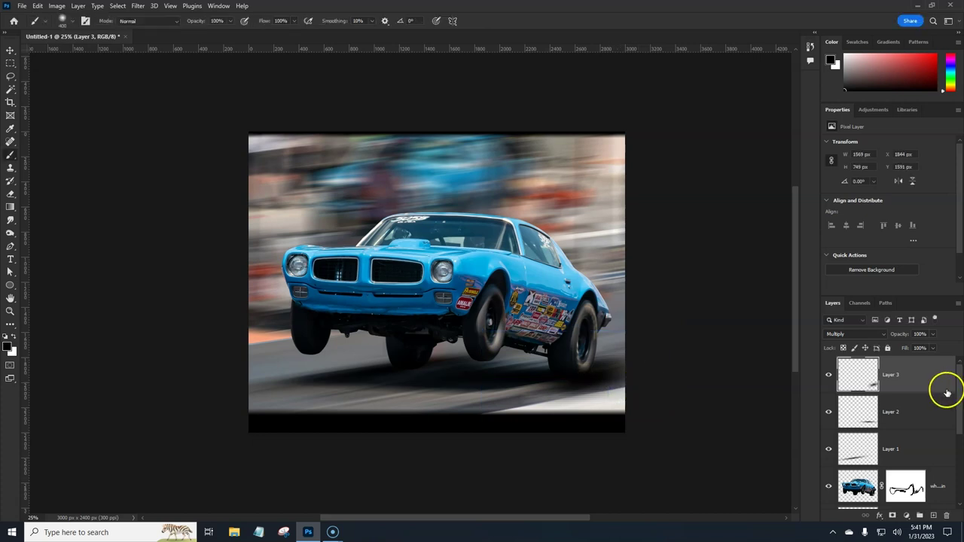
Lower the newest shadow layer's opacity to 69% and collect the three shadow layers in a group named "shadow".
{"action": "left_click_drag", "start_coordinate": [903, 333], "coordinate": [893, 338]}
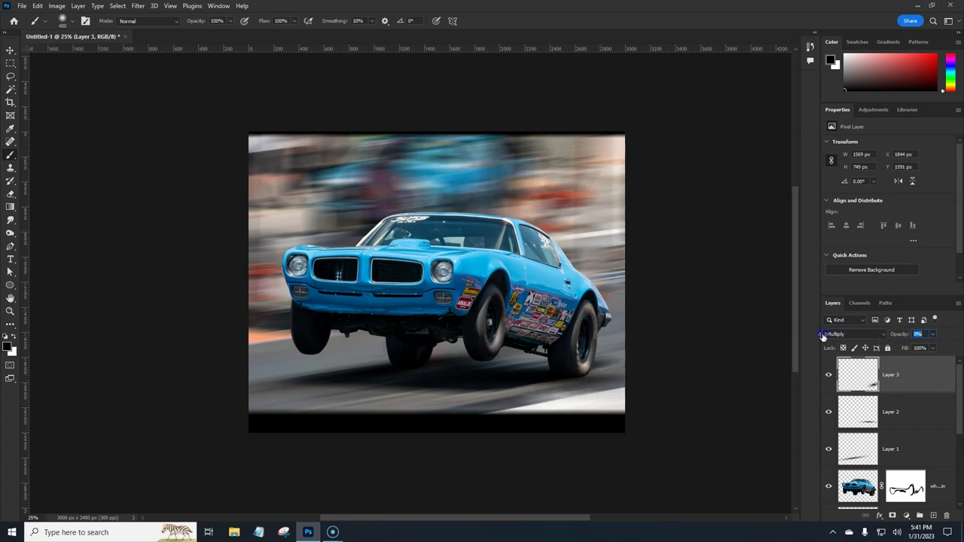
{"action": "left_click_drag", "start_coordinate": [833, 335], "coordinate": [835, 336]}
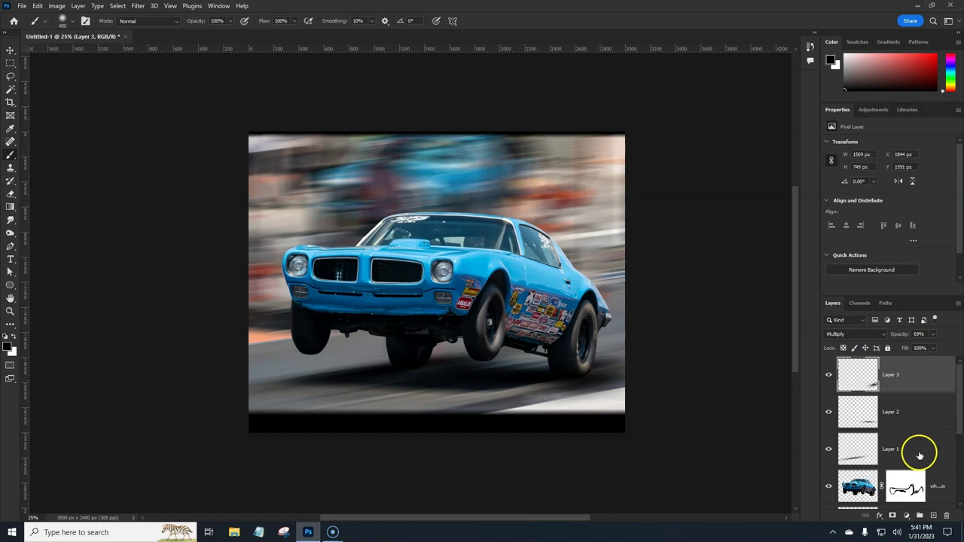
{"action": "left_click", "coordinate": [918, 455], "text": "shift"}
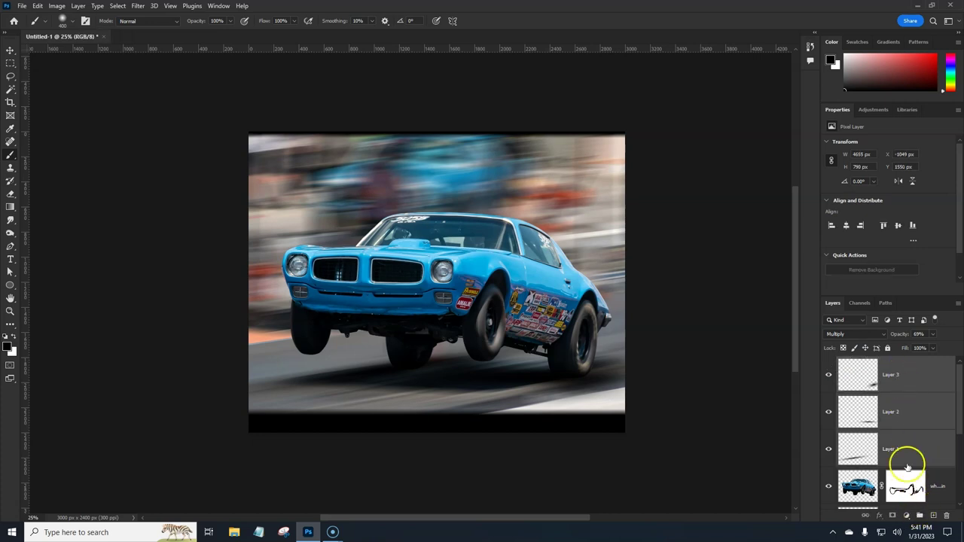
{"action": "left_click", "coordinate": [918, 516]}
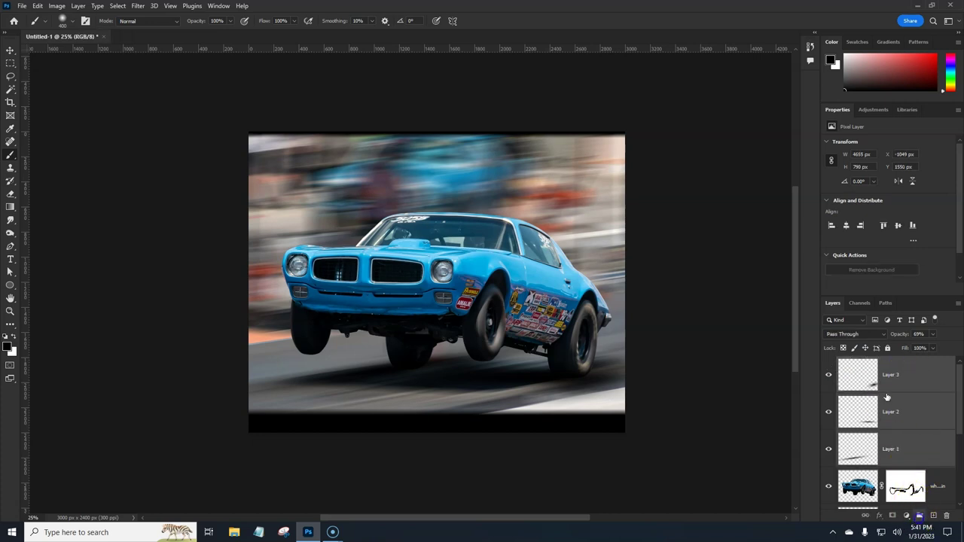
{"action": "double_click", "coordinate": [868, 362]}
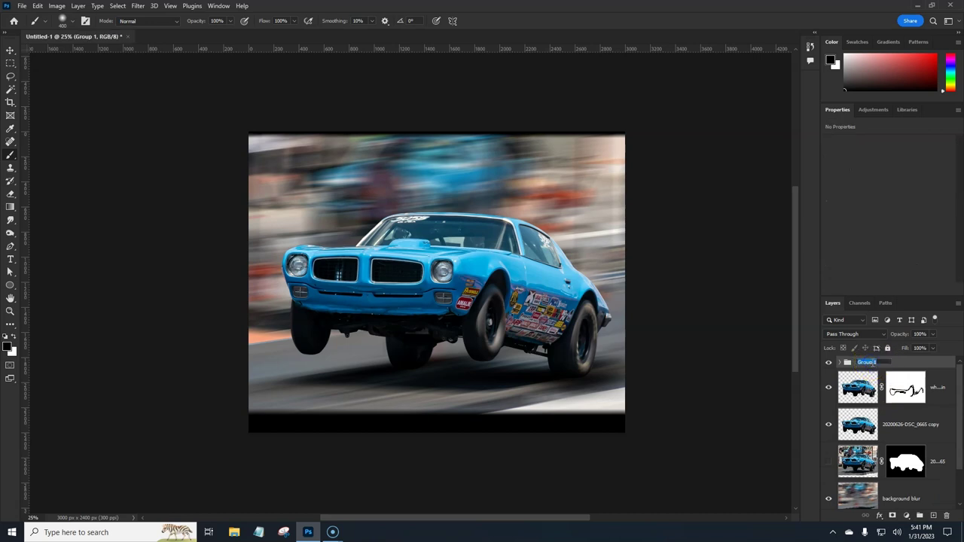
{"action": "key", "text": "BackSpace"}
{"action": "left_click", "coordinate": [888, 379]}
Stamp all visible layers into a new top layer and add a solid black (000000) fill layer directly beneath it.
{"action": "key", "text": "ctrl+shift+alt+e"}
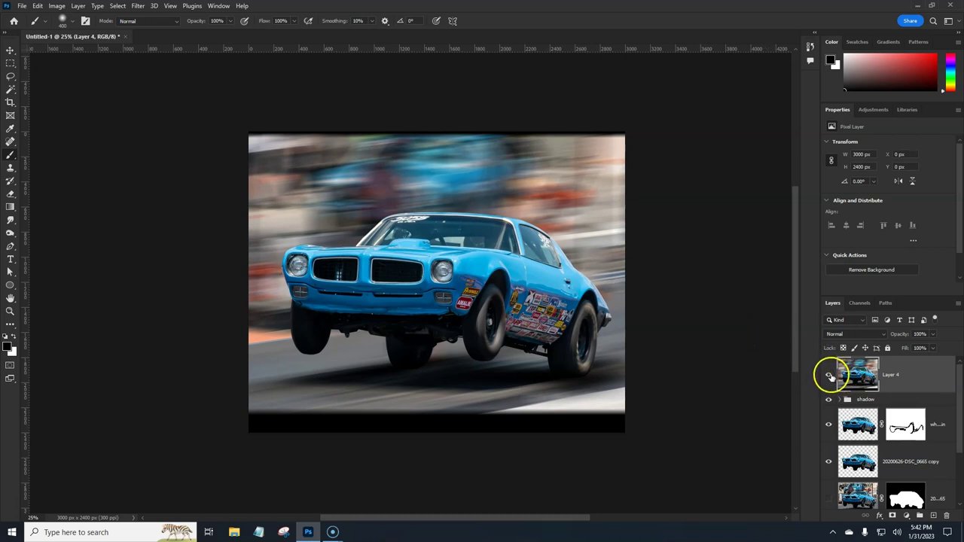
{"action": "left_click", "coordinate": [928, 382]}
{"action": "left_click", "coordinate": [855, 399]}
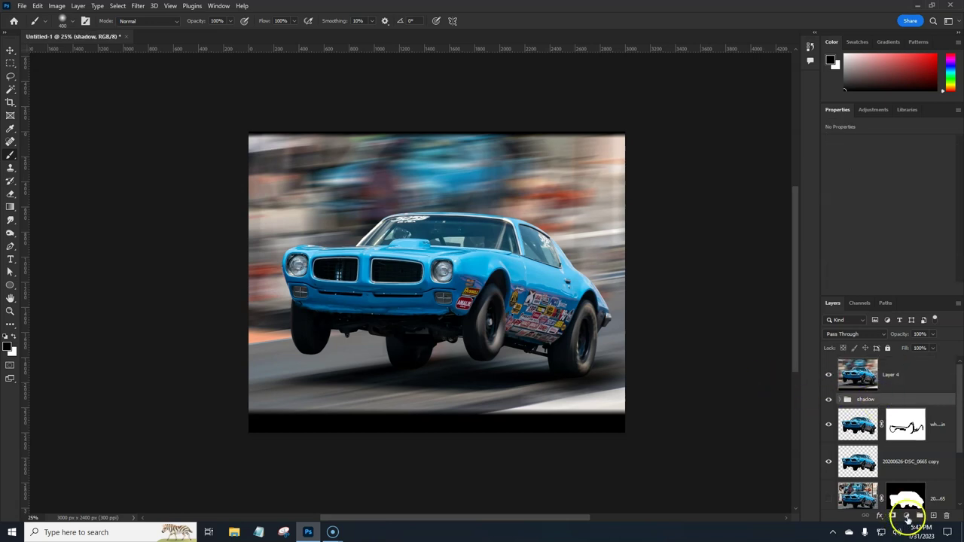
{"action": "left_click", "coordinate": [906, 516]}
{"action": "left_click", "coordinate": [902, 341]}
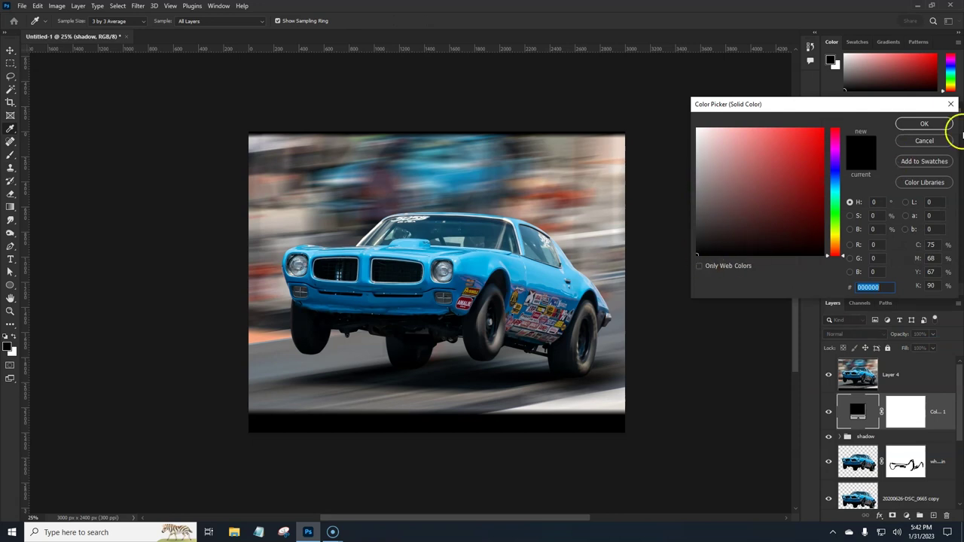
{"action": "left_click", "coordinate": [929, 123]}
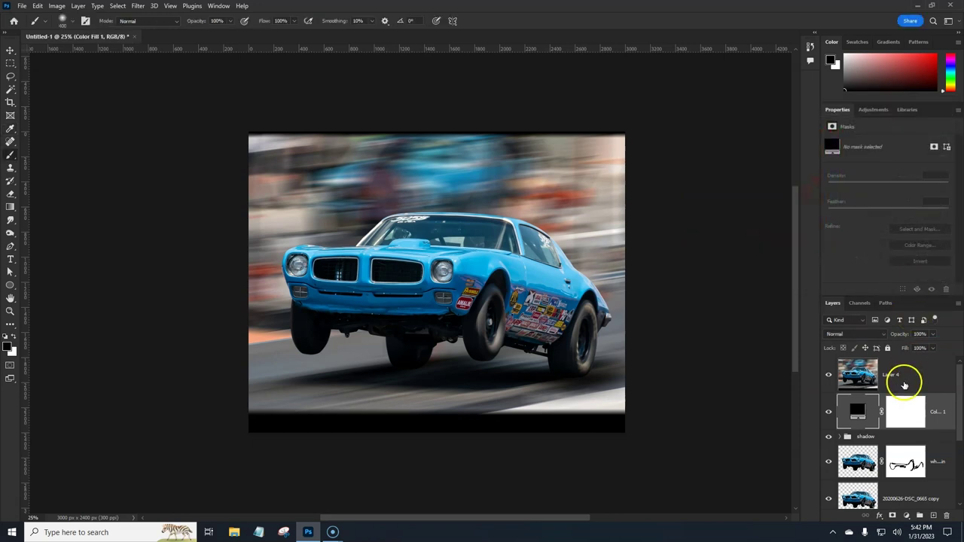
Place a duplicate of the stamped top layer below the black fill layer.
{"action": "left_click", "coordinate": [895, 377]}
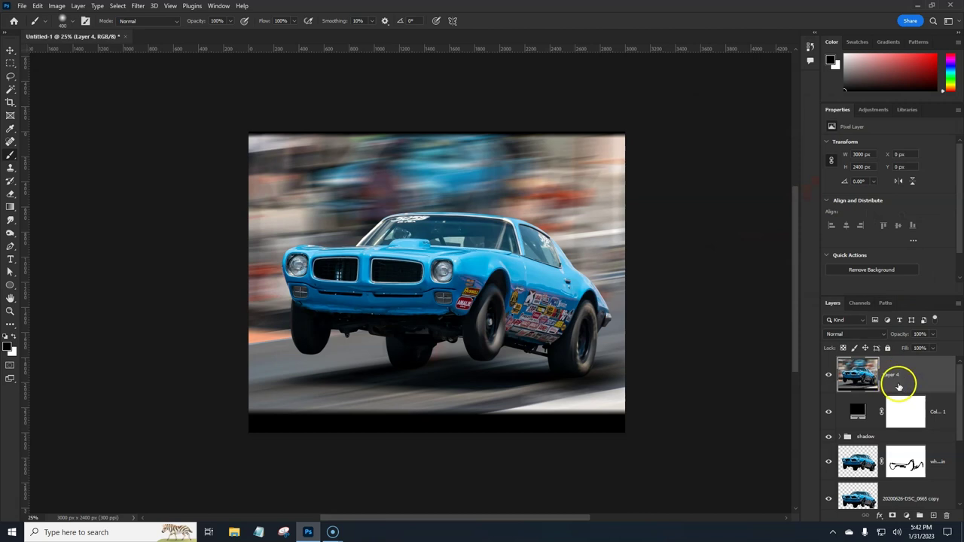
{"action": "left_click_drag", "start_coordinate": [928, 380], "coordinate": [931, 437]}
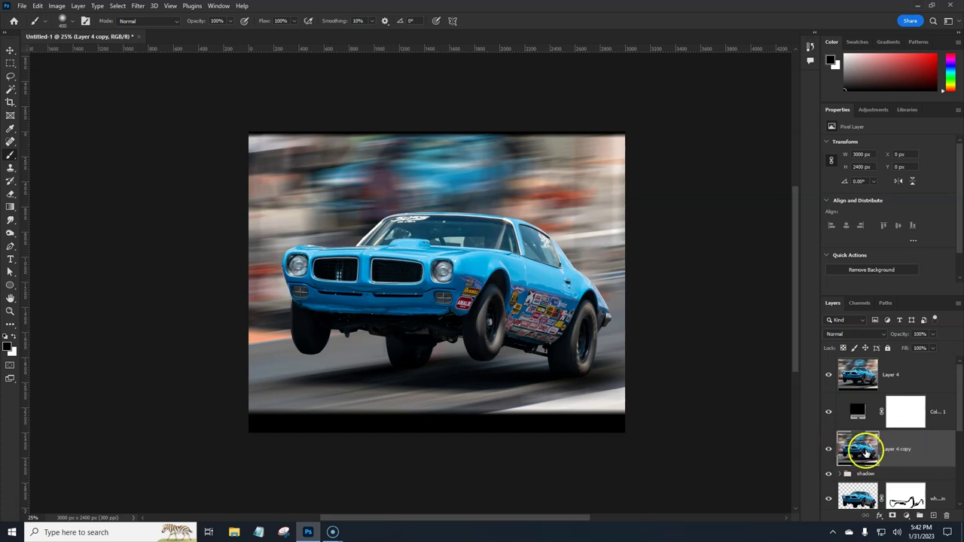
Mask the top stamped layer with an elliptical selection of about 2700 x 1600 px around the car.
{"action": "left_click", "coordinate": [862, 373]}
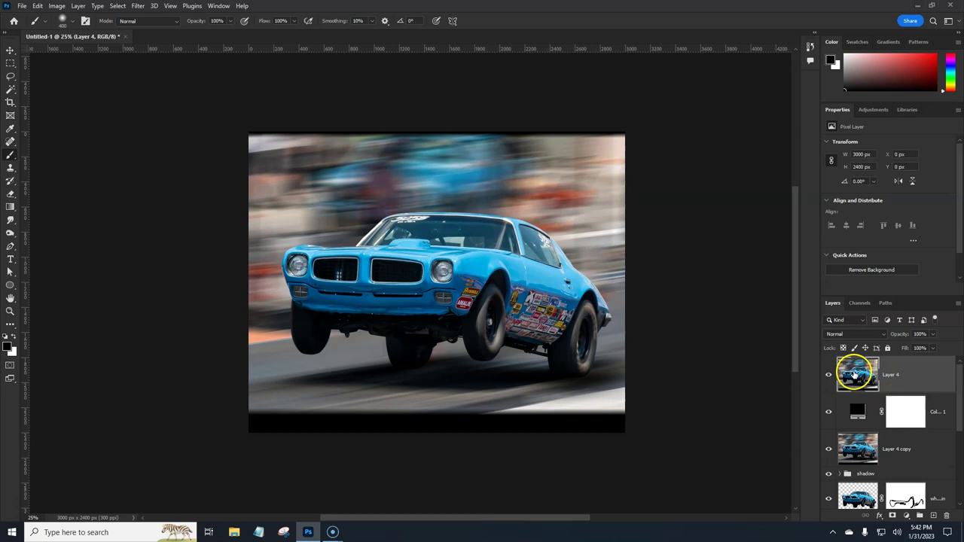
{"action": "left_click_drag", "start_coordinate": [10, 67], "coordinate": [53, 75]}
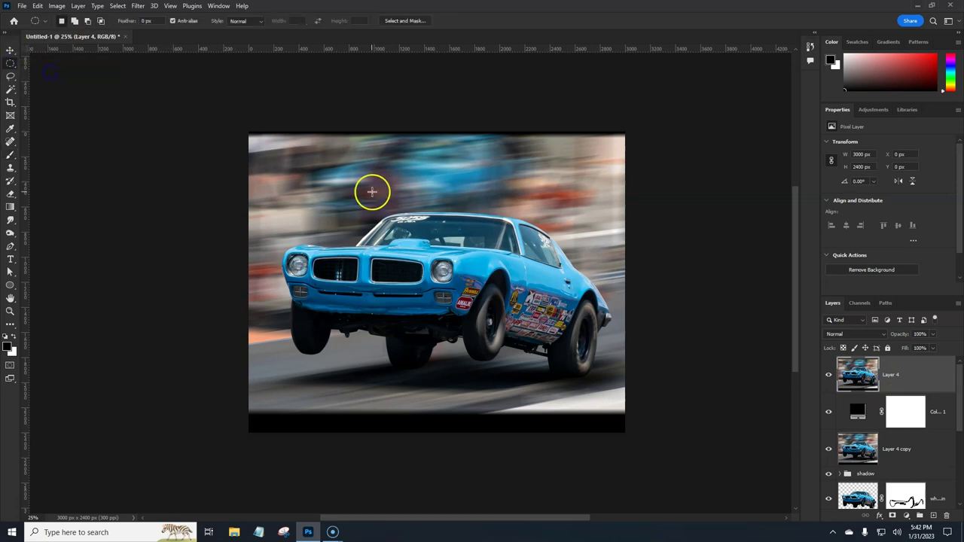
{"action": "left_click_drag", "start_coordinate": [292, 189], "coordinate": [613, 393]}
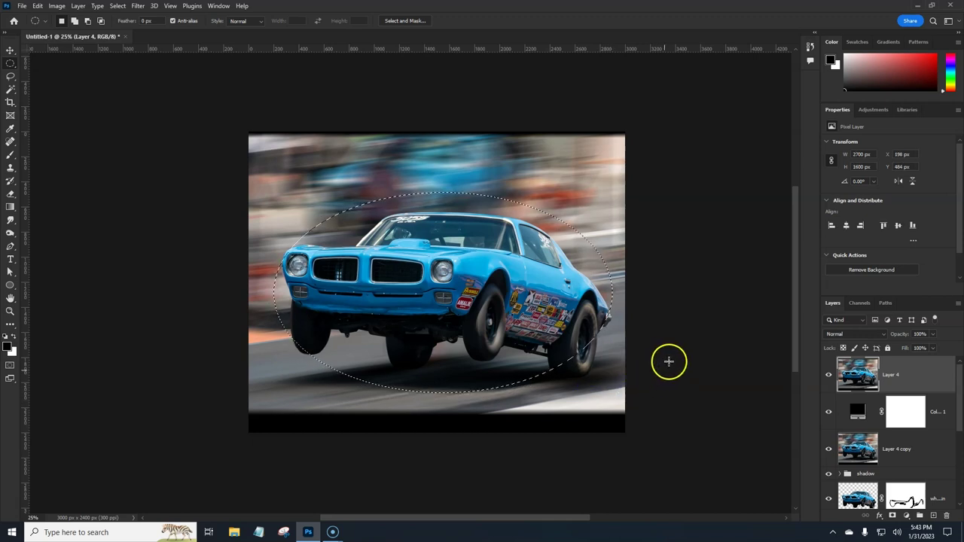
{"action": "left_click", "coordinate": [893, 515]}
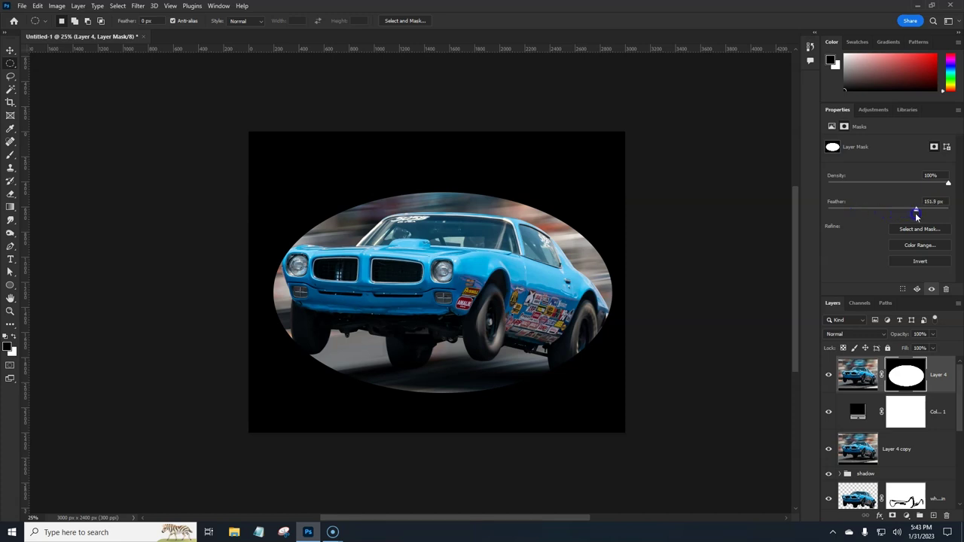
Feather the top layer's oval mask to 300 px for a soft dark vignette.
{"action": "left_click_drag", "start_coordinate": [916, 213], "coordinate": [915, 213]}
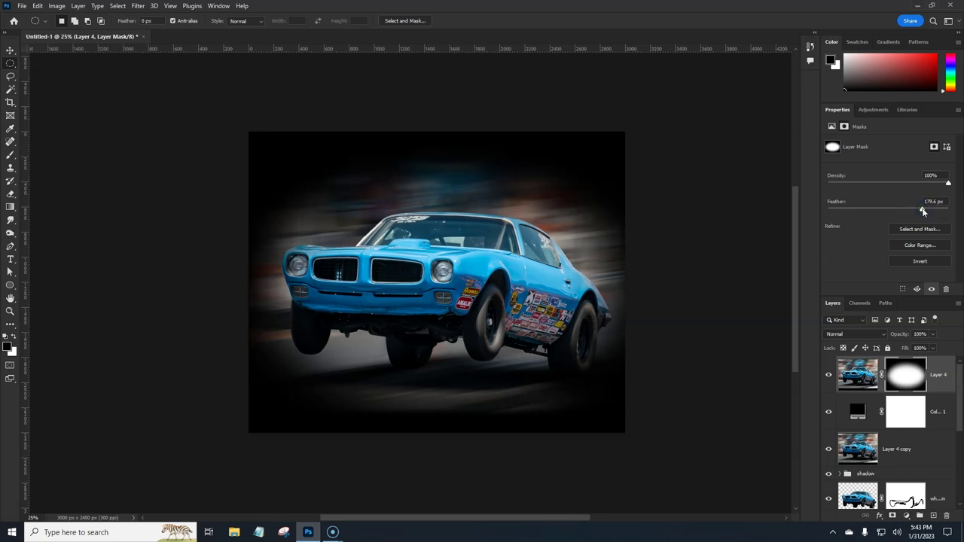
{"action": "left_click_drag", "start_coordinate": [923, 211], "coordinate": [925, 211]}
{"action": "left_click_drag", "start_coordinate": [926, 210], "coordinate": [932, 211]}
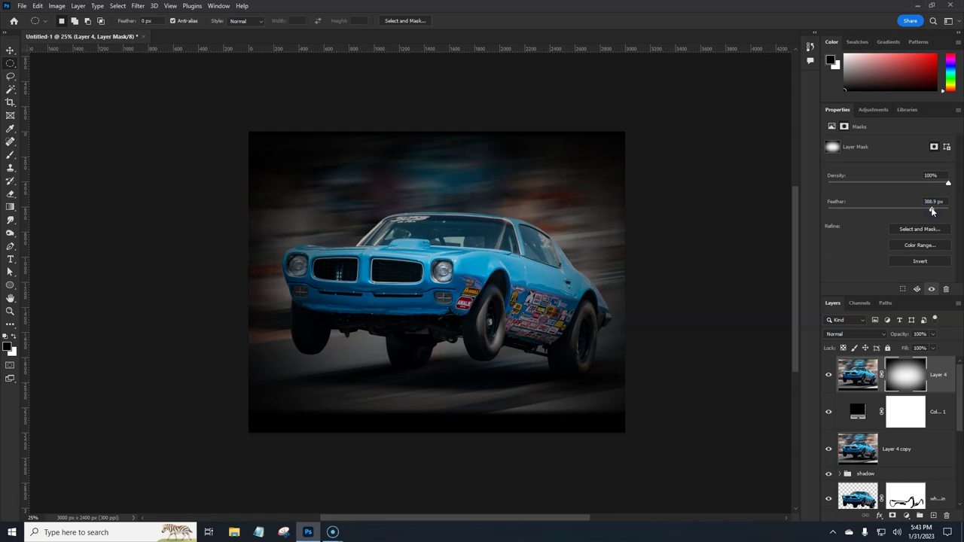
{"action": "left_click_drag", "start_coordinate": [932, 211], "coordinate": [928, 211]}
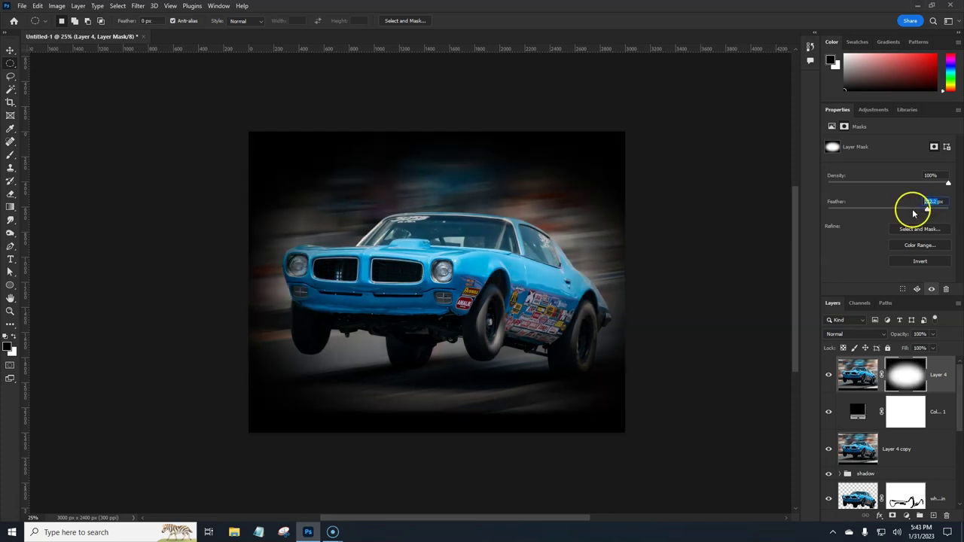
{"action": "type", "text": "300"}
{"action": "key", "text": "Return"}
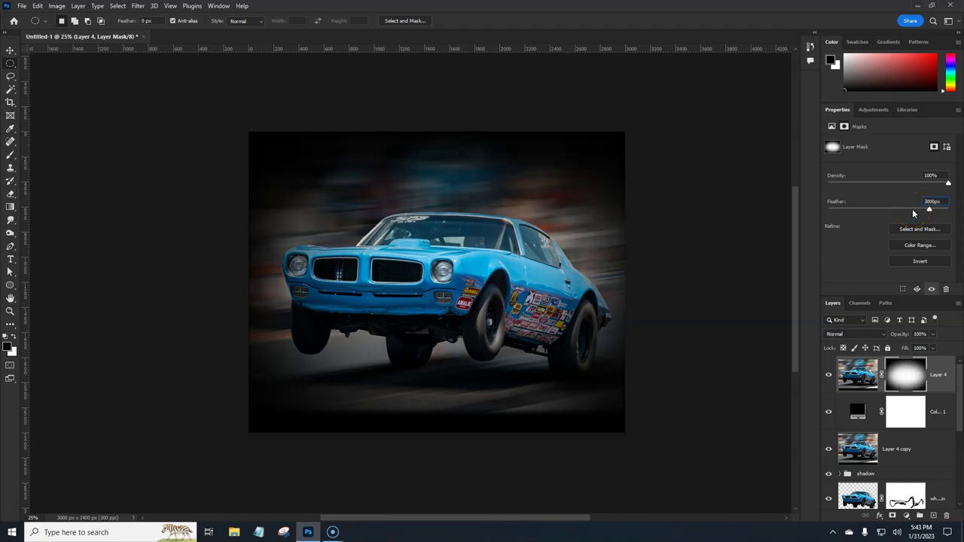
{"action": "key", "text": "BackSpace"}
Compare the image with the vignette mask disabled and enabled, and review the layer stack.
{"action": "left_click", "coordinate": [900, 379], "text": "shift"}
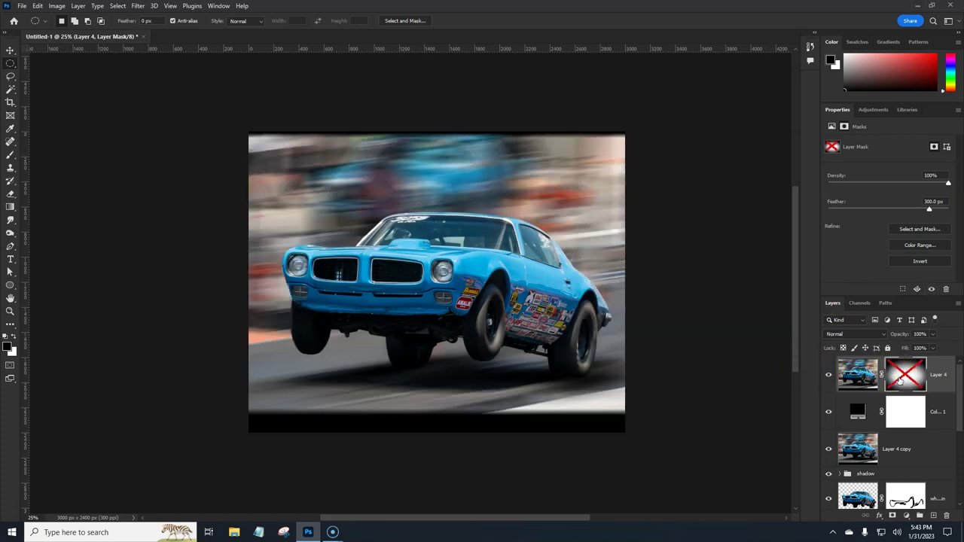
{"action": "left_click", "coordinate": [899, 379], "text": "shift"}
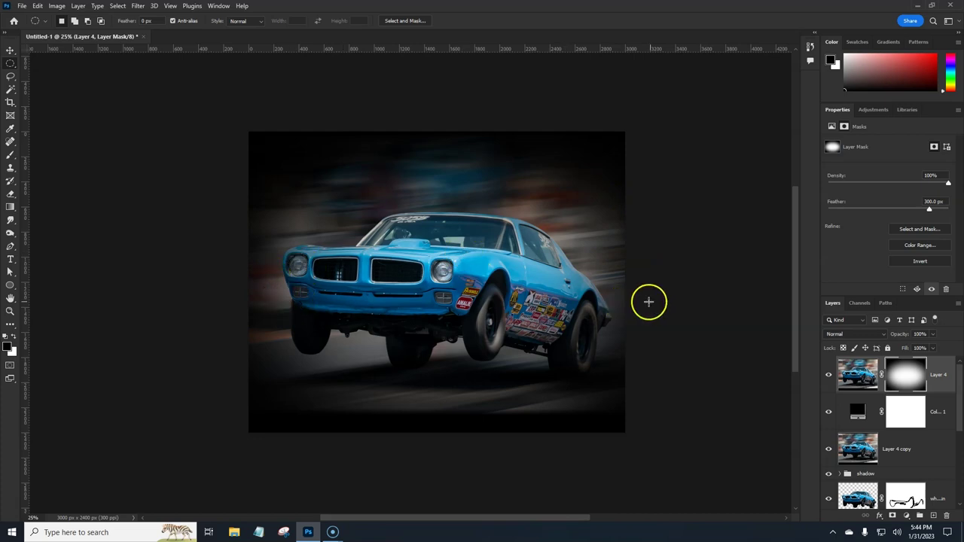
{"action": "scroll", "coordinate": [933, 451], "scroll_direction": "down", "scroll_amount": 5}
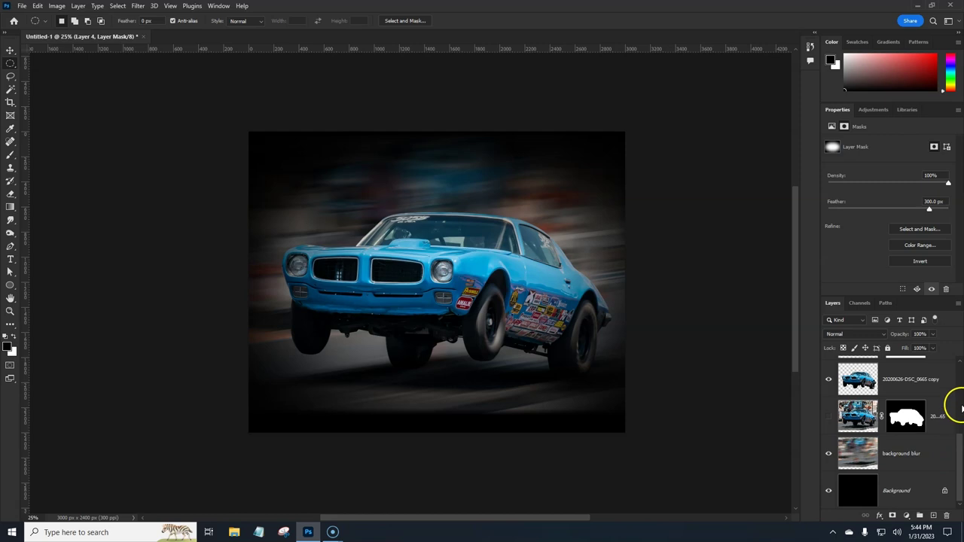
{"action": "left_click", "coordinate": [959, 383]}
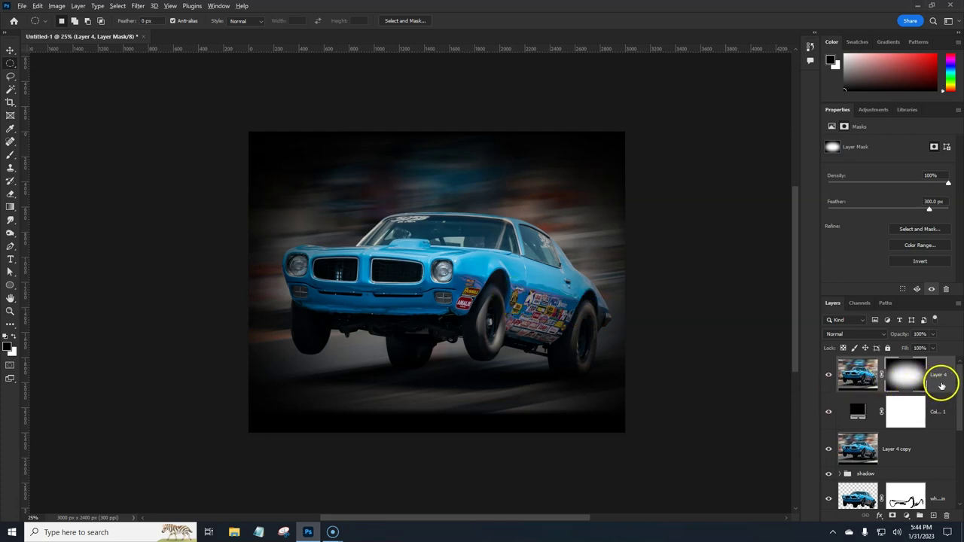
Duplicate the masked top layer beneath itself, hide the original, and apply the duplicate's mask, checking that layer in isolation.
{"action": "left_click_drag", "start_coordinate": [941, 385], "coordinate": [940, 399]}
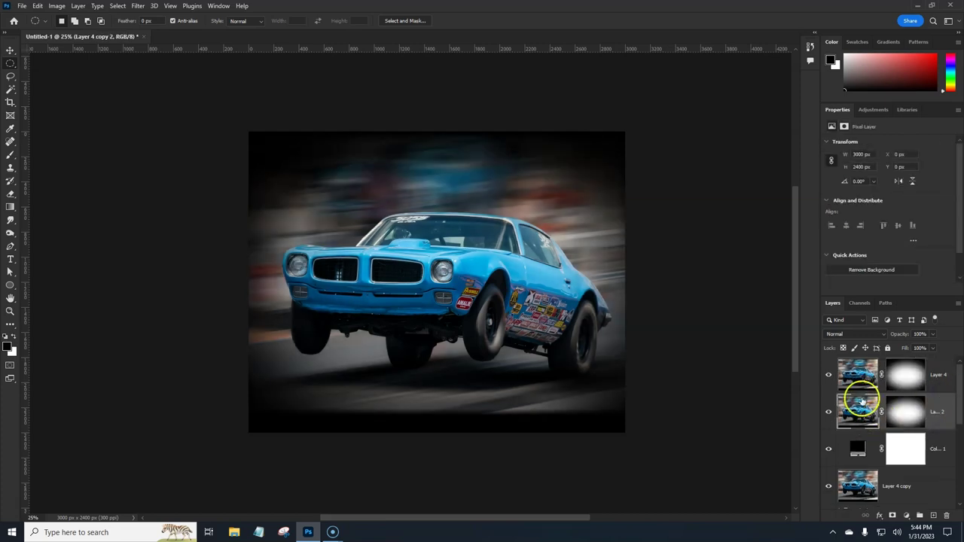
{"action": "left_click", "coordinate": [829, 376]}
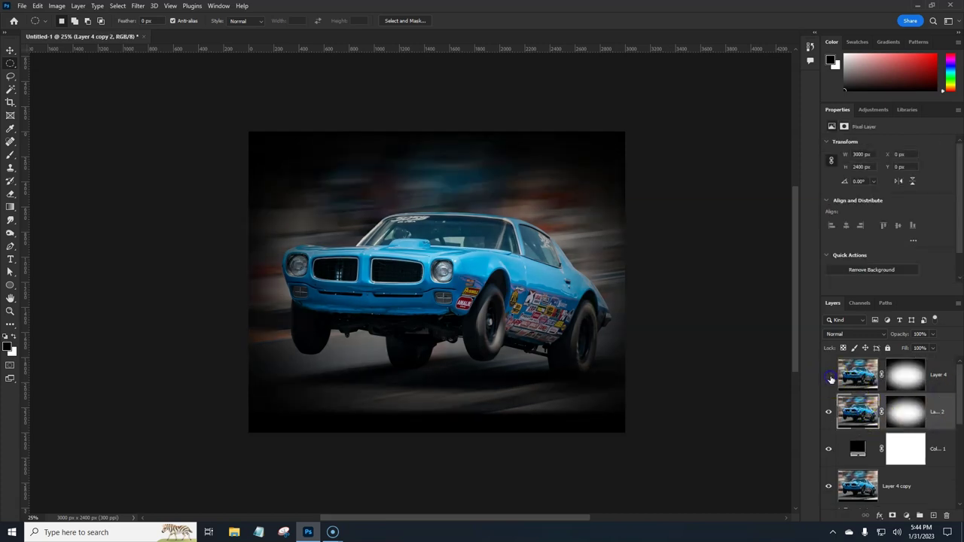
{"action": "left_click", "coordinate": [901, 411]}
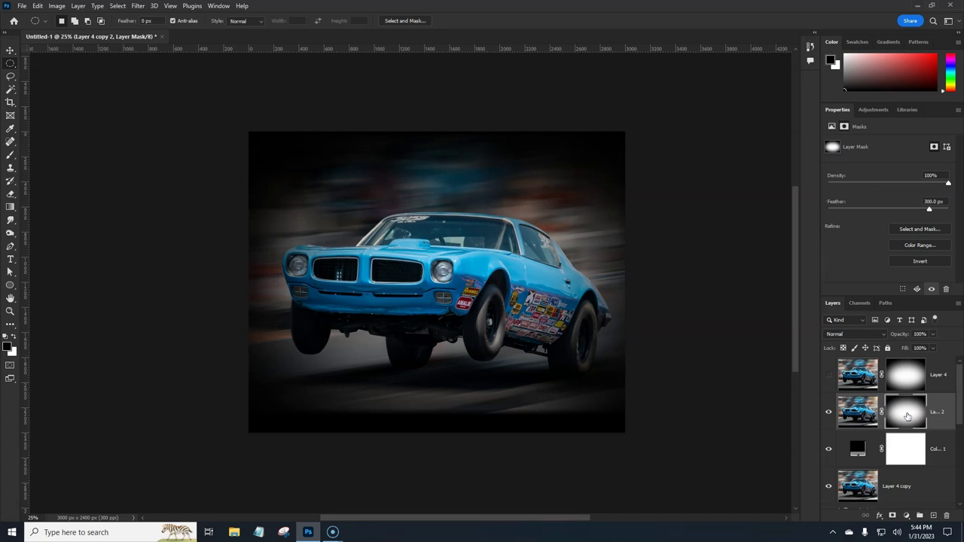
{"action": "right_click", "coordinate": [906, 413]}
{"action": "left_click", "coordinate": [891, 442]}
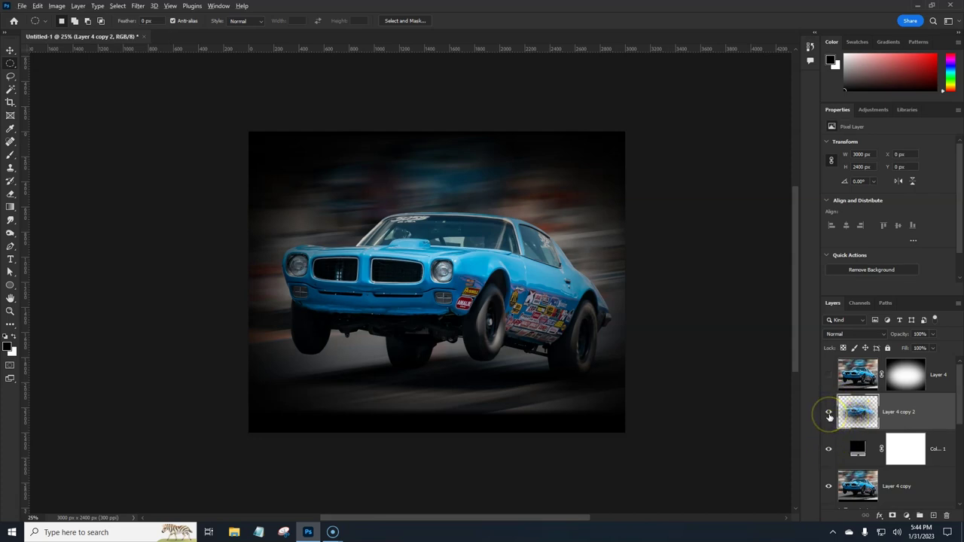
{"action": "left_click", "coordinate": [829, 414], "text": "alt"}
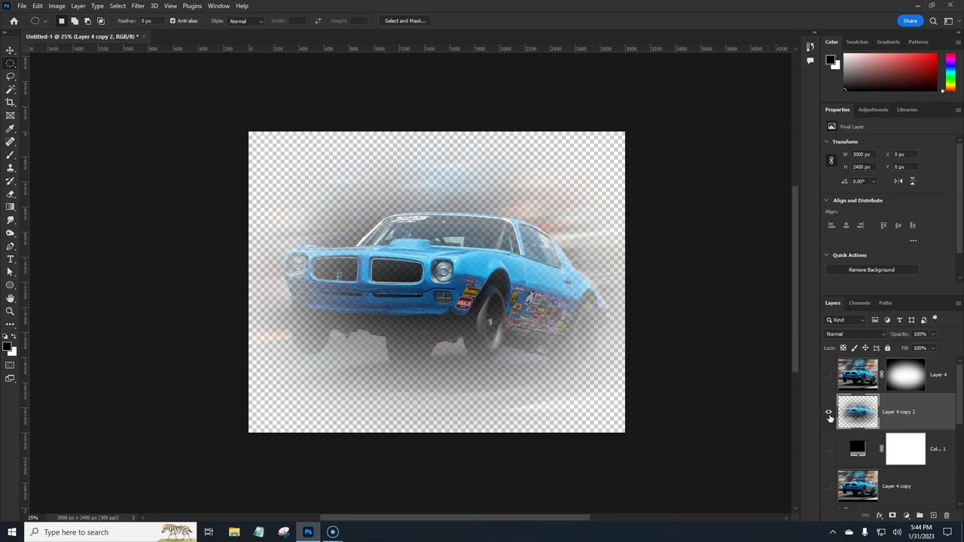
{"action": "left_click", "coordinate": [828, 415], "text": "alt"}
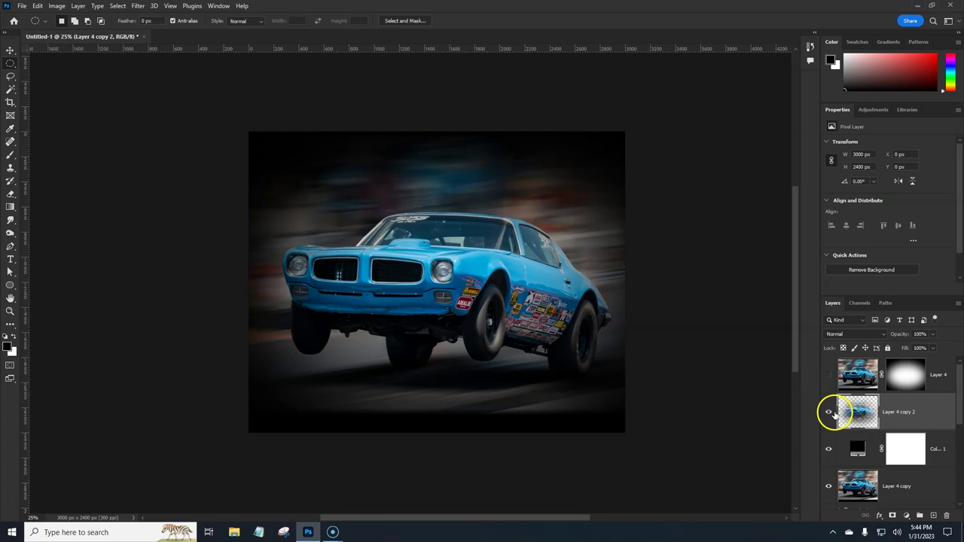
Merge the faded car copy with the black fill layer below it into a single vignette layer.
{"action": "left_click_drag", "start_coordinate": [847, 371], "coordinate": [889, 416]}
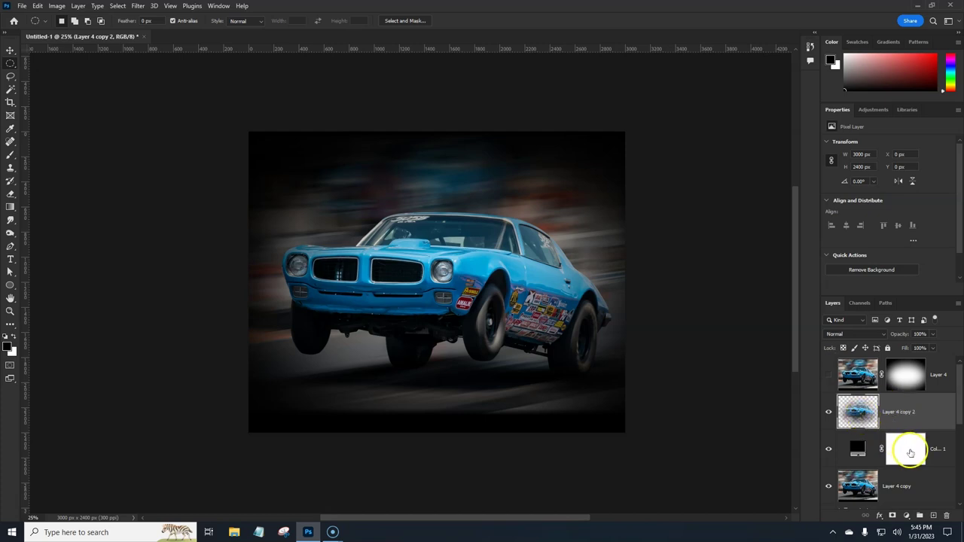
{"action": "left_click", "coordinate": [907, 453], "text": "shift"}
{"action": "left_click", "coordinate": [908, 453], "text": "shift"}
{"action": "double_click", "coordinate": [938, 450]}
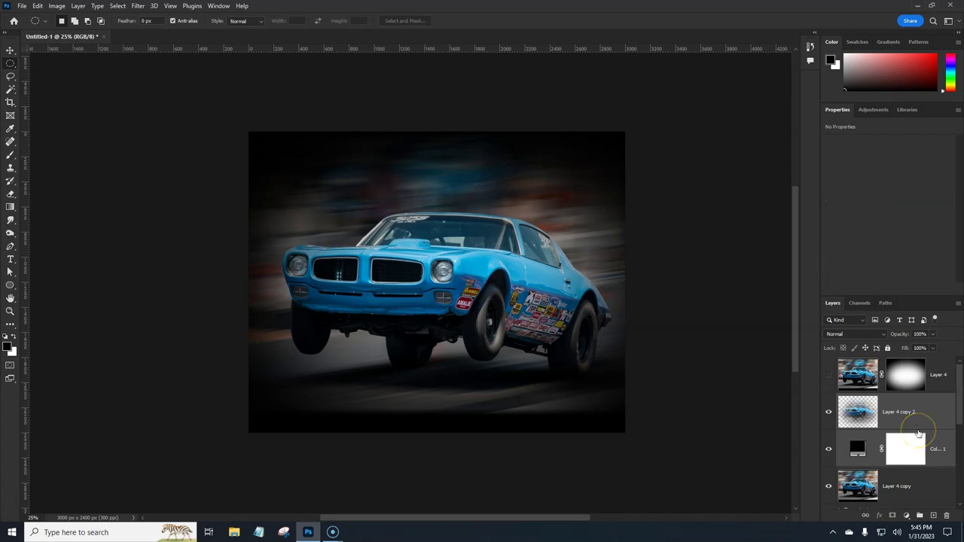
{"action": "key", "text": "ctrl+e"}
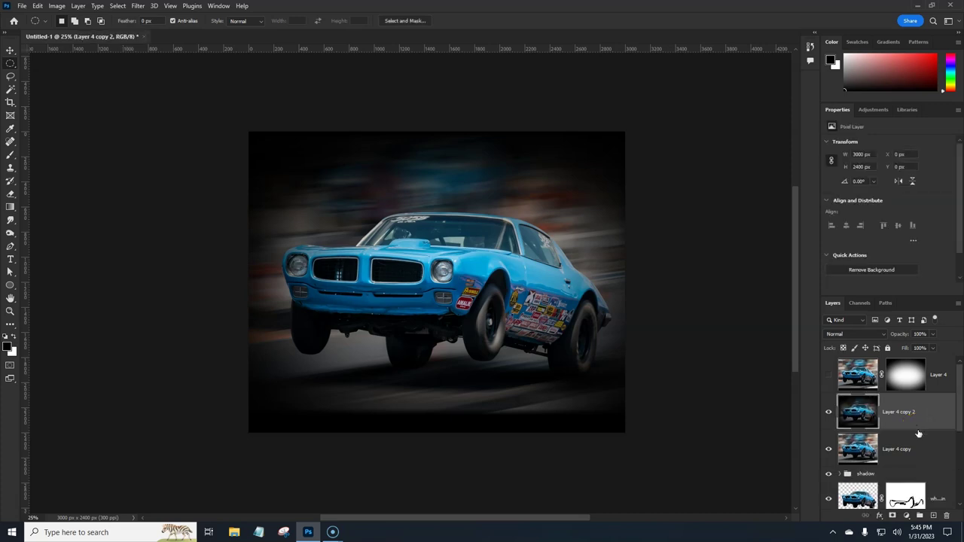
Start the Camera Raw filter on the merged vignette layer and set Exposure to +1.25, Clarity to +30 and Contrast to +24.
{"action": "left_click", "coordinate": [853, 420]}
{"action": "left_click", "coordinate": [138, 6]}
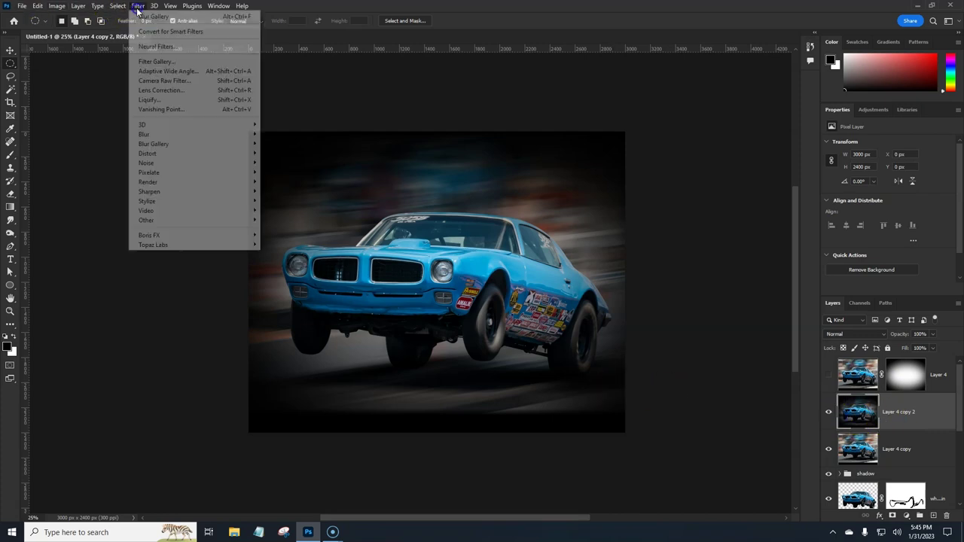
{"action": "left_click", "coordinate": [163, 82]}
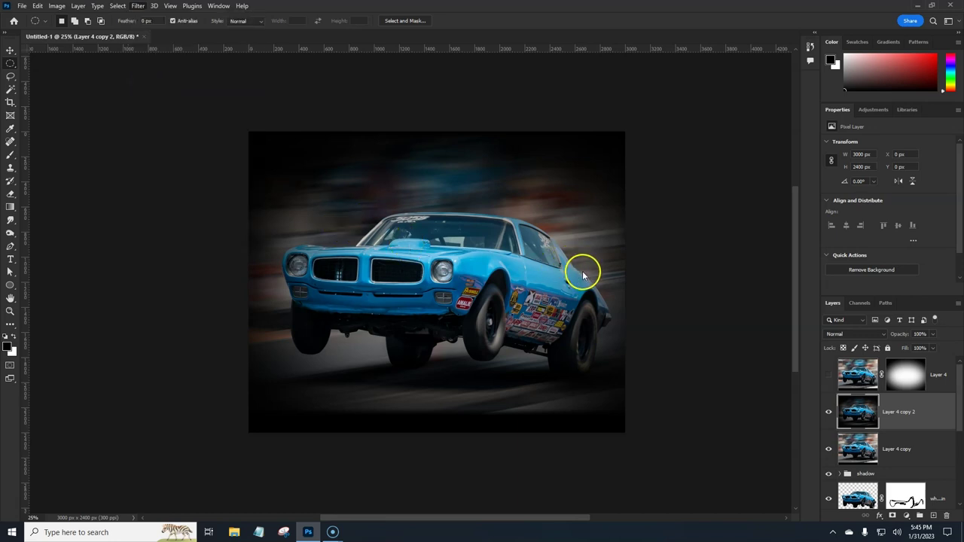
{"action": "key", "text": "ctrl+shift+a"}
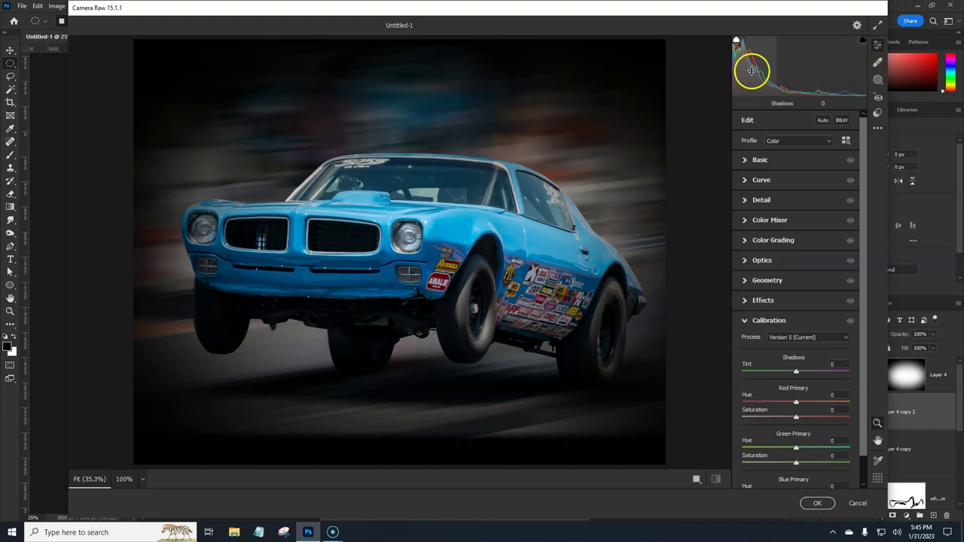
{"action": "left_click", "coordinate": [745, 161]}
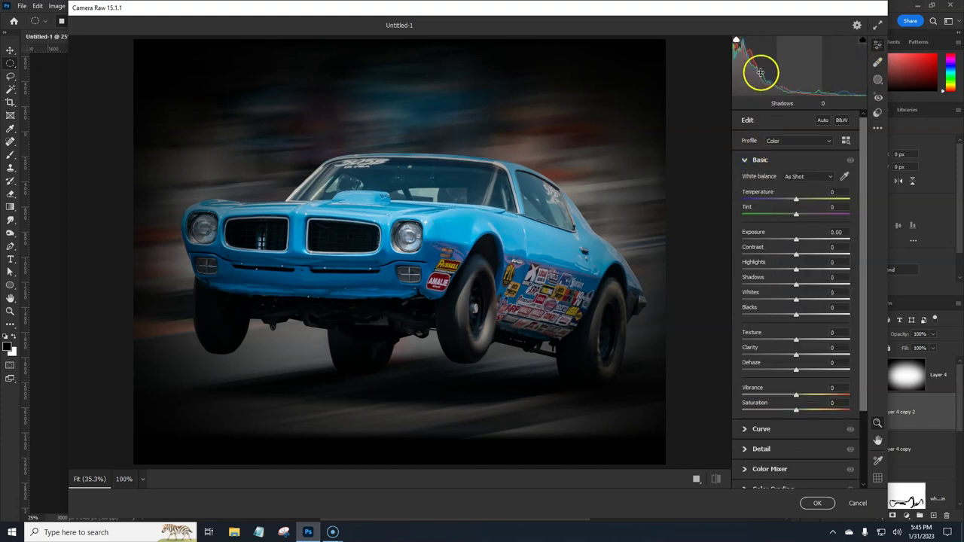
{"action": "left_click_drag", "start_coordinate": [797, 241], "coordinate": [812, 241]}
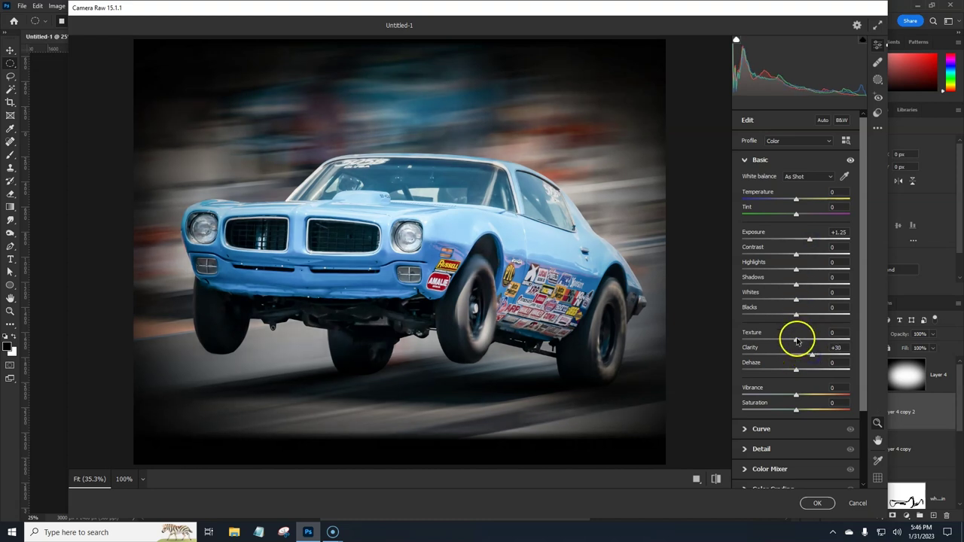
{"action": "left_click_drag", "start_coordinate": [796, 257], "coordinate": [810, 256]}
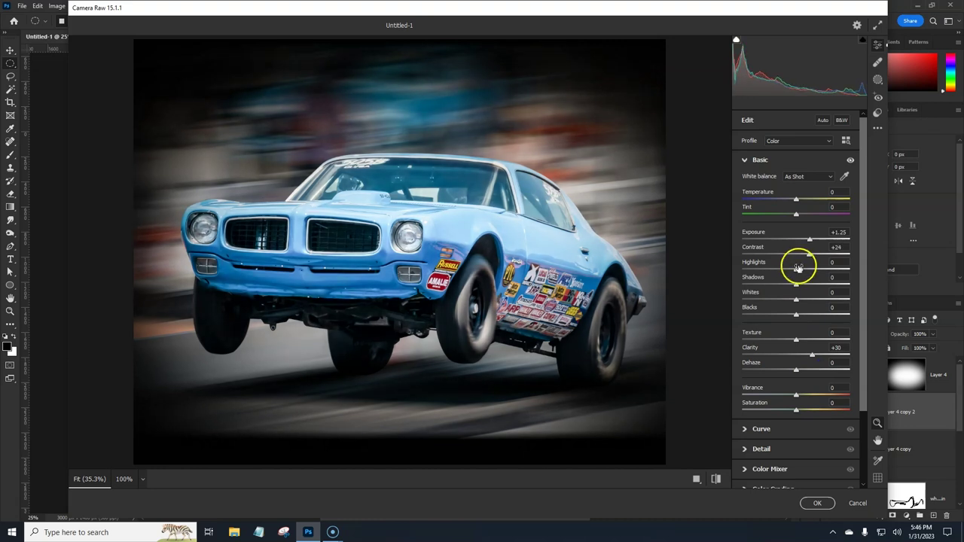
Lower the layer's Highlights to -57, Shadows to -15 and Blacks to about -13 in Camera Raw.
{"action": "left_click_drag", "start_coordinate": [779, 271], "coordinate": [831, 283]}
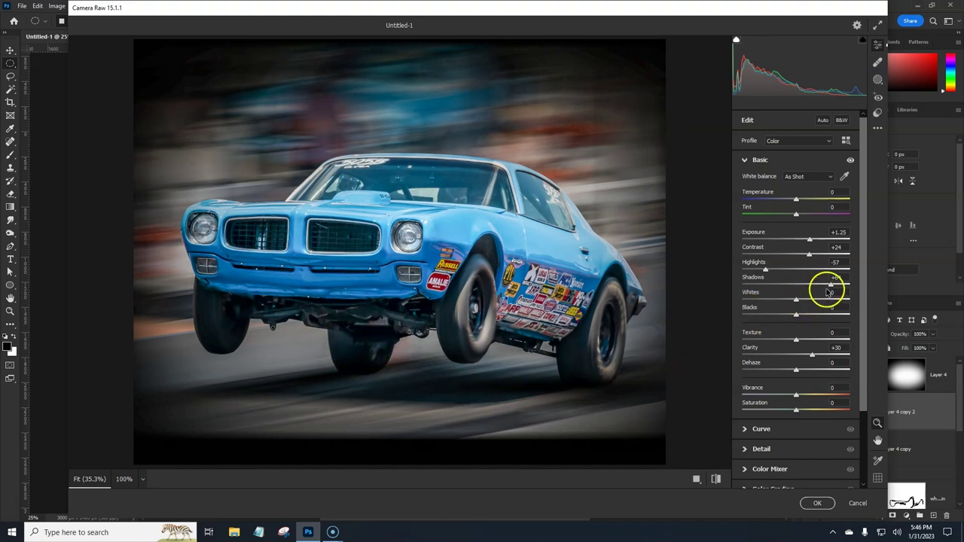
{"action": "left_click_drag", "start_coordinate": [830, 284], "coordinate": [794, 296]}
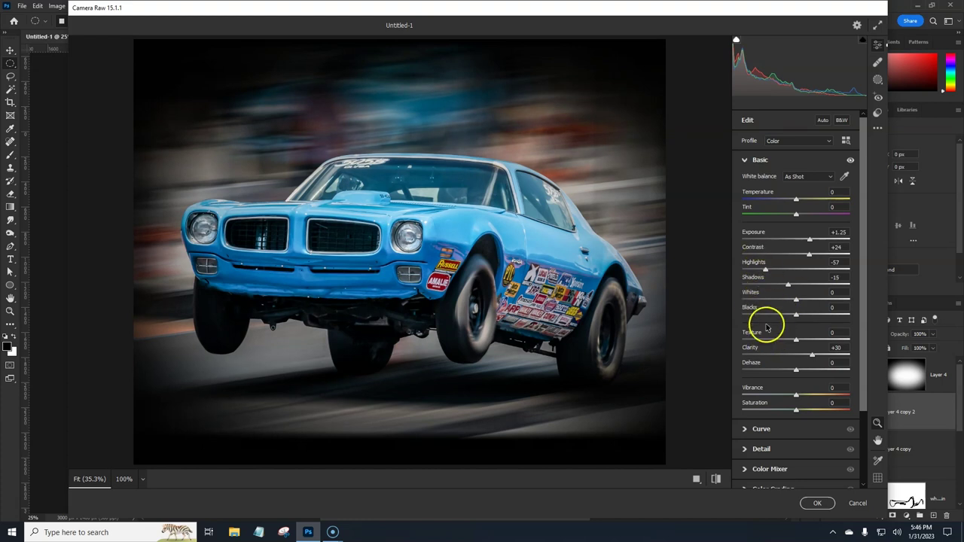
{"action": "left_click_drag", "start_coordinate": [797, 316], "coordinate": [781, 320]}
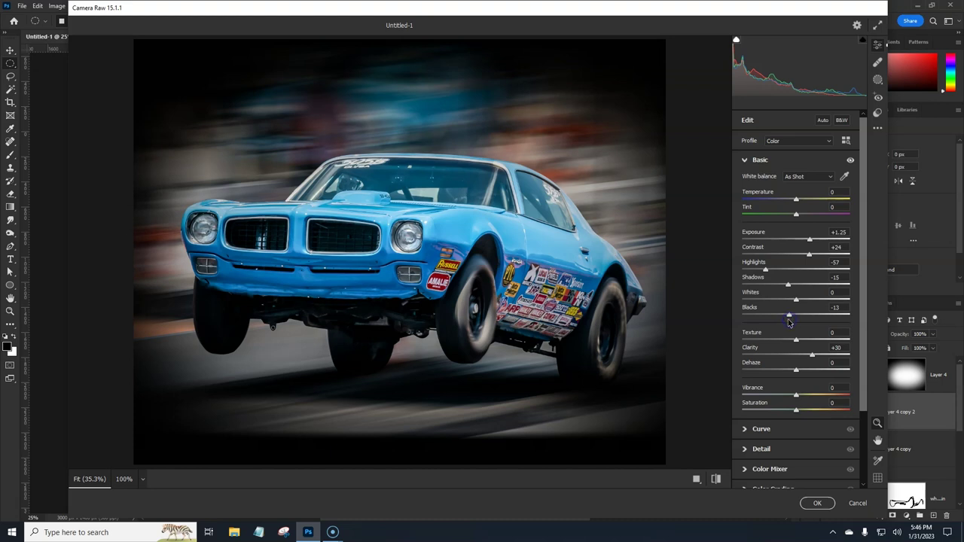
Set Noise Reduction to 26, checking the car's side at 100% zoom.
{"action": "left_click", "coordinate": [753, 161]}
{"action": "left_click", "coordinate": [753, 200]}
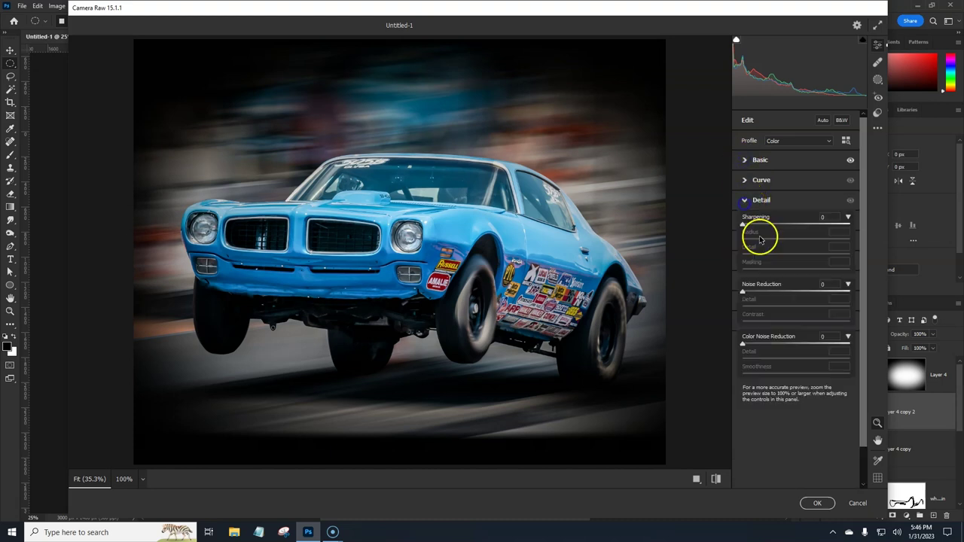
{"action": "left_click_drag", "start_coordinate": [743, 292], "coordinate": [759, 294]}
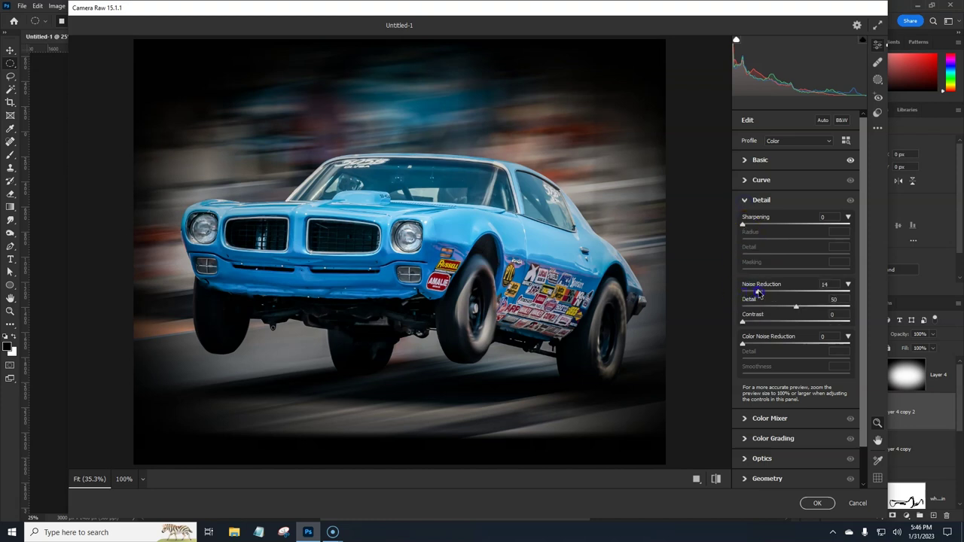
{"action": "left_click", "coordinate": [528, 214]}
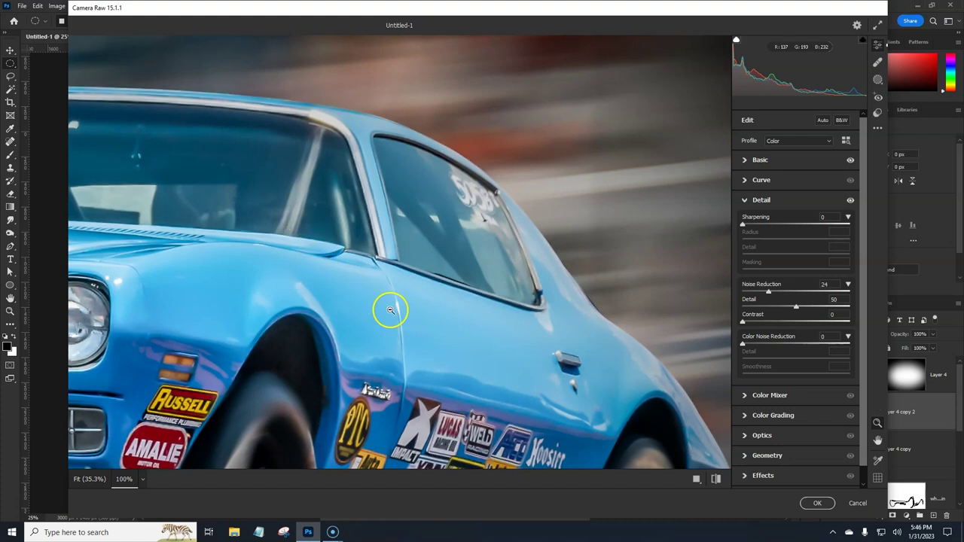
{"action": "left_click_drag", "start_coordinate": [771, 293], "coordinate": [770, 293]}
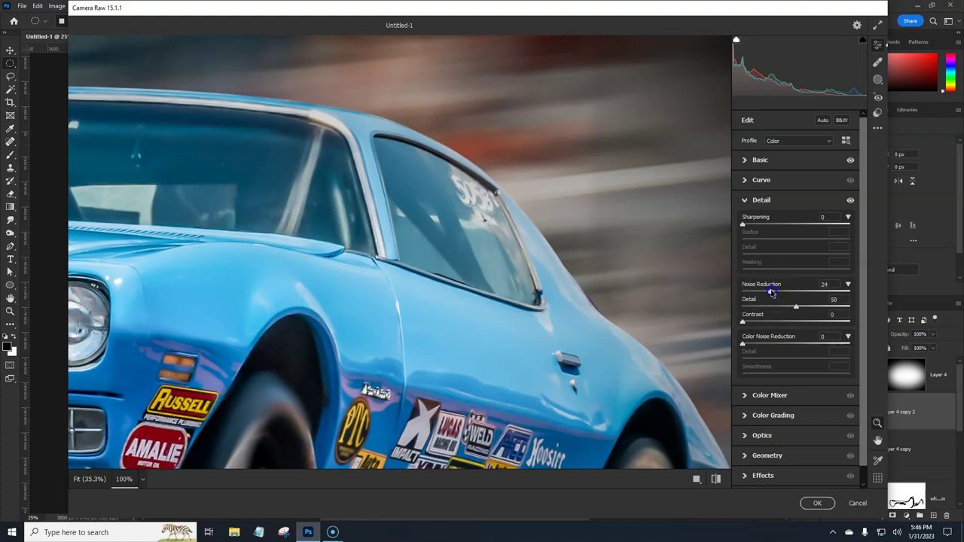
{"action": "left_click_drag", "start_coordinate": [389, 236], "coordinate": [389, 236]}
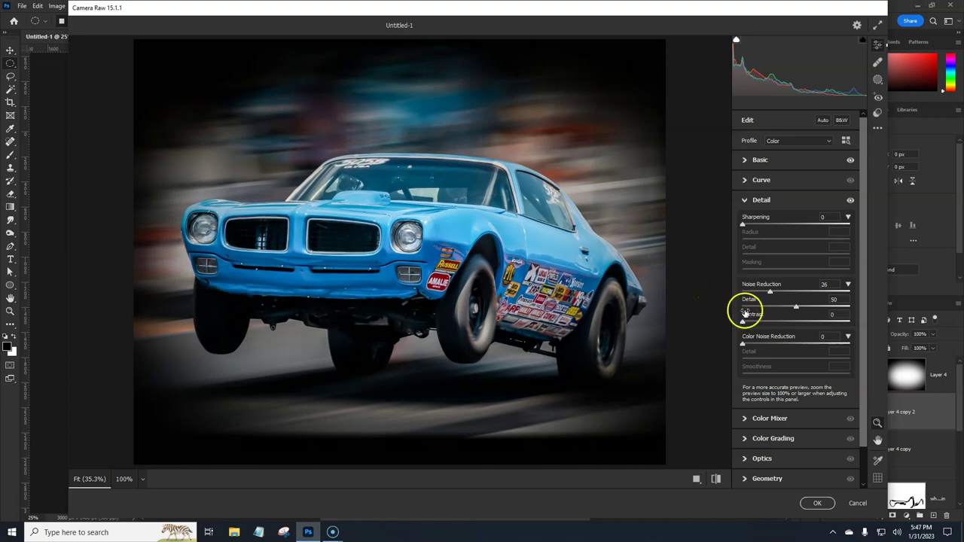
Set the Blues saturation to +29 and the Blues luminance to -16, and apply the Camera Raw adjustments.
{"action": "left_click", "coordinate": [746, 201]}
{"action": "left_click", "coordinate": [744, 219]}
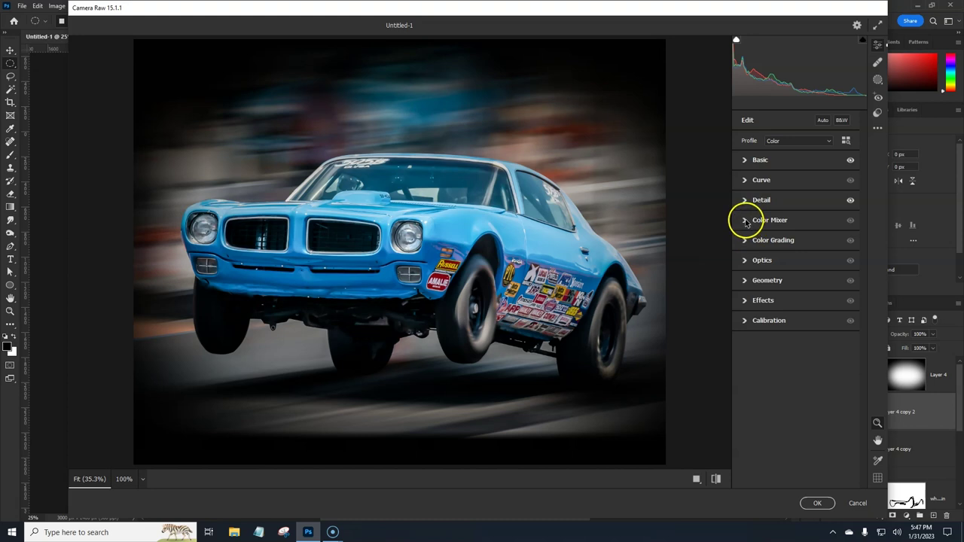
{"action": "left_click", "coordinate": [780, 254]}
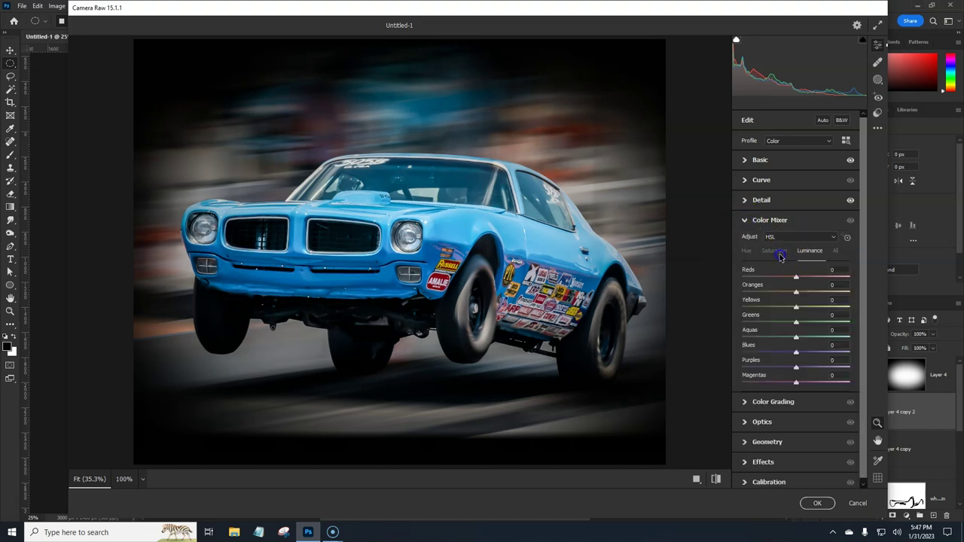
{"action": "left_click", "coordinate": [796, 353]}
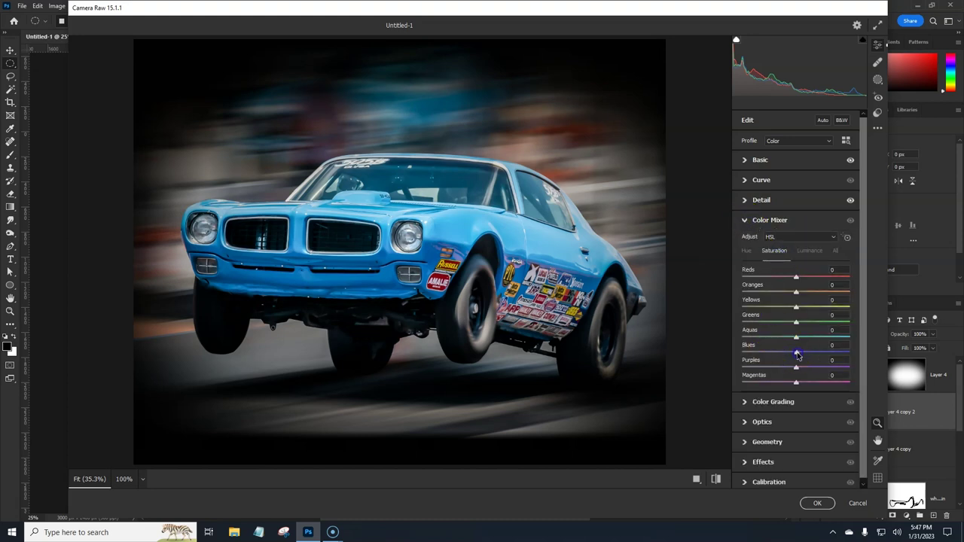
{"action": "mouse_move", "coordinate": [813, 354]}
{"action": "left_mouse_down"}
{"action": "mouse_move", "coordinate": [821, 353]}
{"action": "mouse_move", "coordinate": [812, 354]}
{"action": "left_mouse_up"}
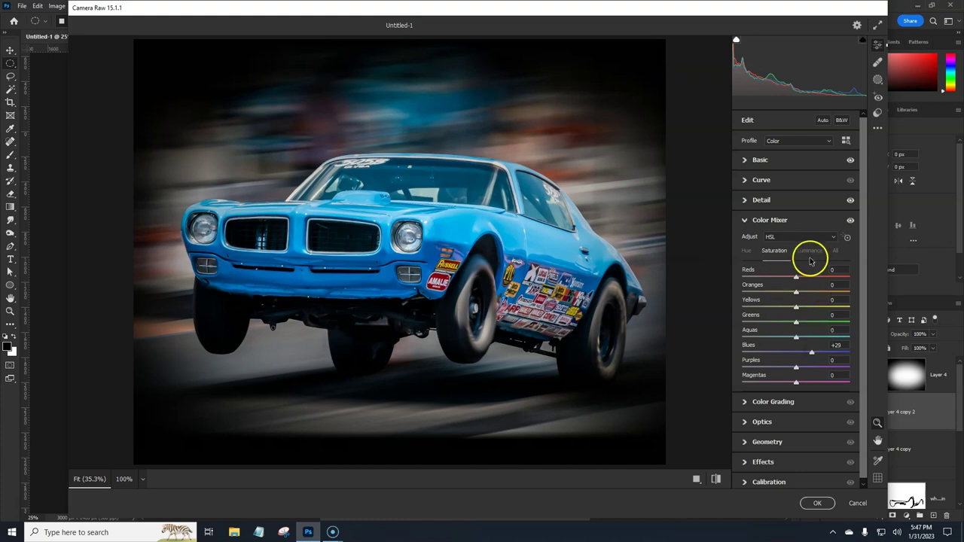
{"action": "left_click", "coordinate": [808, 252]}
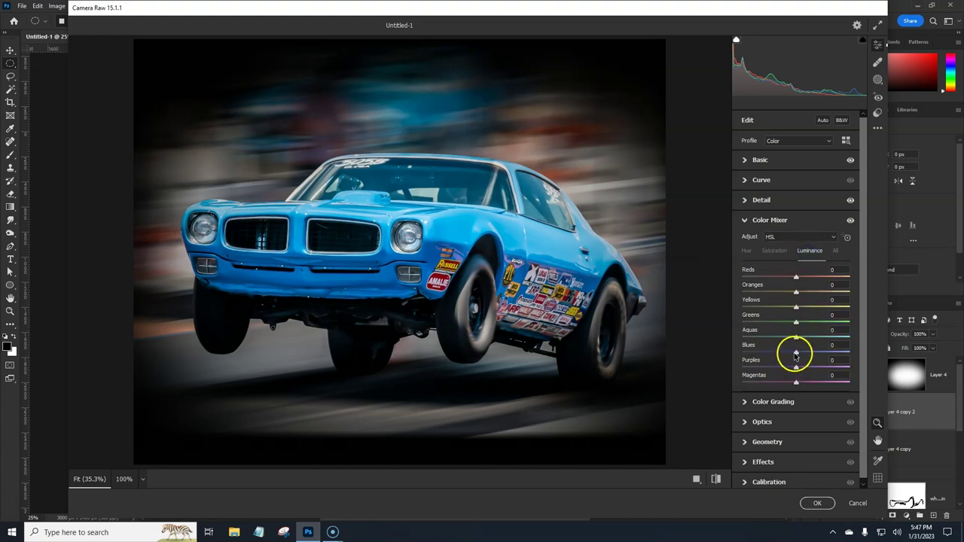
{"action": "mouse_move", "coordinate": [796, 354]}
{"action": "left_mouse_down"}
{"action": "mouse_move", "coordinate": [740, 354]}
{"action": "mouse_move", "coordinate": [786, 354]}
{"action": "left_mouse_up"}
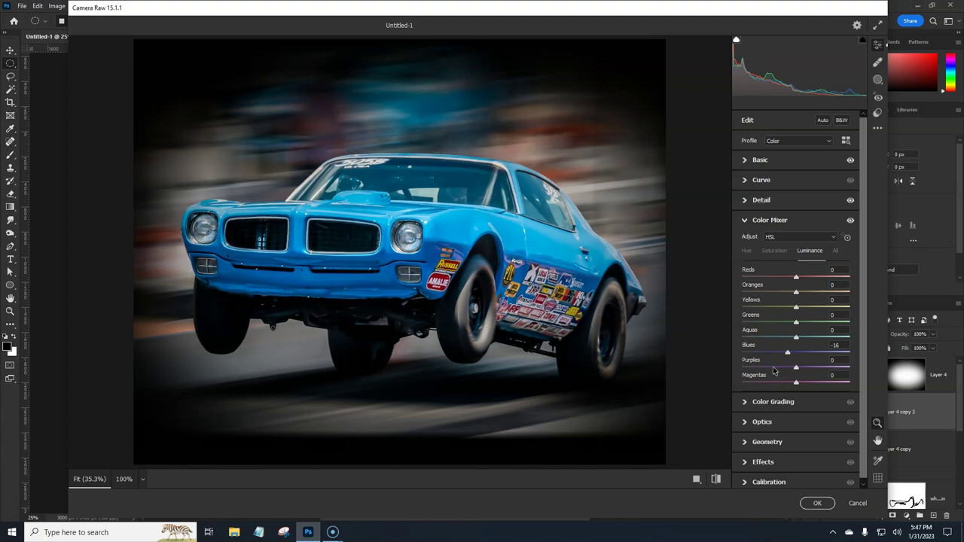
{"action": "left_click", "coordinate": [817, 504]}
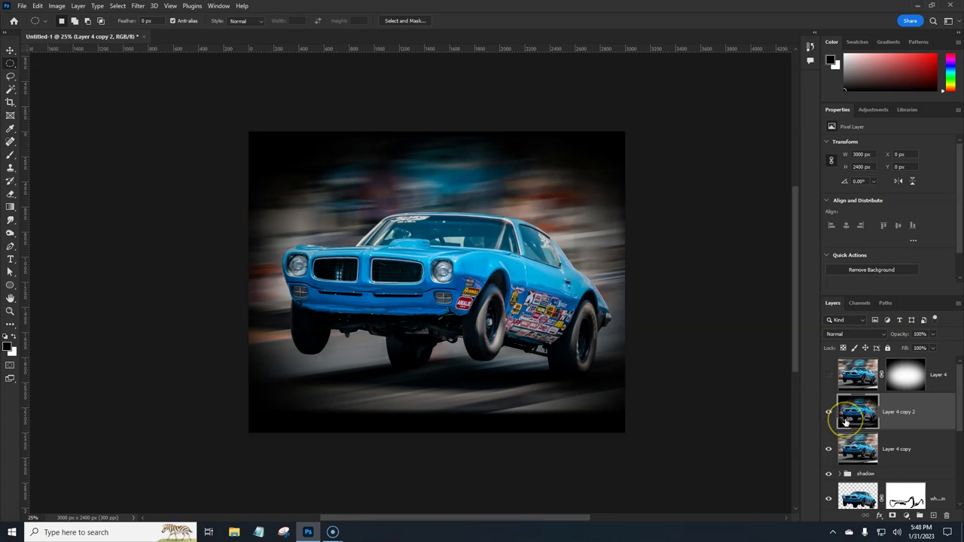
Prepare horizontal type above the filtered vignette layer with the text color set to white (ffffff).
{"action": "left_click", "coordinate": [929, 412]}
{"action": "key", "text": "t"}
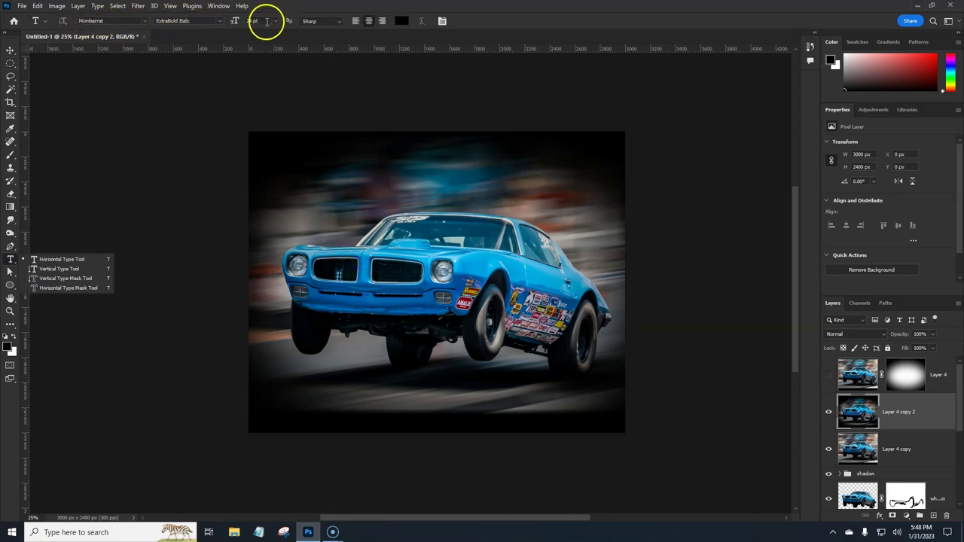
{"action": "left_click", "coordinate": [399, 21]}
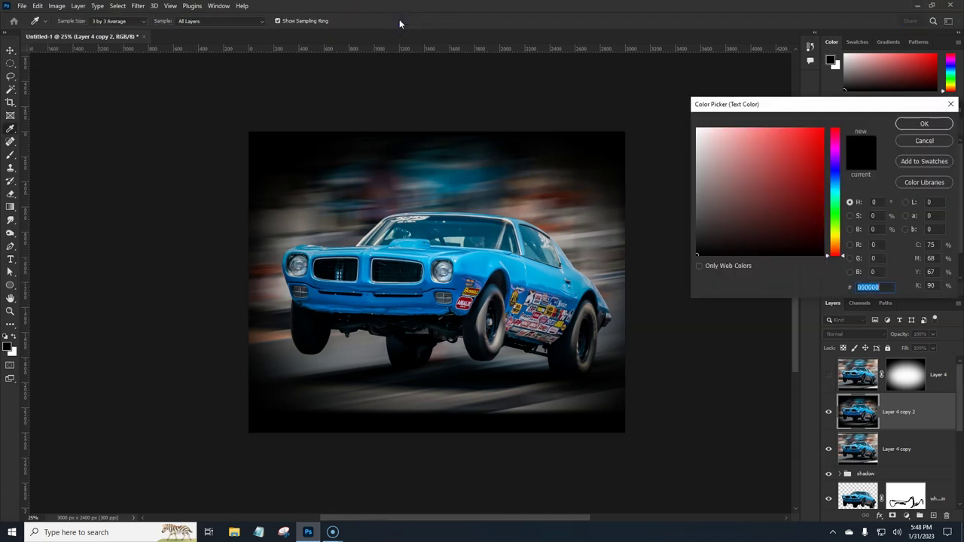
{"action": "left_click", "coordinate": [710, 161]}
{"action": "type", "text": "ffffff"}
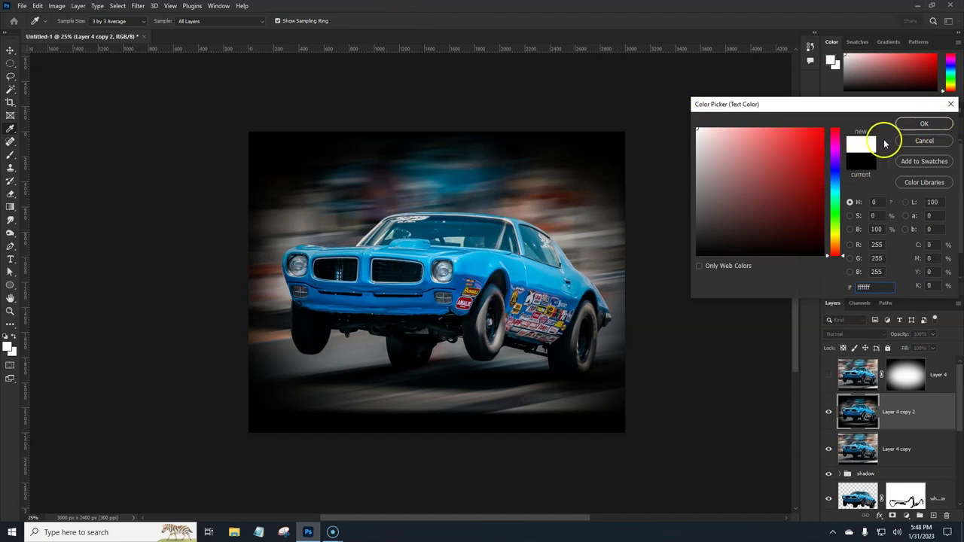
{"action": "left_click", "coordinate": [917, 126]}
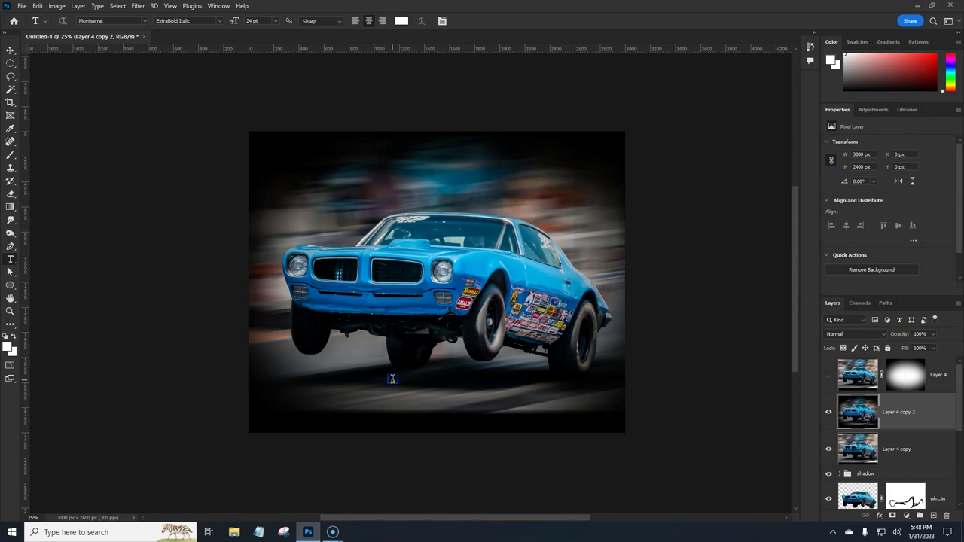
Add the text "BRAND" below the car and enlarge it to about 465% in the image's lower-left area.
{"action": "left_click_drag", "start_coordinate": [392, 379], "coordinate": [479, 343]}
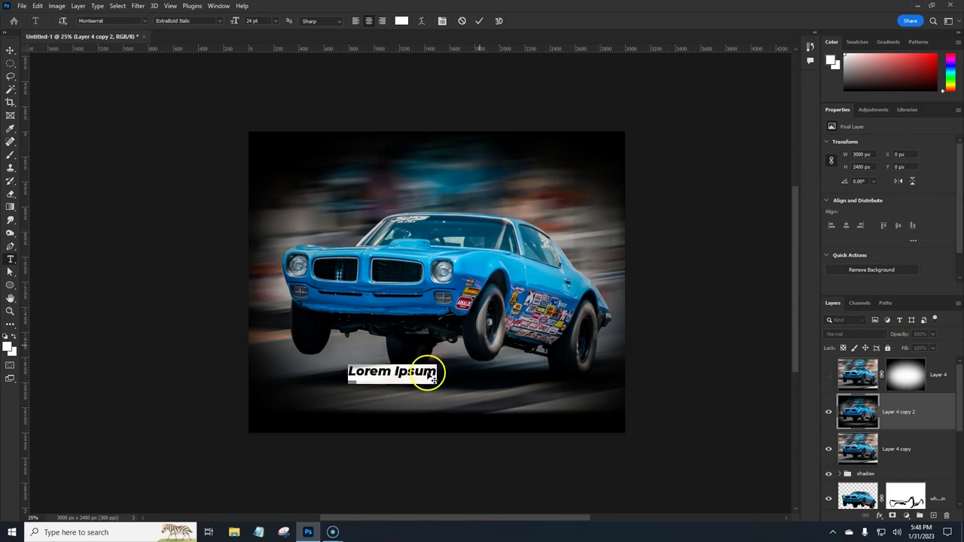
{"action": "key", "text": "BackSpace"}
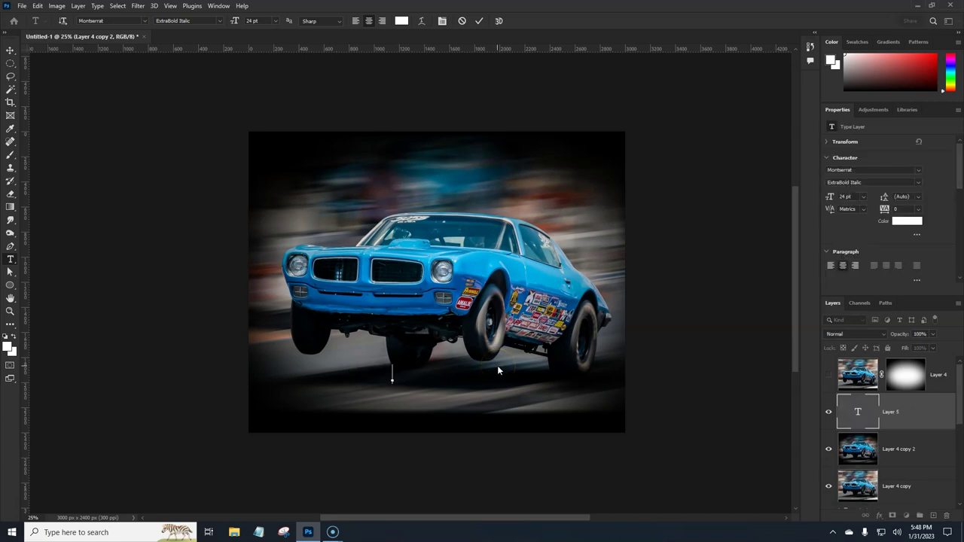
{"action": "type", "text": "BRAND"}
{"action": "key", "text": "ctrl+Return"}
{"action": "key", "text": "ctrl+t"}
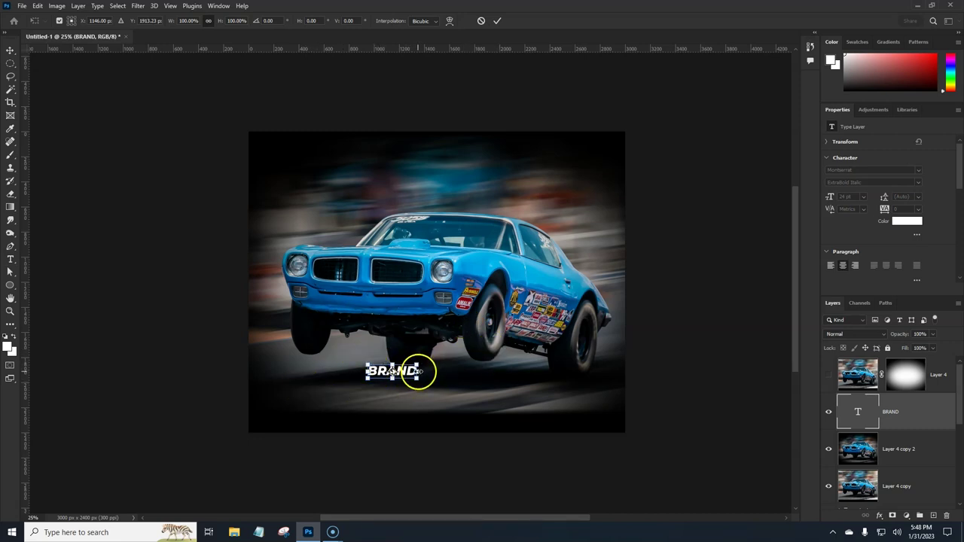
{"action": "left_click_drag", "start_coordinate": [422, 371], "coordinate": [455, 410]}
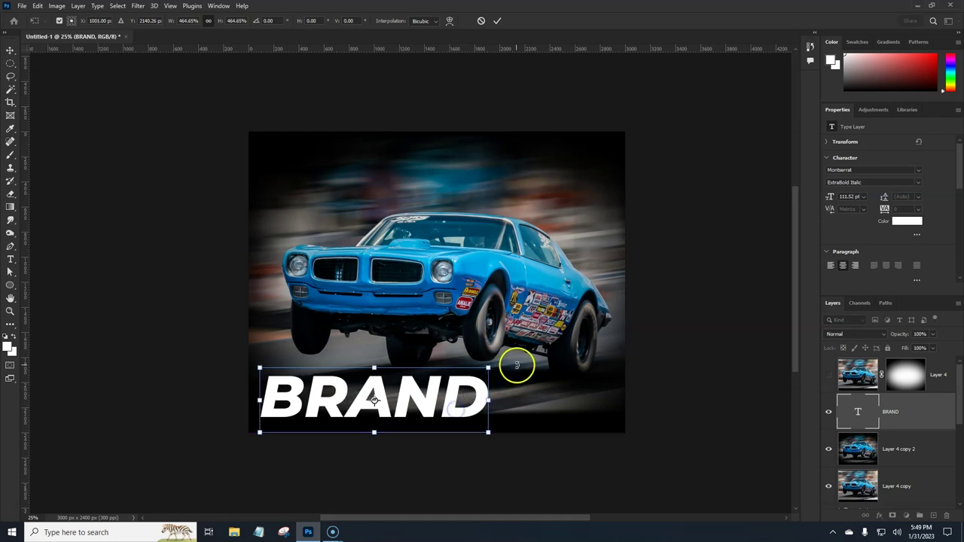
{"action": "key", "text": "Return"}
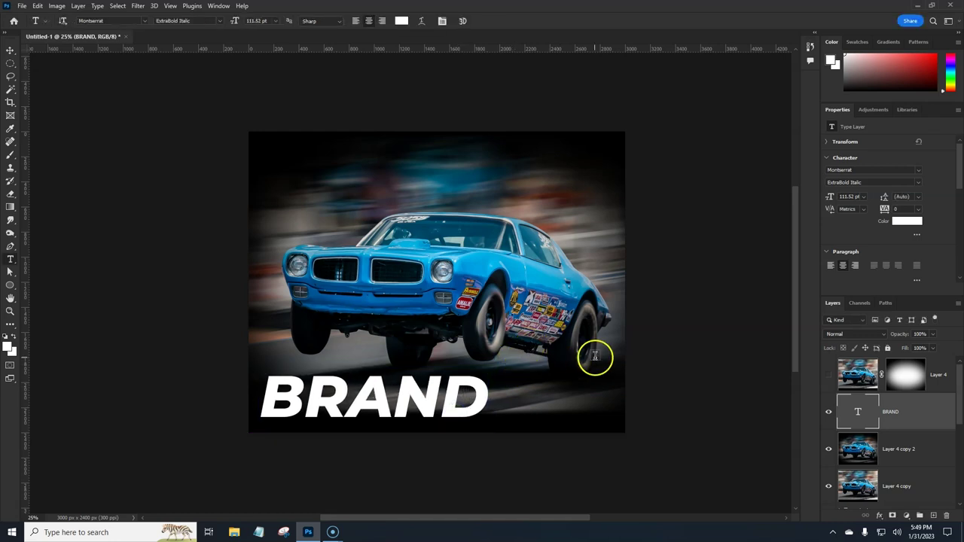
Open the layer style settings of the BRAND text layer and reset the effects list to its default.
{"action": "double_click", "coordinate": [925, 419]}
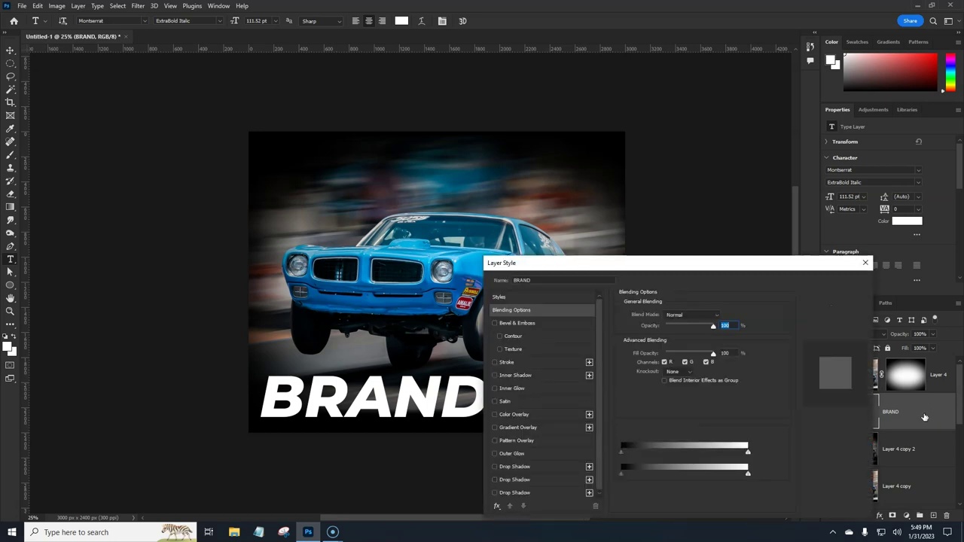
{"action": "left_click_drag", "start_coordinate": [736, 272], "coordinate": [783, 56]}
{"action": "scroll", "coordinate": [570, 181], "scroll_direction": "down", "scroll_amount": 1}
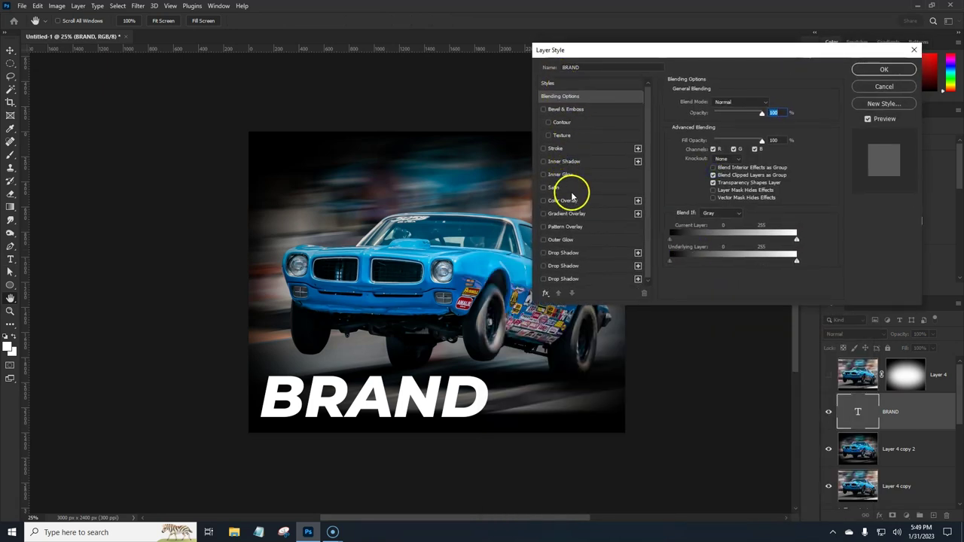
{"action": "left_click", "coordinate": [547, 293]}
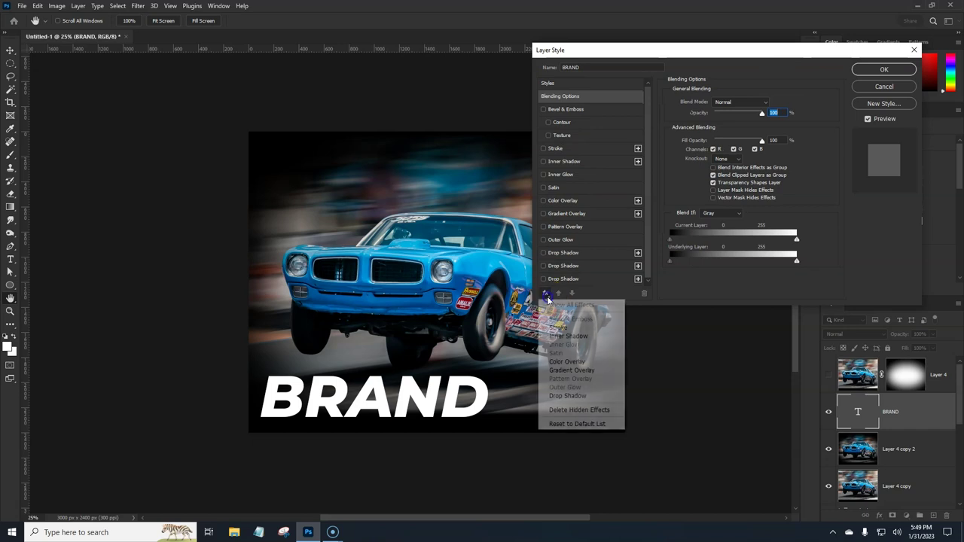
{"action": "left_click", "coordinate": [577, 424]}
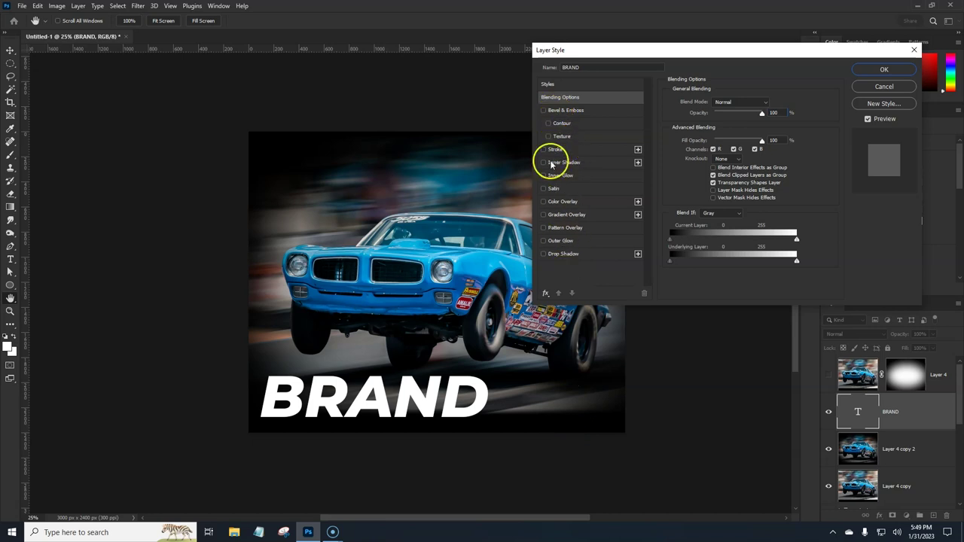
{"action": "left_click", "coordinate": [545, 293]}
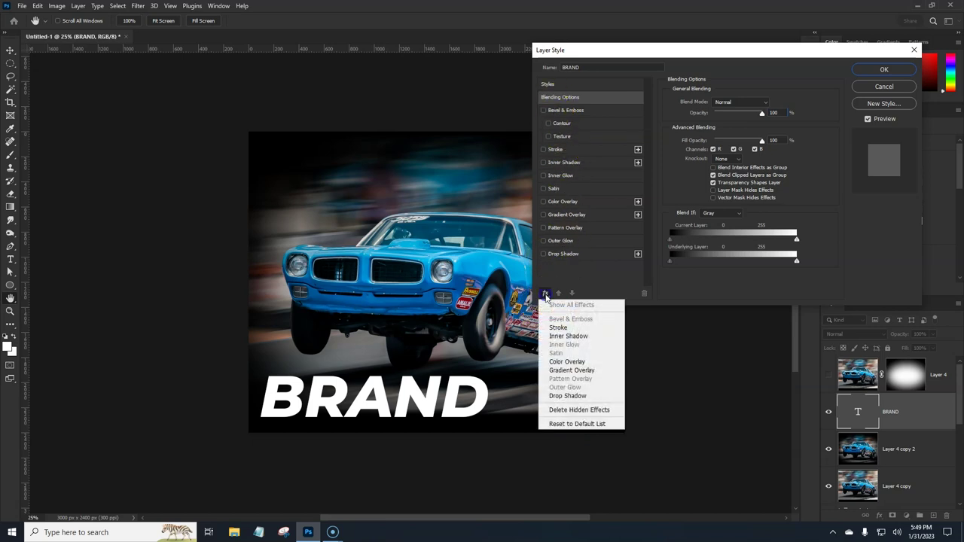
{"action": "left_click", "coordinate": [599, 279]}
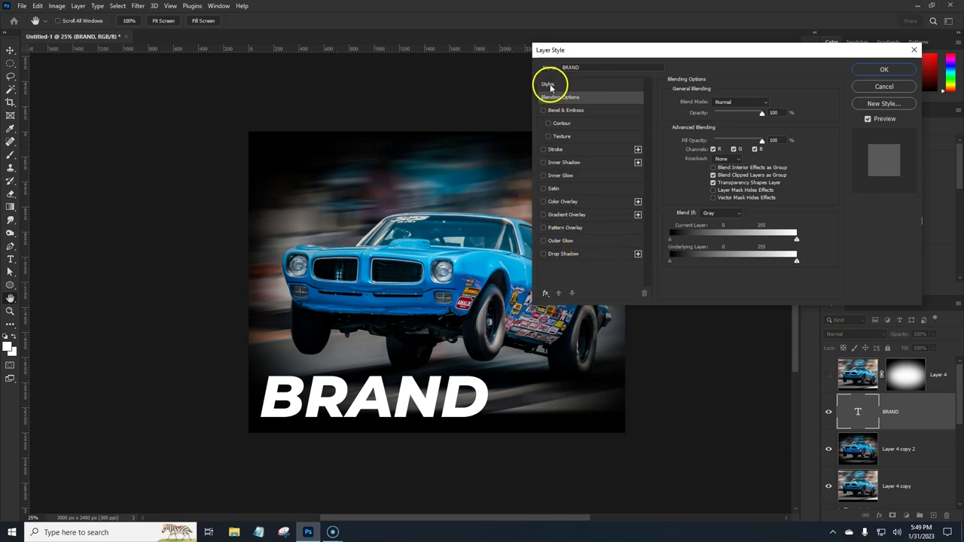
Add a Bevel & Emboss effect to the BRAND text with default settings, and set its size to about 5 px.
{"action": "left_click", "coordinate": [563, 111]}
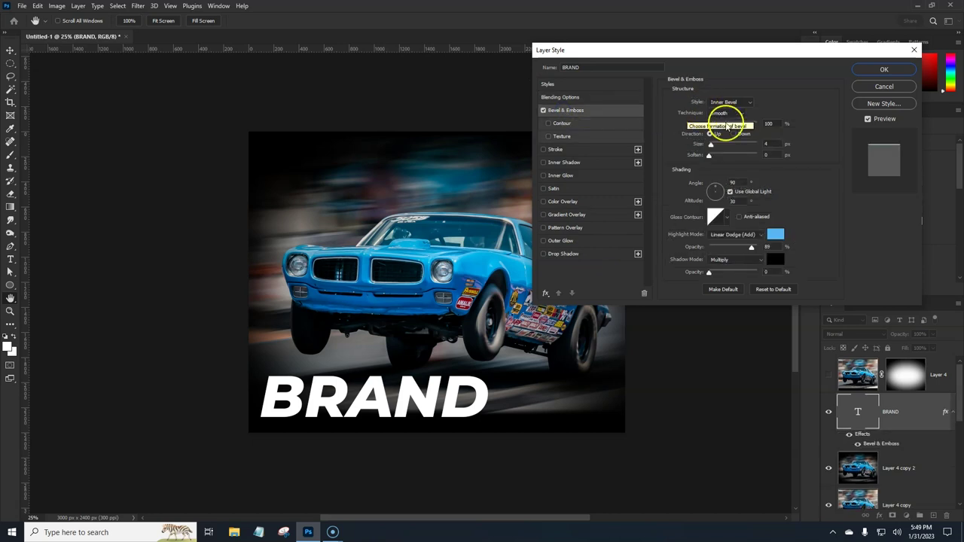
{"action": "left_click", "coordinate": [772, 292]}
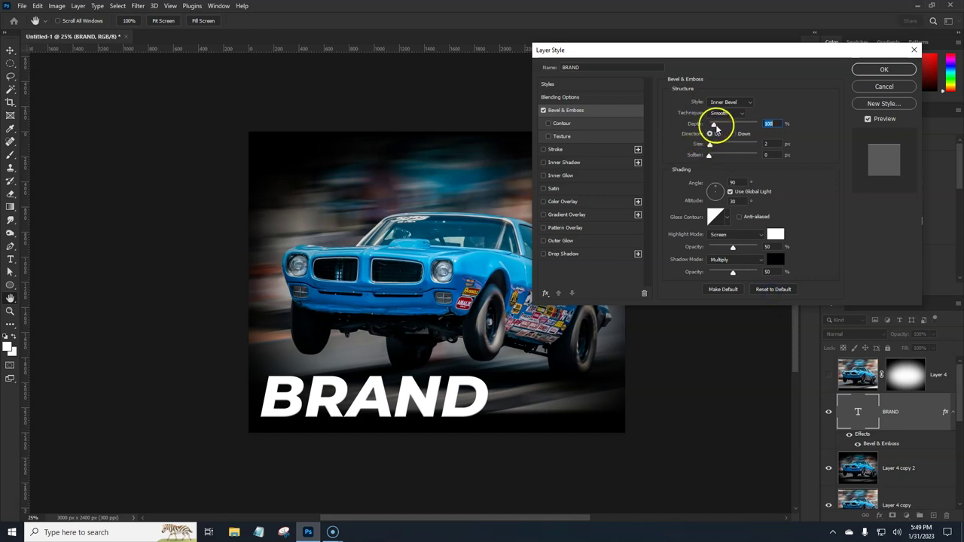
{"action": "left_click_drag", "start_coordinate": [710, 144], "coordinate": [713, 148]}
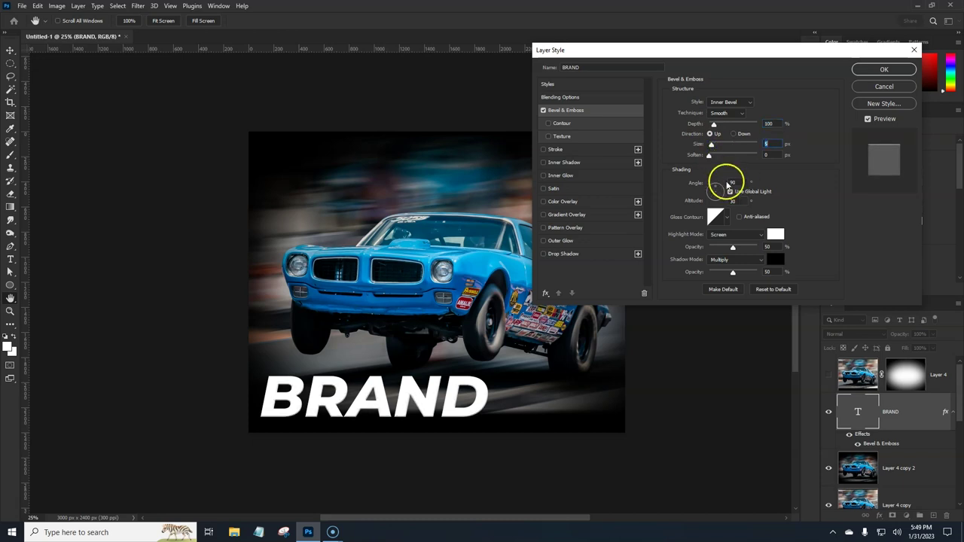
Add a Gradient Overlay to the BRAND text and set the gradient's starting color stop to dark blue 004993.
{"action": "left_click", "coordinate": [572, 214]}
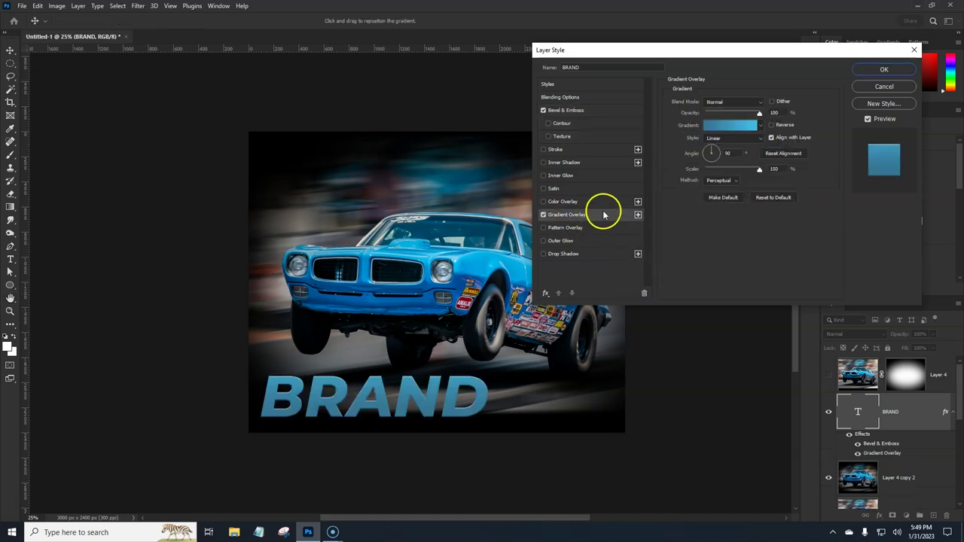
{"action": "left_click", "coordinate": [711, 125]}
{"action": "left_click", "coordinate": [748, 252]}
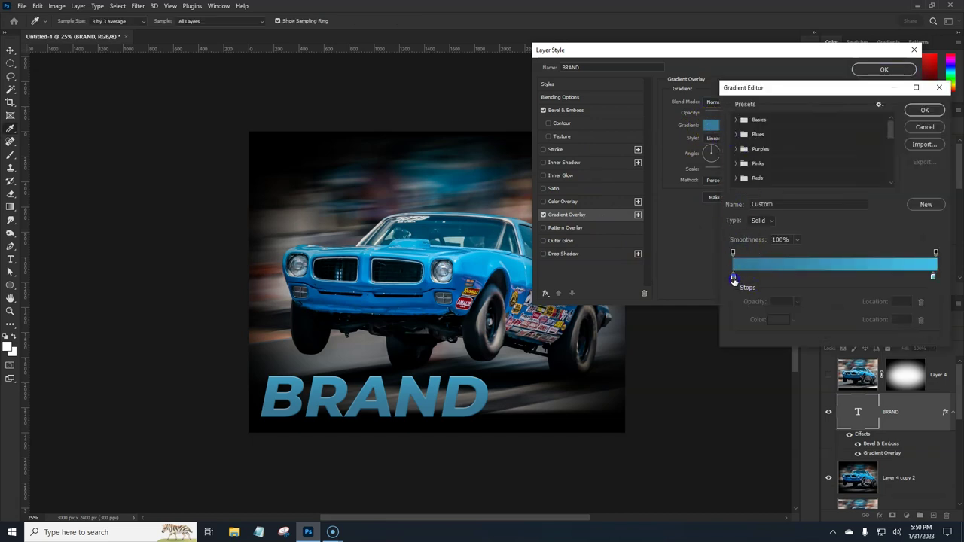
{"action": "left_click", "coordinate": [776, 320]}
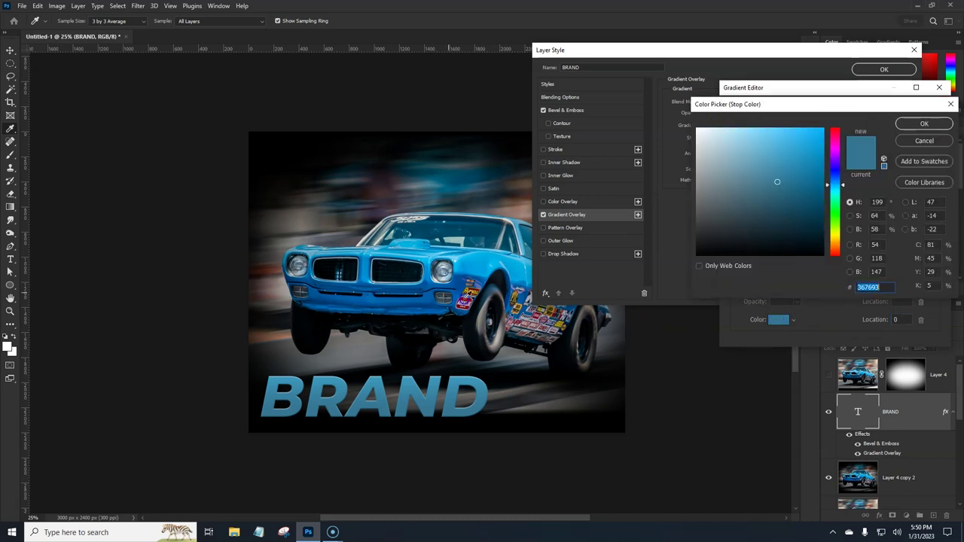
{"action": "type", "text": "004993"}
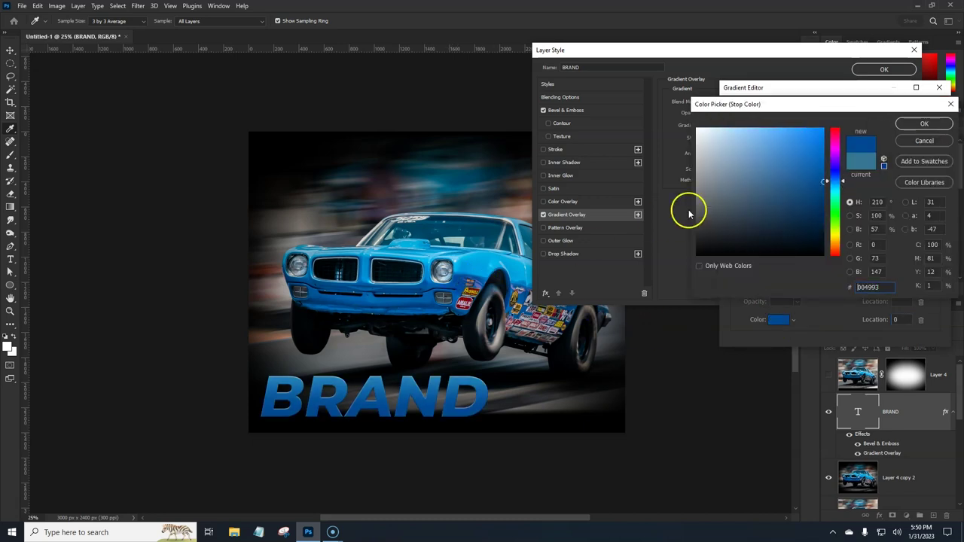
{"action": "left_click", "coordinate": [925, 123]}
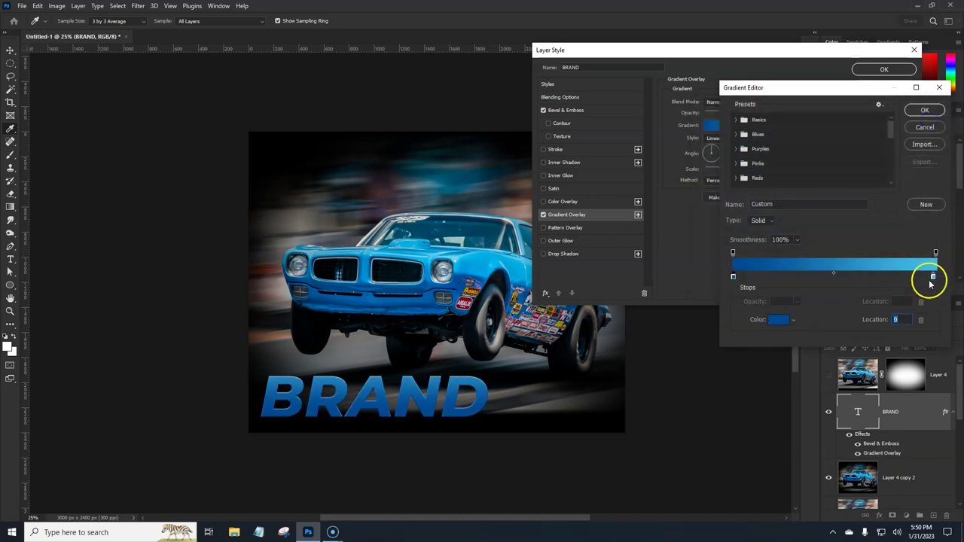
Set the gradient's end stop at location 100 to light blue 00b5ef sampled from the car, and reset the overlay's alignment.
{"action": "left_click", "coordinate": [935, 277]}
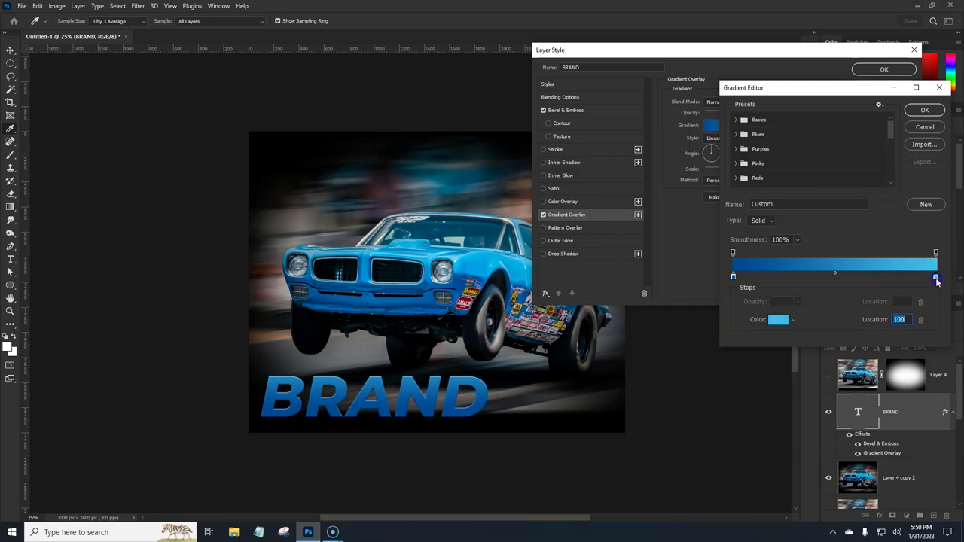
{"action": "left_click", "coordinate": [775, 320]}
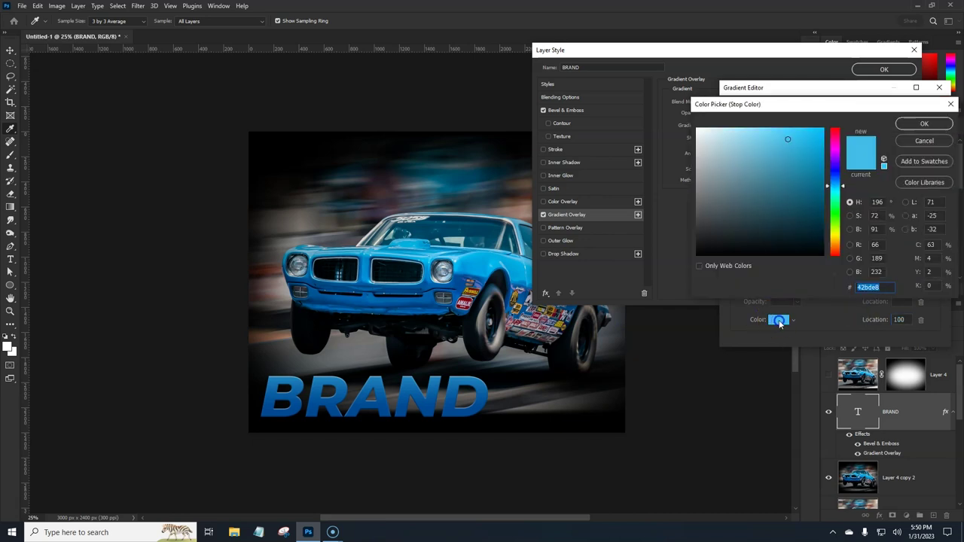
{"action": "left_click", "coordinate": [459, 264]}
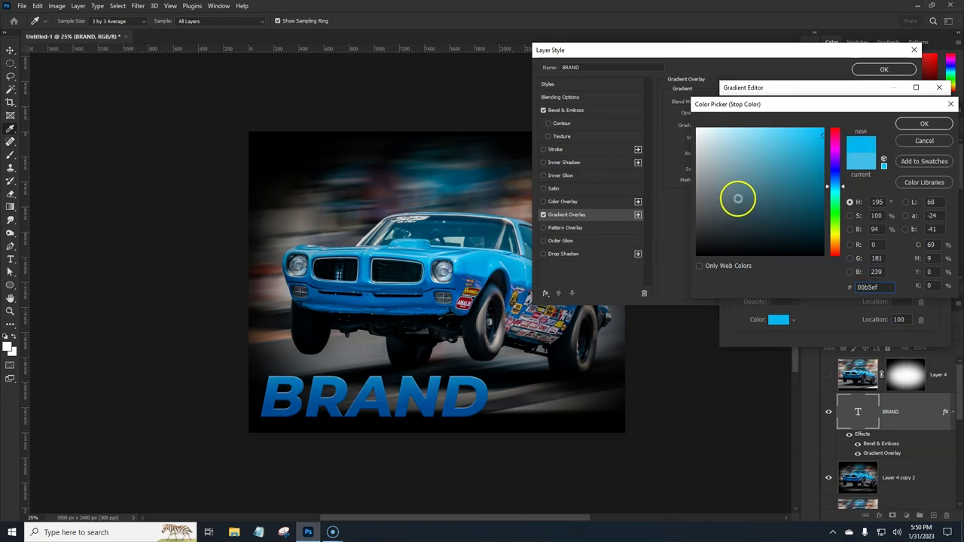
{"action": "left_click", "coordinate": [924, 124]}
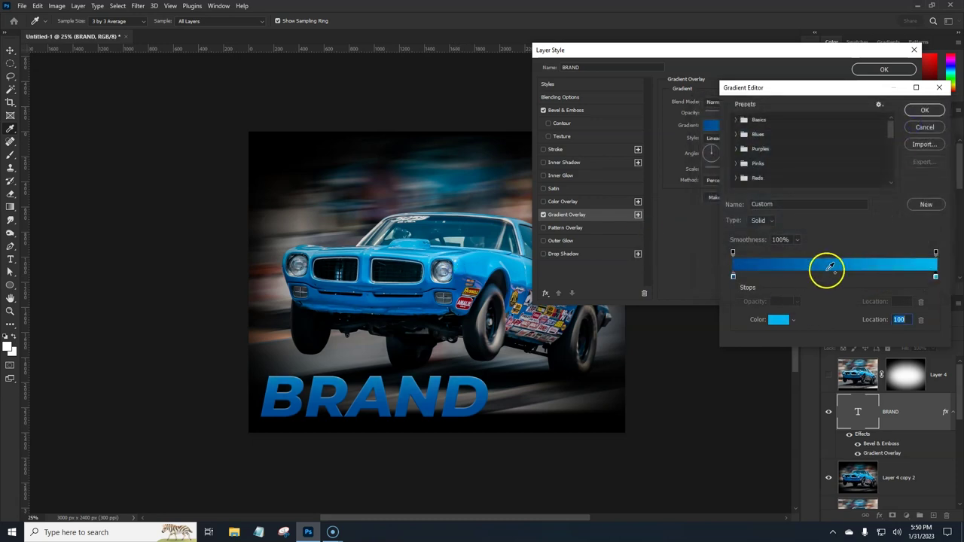
{"action": "left_click", "coordinate": [920, 112]}
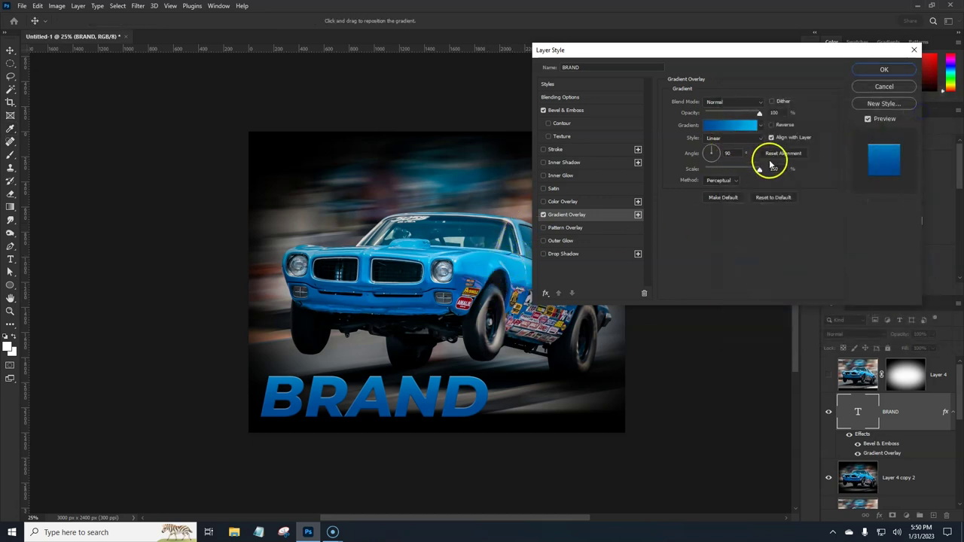
{"action": "left_click", "coordinate": [772, 154]}
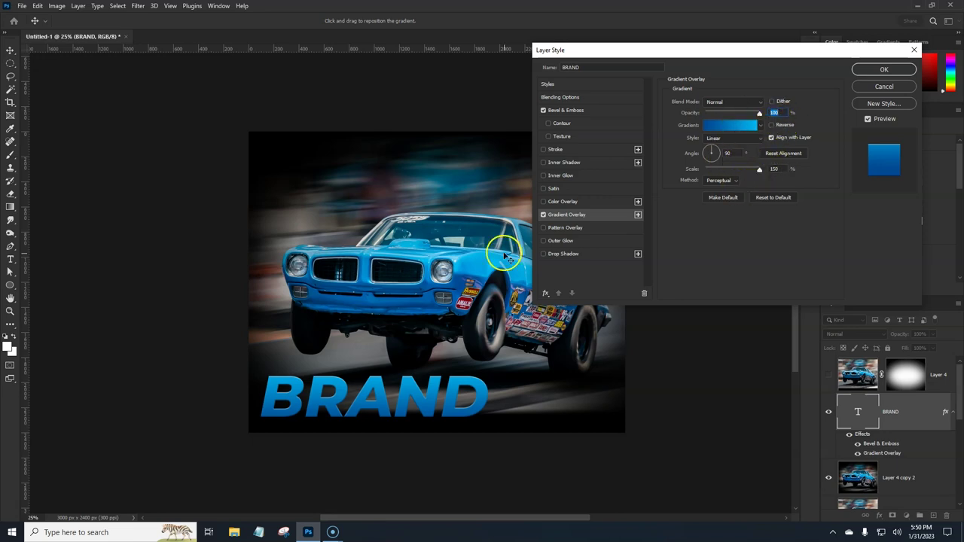
Nudge the BRAND text's gradient overlay down slightly and set its bevel to 355% depth, 13 px size and 100% highlight opacity.
{"action": "mouse_move", "coordinate": [403, 401]}
{"action": "left_mouse_down"}
{"action": "mouse_move", "coordinate": [415, 342]}
{"action": "mouse_move", "coordinate": [411, 415]}
{"action": "mouse_move", "coordinate": [407, 380]}
{"action": "mouse_move", "coordinate": [406, 411]}
{"action": "mouse_move", "coordinate": [405, 392]}
{"action": "mouse_move", "coordinate": [403, 404]}
{"action": "left_mouse_up"}
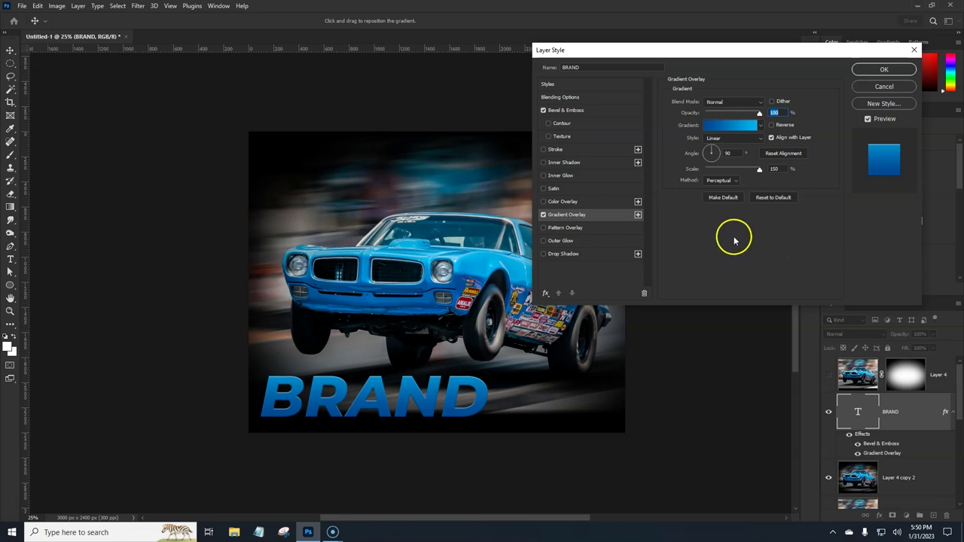
{"action": "left_click", "coordinate": [574, 112]}
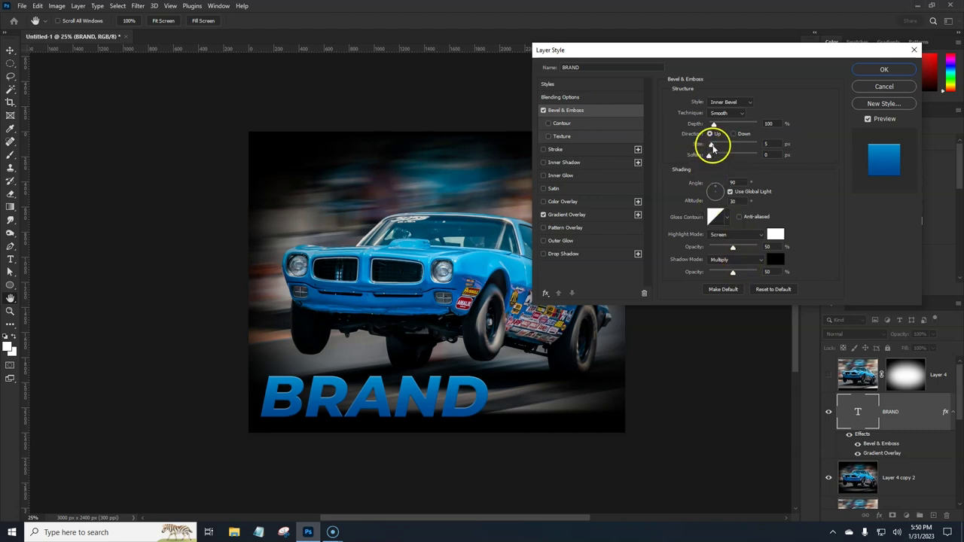
{"action": "left_click_drag", "start_coordinate": [717, 149], "coordinate": [717, 148]}
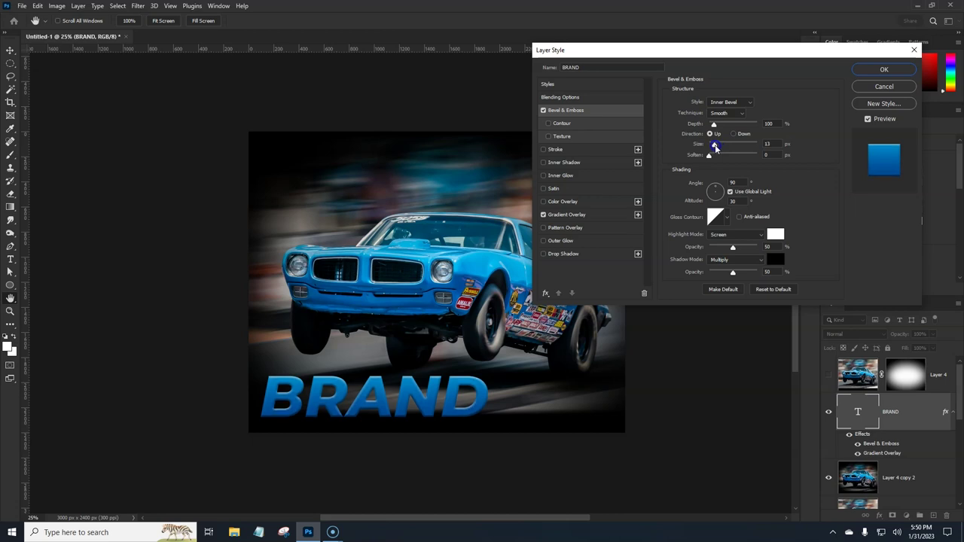
{"action": "left_click", "coordinate": [715, 149]}
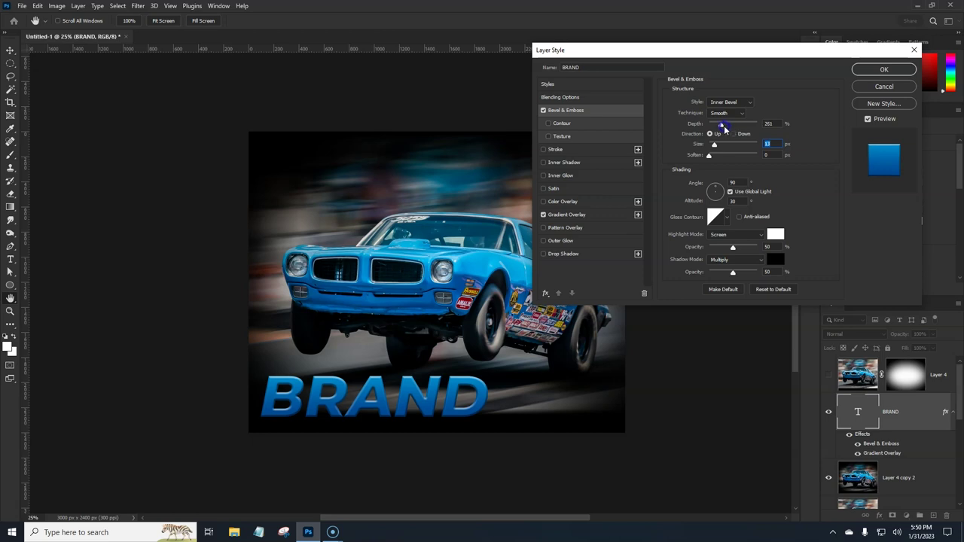
{"action": "left_click_drag", "start_coordinate": [733, 247], "coordinate": [765, 251]}
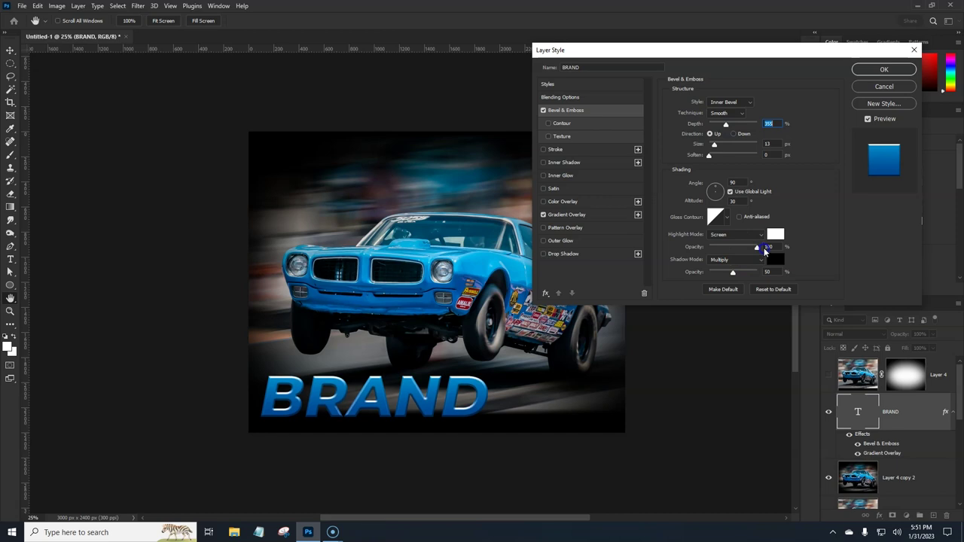
Sample a light blue from the car for the bevel highlight colour and darken it to #237ea4.
{"action": "left_click", "coordinate": [773, 236]}
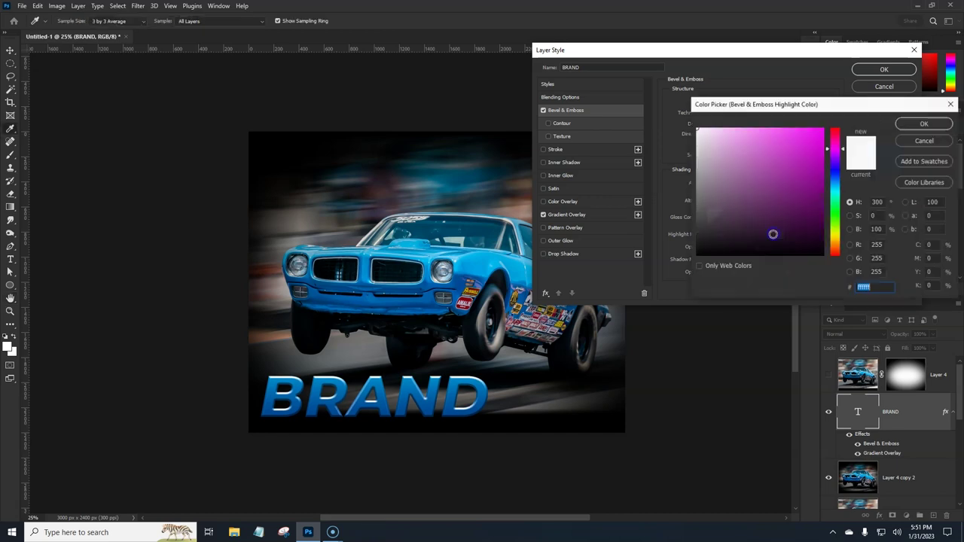
{"action": "left_click", "coordinate": [543, 265]}
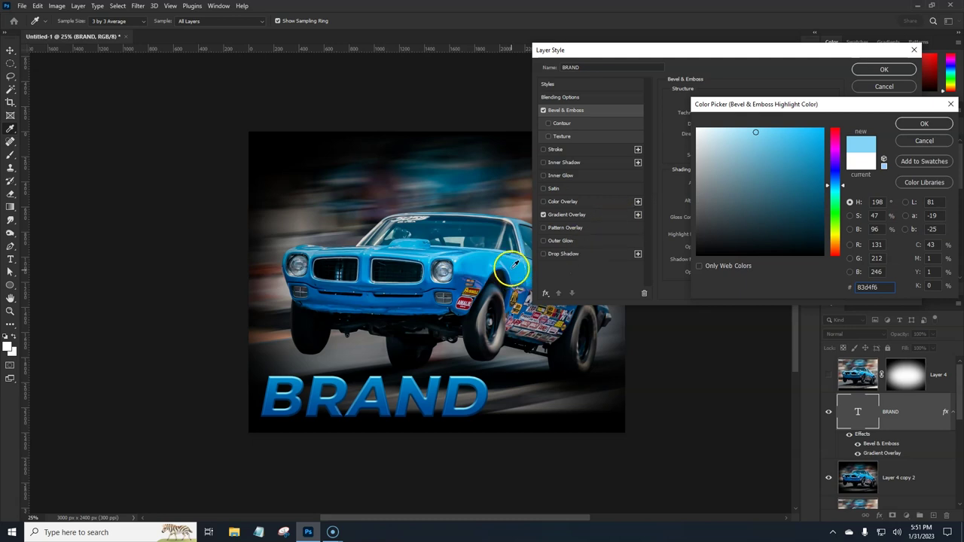
{"action": "left_click", "coordinate": [756, 133]}
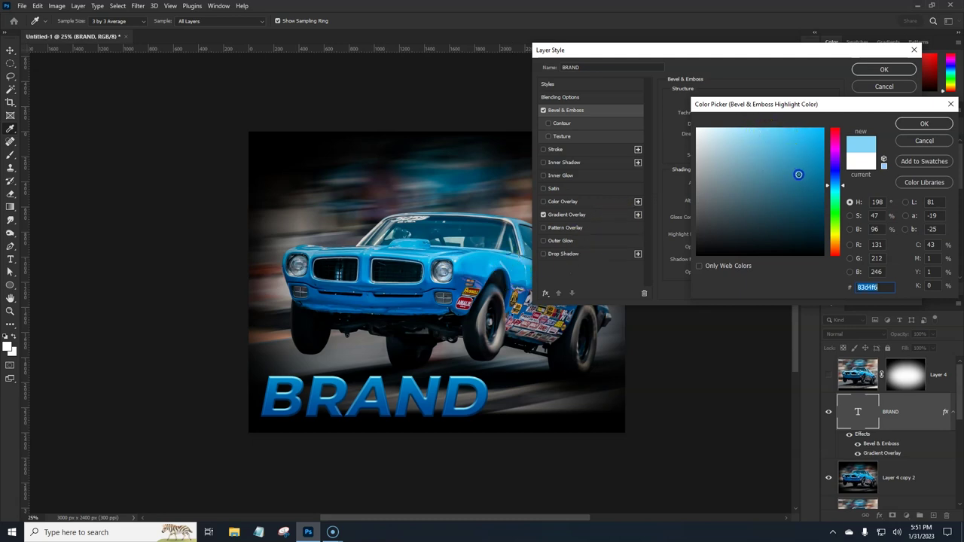
{"action": "left_click", "coordinate": [797, 174]}
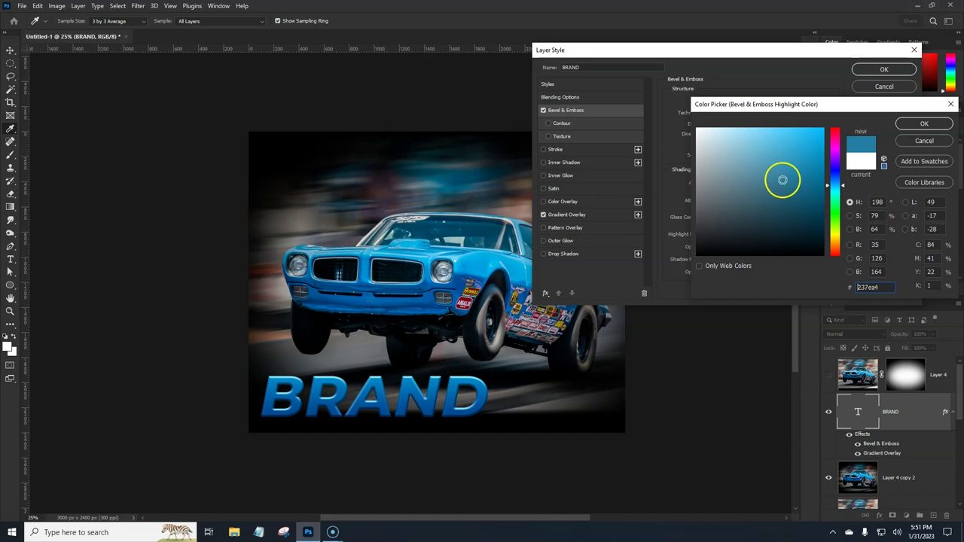
{"action": "left_click", "coordinate": [923, 124]}
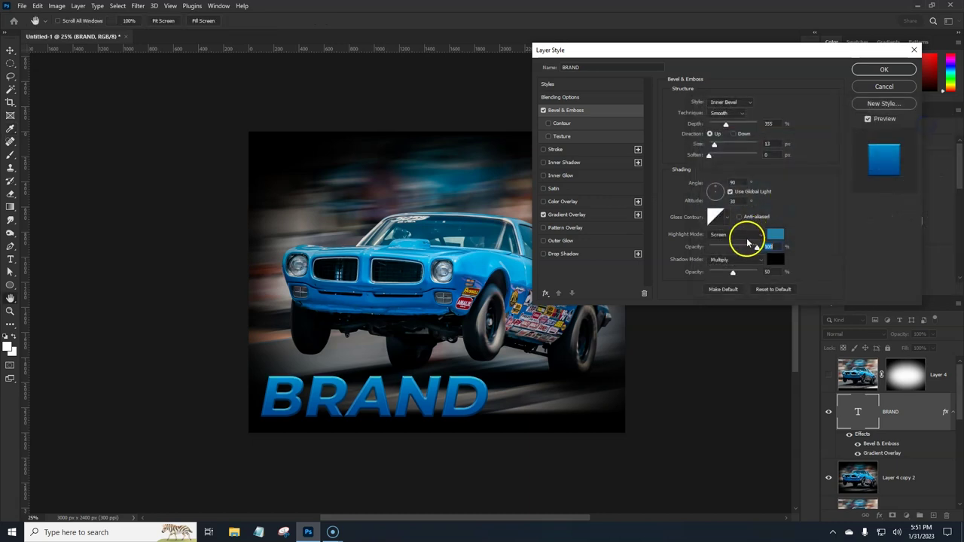
Try Normal as the bevel's highlight blend mode and settle on Linear Dodge (Add).
{"action": "left_click", "coordinate": [747, 237]}
{"action": "left_click", "coordinate": [728, 241]}
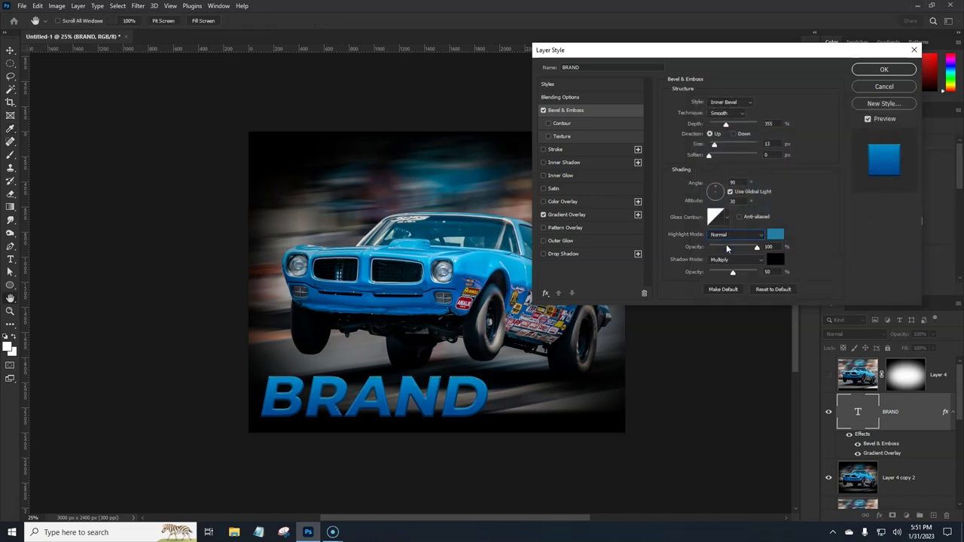
{"action": "left_click", "coordinate": [742, 236]}
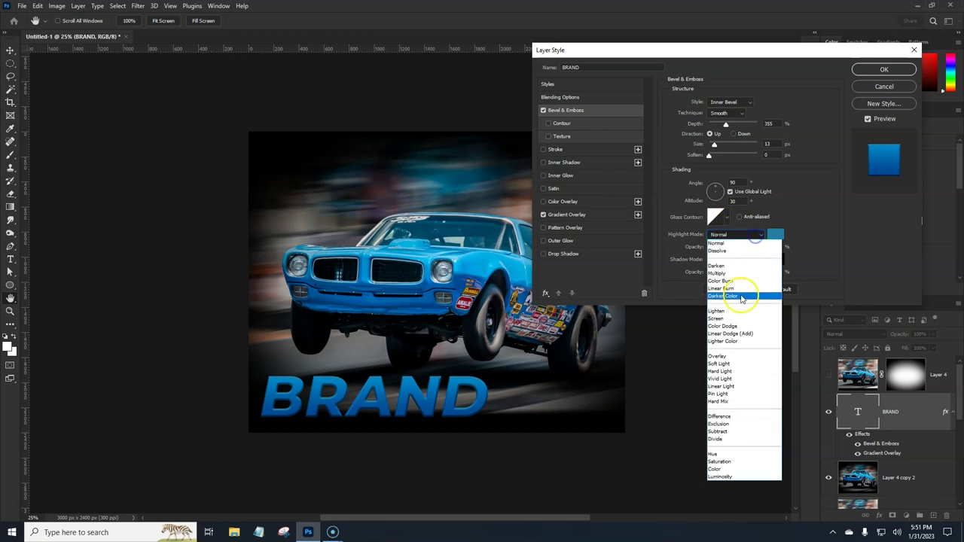
{"action": "left_click", "coordinate": [736, 334]}
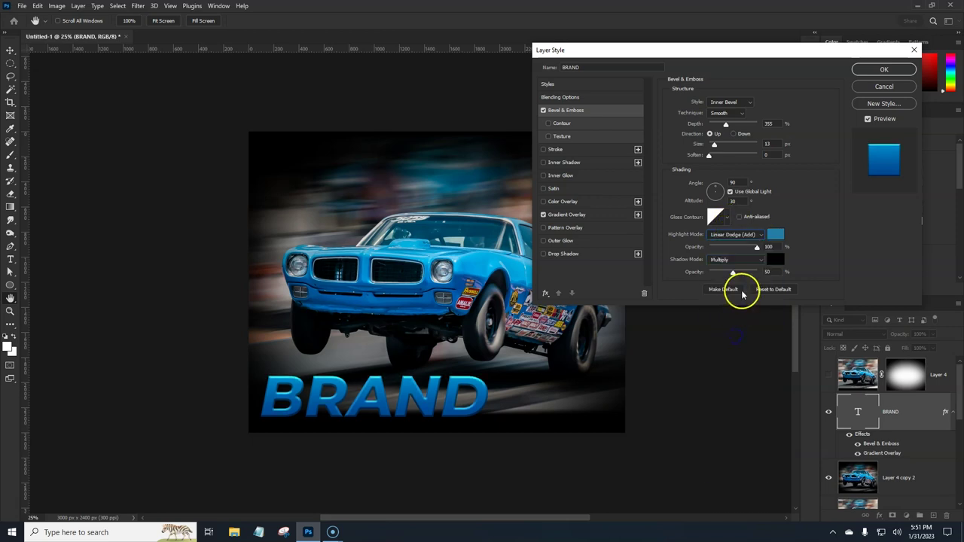
Darken the bevel highlight colour to #17526a and set the bevel's shadow opacity to 58%.
{"action": "left_click", "coordinate": [775, 234]}
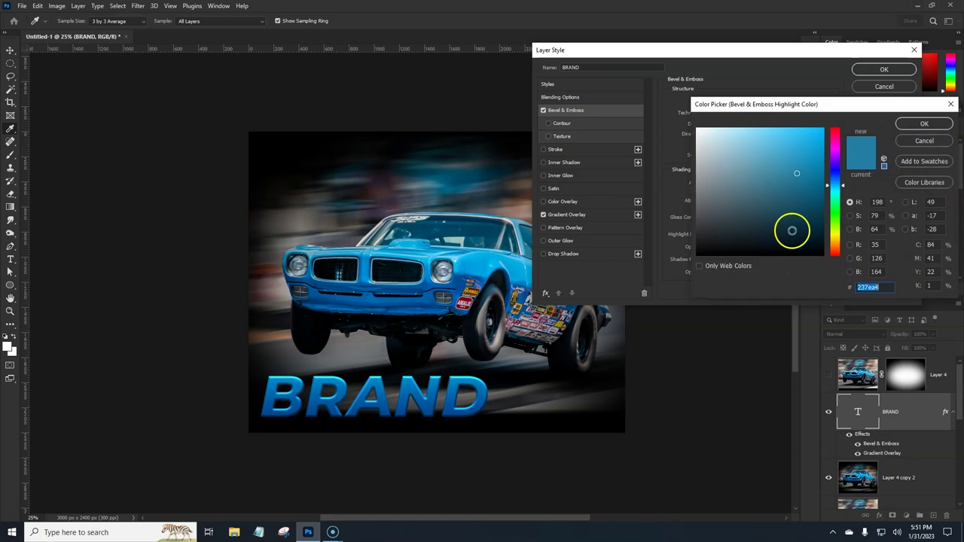
{"action": "left_click_drag", "start_coordinate": [798, 173], "coordinate": [794, 202]}
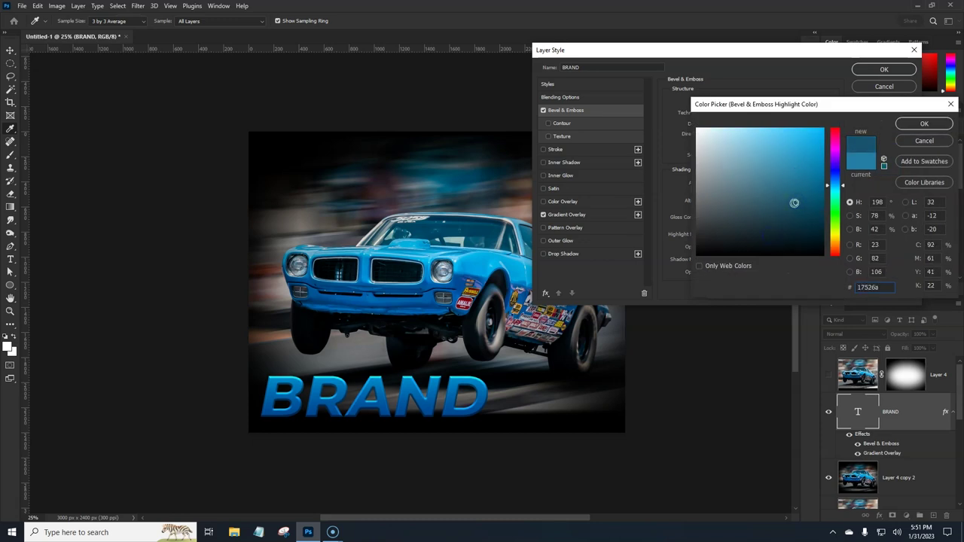
{"action": "left_click", "coordinate": [924, 124]}
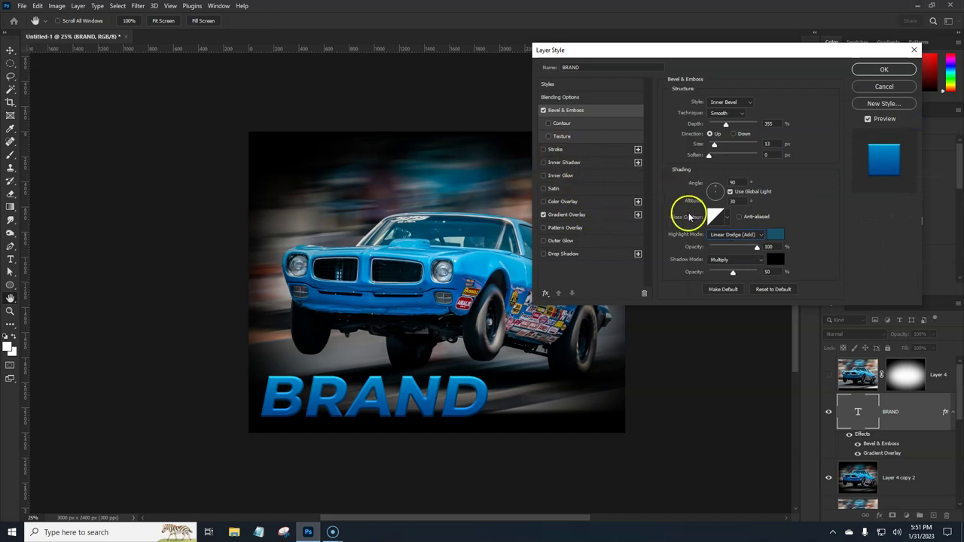
{"action": "mouse_move", "coordinate": [754, 248]}
{"action": "left_mouse_down"}
{"action": "mouse_move", "coordinate": [667, 249]}
{"action": "mouse_move", "coordinate": [750, 253]}
{"action": "mouse_move", "coordinate": [736, 273]}
{"action": "mouse_move", "coordinate": [684, 278]}
{"action": "left_mouse_up"}
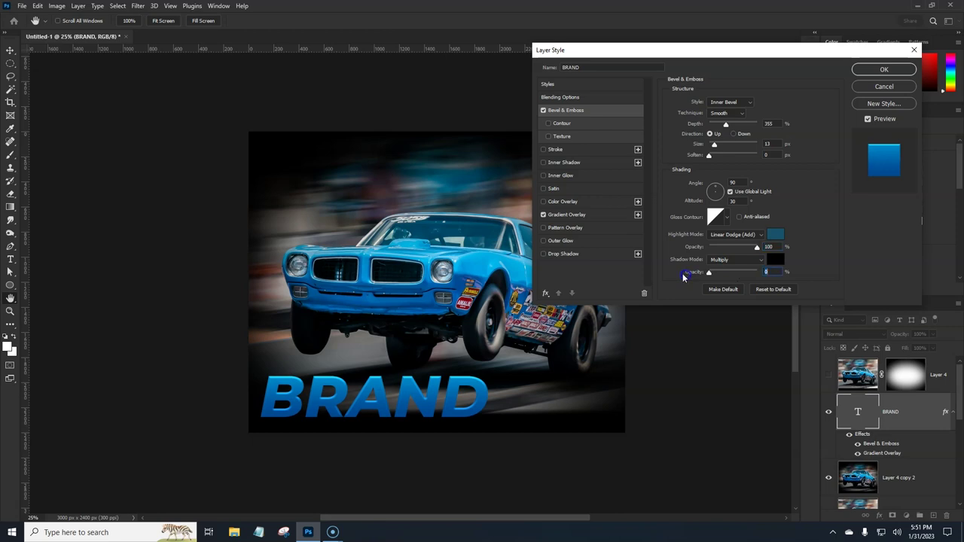
{"action": "left_click_drag", "start_coordinate": [717, 274], "coordinate": [723, 275]}
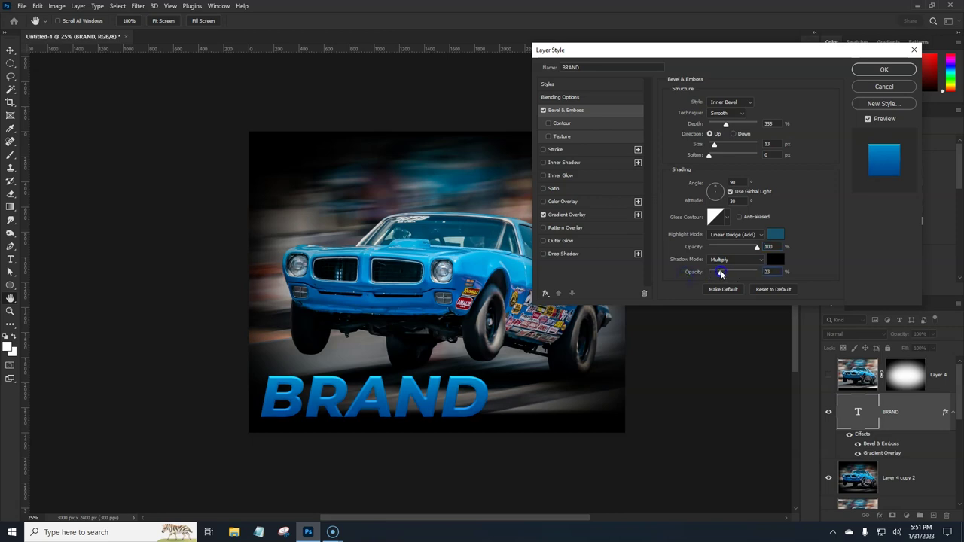
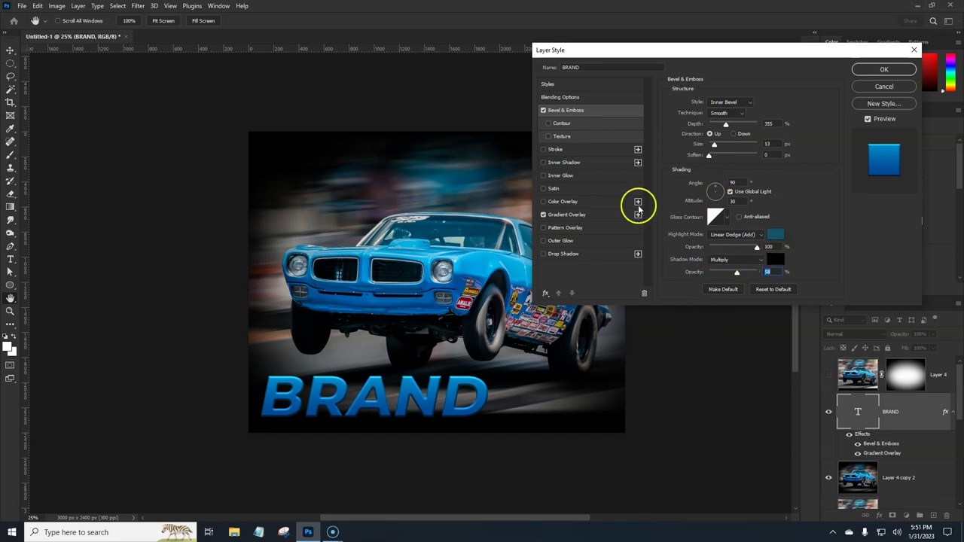
Add a drop shadow to the BRAND text with 100% opacity, 12 px distance and 57 px size, and apply the layer style.
{"action": "left_click", "coordinate": [574, 255]}
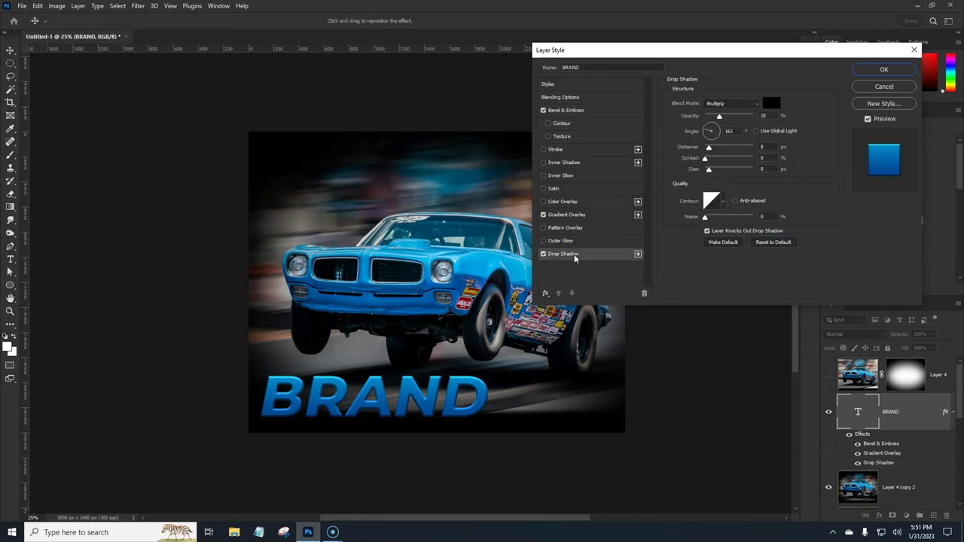
{"action": "left_click_drag", "start_coordinate": [718, 116], "coordinate": [777, 119]}
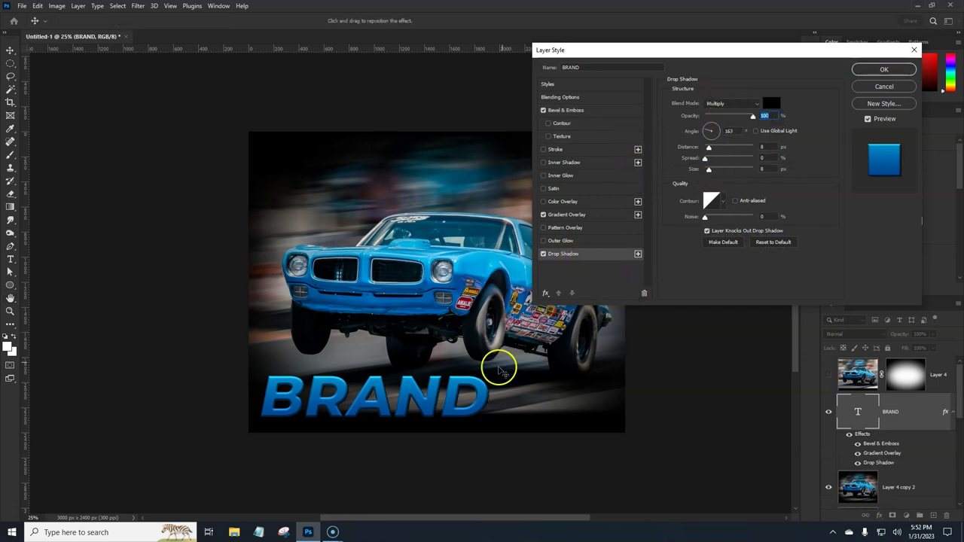
{"action": "mouse_move", "coordinate": [486, 408]}
{"action": "left_mouse_down"}
{"action": "mouse_move", "coordinate": [499, 405]}
{"action": "mouse_move", "coordinate": [490, 323]}
{"action": "mouse_move", "coordinate": [428, 388]}
{"action": "mouse_move", "coordinate": [531, 395]}
{"action": "mouse_move", "coordinate": [489, 411]}
{"action": "left_mouse_up"}
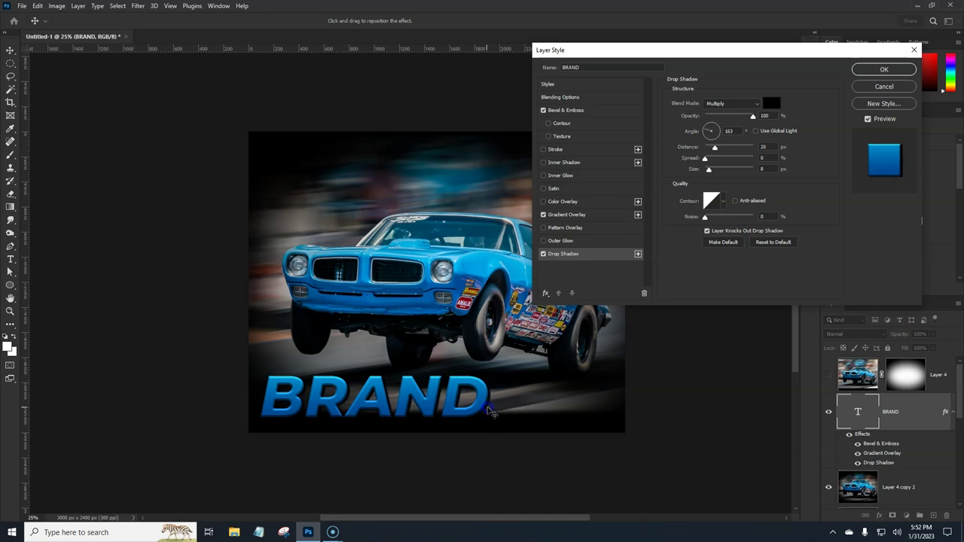
{"action": "left_click_drag", "start_coordinate": [709, 169], "coordinate": [717, 176]}
{"action": "left_click_drag", "start_coordinate": [718, 173], "coordinate": [712, 150]}
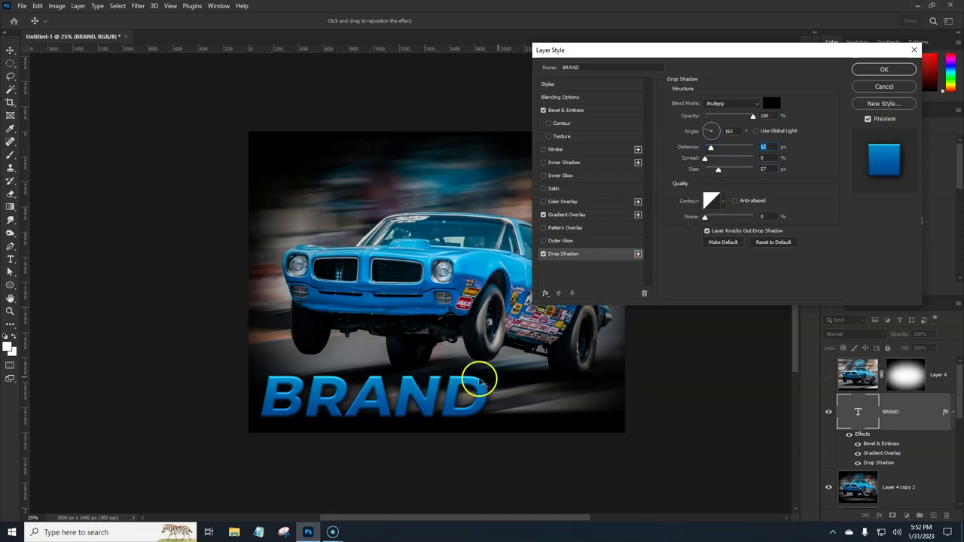
{"action": "left_click", "coordinate": [884, 69]}
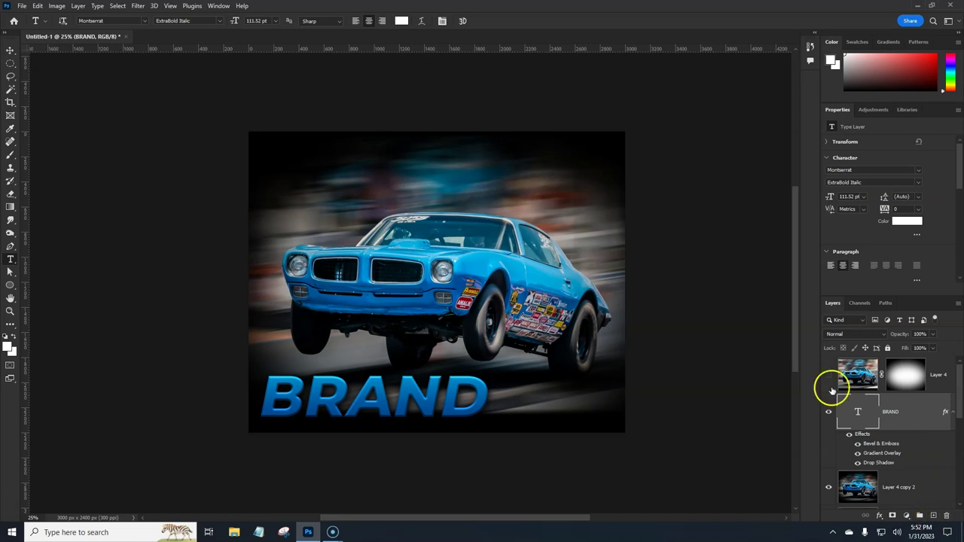
Add a new text layer reading SD-455 above the car.
{"action": "left_click", "coordinate": [434, 162]}
{"action": "left_click", "coordinate": [433, 197]}
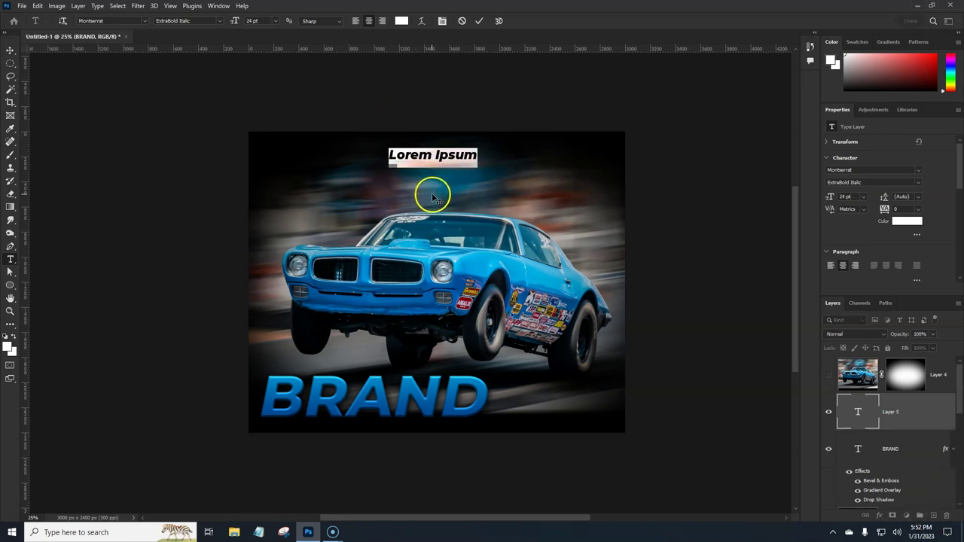
{"action": "type", "text": "SD"}
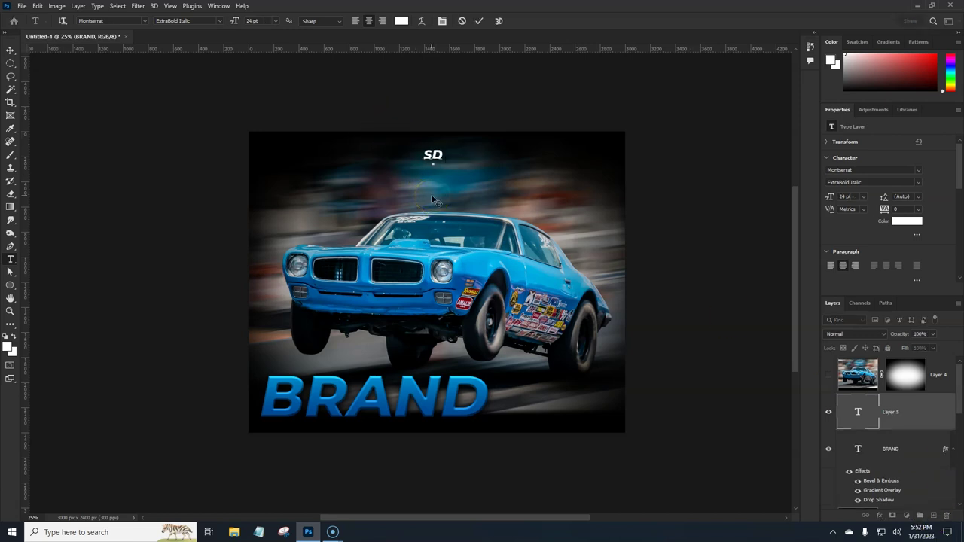
{"action": "type", "text": "-455"}
{"action": "key", "text": "ctrl+Return"}
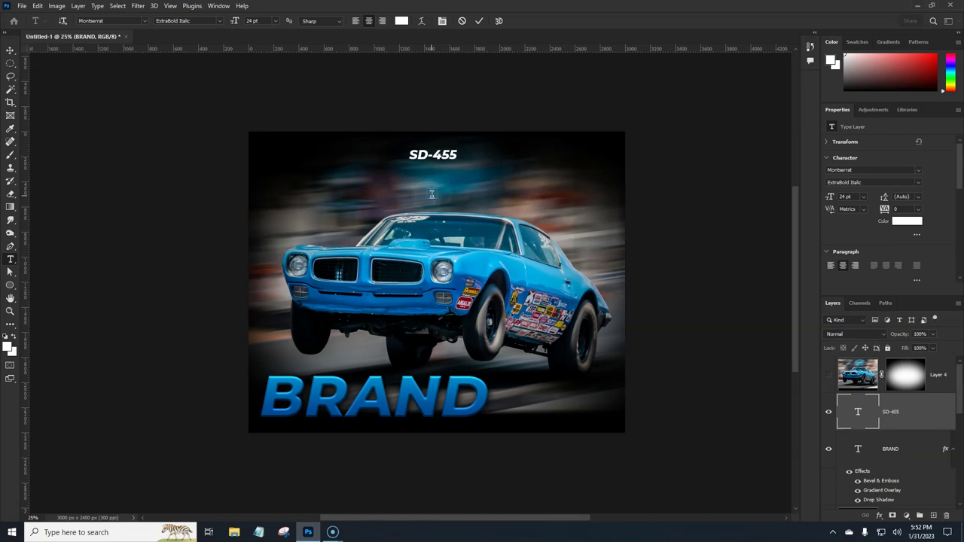
Scale the SD-455 text to about 349% and place it just behind the car's roofline, overlapping the roof.
{"action": "key", "text": "ctrl+t"}
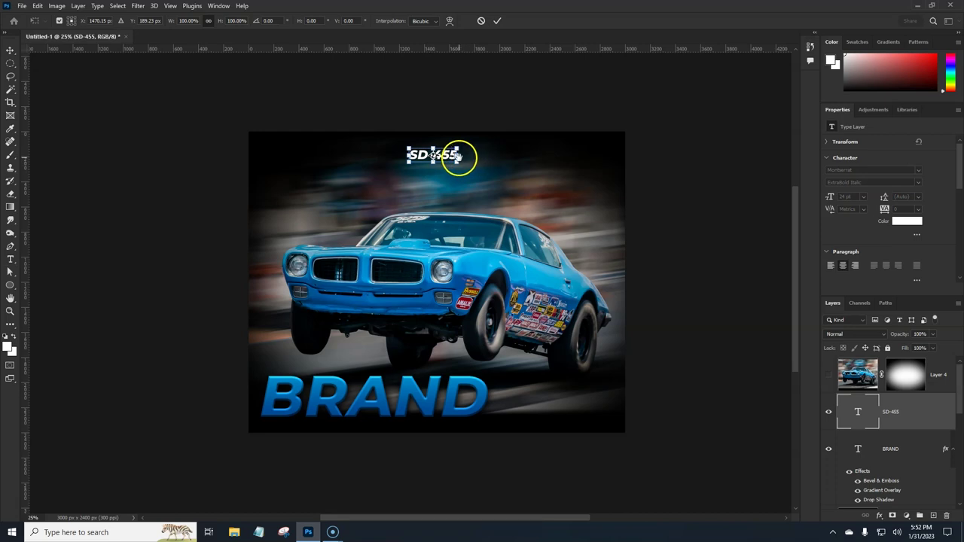
{"action": "left_click_drag", "start_coordinate": [458, 156], "coordinate": [505, 152]}
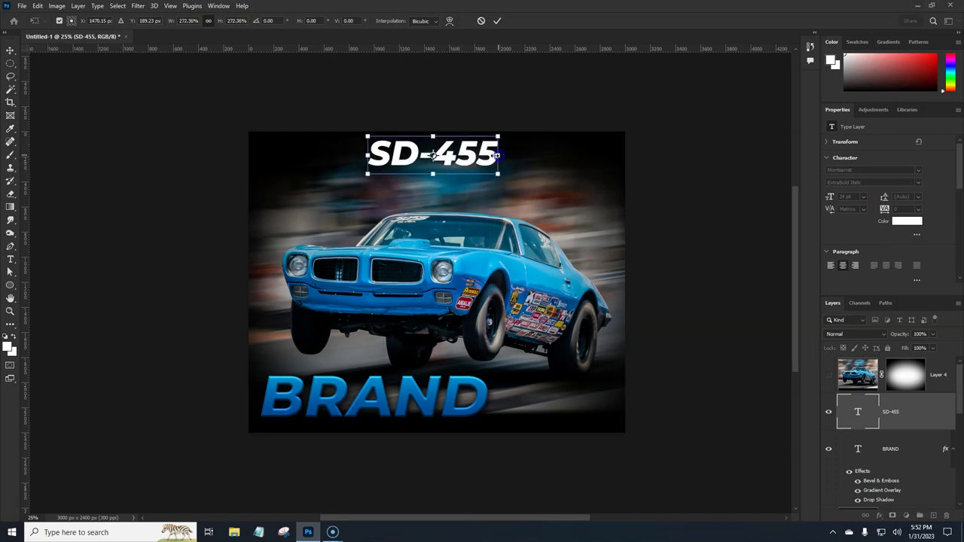
{"action": "left_click_drag", "start_coordinate": [474, 192], "coordinate": [504, 209]}
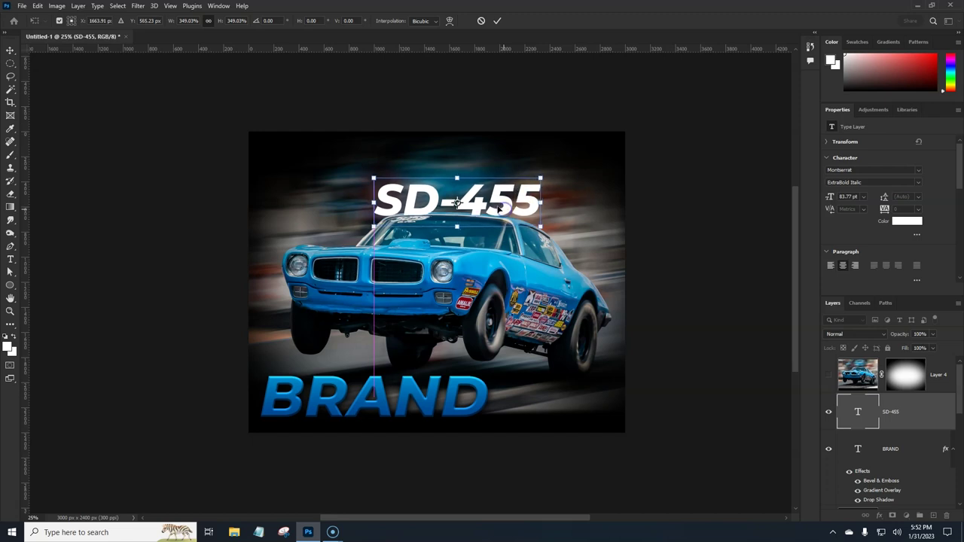
{"action": "key", "text": "Return"}
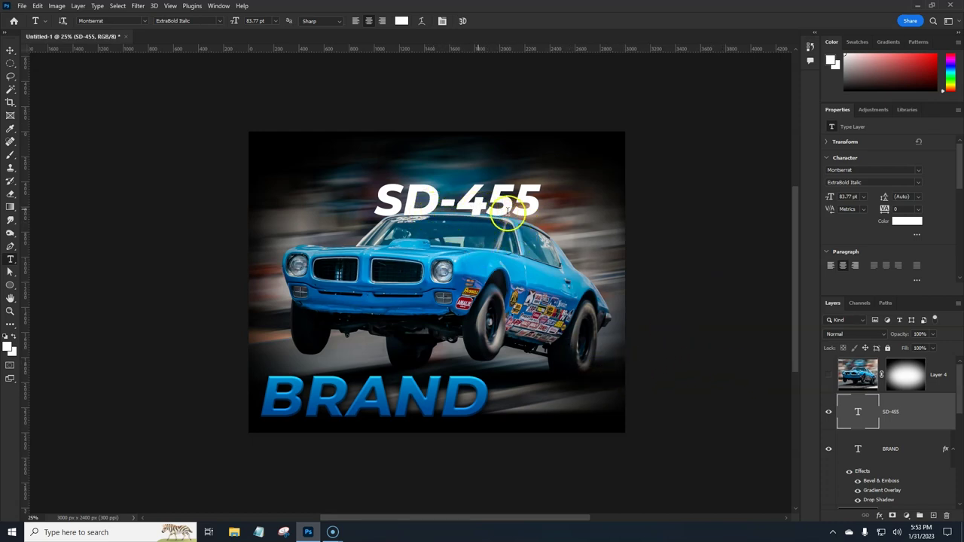
Load the car's outline as a selection, mask it out of the SD-455 layer, and unlink the mask with the text active.
{"action": "left_click_drag", "start_coordinate": [959, 393], "coordinate": [961, 445]}
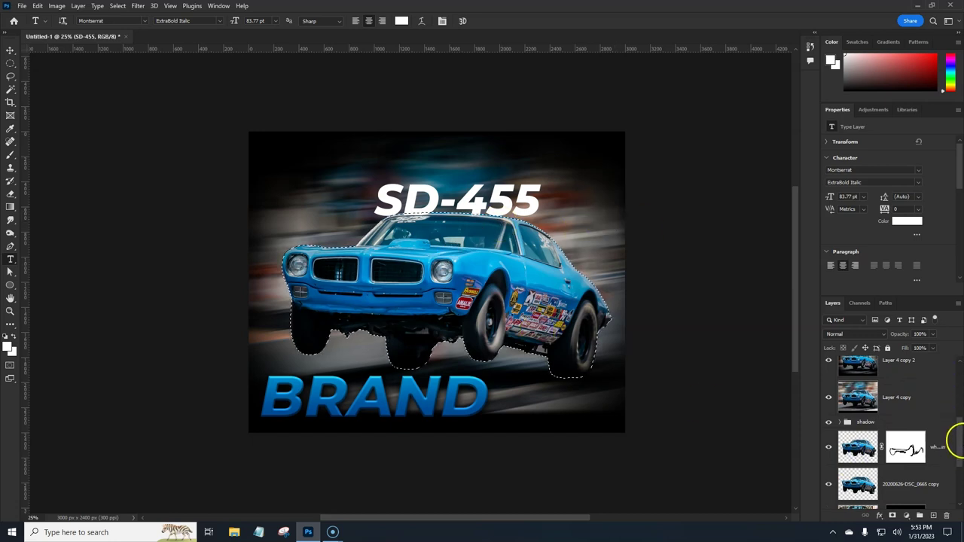
{"action": "left_click_drag", "start_coordinate": [955, 440], "coordinate": [961, 393]}
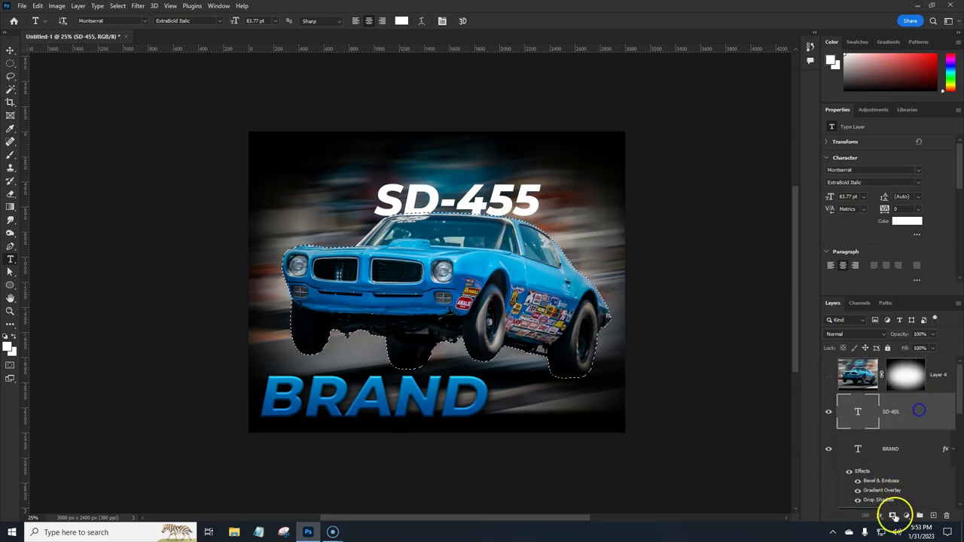
{"action": "left_click", "coordinate": [892, 517]}
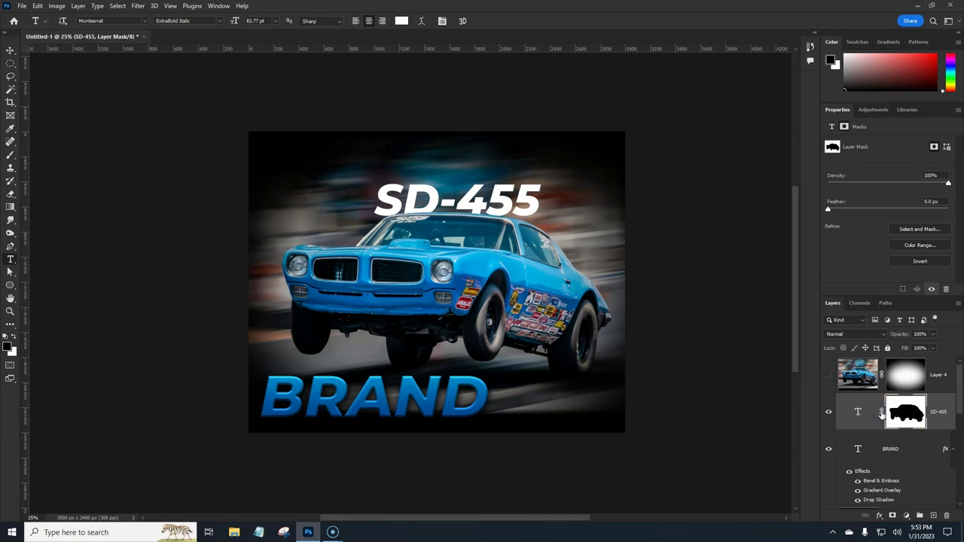
{"action": "left_click", "coordinate": [859, 414]}
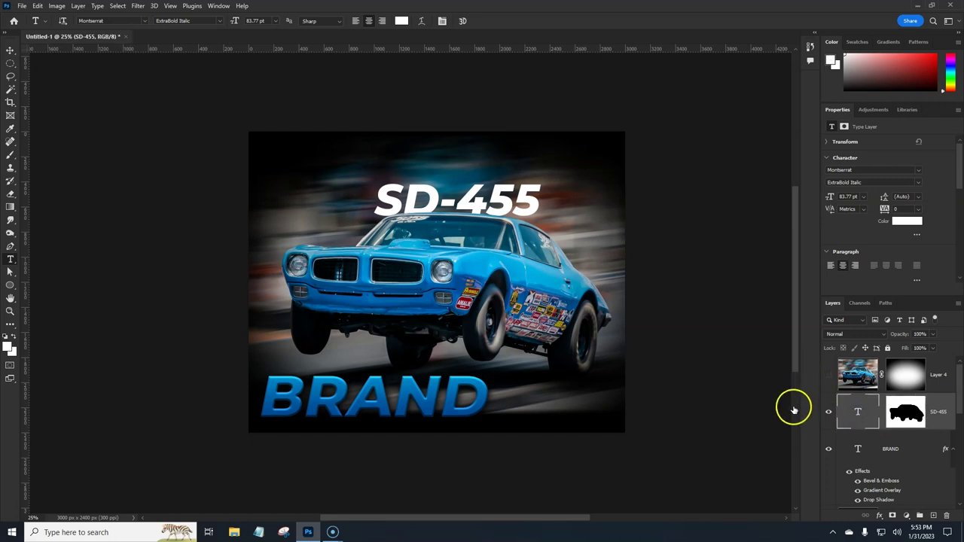
Nudge the SD-455 text slightly down and to the left while its car-shaped mask stays in place.
{"action": "key", "text": "ctrl+t"}
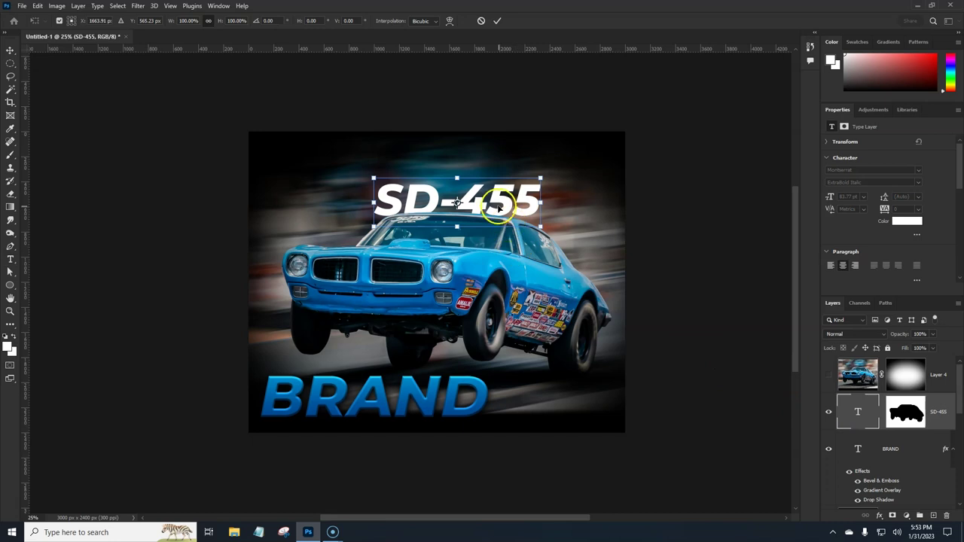
{"action": "mouse_move", "coordinate": [514, 215]}
{"action": "left_mouse_down"}
{"action": "mouse_move", "coordinate": [379, 279]}
{"action": "mouse_move", "coordinate": [400, 365]}
{"action": "mouse_move", "coordinate": [523, 361]}
{"action": "mouse_move", "coordinate": [607, 320]}
{"action": "mouse_move", "coordinate": [611, 249]}
{"action": "mouse_move", "coordinate": [599, 230]}
{"action": "mouse_move", "coordinate": [554, 219]}
{"action": "mouse_move", "coordinate": [441, 224]}
{"action": "mouse_move", "coordinate": [469, 210]}
{"action": "mouse_move", "coordinate": [471, 229]}
{"action": "mouse_move", "coordinate": [498, 212]}
{"action": "left_mouse_up"}
{"action": "key", "text": "Return"}
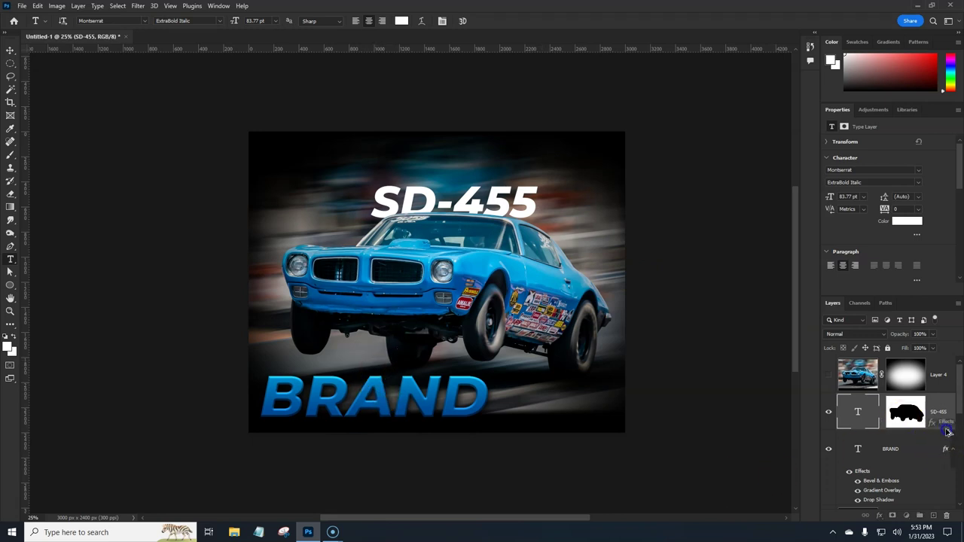
Copy the BRAND layer's effects onto SD-455 and set its bevel to 250% depth and 6 px size.
{"action": "left_click_drag", "start_coordinate": [940, 445], "coordinate": [934, 413]}
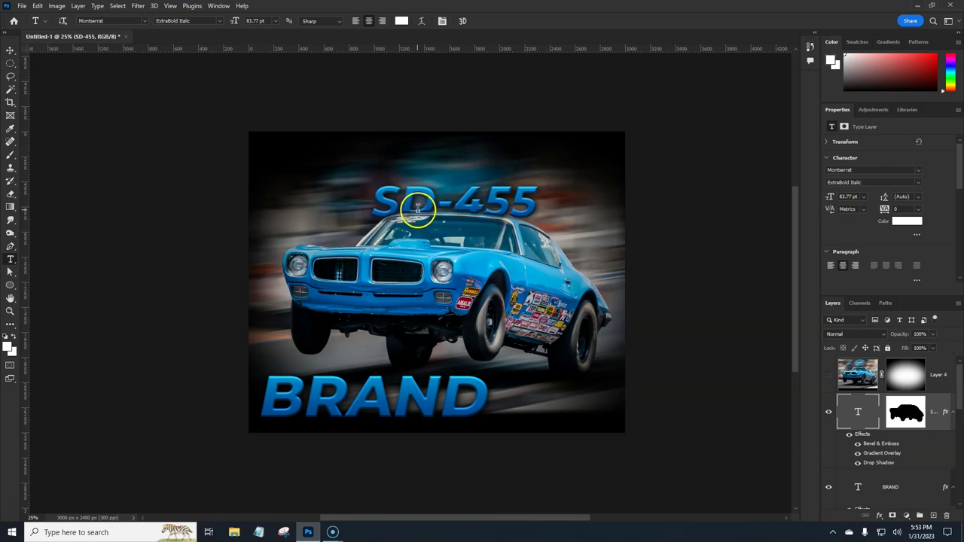
{"action": "double_click", "coordinate": [877, 444]}
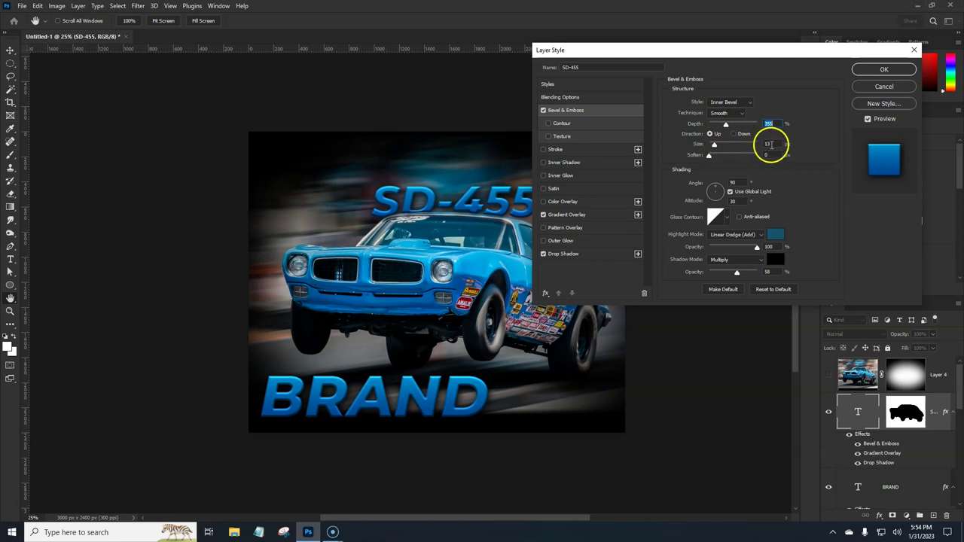
{"action": "key", "text": "Up"}
{"action": "key", "text": "Up"}
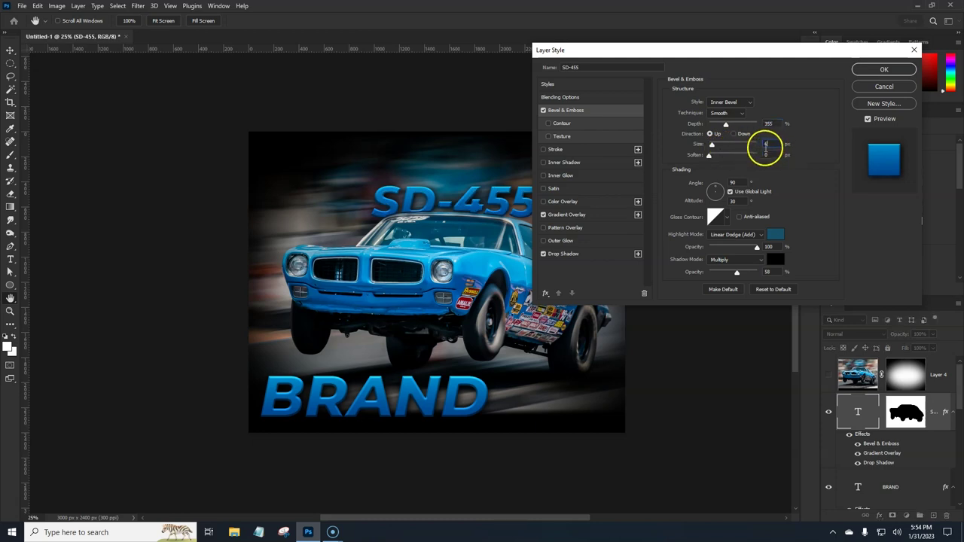
{"action": "left_click", "coordinate": [776, 125]}
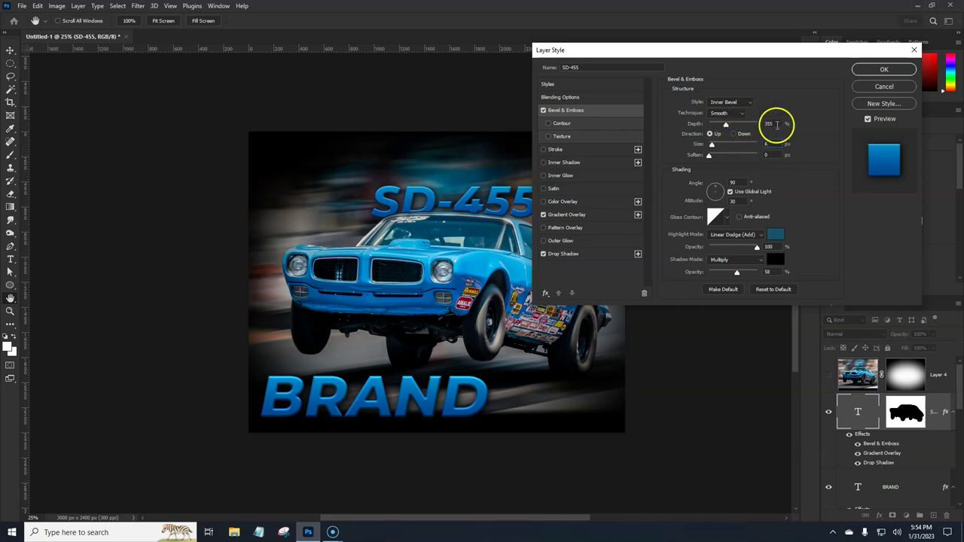
{"action": "type", "text": "250"}
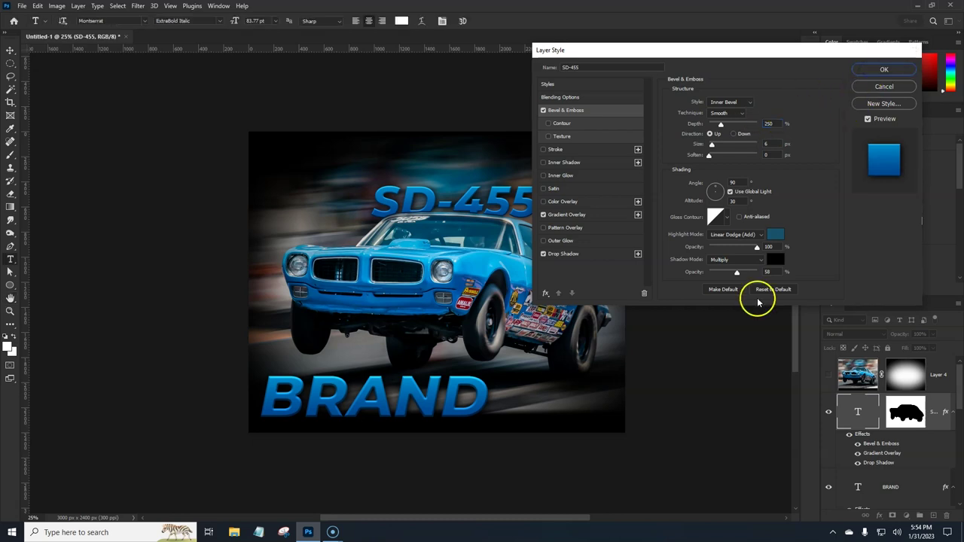
{"action": "key", "text": "Return"}
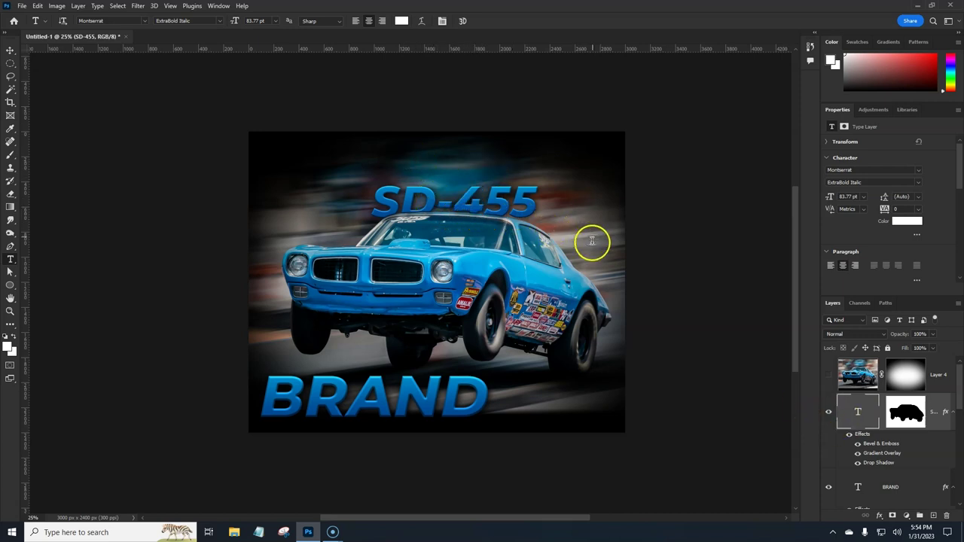
Try to convert the masked SD-455 layer to a smart object and warp it with the Arc style.
{"action": "right_click", "coordinate": [933, 425]}
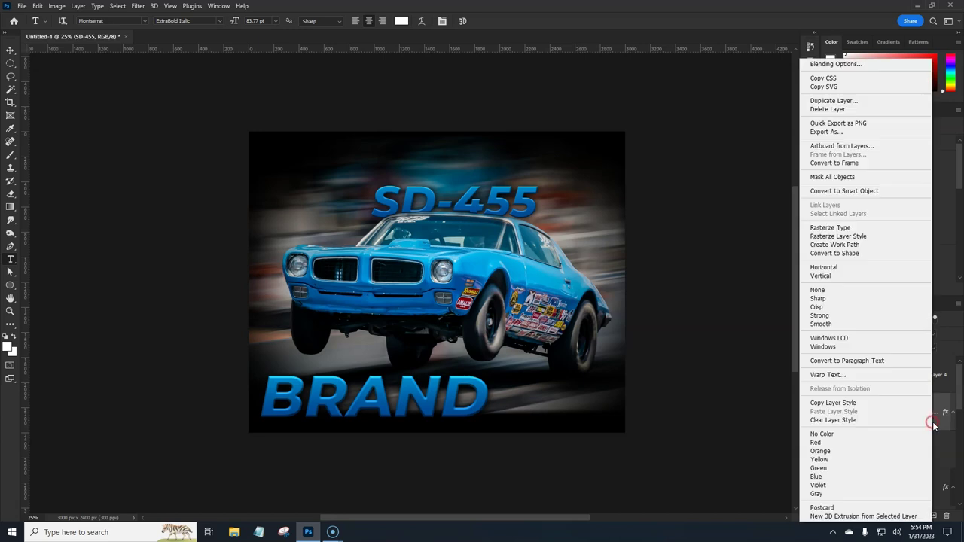
{"action": "left_click", "coordinate": [840, 194]}
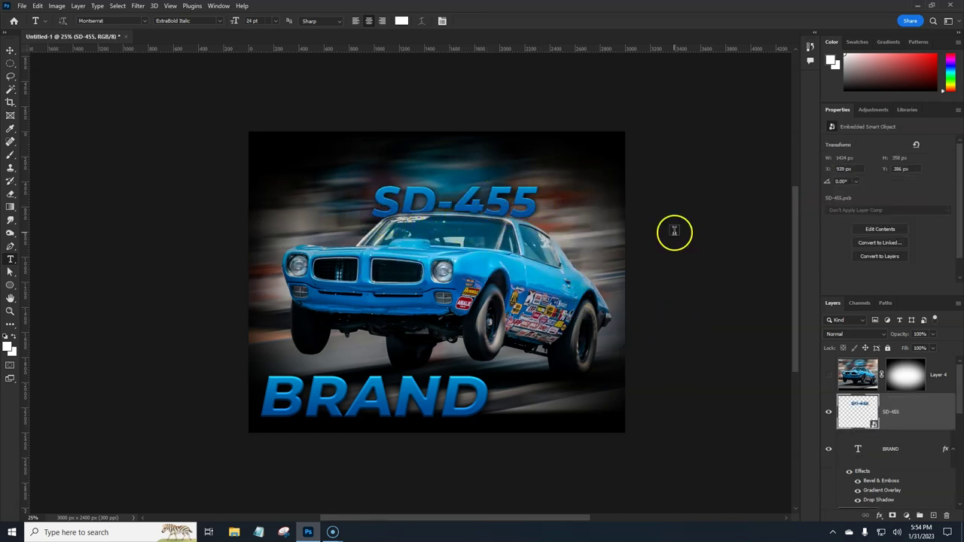
{"action": "left_click", "coordinate": [39, 7]}
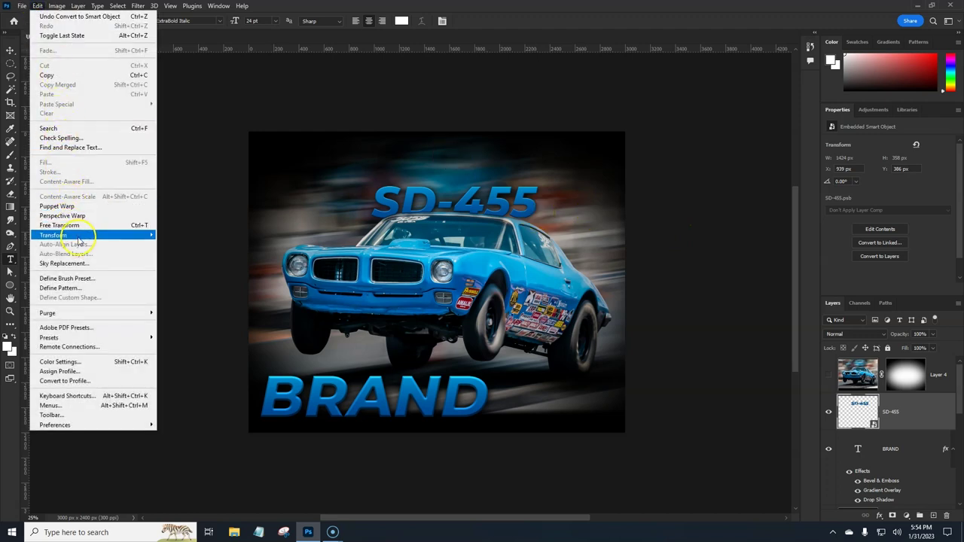
{"action": "mouse_move", "coordinate": [90, 235]}
{"action": "left_click", "coordinate": [184, 305]}
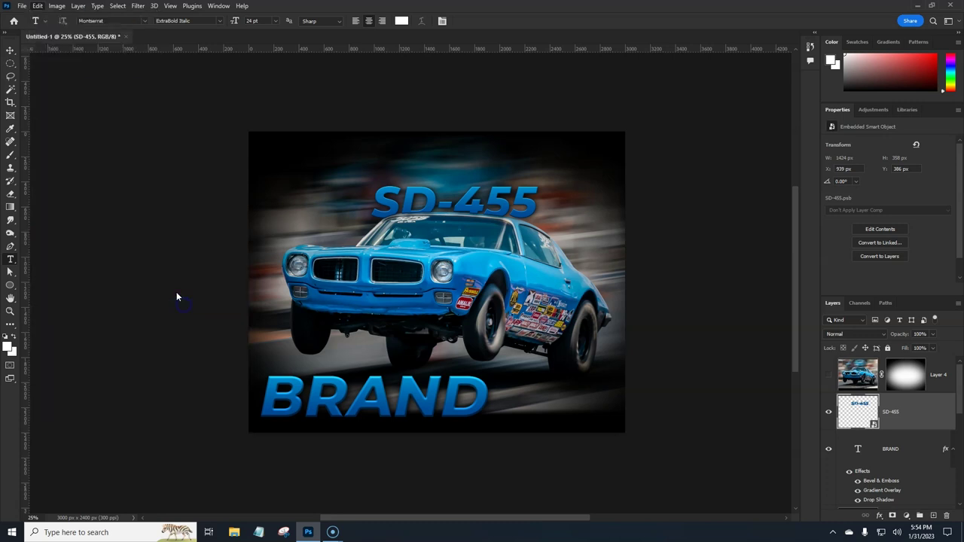
{"action": "left_click", "coordinate": [259, 22]}
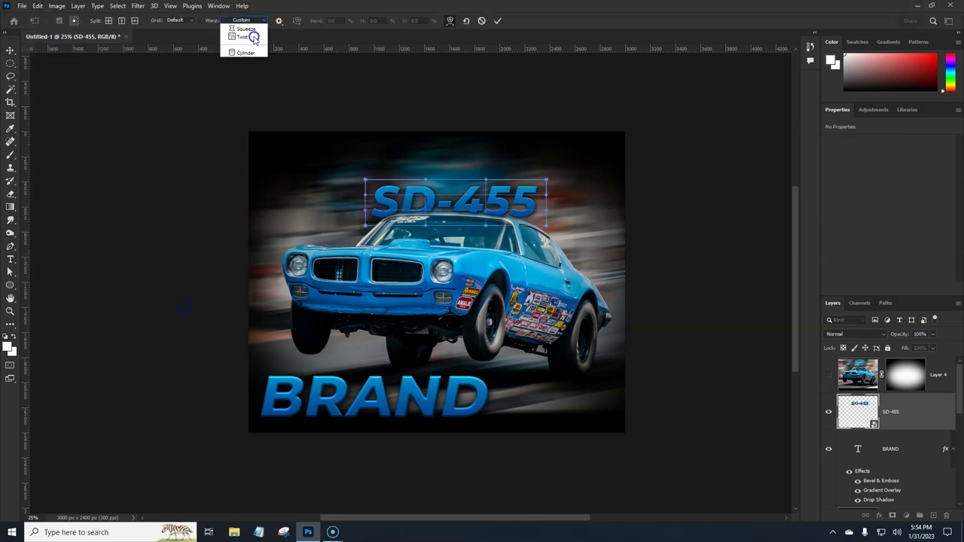
{"action": "left_click", "coordinate": [243, 48]}
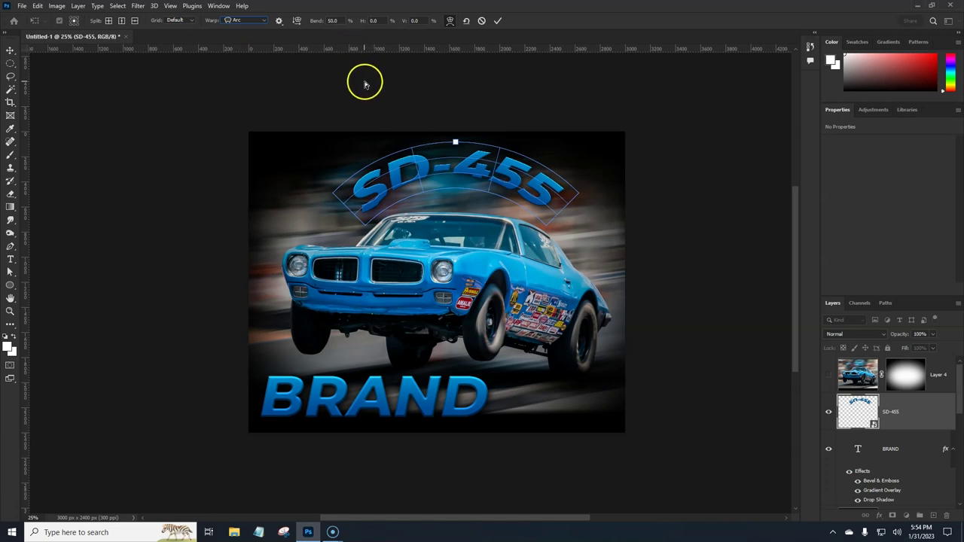
{"action": "left_click", "coordinate": [482, 21]}
{"action": "left_click", "coordinate": [931, 415]}
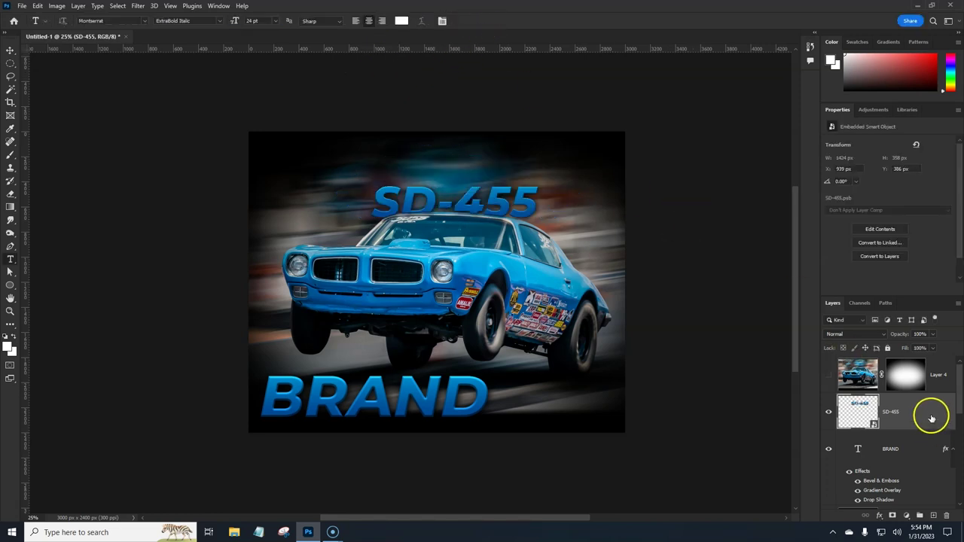
{"action": "key", "text": "ctrl+z"}
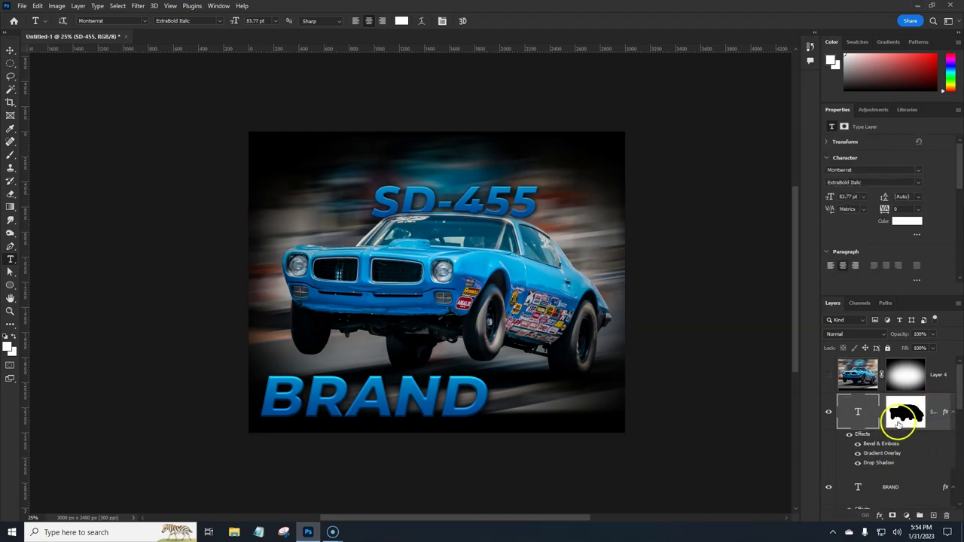
Delete the SD-455 layer's mask and convert the text layer to a smart object.
{"action": "left_click", "coordinate": [900, 422]}
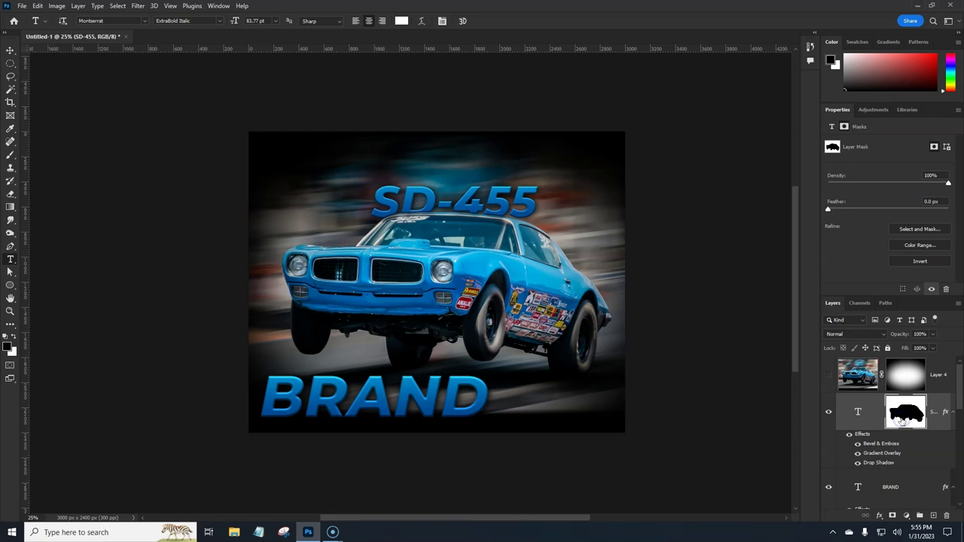
{"action": "right_click", "coordinate": [903, 420]}
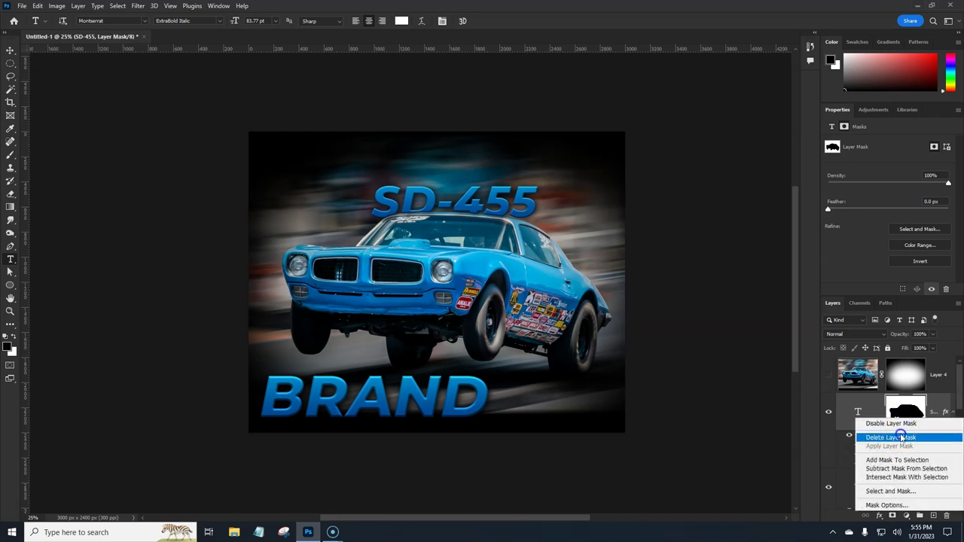
{"action": "left_click", "coordinate": [902, 438]}
{"action": "left_click", "coordinate": [910, 423]}
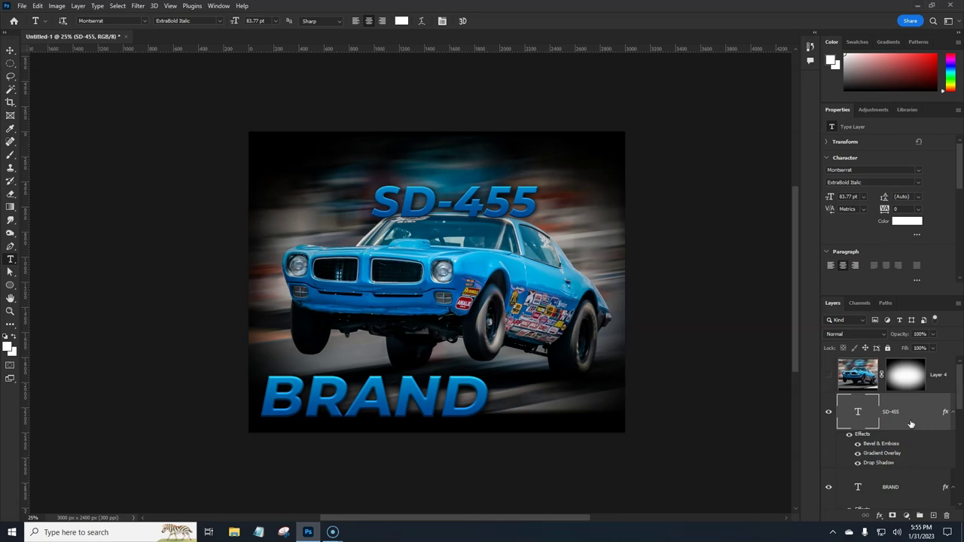
{"action": "right_click", "coordinate": [911, 424]}
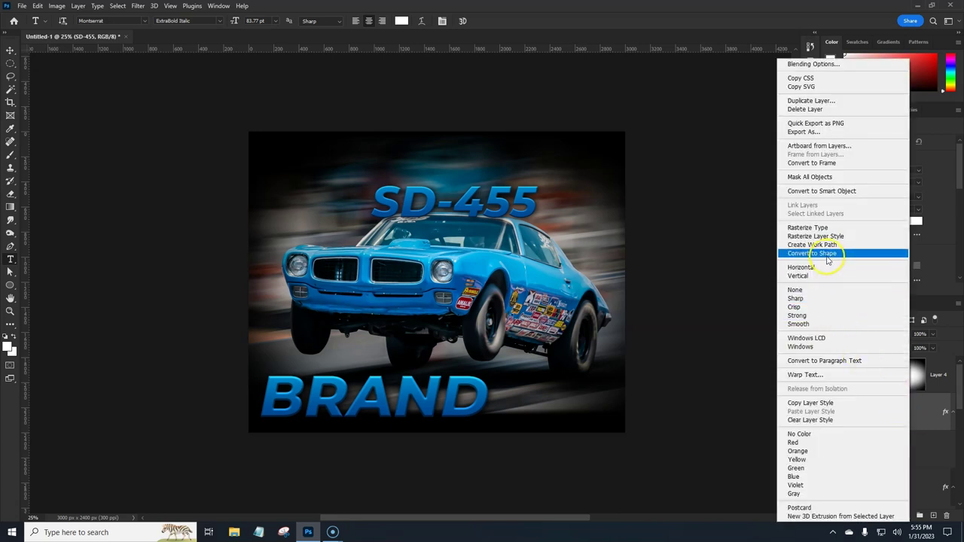
{"action": "left_click", "coordinate": [821, 192]}
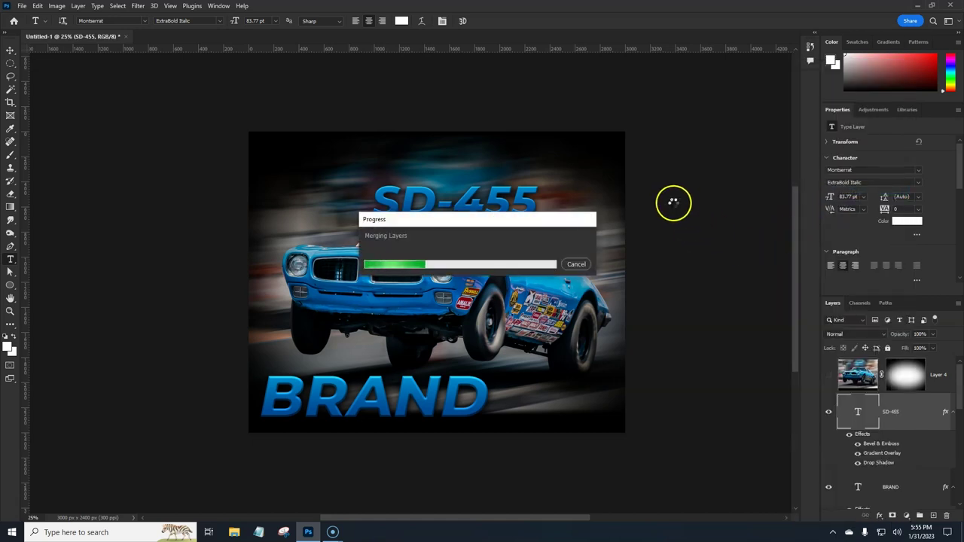
Warp SD-455 with the Arc style at about 31% bend and lower it so it overlaps the car's roofline.
{"action": "left_click", "coordinate": [38, 6]}
{"action": "mouse_move", "coordinate": [72, 236]}
{"action": "left_click", "coordinate": [173, 304]}
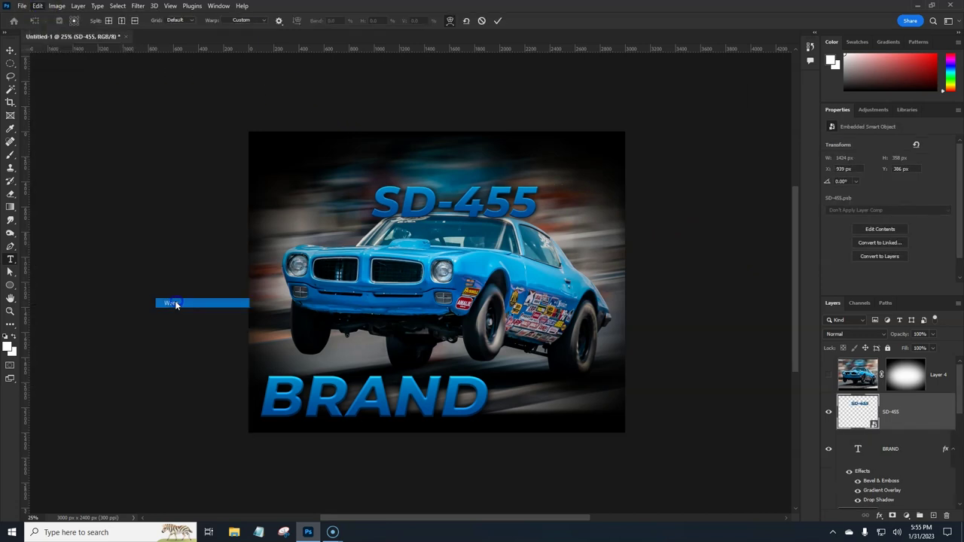
{"action": "left_click", "coordinate": [252, 21]}
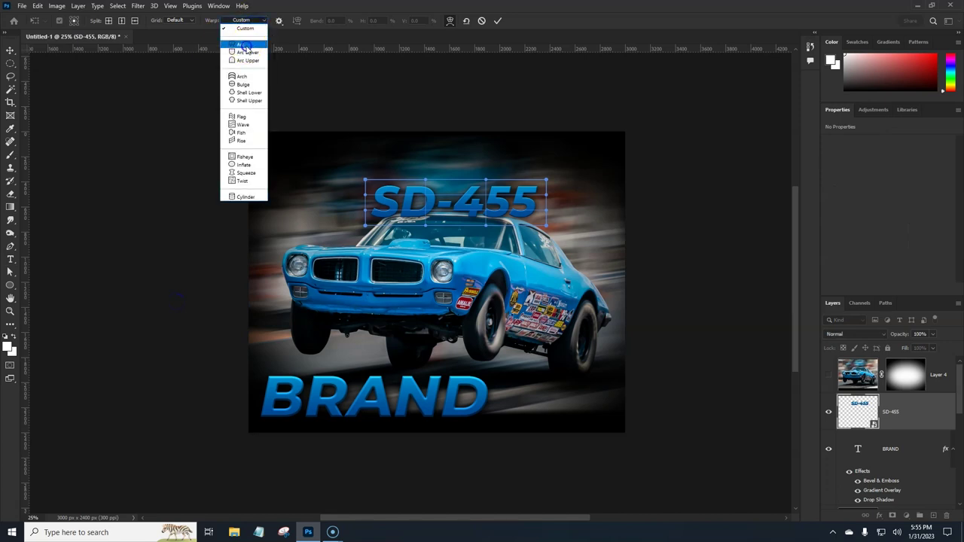
{"action": "left_click", "coordinate": [240, 43]}
{"action": "left_click_drag", "start_coordinate": [456, 154], "coordinate": [466, 204]}
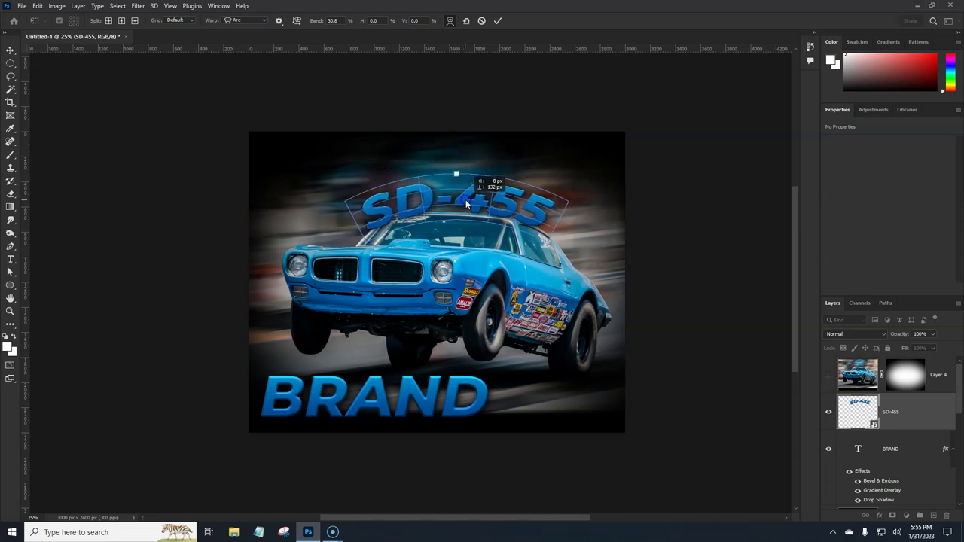
{"action": "left_click", "coordinate": [497, 21]}
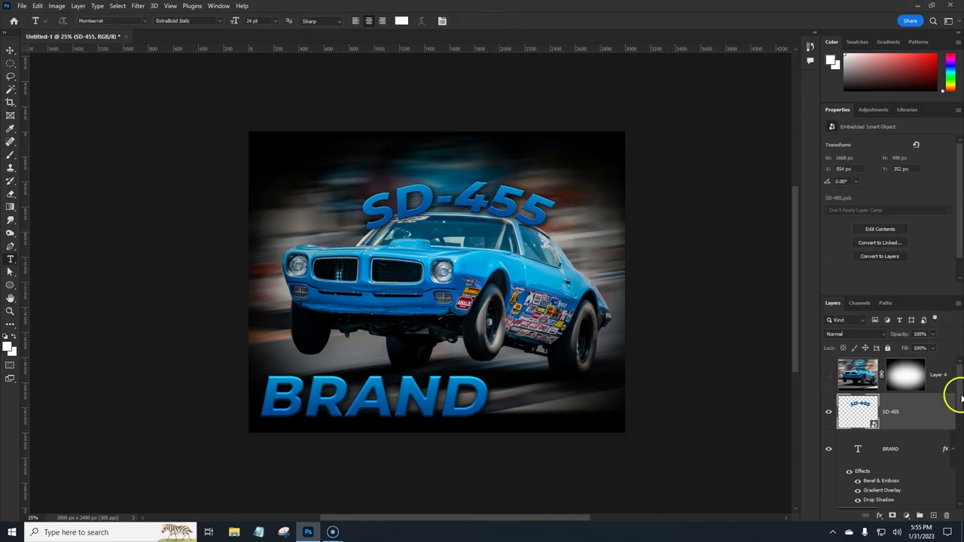
Load the car's outline from the wheel spin layer as a selection and mask the car shape out of SD-455.
{"action": "left_click_drag", "start_coordinate": [955, 401], "coordinate": [960, 448]}
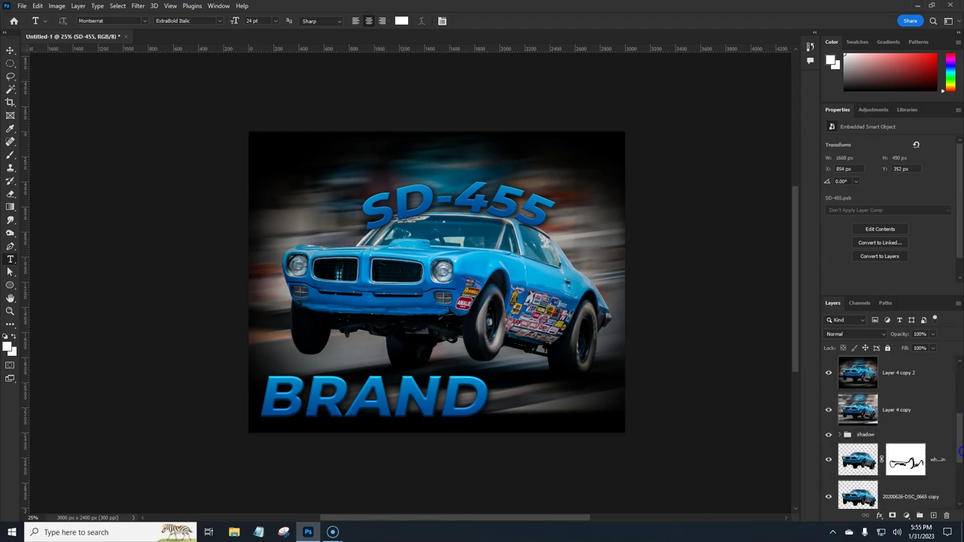
{"action": "scroll", "coordinate": [863, 461], "scroll_direction": "down", "scroll_amount": 1}
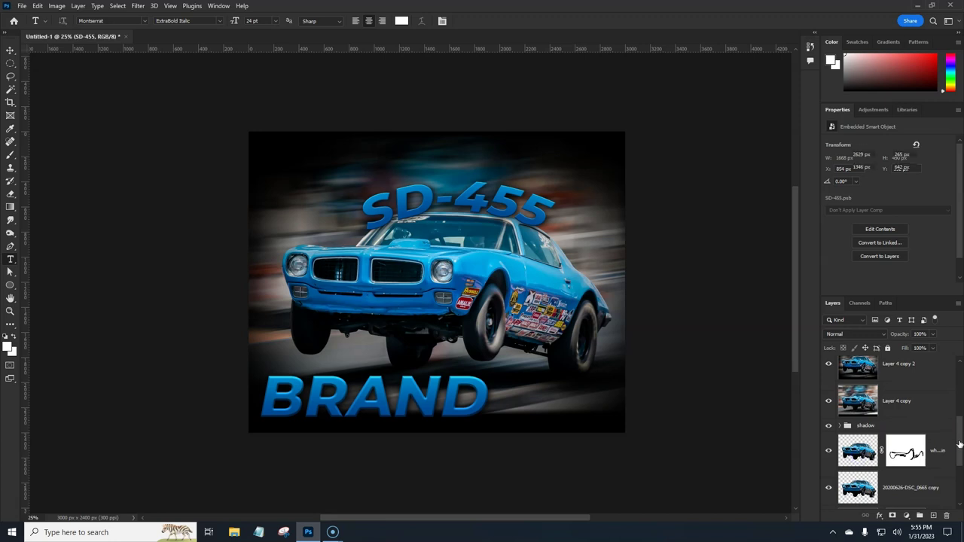
{"action": "left_click", "coordinate": [960, 445]}
{"action": "left_click", "coordinate": [863, 450]}
{"action": "left_click", "coordinate": [859, 452], "text": "ctrl"}
{"action": "left_click_drag", "start_coordinate": [958, 446], "coordinate": [962, 396]}
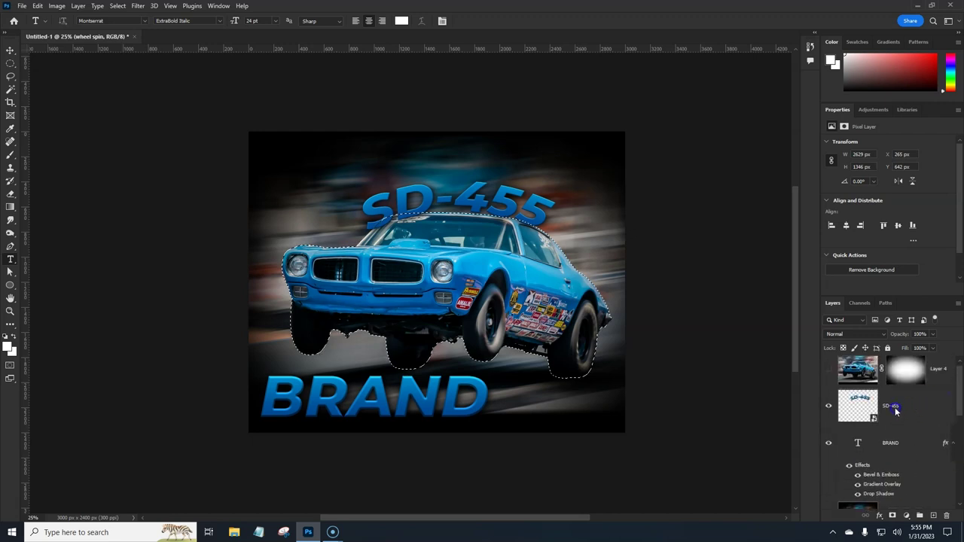
{"action": "left_click", "coordinate": [892, 413]}
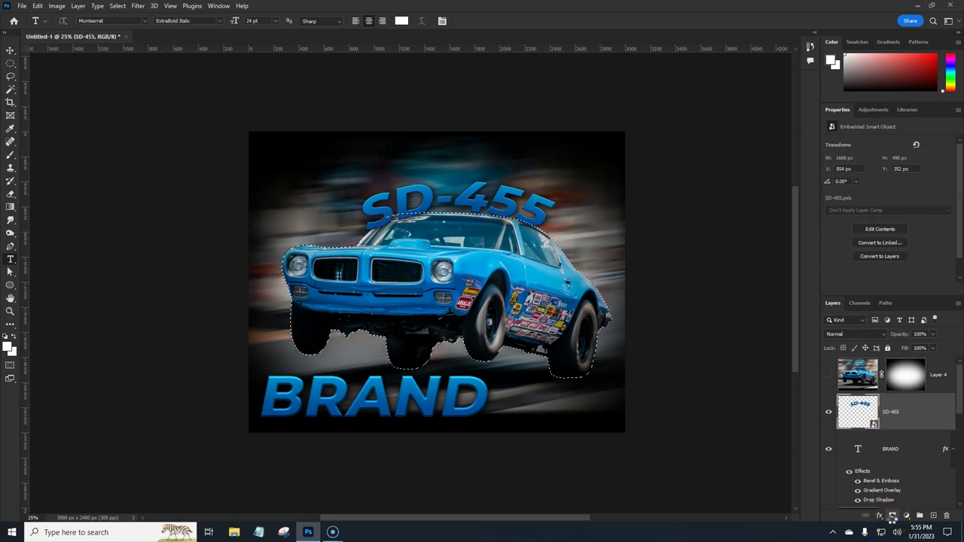
{"action": "left_click", "coordinate": [892, 516]}
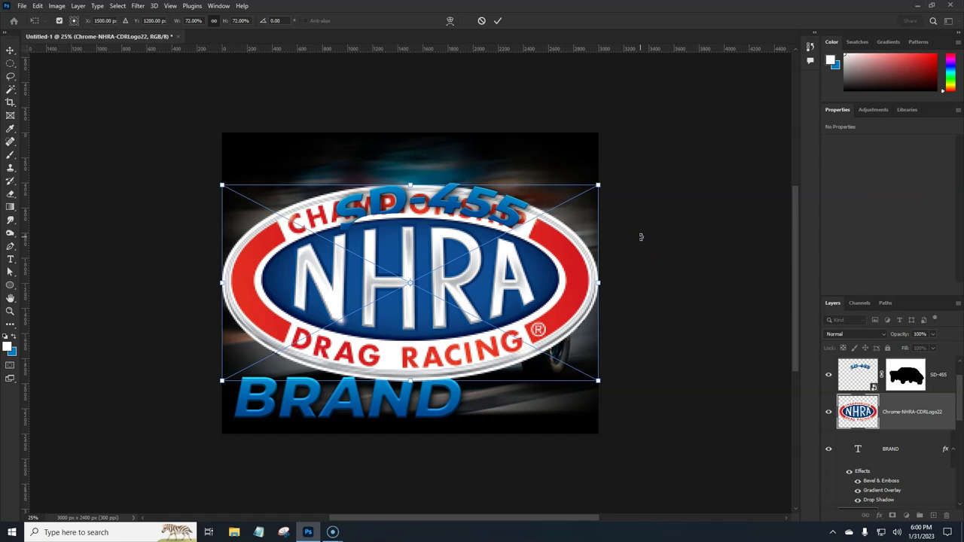
Scale the placed NHRA logo to about 32% and position it above the car's roof, behind the SD-455 text.
{"action": "left_click_drag", "start_coordinate": [602, 283], "coordinate": [476, 214]}
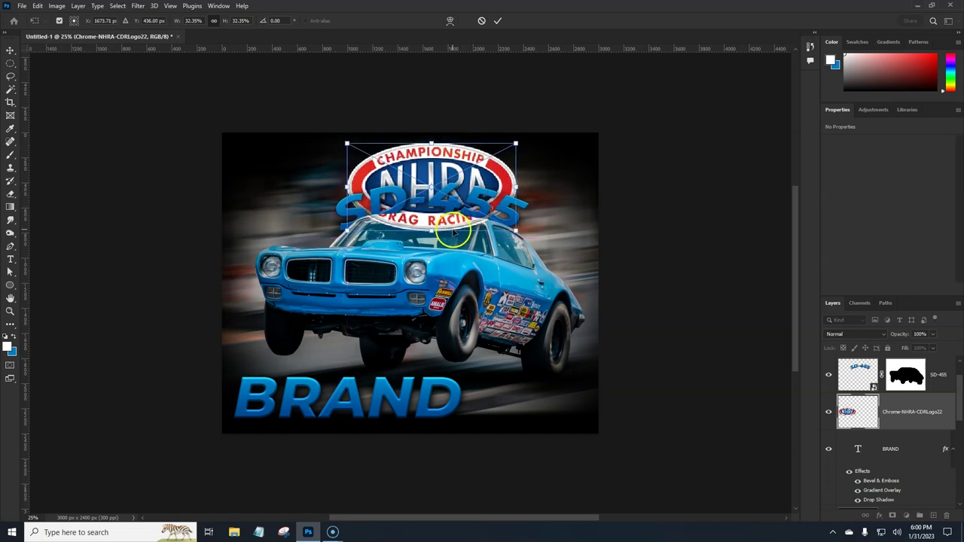
{"action": "key", "text": "Return"}
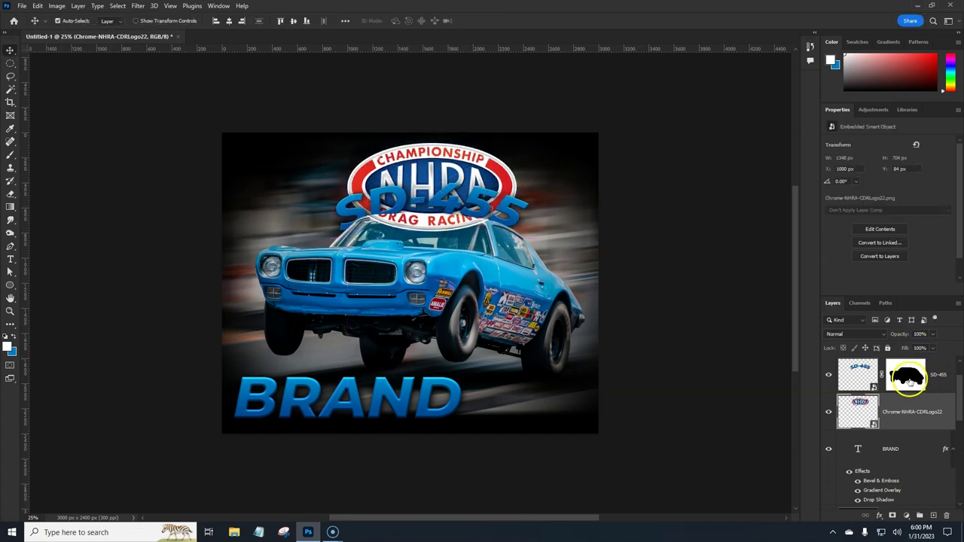
Copy the SD-455 layer's mask onto the NHRA logo layer and lower the logo's opacity to 41%.
{"action": "left_click_drag", "start_coordinate": [907, 382], "coordinate": [906, 413]}
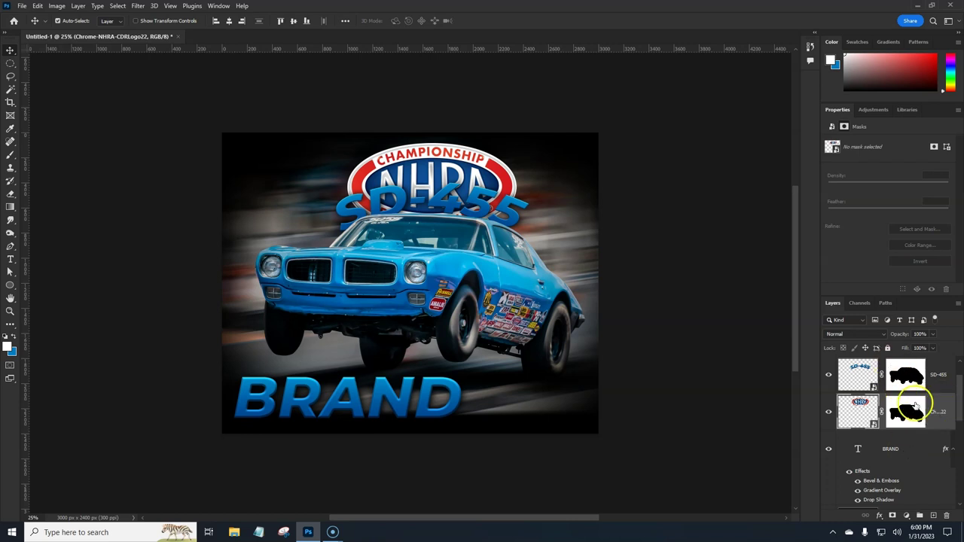
{"action": "left_click_drag", "start_coordinate": [899, 338], "coordinate": [875, 340]}
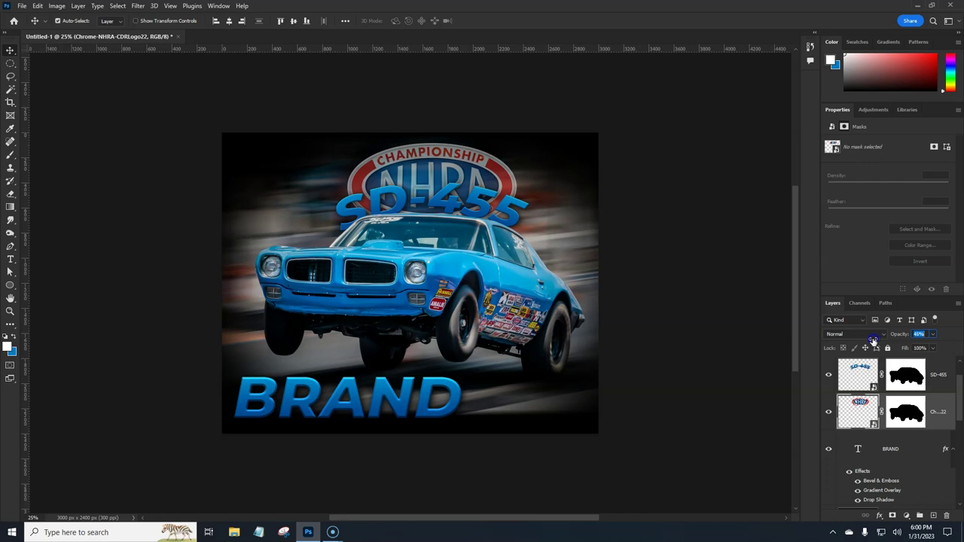
{"action": "left_click_drag", "start_coordinate": [872, 341], "coordinate": [870, 340]}
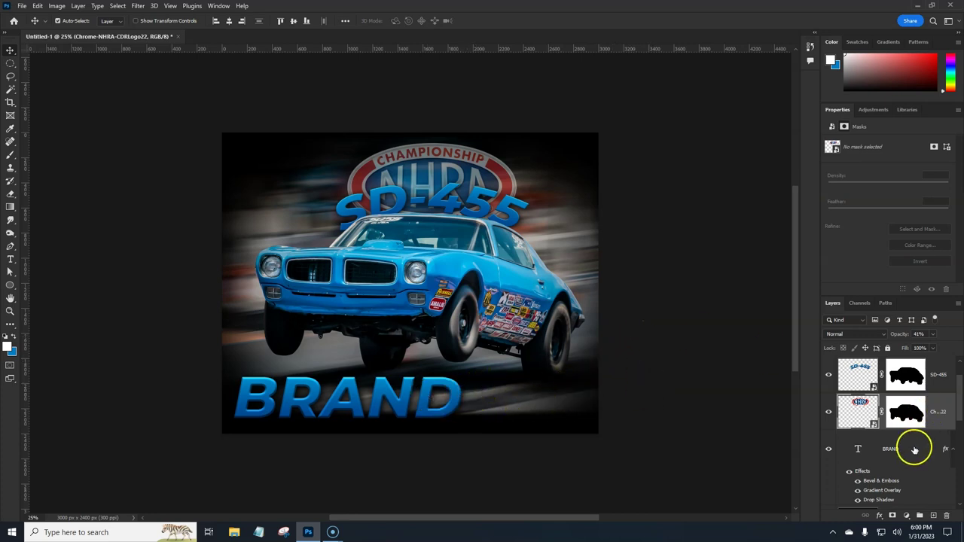
Place the Metallic_Texture (16).jpg image from the Textures and grunge folder as an embedded object above the BRAND text layer.
{"action": "left_click", "coordinate": [915, 451]}
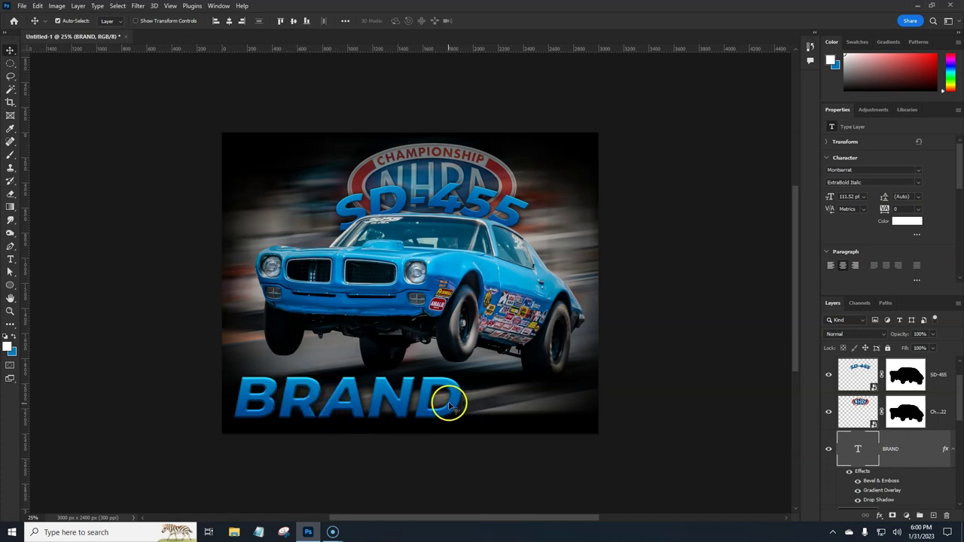
{"action": "left_click", "coordinate": [22, 6]}
{"action": "left_click", "coordinate": [31, 206]}
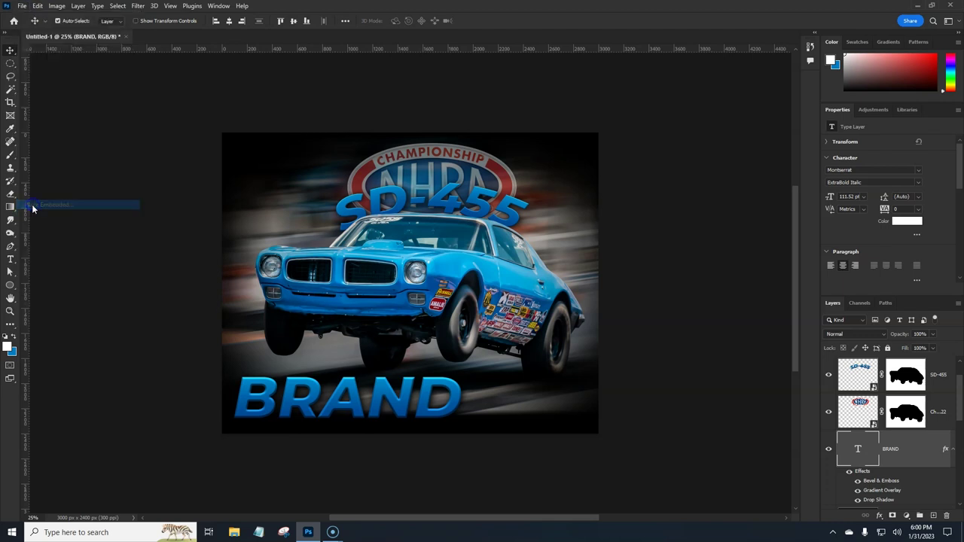
{"action": "left_click", "coordinate": [68, 105]}
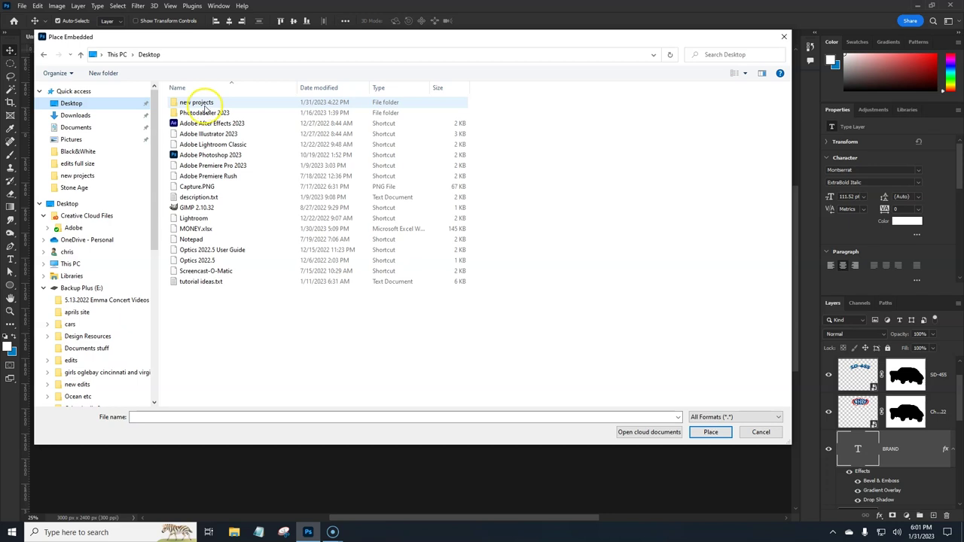
{"action": "double_click", "coordinate": [202, 103]}
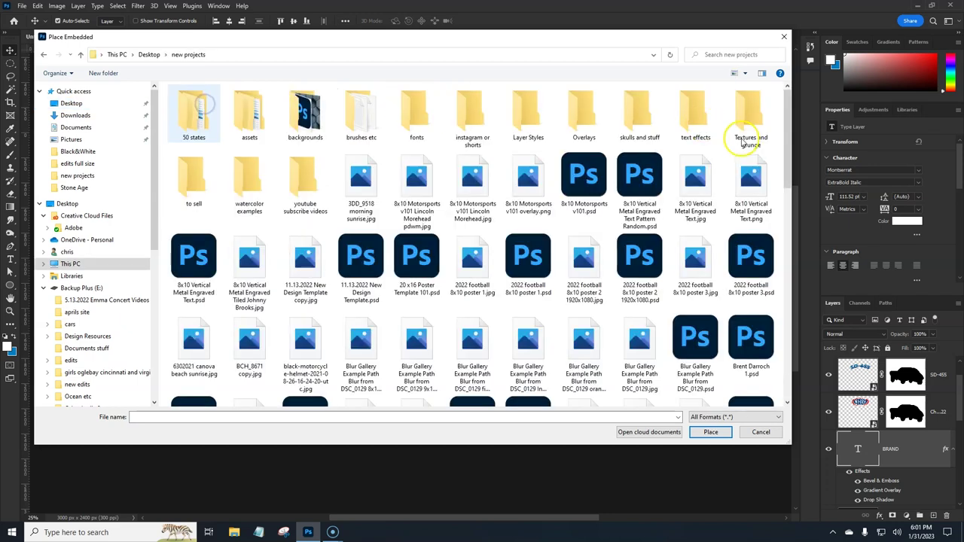
{"action": "double_click", "coordinate": [745, 140]}
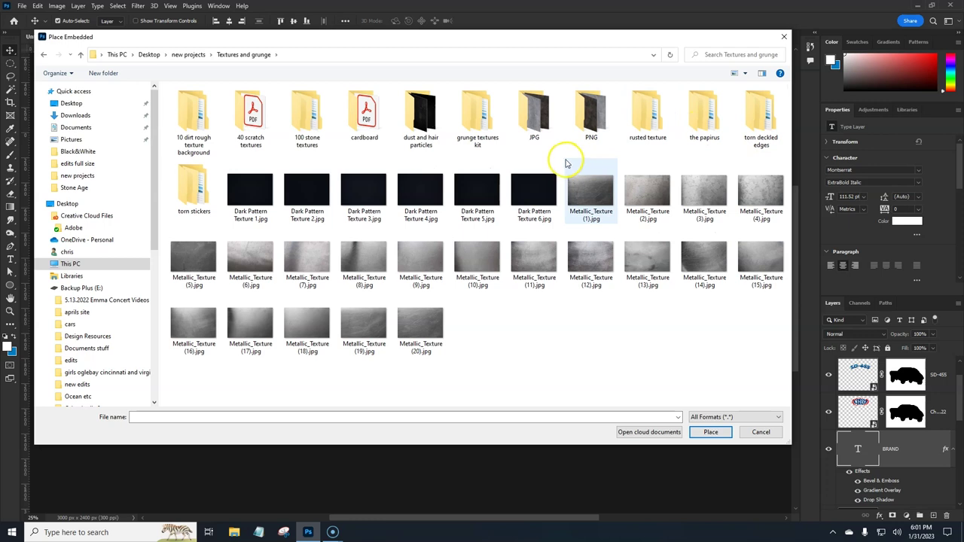
{"action": "left_click", "coordinate": [192, 330]}
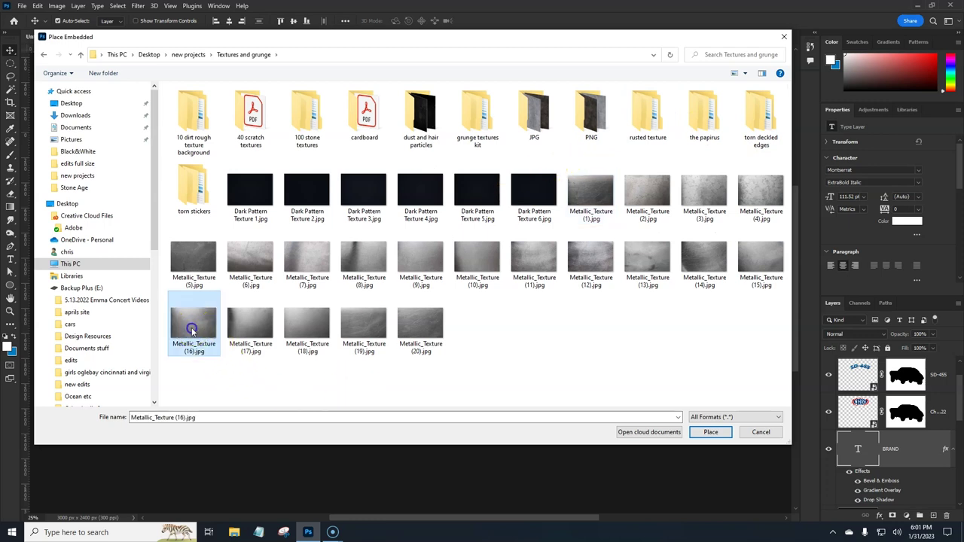
{"action": "left_click", "coordinate": [708, 434]}
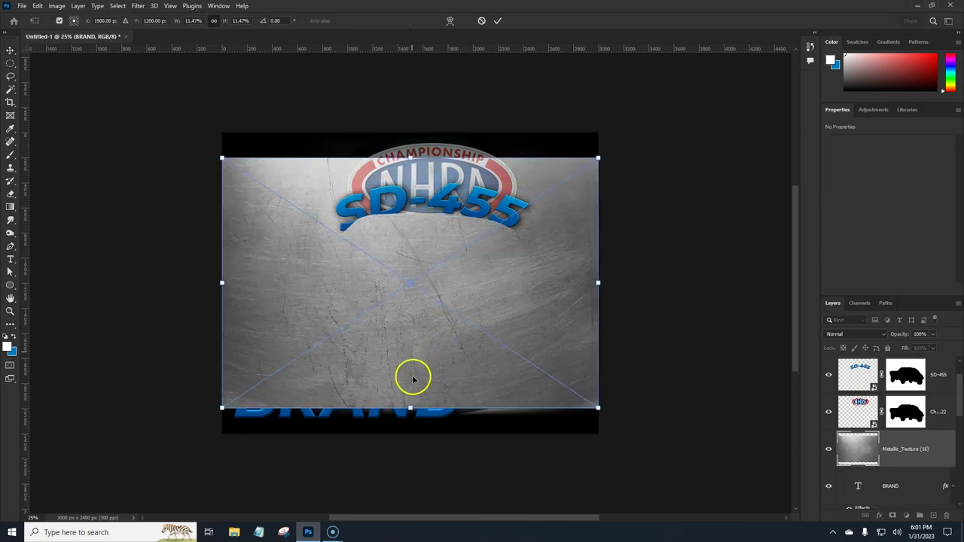
Move the metallic texture down over the BRAND title and reduce its opacity so the text shows through.
{"action": "left_click_drag", "start_coordinate": [412, 379], "coordinate": [403, 400]}
{"action": "left_click_drag", "start_coordinate": [904, 336], "coordinate": [876, 339]}
{"action": "type", "text": "34"}
{"action": "key", "text": "Return"}
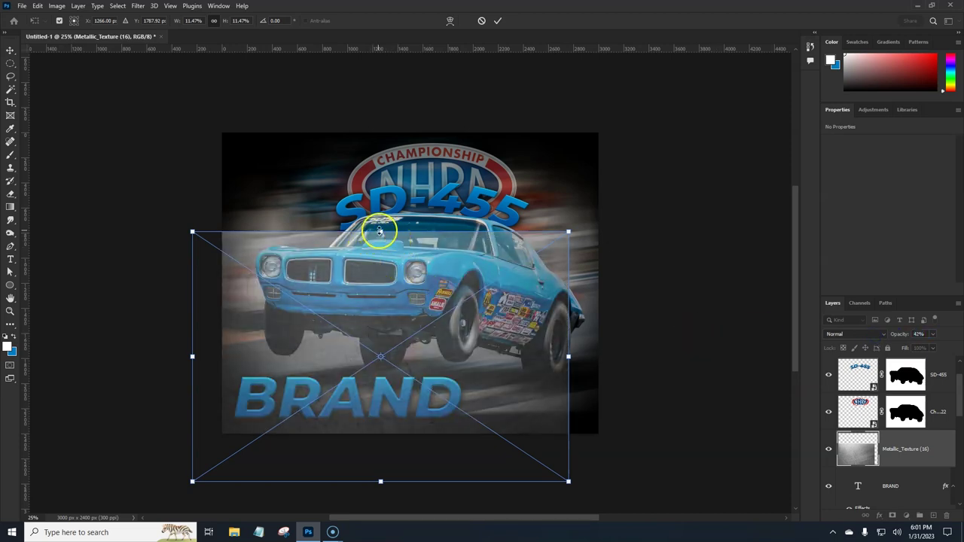
Resize the metallic texture to about 2034 × 560 px so it just covers BRAND, and restore its opacity to 100%.
{"action": "left_click_drag", "start_coordinate": [380, 232], "coordinate": [380, 343]}
{"action": "left_click_drag", "start_coordinate": [376, 478], "coordinate": [384, 433]}
{"action": "left_click_drag", "start_coordinate": [193, 388], "coordinate": [222, 389]}
{"action": "left_click_drag", "start_coordinate": [570, 388], "coordinate": [469, 391]}
{"action": "left_click_drag", "start_coordinate": [343, 345], "coordinate": [335, 377]}
{"action": "key", "text": "Return"}
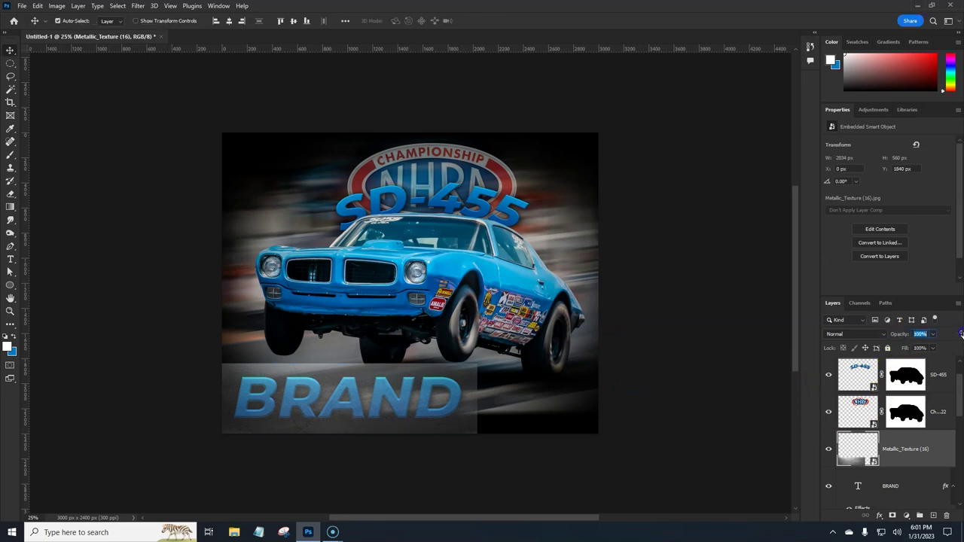
{"action": "left_click_drag", "start_coordinate": [961, 333], "coordinate": [961, 334]}
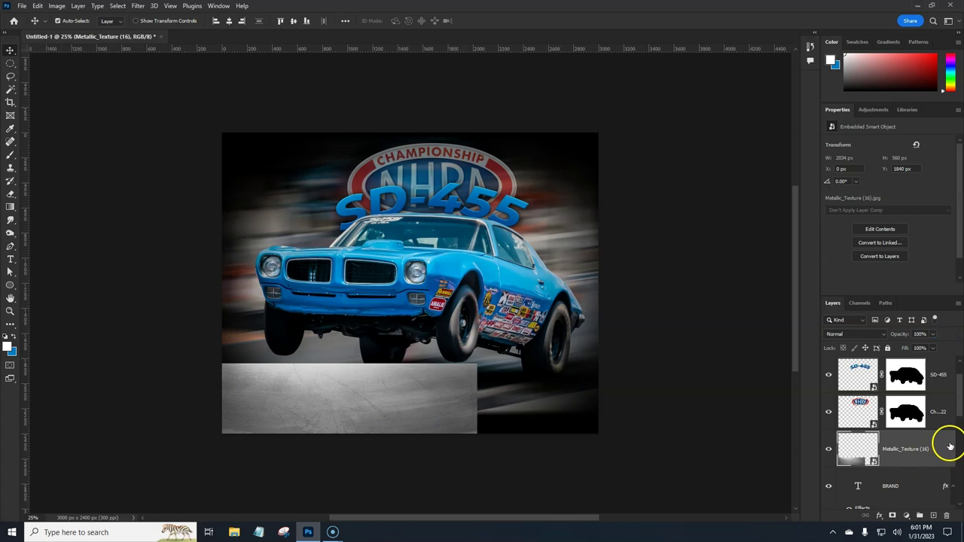
Try clipping the metallic texture directly to the BRAND text layer and compare it with the text's Gradient Overlay off and on.
{"action": "scroll", "coordinate": [953, 424], "scroll_direction": "down", "scroll_amount": 2}
{"action": "left_click", "coordinate": [887, 419]}
{"action": "right_click", "coordinate": [903, 421]}
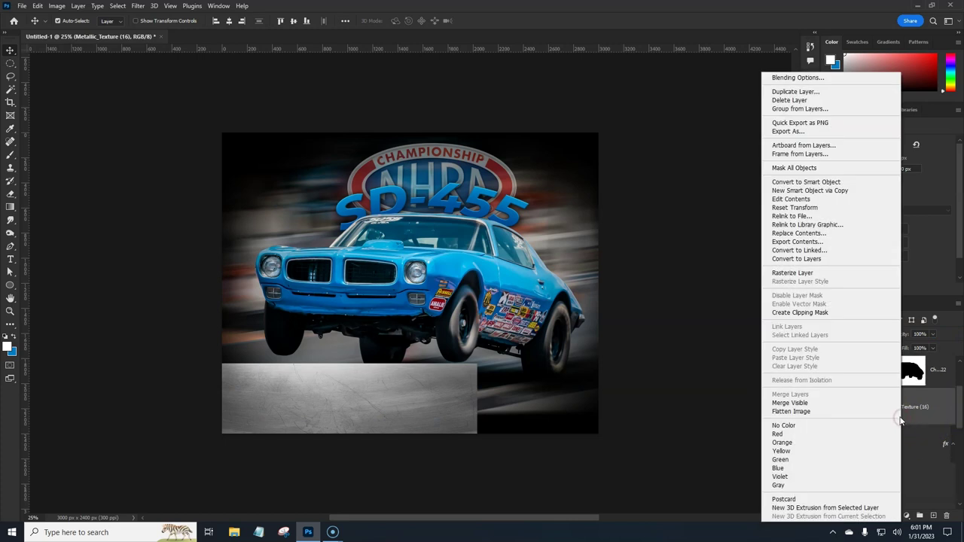
{"action": "left_click", "coordinate": [807, 313]}
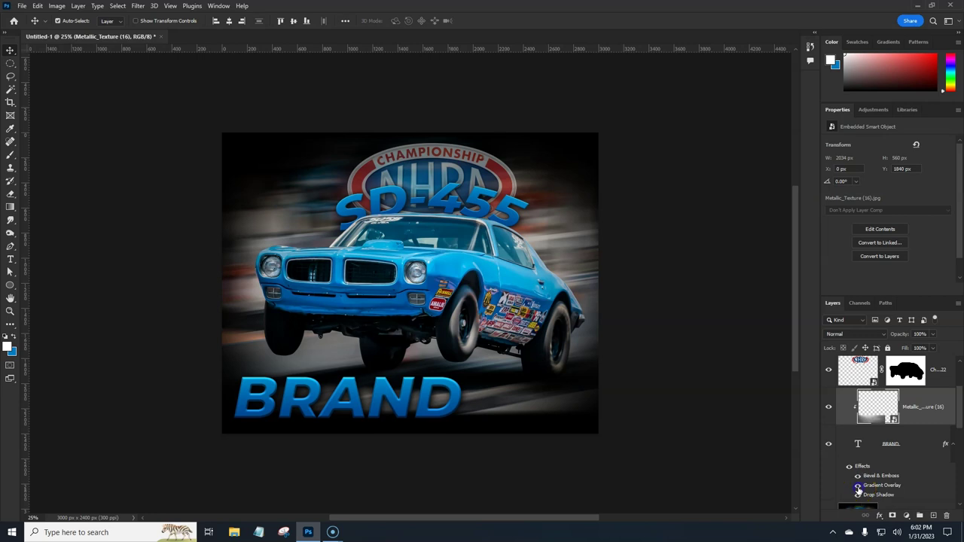
{"action": "left_click", "coordinate": [858, 486]}
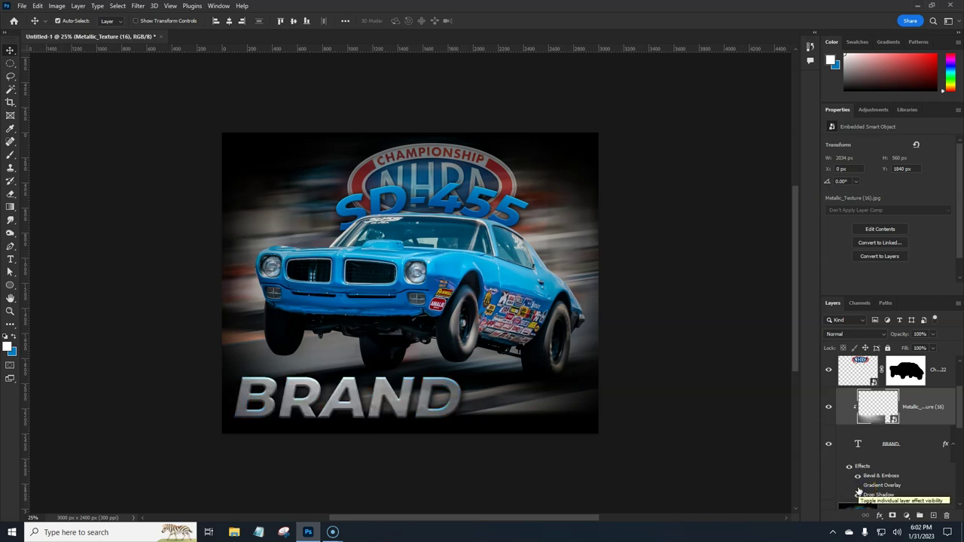
{"action": "left_click", "coordinate": [858, 486]}
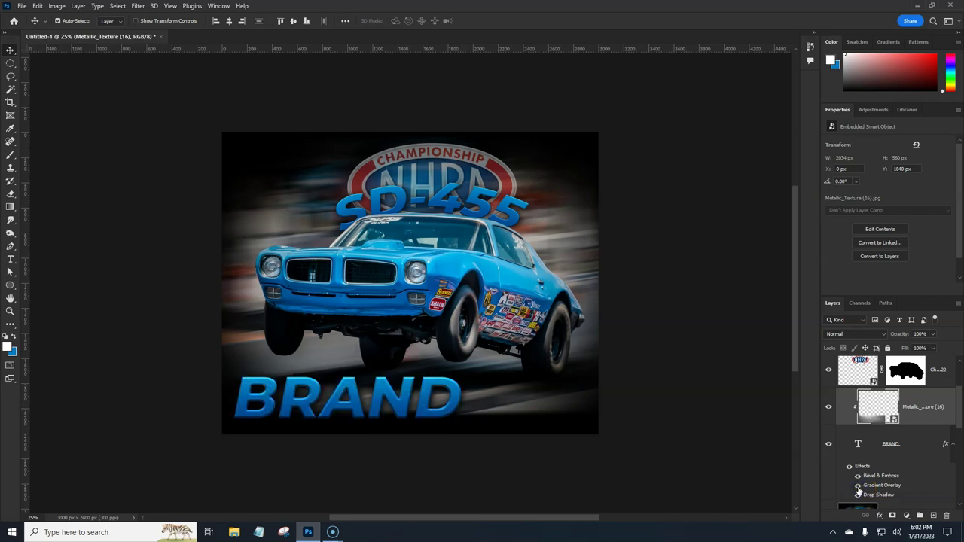
Put the BRAND text layer into its own group and move the metallic texture out above that group.
{"action": "left_click", "coordinate": [914, 445]}
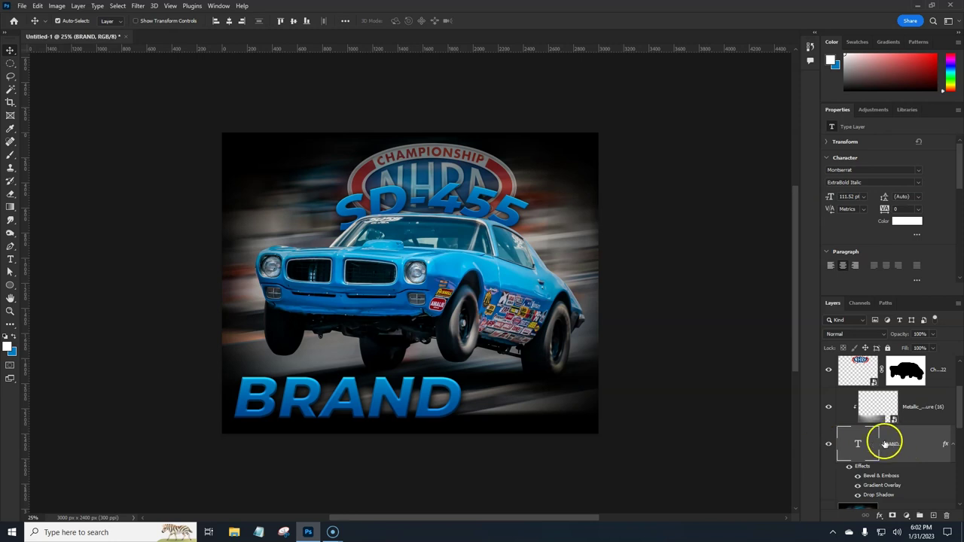
{"action": "left_click_drag", "start_coordinate": [922, 448], "coordinate": [923, 476]}
{"action": "left_click_drag", "start_coordinate": [921, 514], "coordinate": [922, 516]}
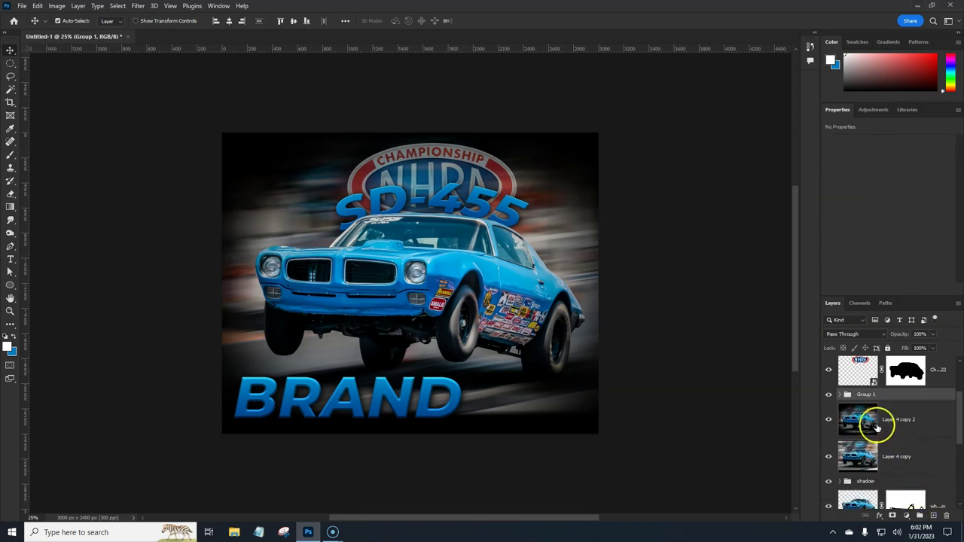
{"action": "left_click", "coordinate": [841, 394]}
{"action": "left_click_drag", "start_coordinate": [908, 420], "coordinate": [909, 390]}
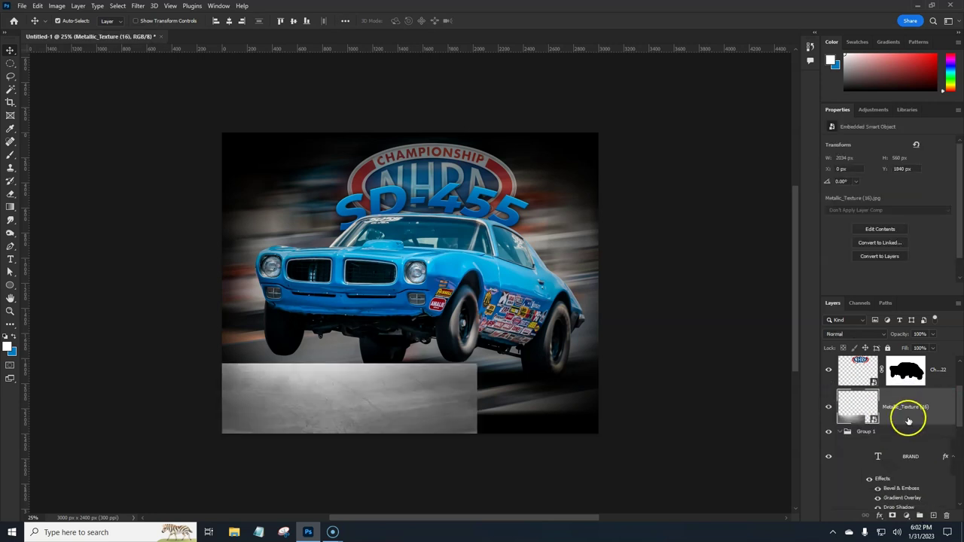
Clip the metallic texture to the BRAND group and set its blend mode to Overlay.
{"action": "right_click", "coordinate": [908, 421]}
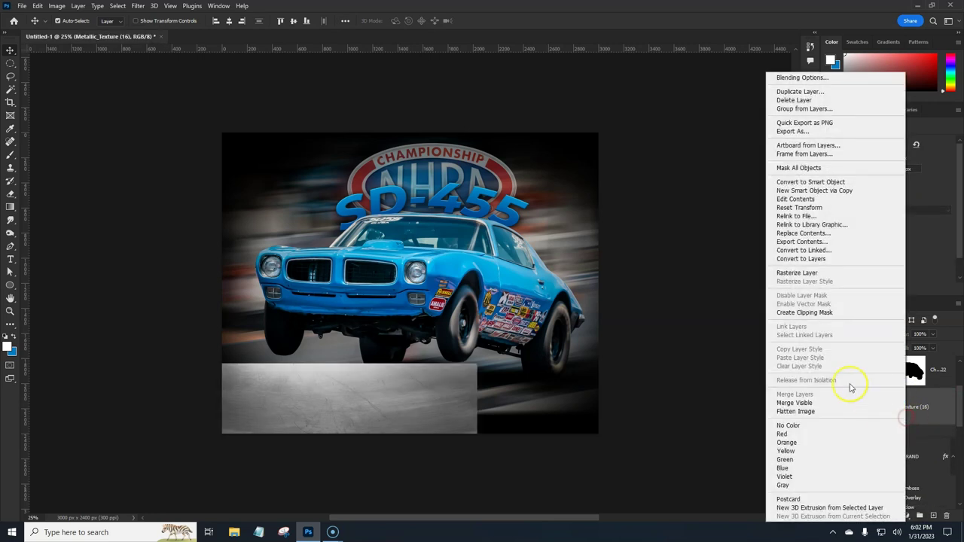
{"action": "left_click", "coordinate": [810, 312]}
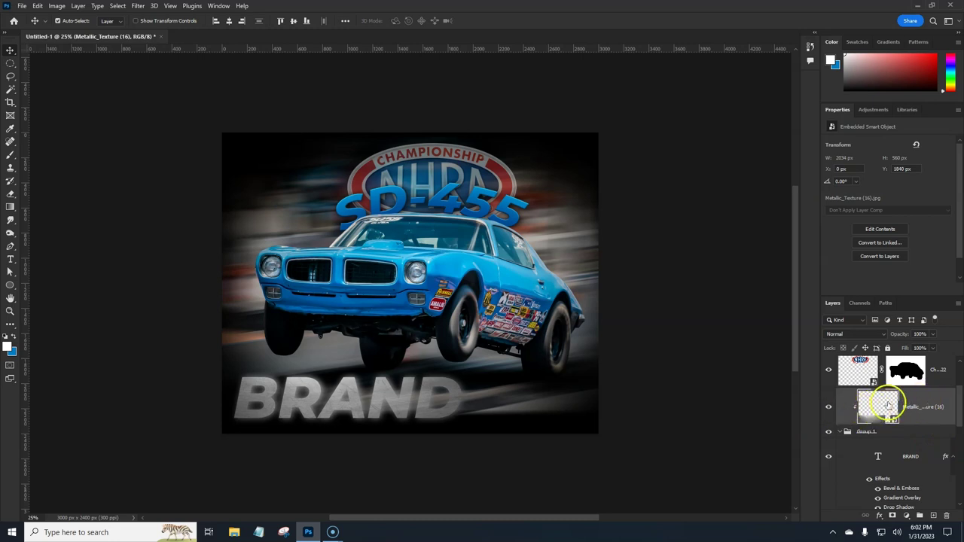
{"action": "left_click", "coordinate": [867, 334]}
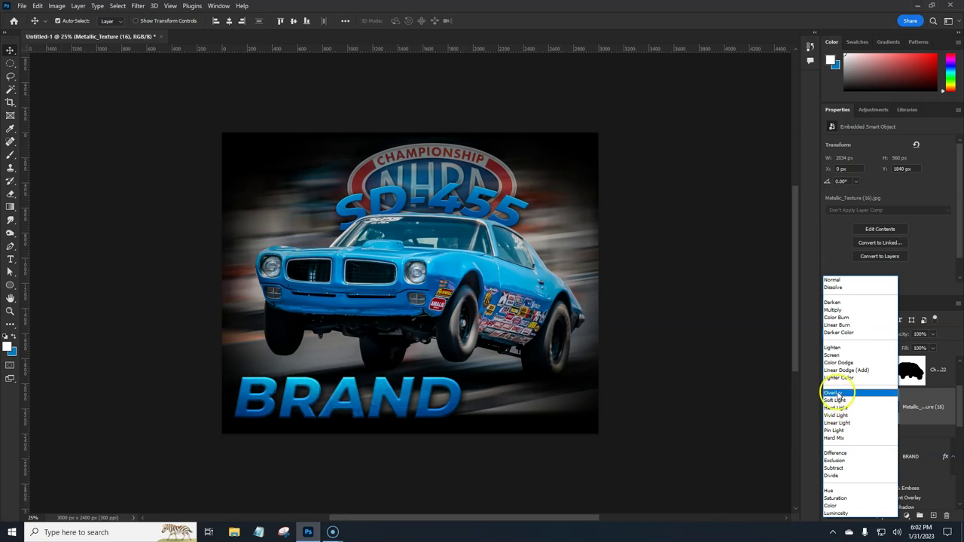
{"action": "left_click", "coordinate": [836, 393]}
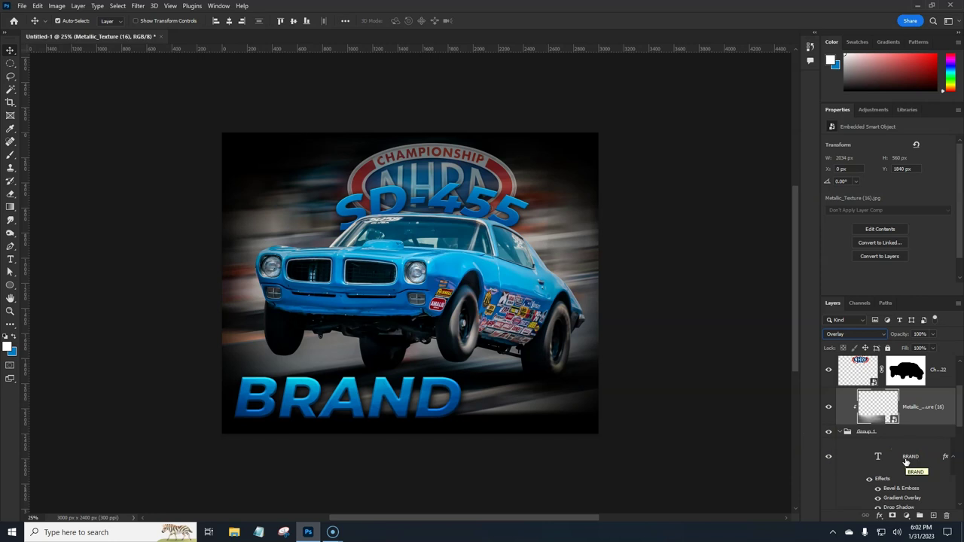
Duplicate the metallic texture layer above the SD-455 layer and clip the copy to SD-455.
{"action": "left_click_drag", "start_coordinate": [957, 419], "coordinate": [955, 396]}
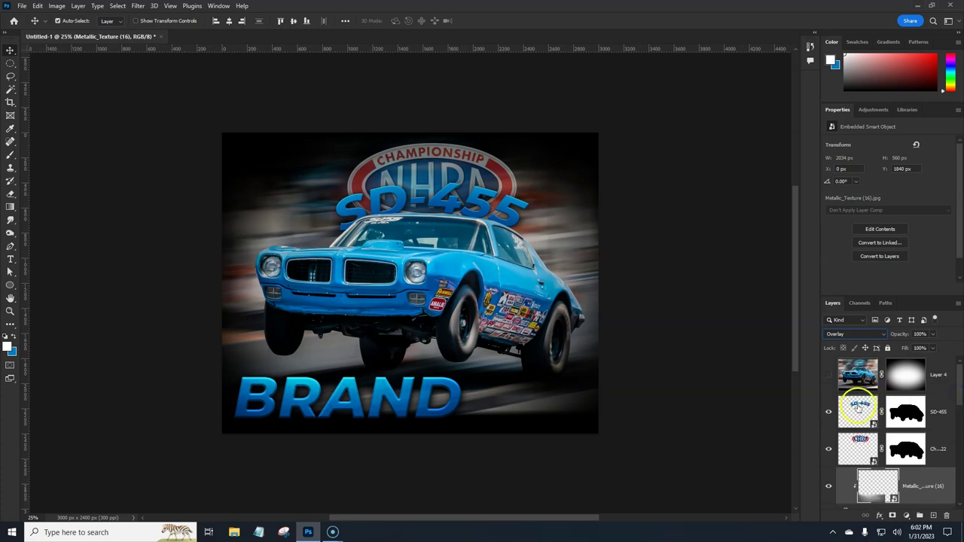
{"action": "left_click_drag", "start_coordinate": [932, 494], "coordinate": [931, 393]}
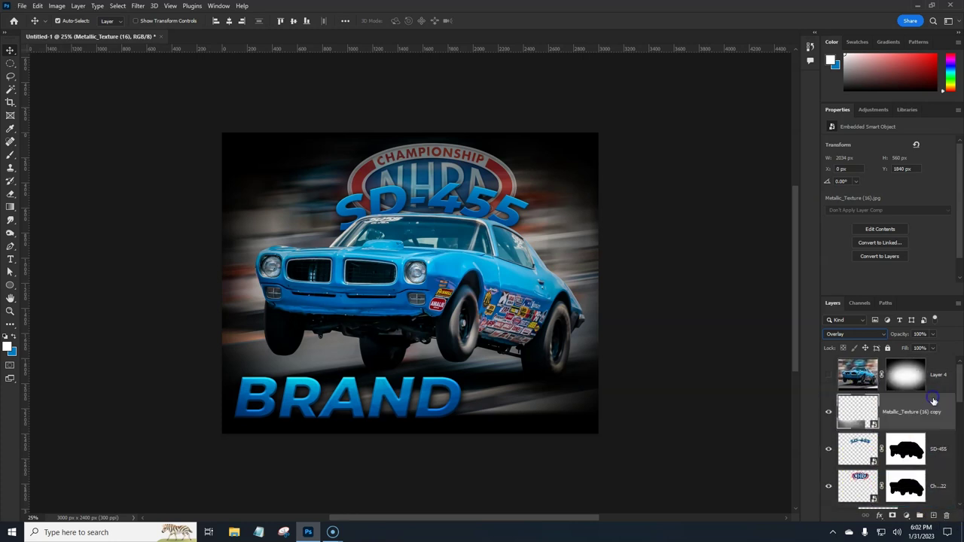
{"action": "right_click", "coordinate": [911, 418]}
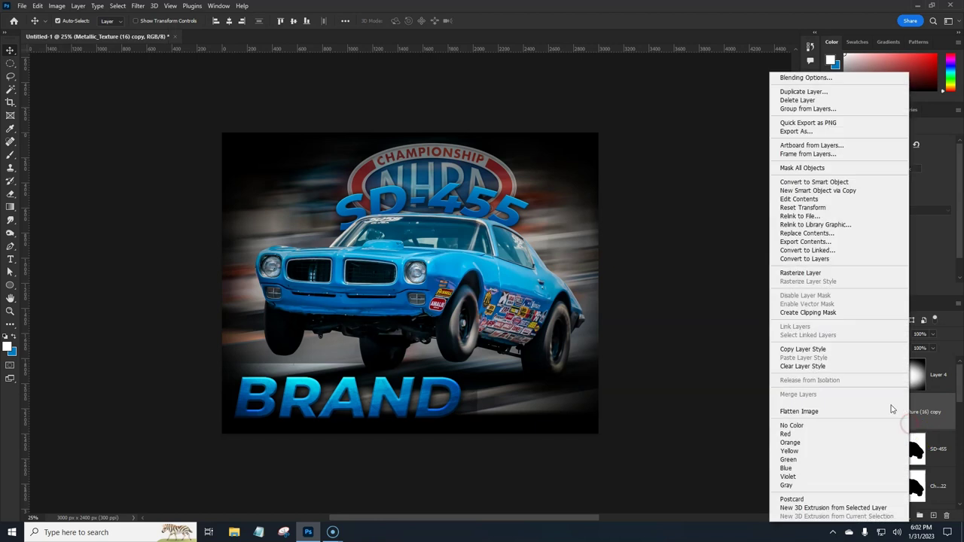
{"action": "left_click", "coordinate": [811, 313]}
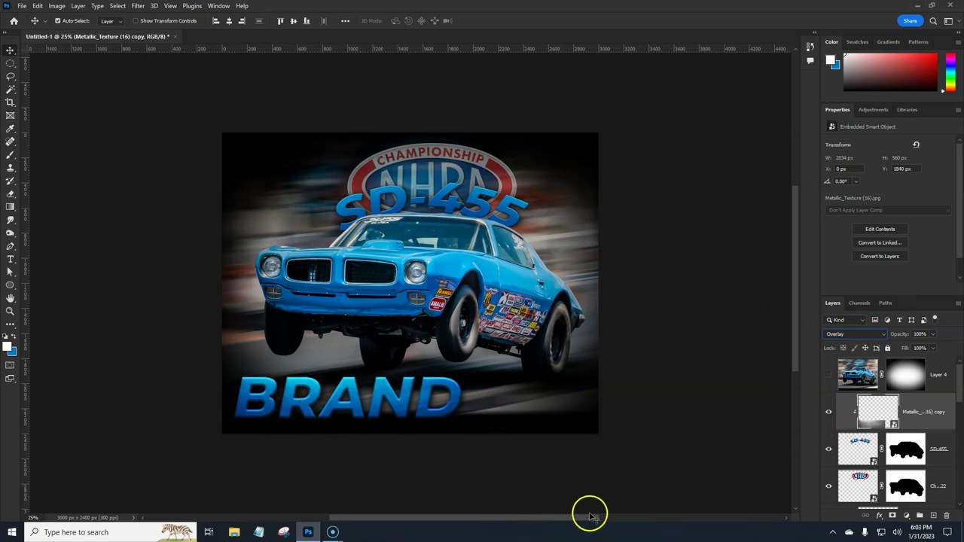
Move the copied metallic texture up the canvas so it covers the SD-455 text.
{"action": "key", "text": "ctrl+t"}
{"action": "left_click_drag", "start_coordinate": [425, 415], "coordinate": [484, 223]}
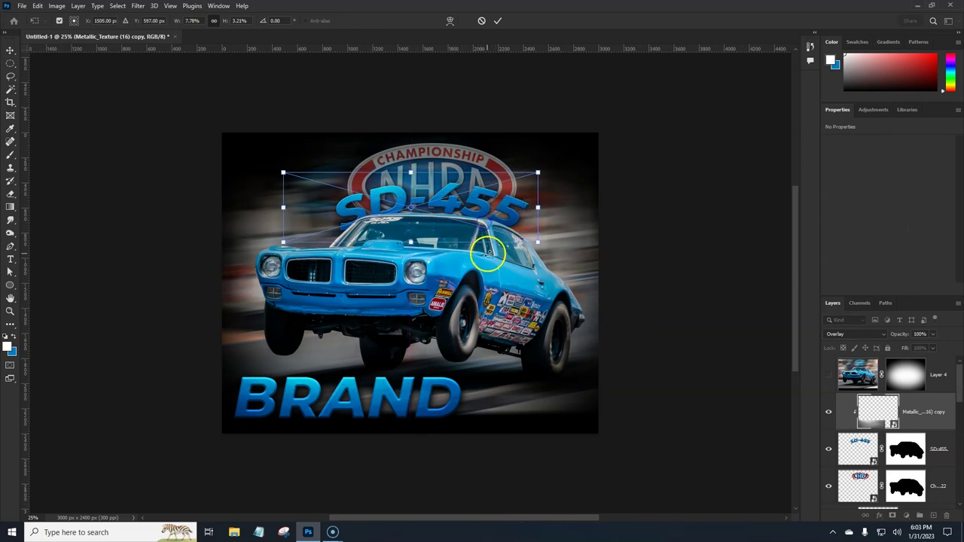
{"action": "key", "text": "Return"}
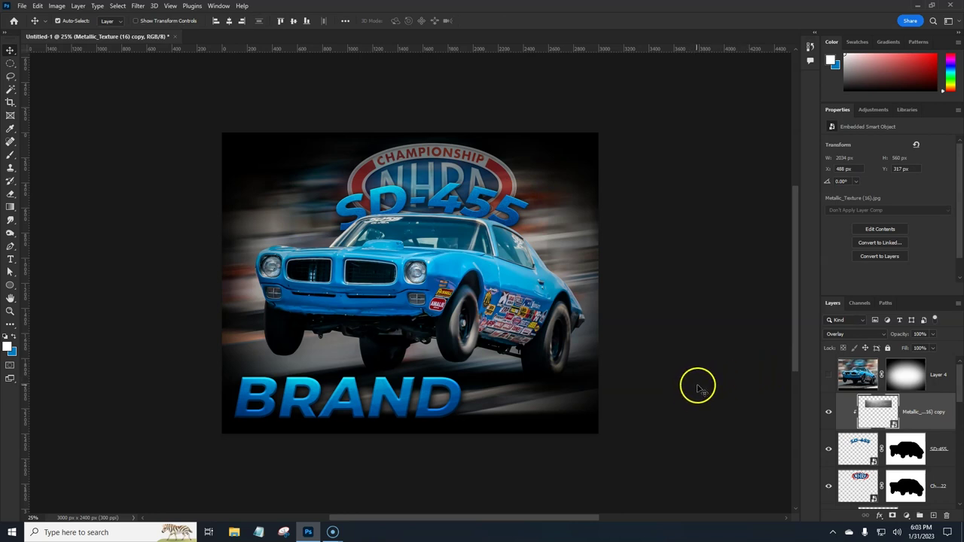
Add the text "1973 PONTIAC FIREBIRD" in white 24 pt Montserrat ExtraBold Italic beneath BRAND, on a new layer above Layer 4.
{"action": "left_click", "coordinate": [943, 384]}
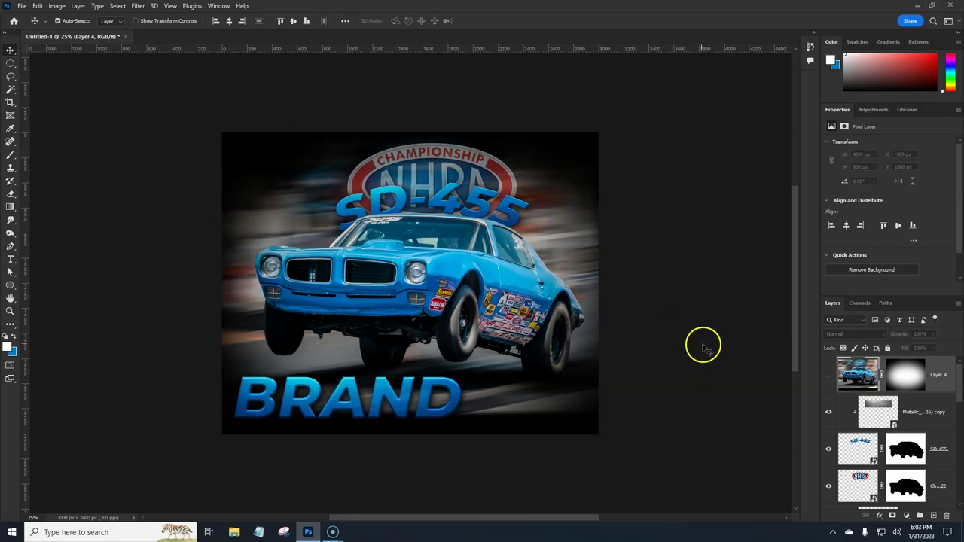
{"action": "left_click", "coordinate": [10, 262]}
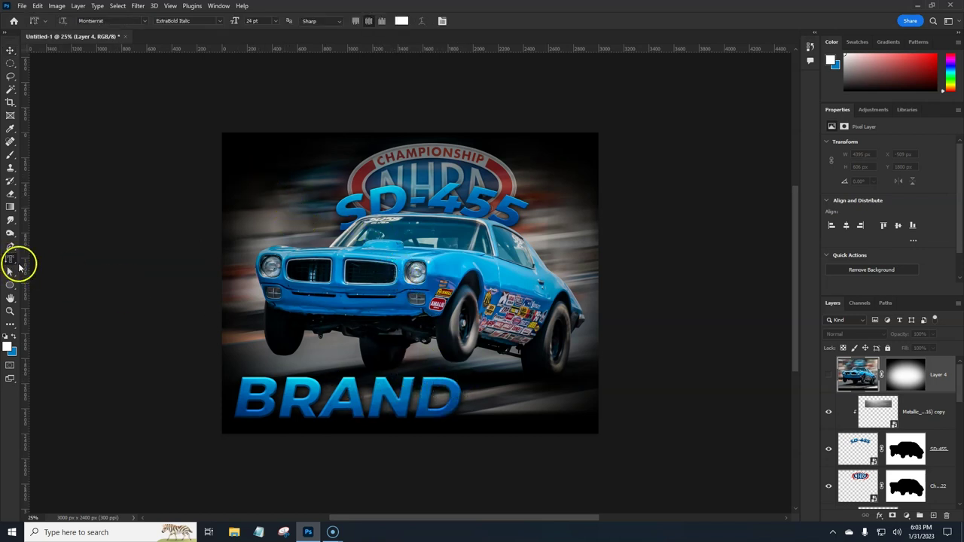
{"action": "left_click_drag", "start_coordinate": [11, 262], "coordinate": [40, 262]}
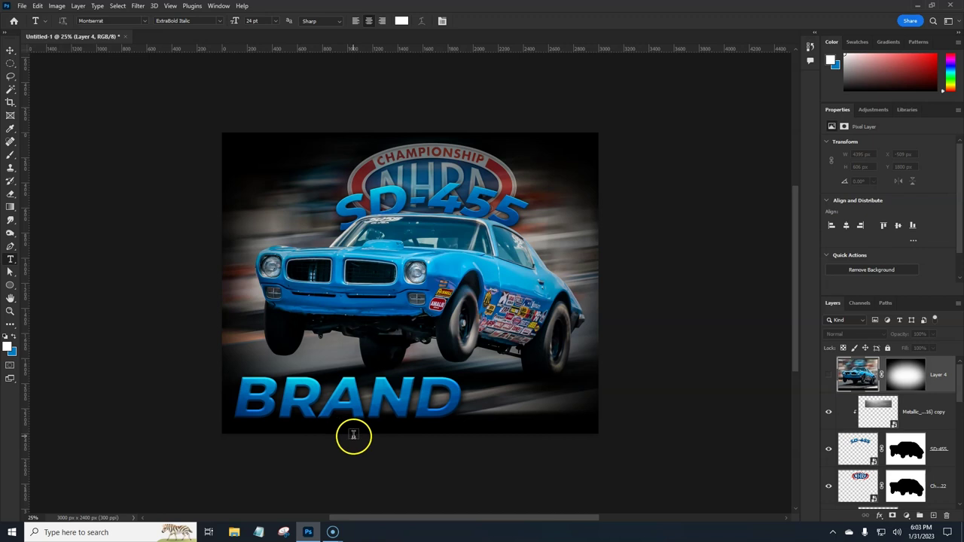
{"action": "left_click", "coordinate": [353, 435]}
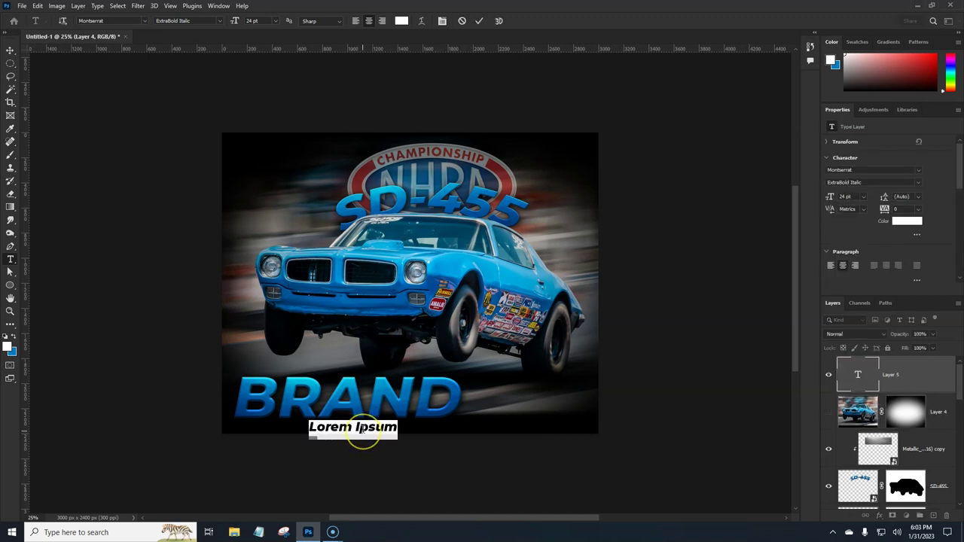
{"action": "type", "text": "T"}
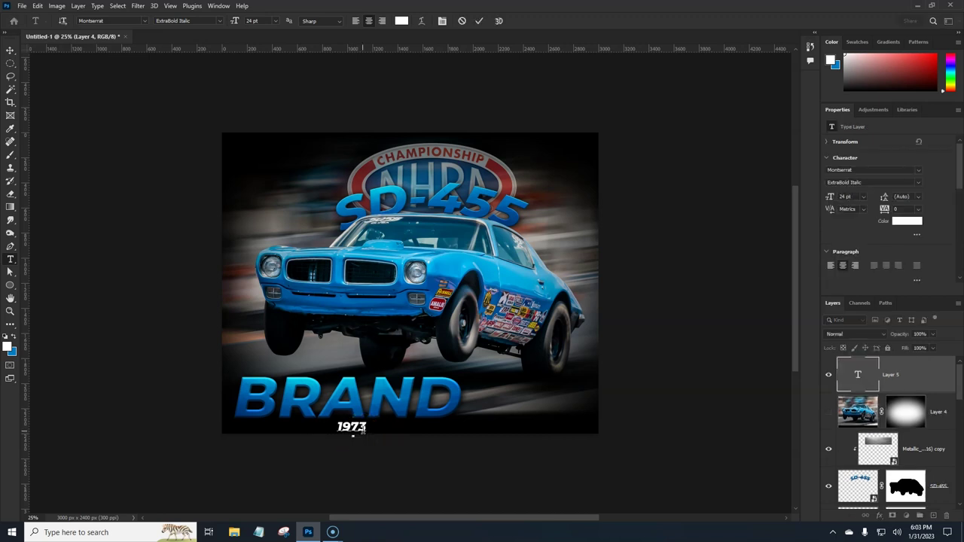
{"action": "type", "text": "973 PONTIAC"}
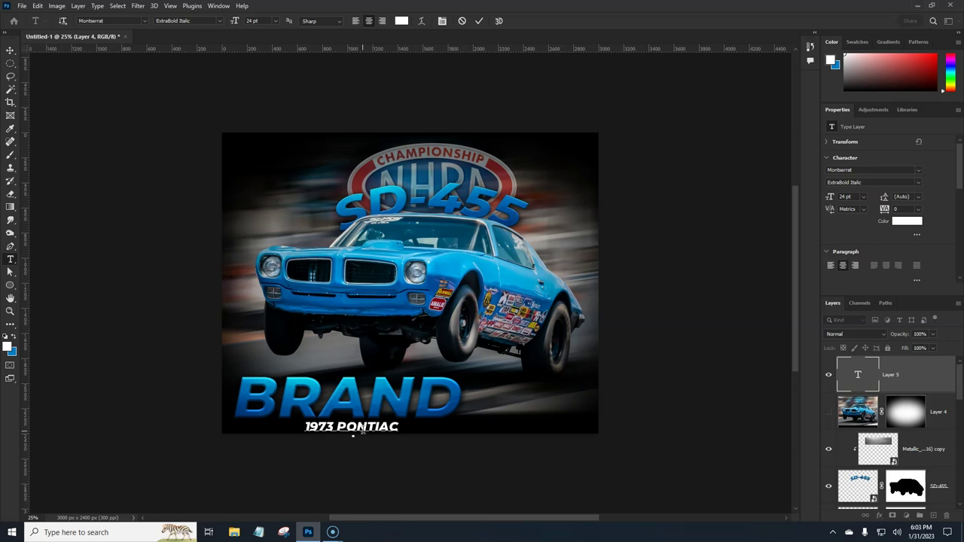
{"action": "type", "text": " FIR"}
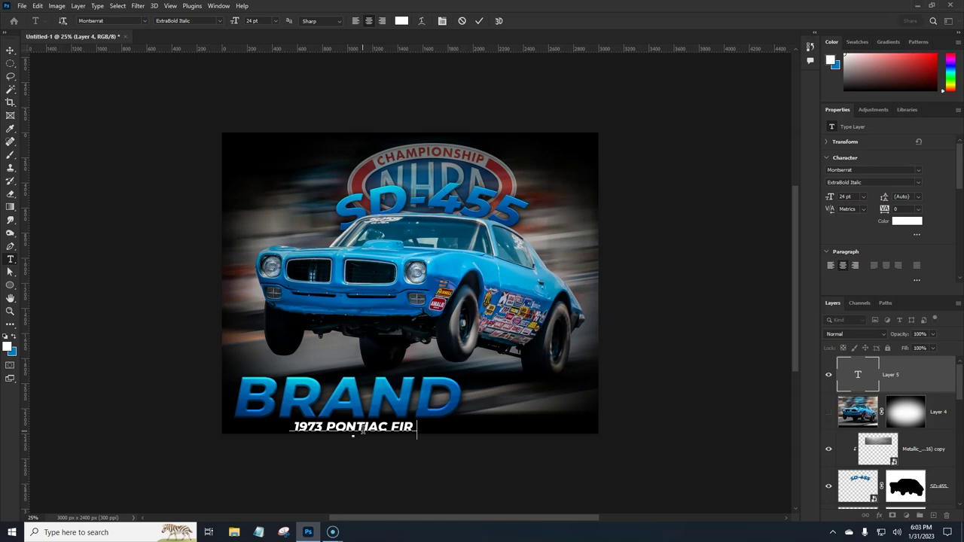
{"action": "type", "text": "EBIRD"}
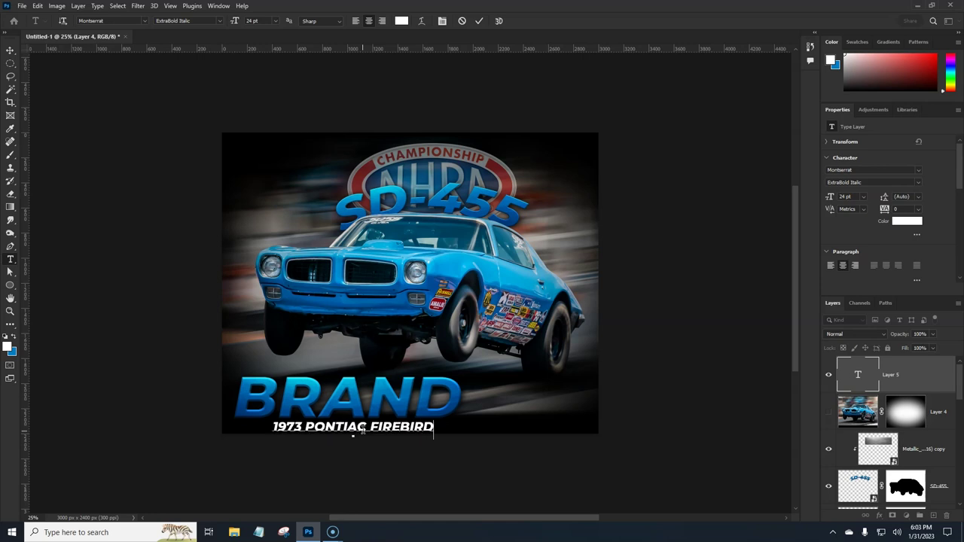
{"action": "key", "text": "ctrl+Return"}
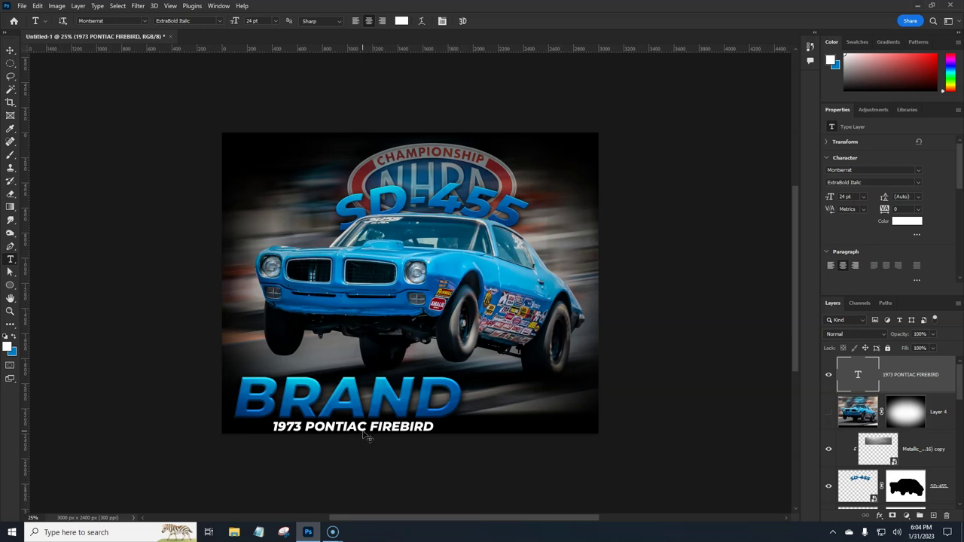
Nudge the 1973 PONTIAC FIREBIRD caption left and slightly up so it sits close beneath BRAND.
{"action": "key", "text": "ctrl+t"}
{"action": "key", "text": "shift+Left"}
{"action": "key", "text": "shift+Left"}
{"action": "key", "text": "shift+Left"}
{"action": "key", "text": "shift+Left"}
{"action": "key", "text": "shift+Left"}
{"action": "key", "text": "shift+Left"}
{"action": "key", "text": "shift+Left"}
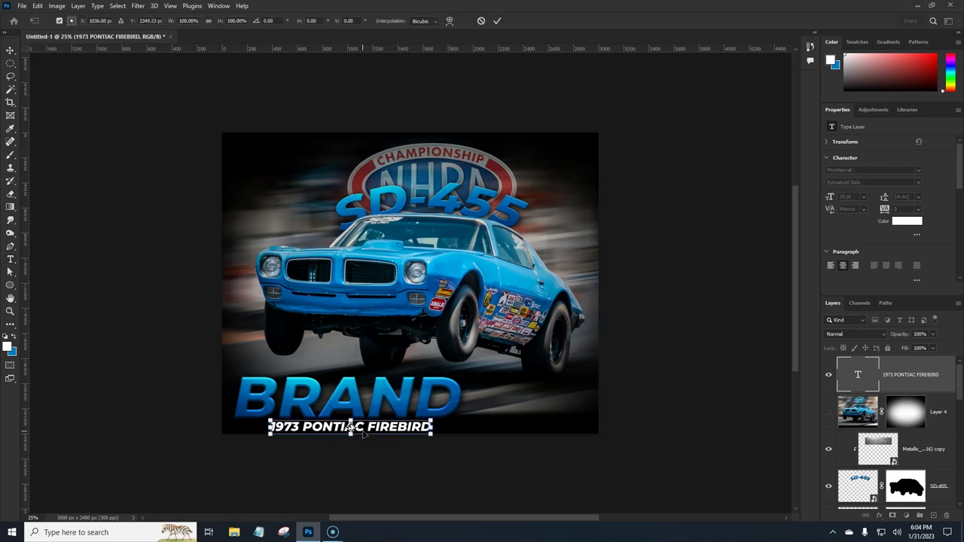
{"action": "key", "text": "shift+Left"}
{"action": "key", "text": "shift+Left"}
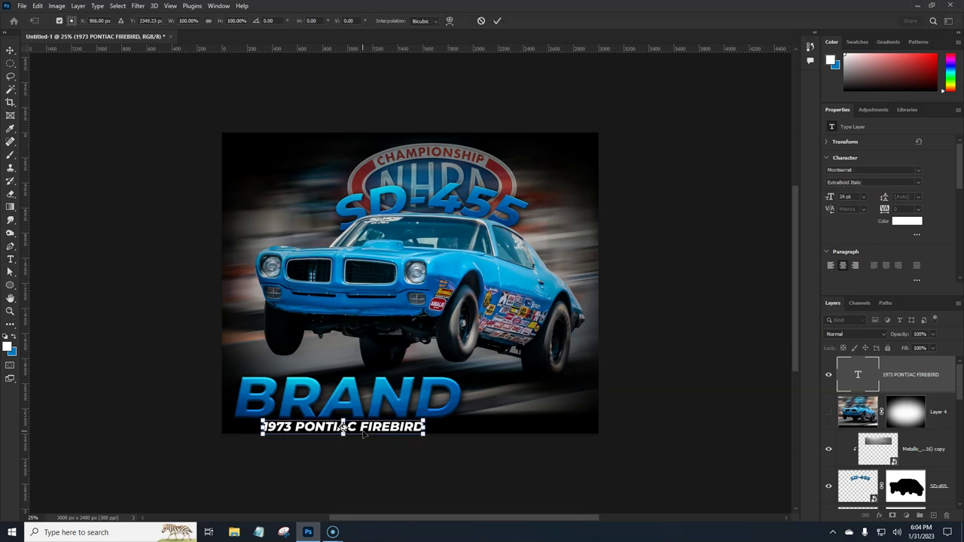
{"action": "key", "text": "shift+Up"}
{"action": "key", "text": "shift+Up"}
{"action": "key", "text": "shift+Down"}
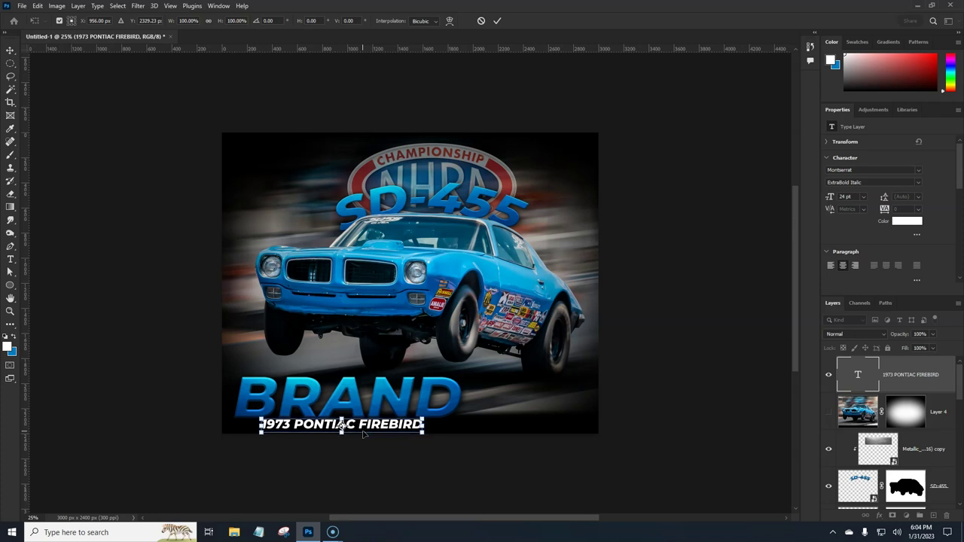
{"action": "key", "text": "Return"}
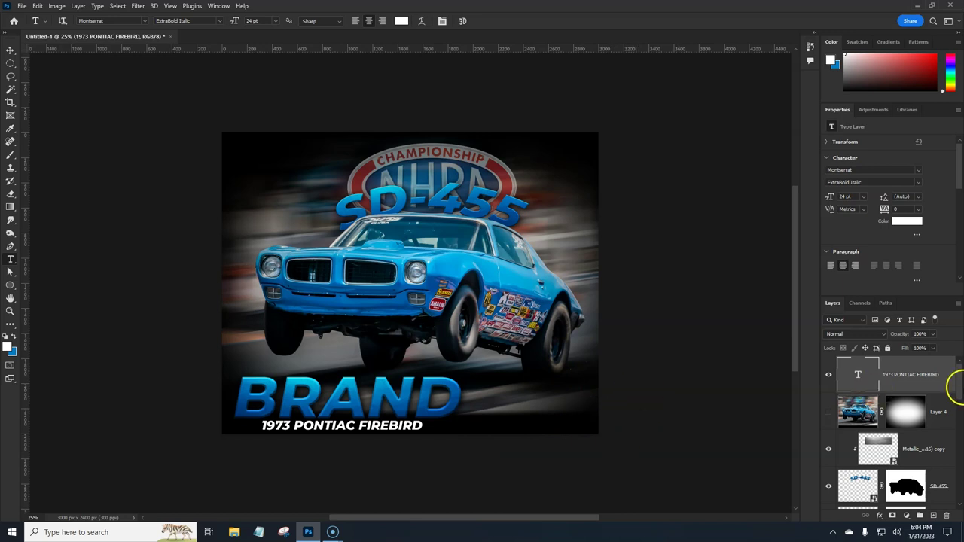
Copy the layer style of the BRAND text and paste it onto the 1973 PONTIAC FIREBIRD caption.
{"action": "right_click", "coordinate": [940, 382]}
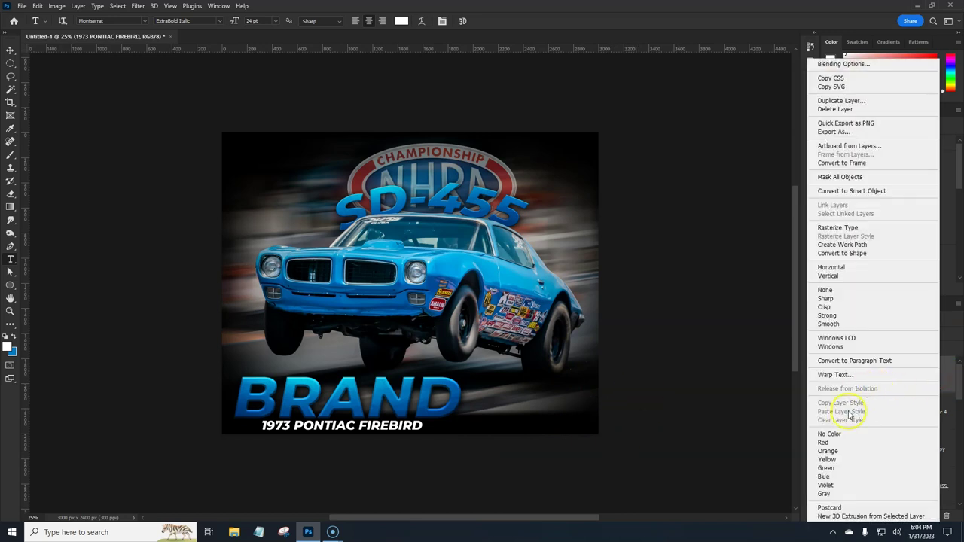
{"action": "left_click", "coordinate": [949, 388]}
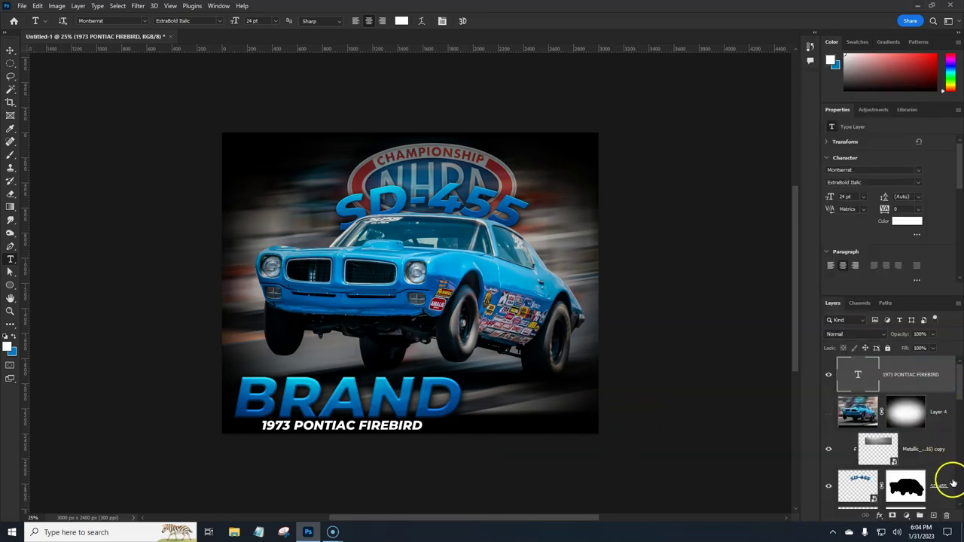
{"action": "scroll", "coordinate": [952, 483], "scroll_direction": "down", "scroll_amount": 3}
{"action": "scroll", "coordinate": [925, 457], "scroll_direction": "down", "scroll_amount": 1}
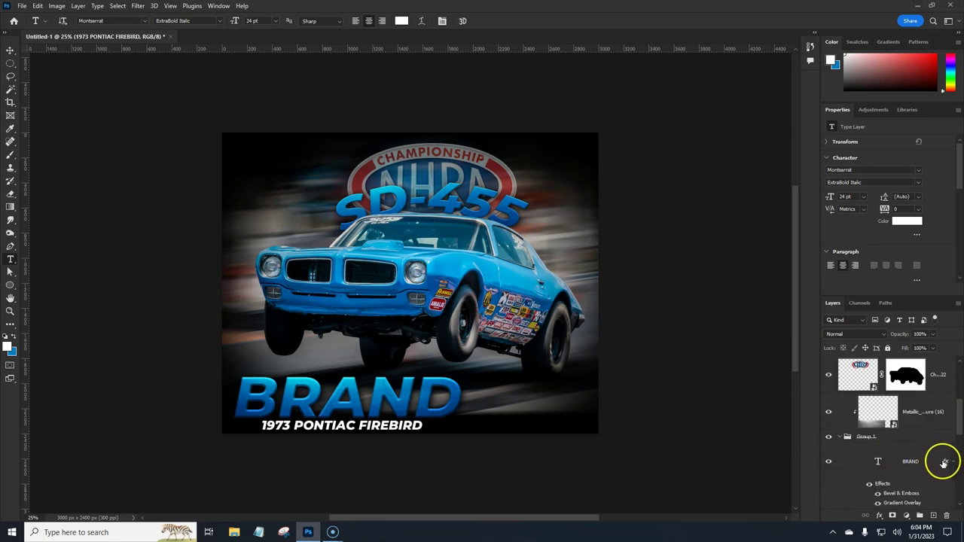
{"action": "right_click", "coordinate": [944, 464]}
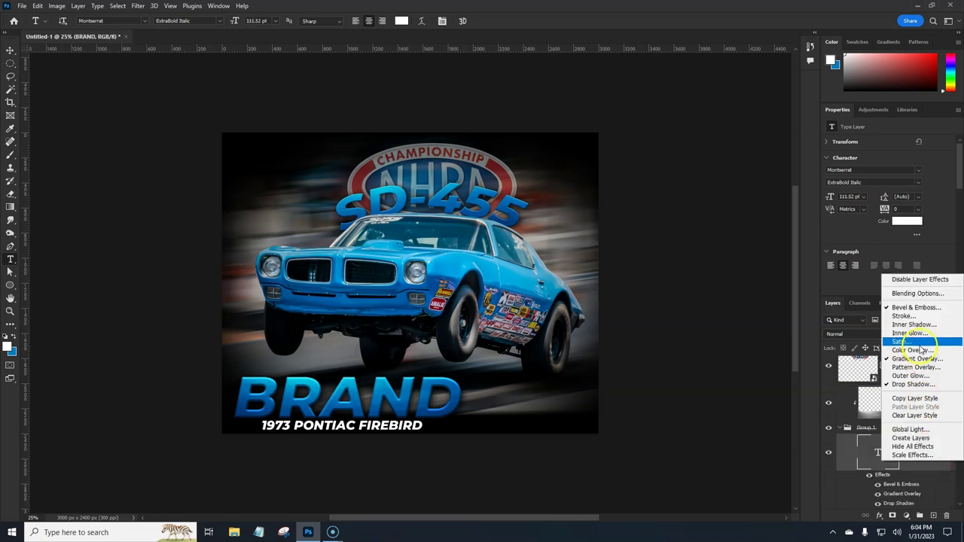
{"action": "left_click", "coordinate": [916, 400]}
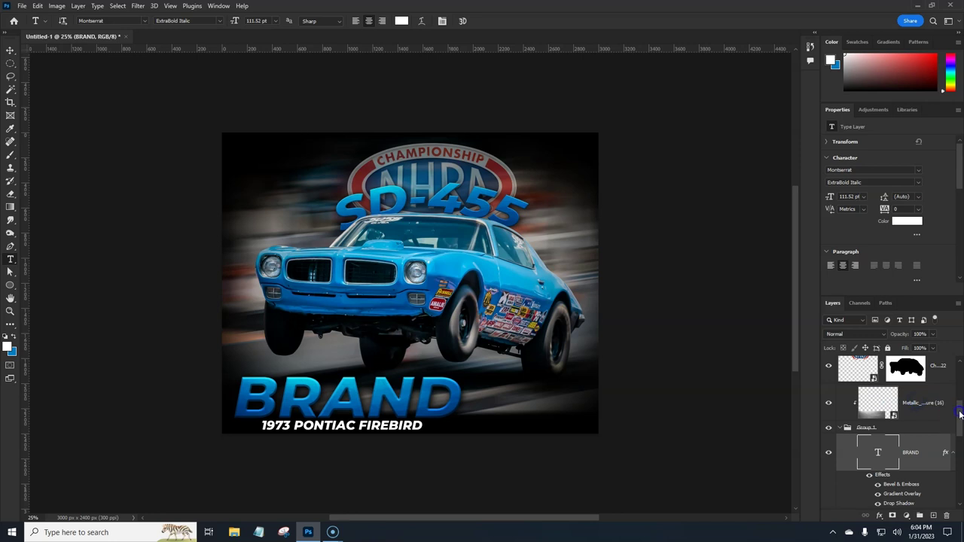
{"action": "left_click_drag", "start_coordinate": [960, 414], "coordinate": [961, 365]}
{"action": "left_click", "coordinate": [942, 377]}
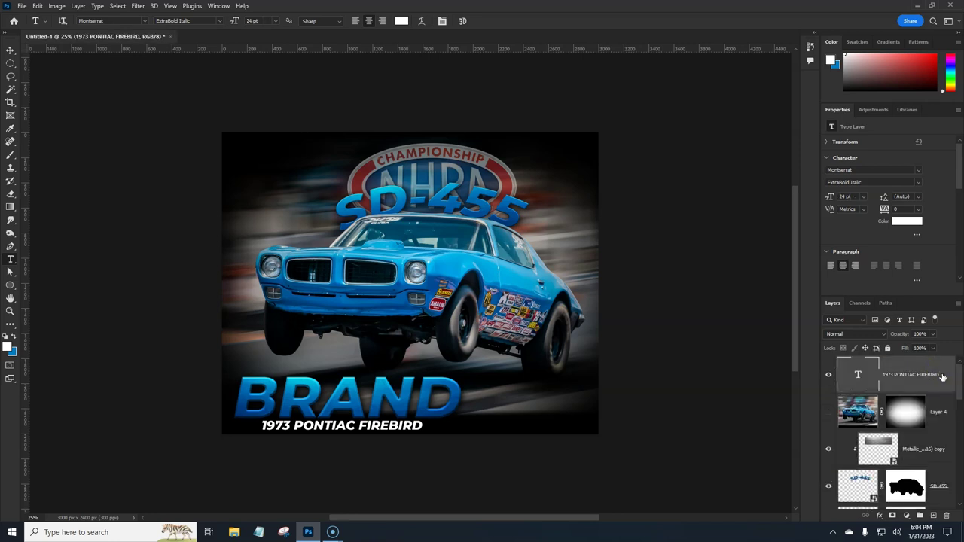
{"action": "right_click", "coordinate": [942, 377]}
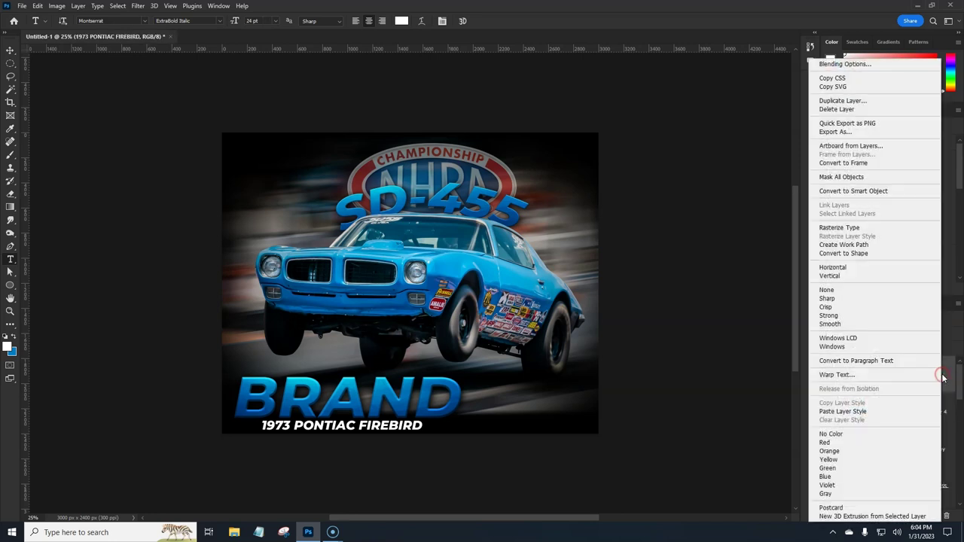
{"action": "left_click", "coordinate": [847, 411]}
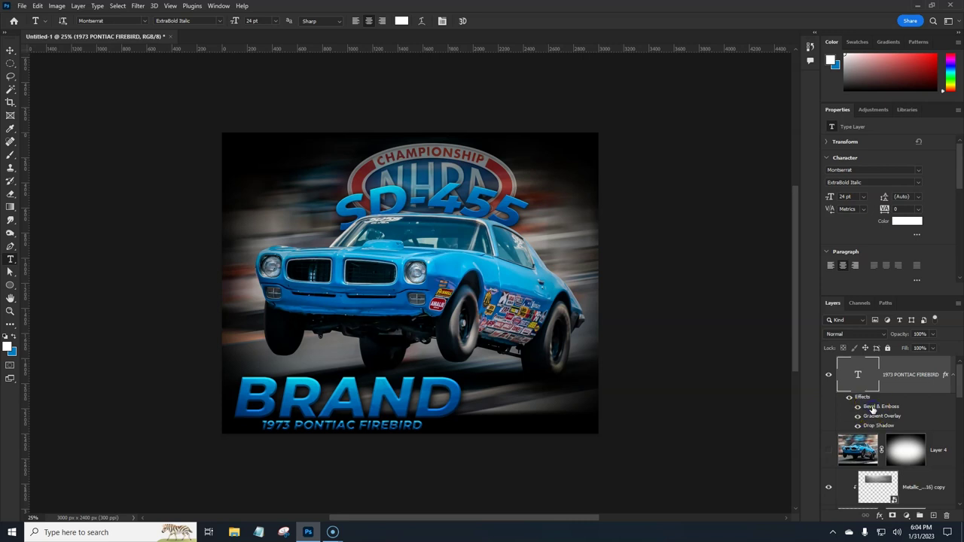
Set the caption's bevel to 95% depth and 4 px size, and its gradient overlay opacity to 61%.
{"action": "double_click", "coordinate": [873, 409]}
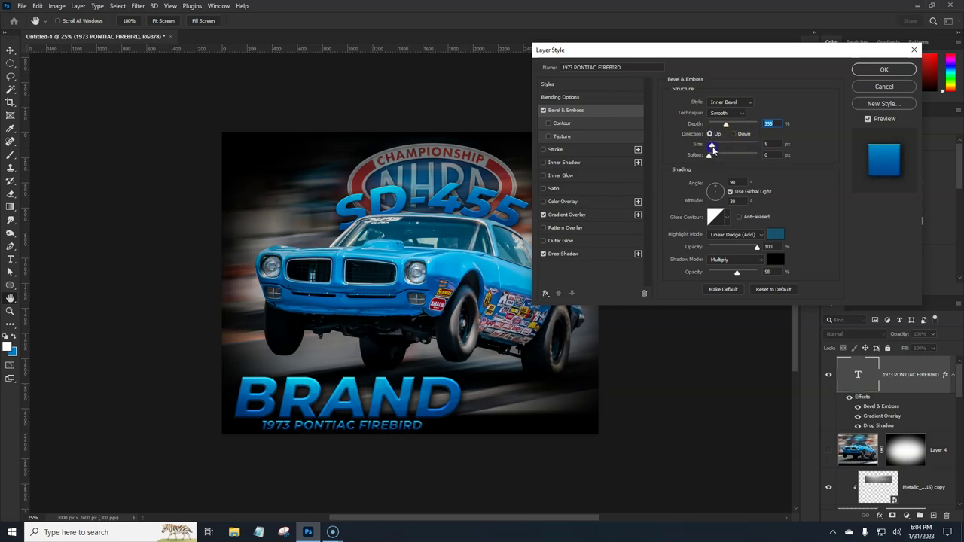
{"action": "left_click", "coordinate": [711, 147]}
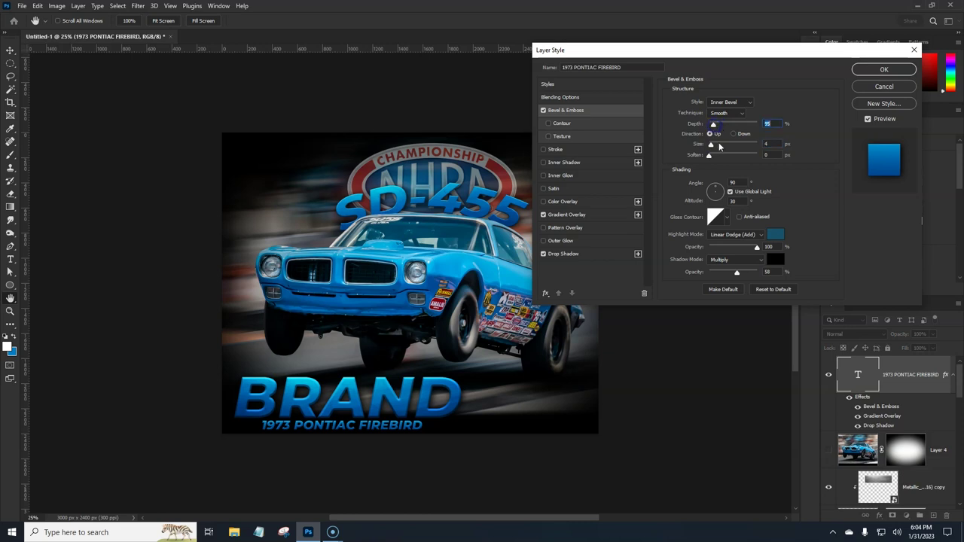
{"action": "left_click", "coordinate": [581, 215]}
{"action": "left_click_drag", "start_coordinate": [760, 113], "coordinate": [738, 120]}
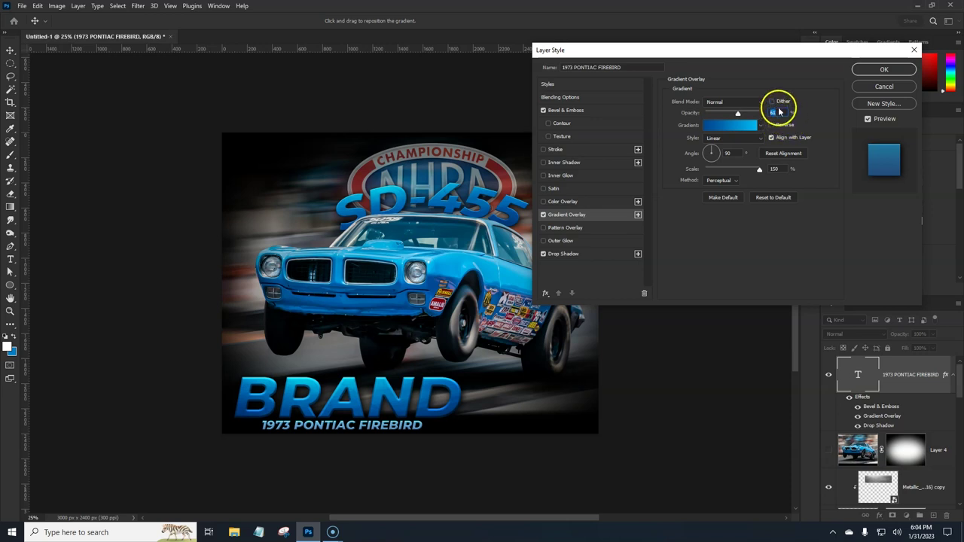
{"action": "left_click", "coordinate": [884, 69]}
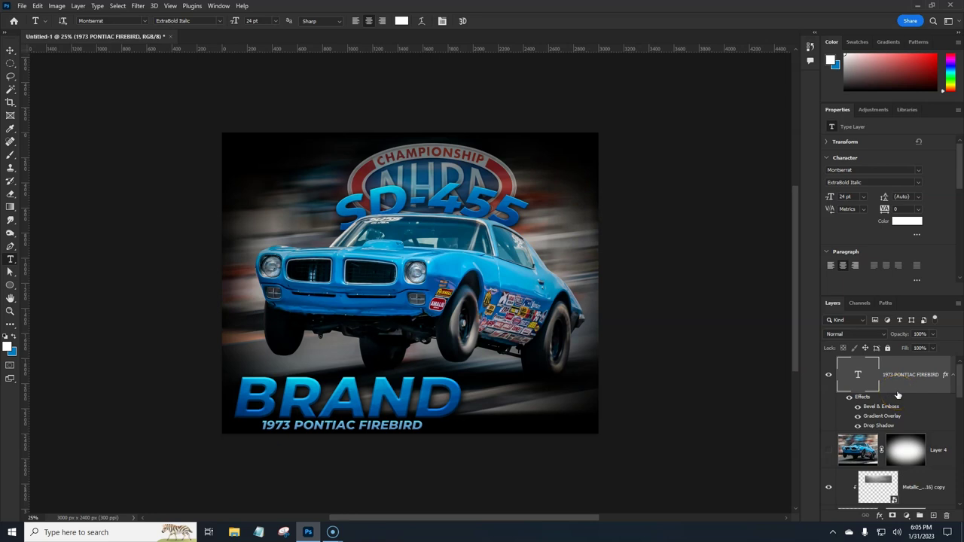
Stamp all visible layers into a new top layer and add a Gradient fill layer beneath it, directly above the caption.
{"action": "key", "text": "ctrl+shift+alt+e"}
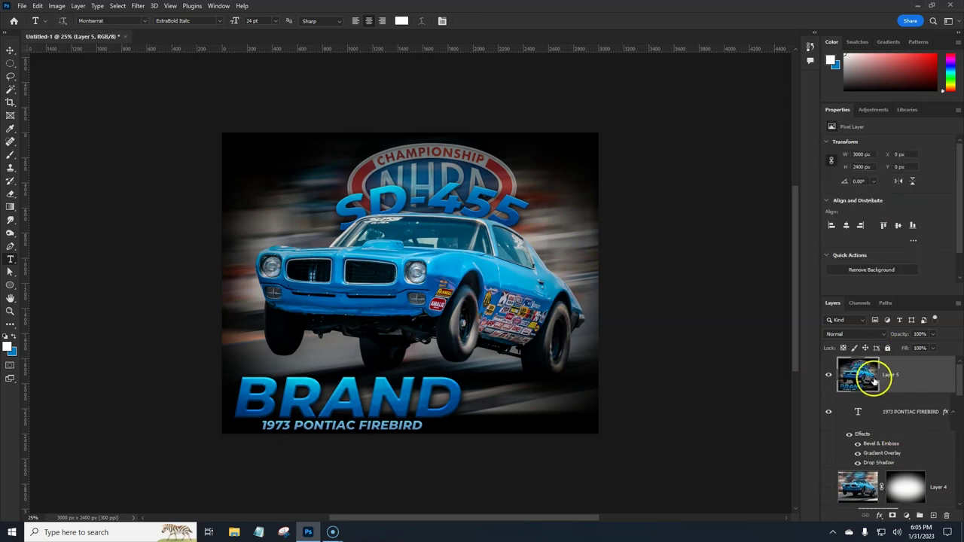
{"action": "left_click", "coordinate": [887, 409]}
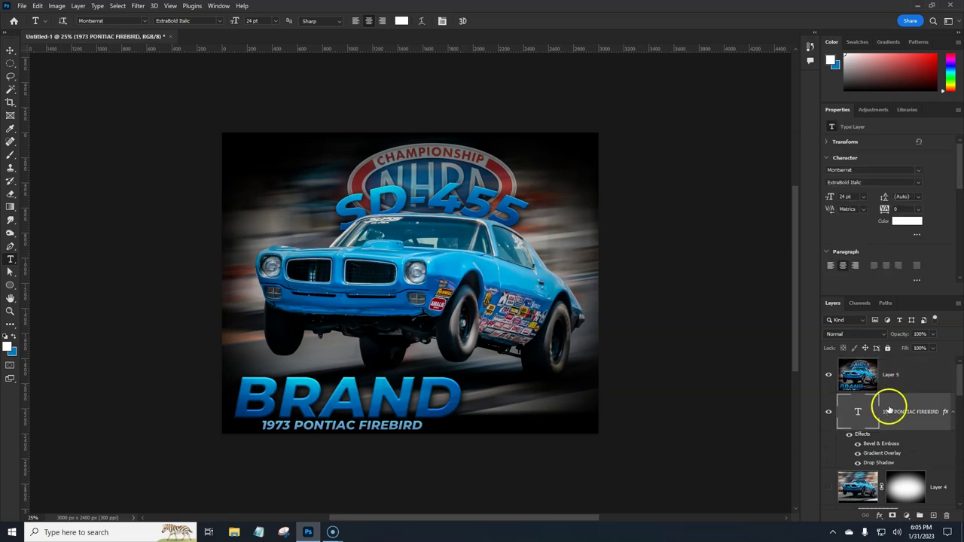
{"action": "left_click", "coordinate": [906, 516]}
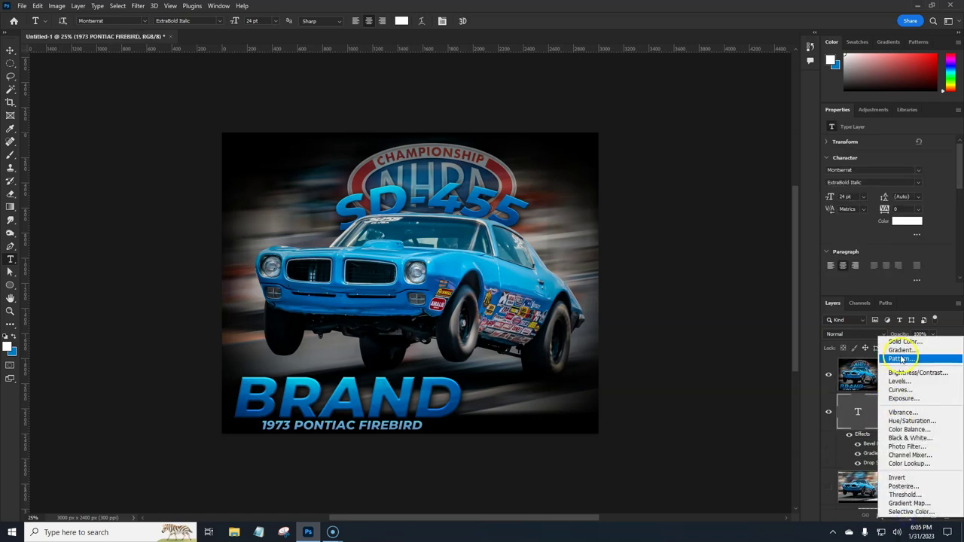
{"action": "key", "text": "Escape"}
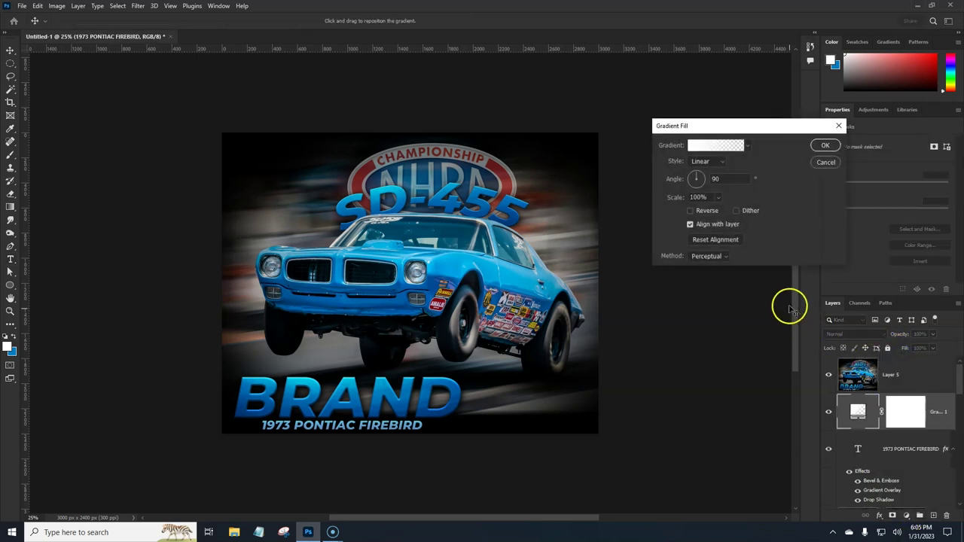
Apply the Foreground to Background preset to the gradient fill and set its start stop to a slightly lightened blue sampled from BRAND.
{"action": "left_click", "coordinate": [710, 146]}
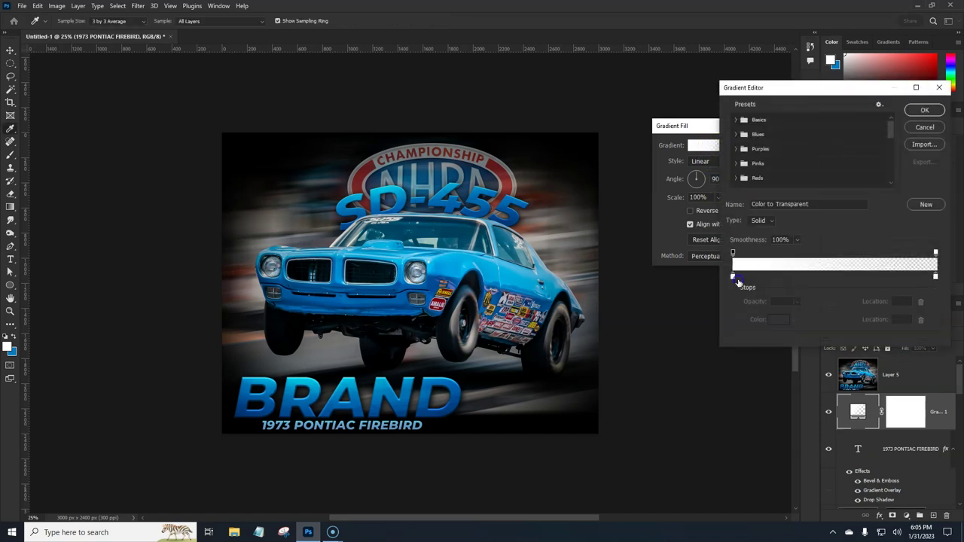
{"action": "left_click", "coordinate": [735, 121]}
{"action": "left_click", "coordinate": [750, 134]}
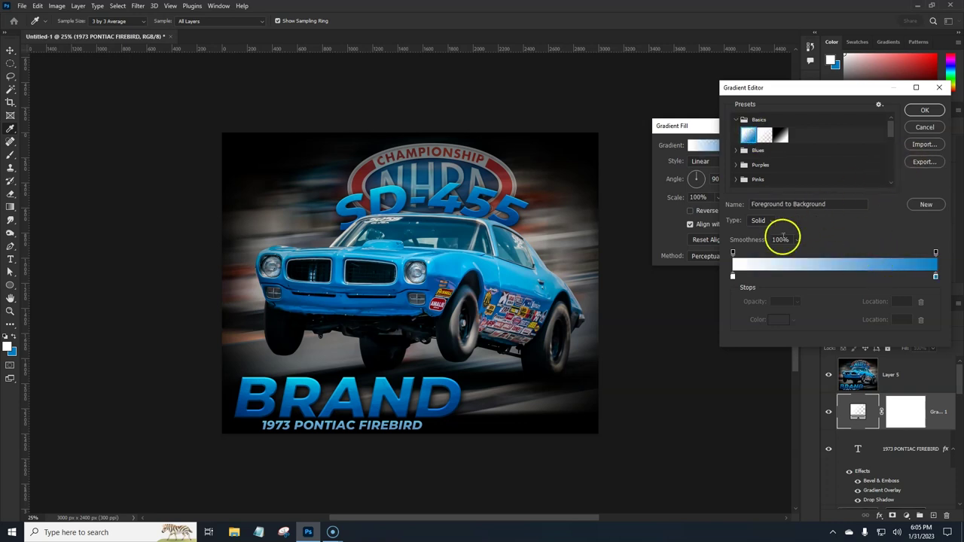
{"action": "left_click", "coordinate": [733, 277]}
{"action": "left_click", "coordinate": [776, 321]}
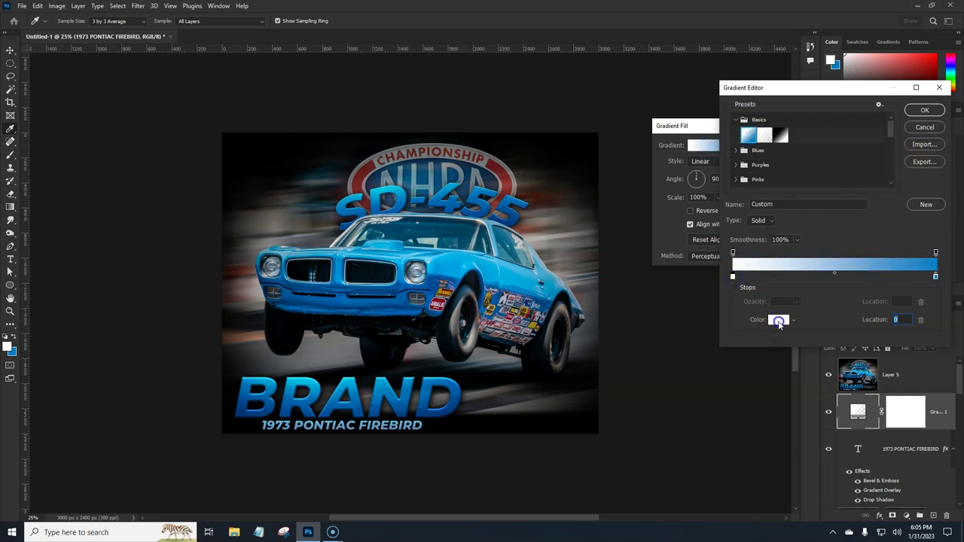
{"action": "left_click", "coordinate": [385, 383]}
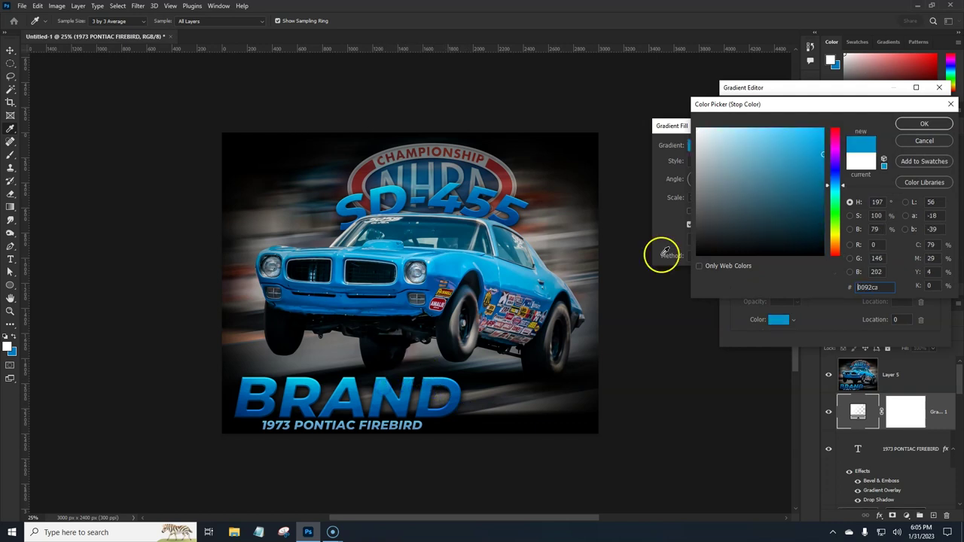
{"action": "left_click_drag", "start_coordinate": [822, 153], "coordinate": [811, 146]}
{"action": "left_click", "coordinate": [915, 126]}
Set the gradient's end stop to a darkened blue, 056496, and apply the gradient fill.
{"action": "left_click", "coordinate": [935, 277]}
{"action": "left_click", "coordinate": [779, 321]}
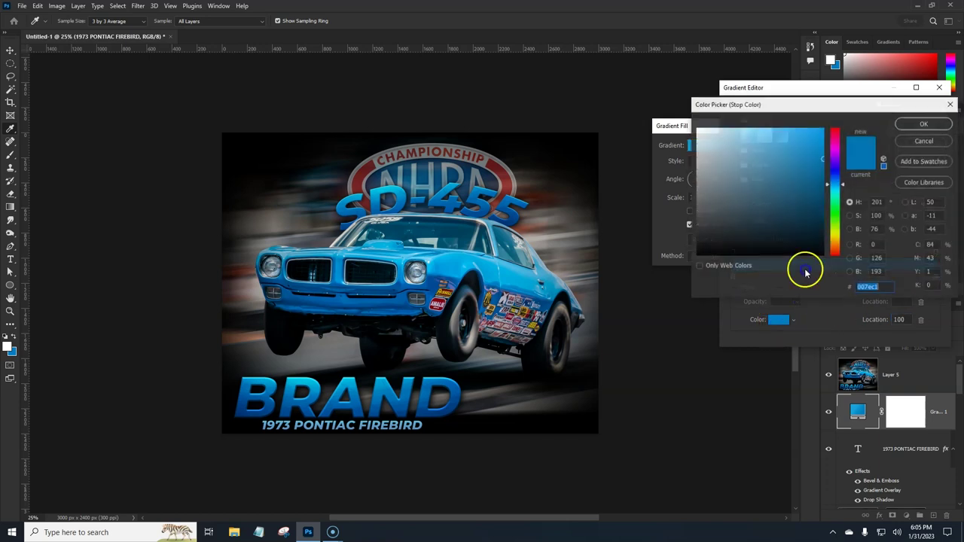
{"action": "left_click_drag", "start_coordinate": [821, 176], "coordinate": [820, 182]}
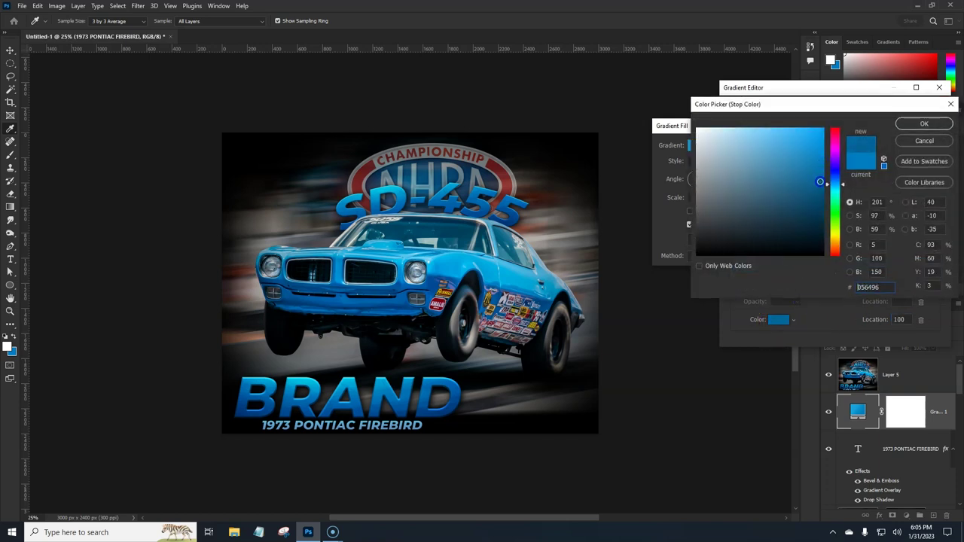
{"action": "left_click", "coordinate": [924, 123]}
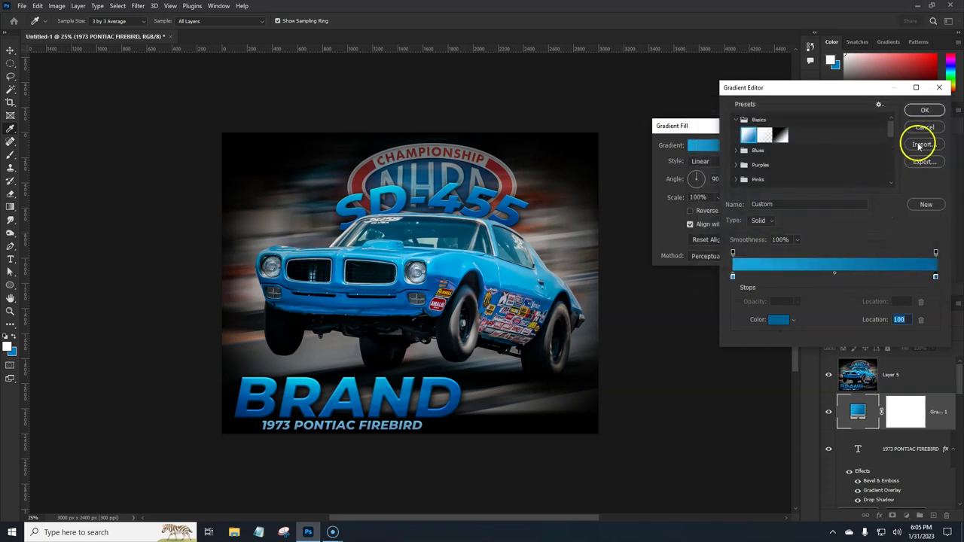
{"action": "left_click", "coordinate": [923, 111]}
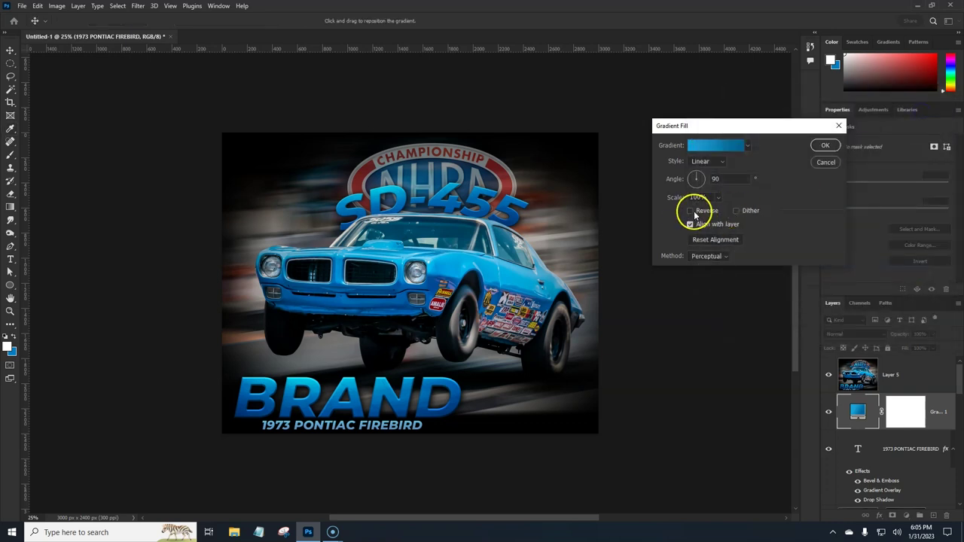
{"action": "left_click", "coordinate": [825, 146]}
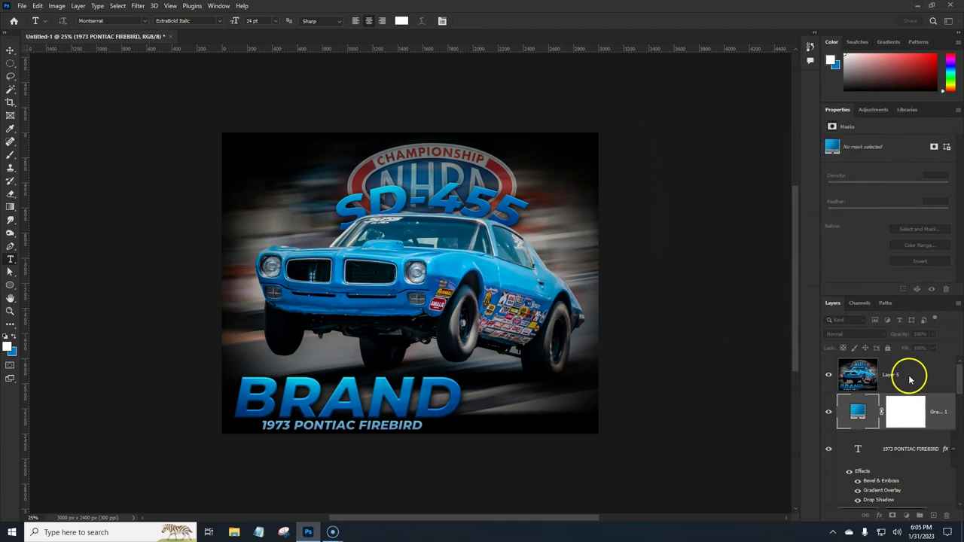
Add a layer mask to Layer 5 and enlarge the soft black brush to 1500 px.
{"action": "left_click", "coordinate": [870, 389]}
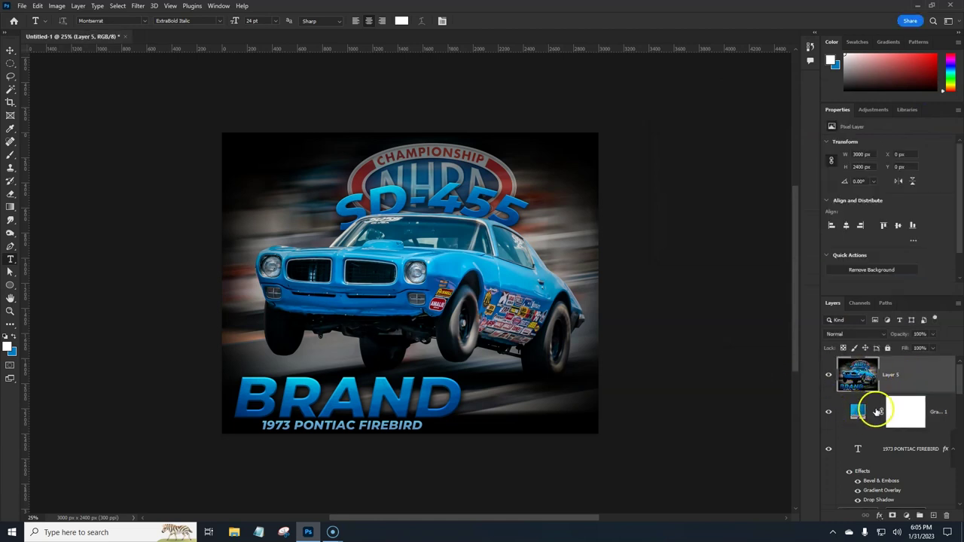
{"action": "left_click", "coordinate": [892, 516]}
{"action": "key", "text": "b"}
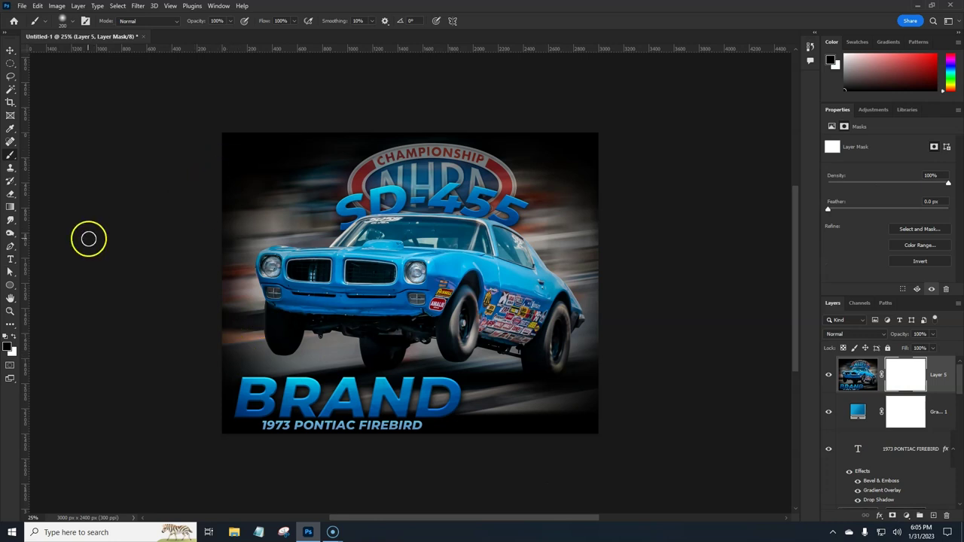
{"action": "key", "text": "bracketright"}
{"action": "key", "text": "bracketright"}
{"action": "key", "text": "bracketright"}
{"action": "key", "text": "bracketright"}
{"action": "key", "text": "bracketright"}
{"action": "key", "text": "bracketright"}
{"action": "key", "text": "bracketright"}
{"action": "key", "text": "bracketright"}
{"action": "key", "text": "bracketright"}
{"action": "key", "text": "bracketright"}
{"action": "key", "text": "bracketright"}
{"action": "key", "text": "bracketright"}
{"action": "key", "text": "bracketright"}
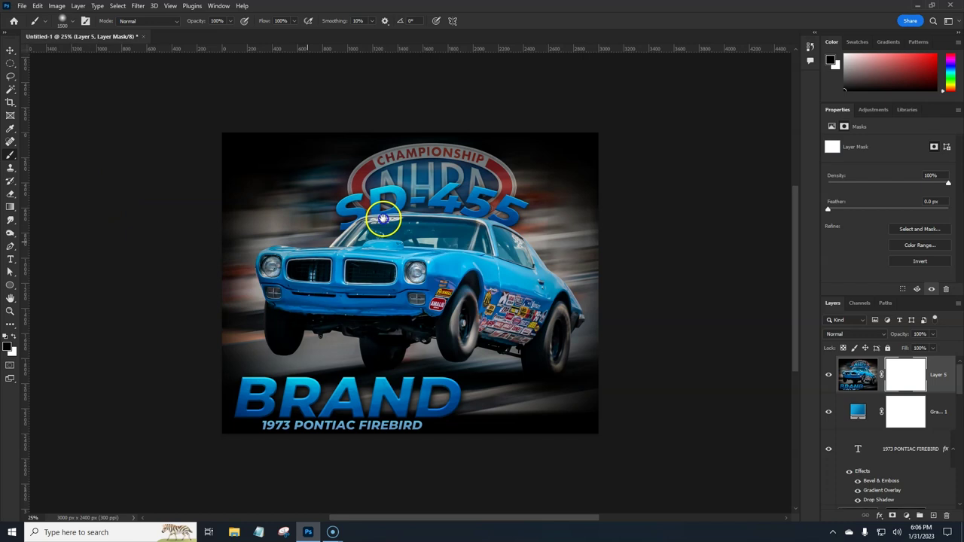
Paint black on Layer 5's mask from just outside the canvas to softly fade the poster's four edges into the blue gradient.
{"action": "left_click_drag", "start_coordinate": [94, 266], "coordinate": [228, 232]}
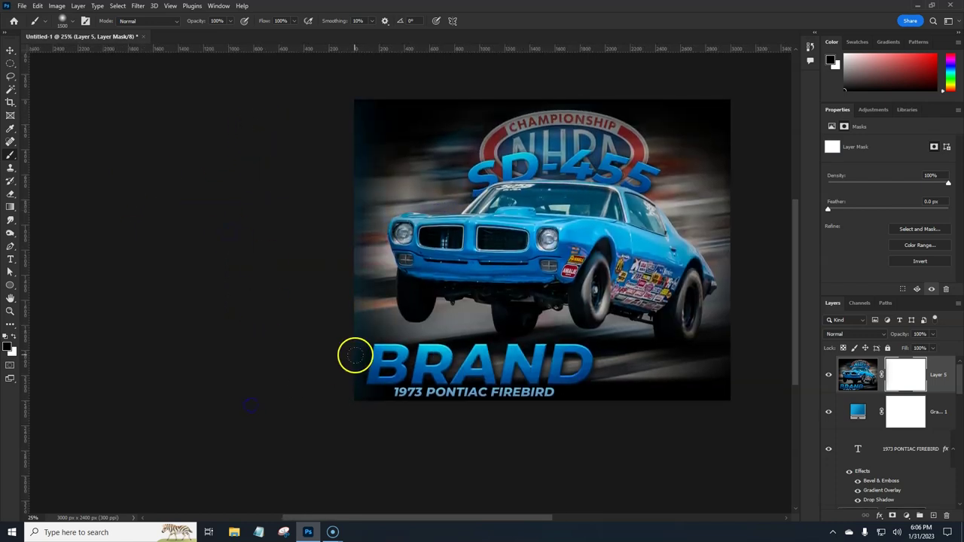
{"action": "scroll", "coordinate": [507, 296], "scroll_direction": "right", "scroll_amount": 5}
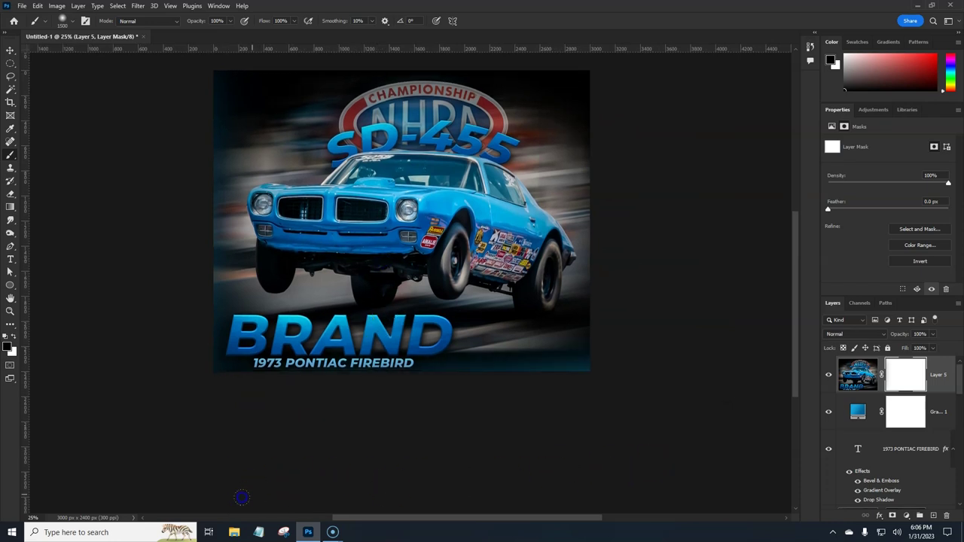
{"action": "scroll", "coordinate": [720, 410], "scroll_direction": "right", "scroll_amount": 1}
{"action": "scroll", "coordinate": [721, 410], "scroll_direction": "up", "scroll_amount": 3}
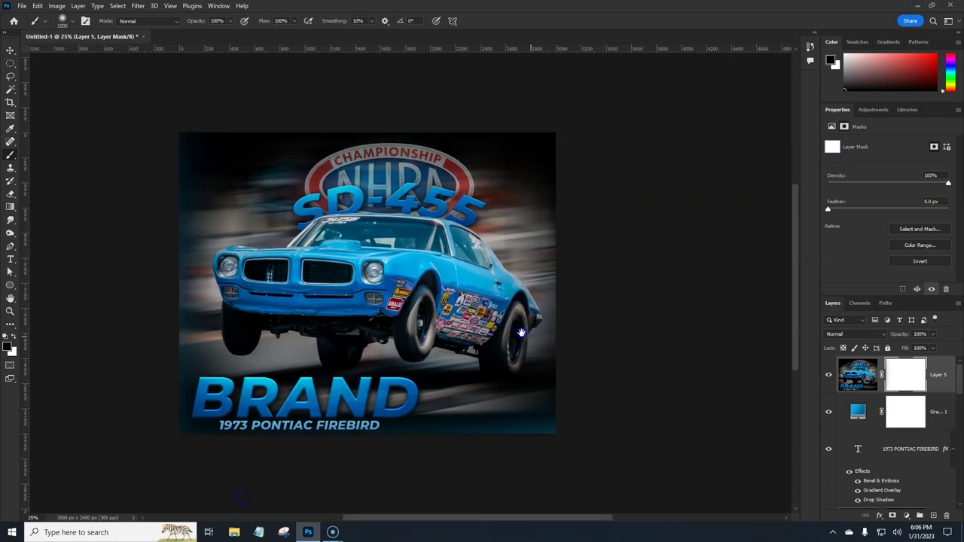
{"action": "left_click", "coordinate": [670, 237]}
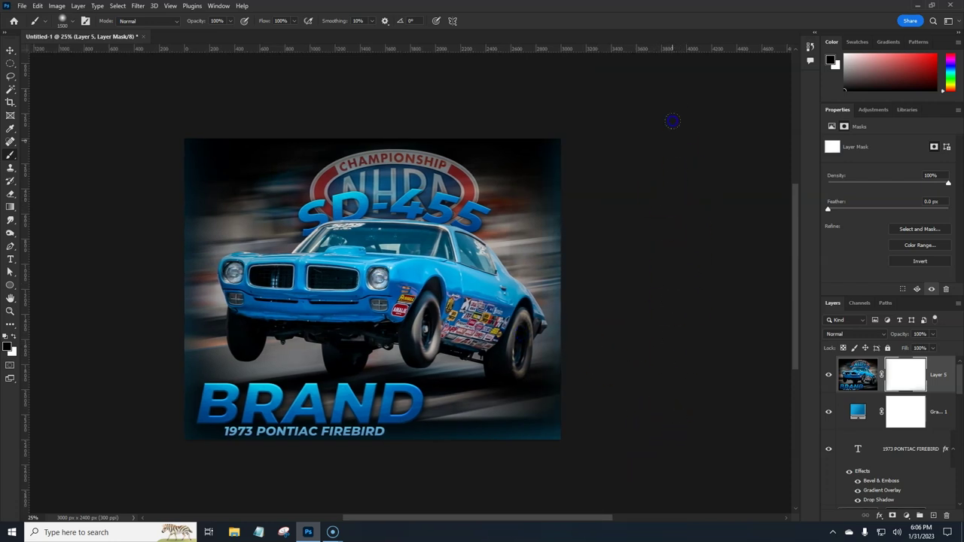
{"action": "scroll", "coordinate": [439, 326], "scroll_direction": "up", "scroll_amount": 4}
{"action": "scroll", "coordinate": [439, 326], "scroll_direction": "left", "scroll_amount": 2}
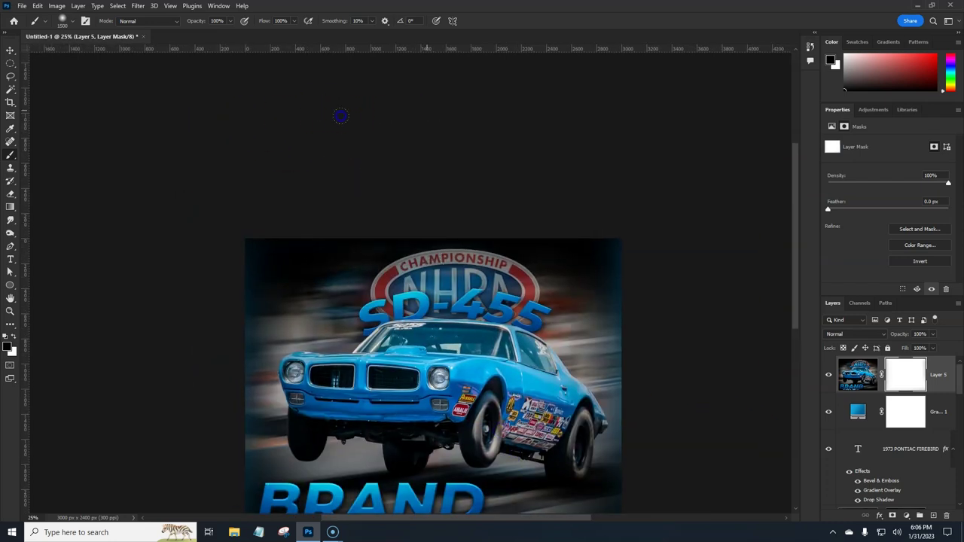
{"action": "left_click", "coordinate": [688, 124]}
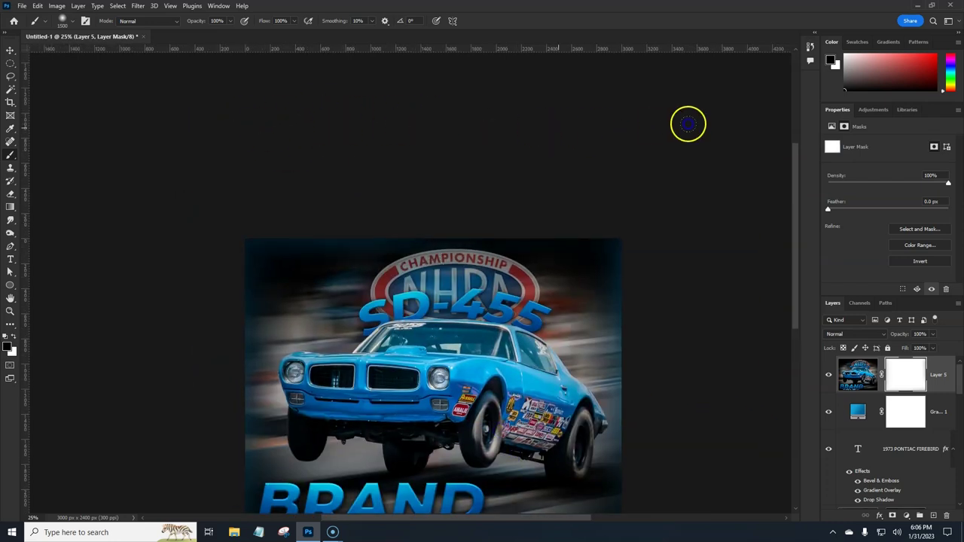
{"action": "mouse_move", "coordinate": [567, 129]}
{"action": "left_mouse_down"}
{"action": "mouse_move", "coordinate": [471, 118]}
{"action": "mouse_move", "coordinate": [228, 122]}
{"action": "left_mouse_up"}
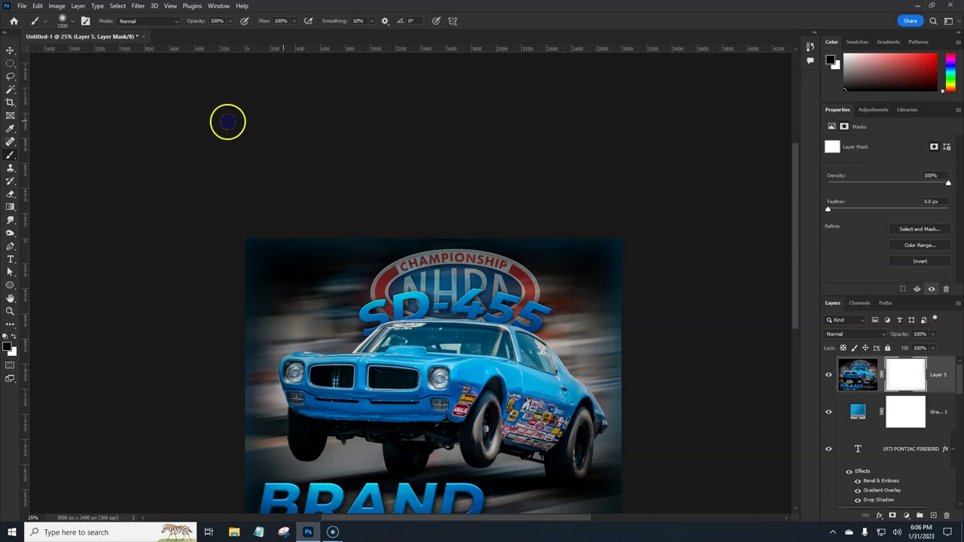
{"action": "scroll", "coordinate": [520, 392], "scroll_direction": "down", "scroll_amount": 5}
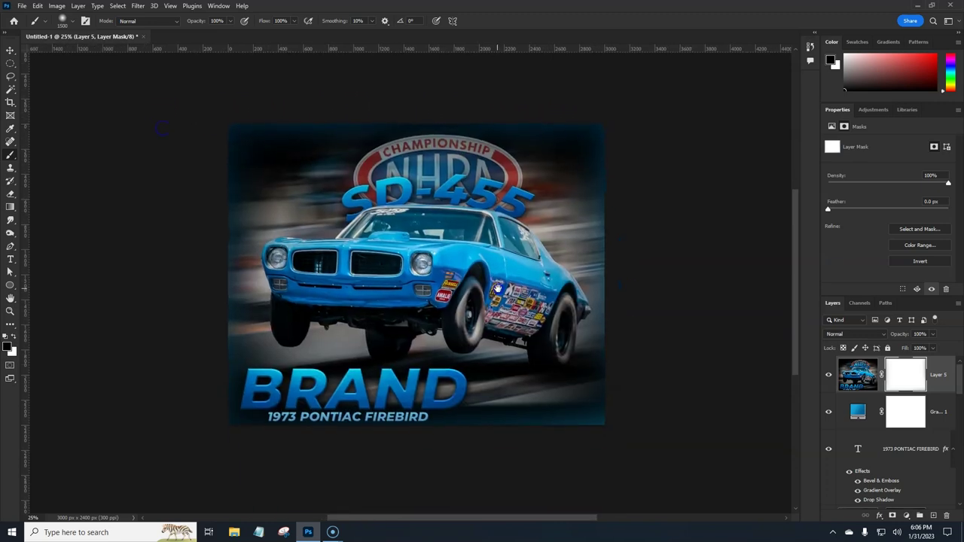
{"action": "scroll", "coordinate": [490, 290], "scroll_direction": "down", "scroll_amount": 1}
{"action": "scroll", "coordinate": [490, 290], "scroll_direction": "up", "scroll_amount": 1}
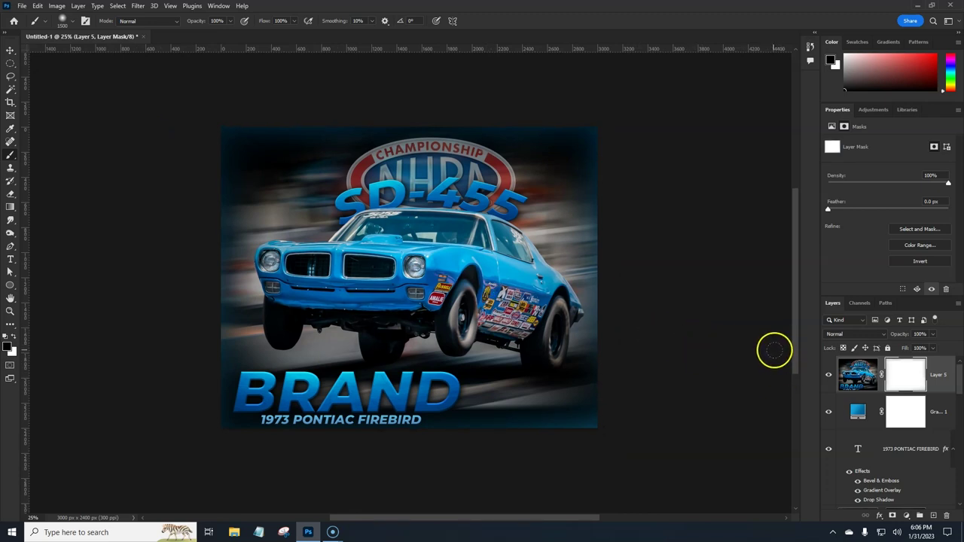
Toggle the gradient fill's visibility to compare the edges, and replace Layer 5's painted mask with a blank one.
{"action": "left_click", "coordinate": [829, 412]}
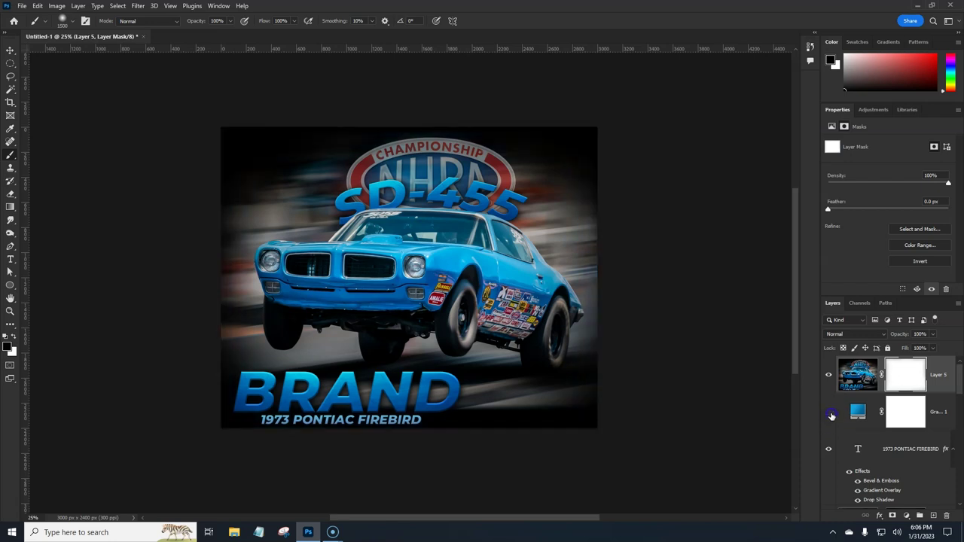
{"action": "left_click", "coordinate": [829, 413]}
{"action": "right_click", "coordinate": [906, 375]}
{"action": "left_click", "coordinate": [902, 403]}
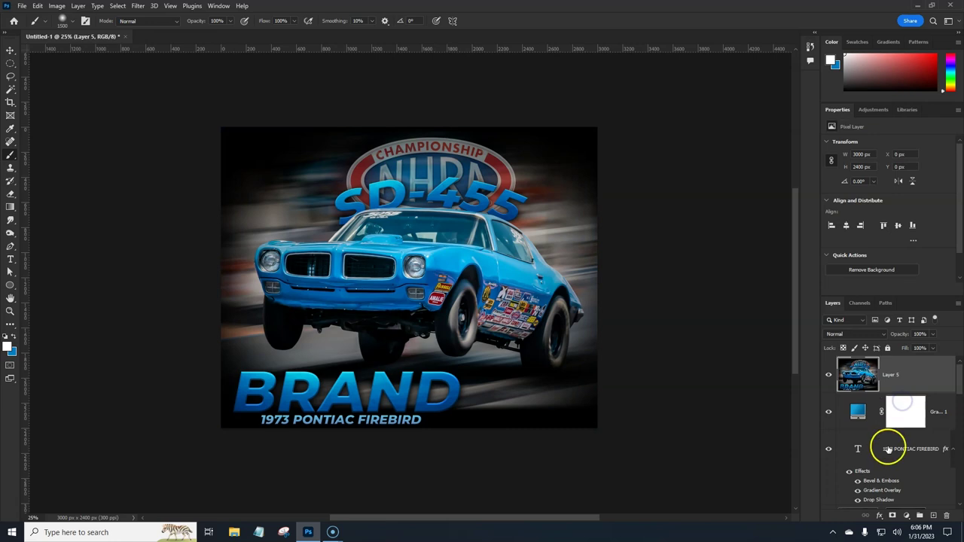
{"action": "left_click", "coordinate": [893, 517]}
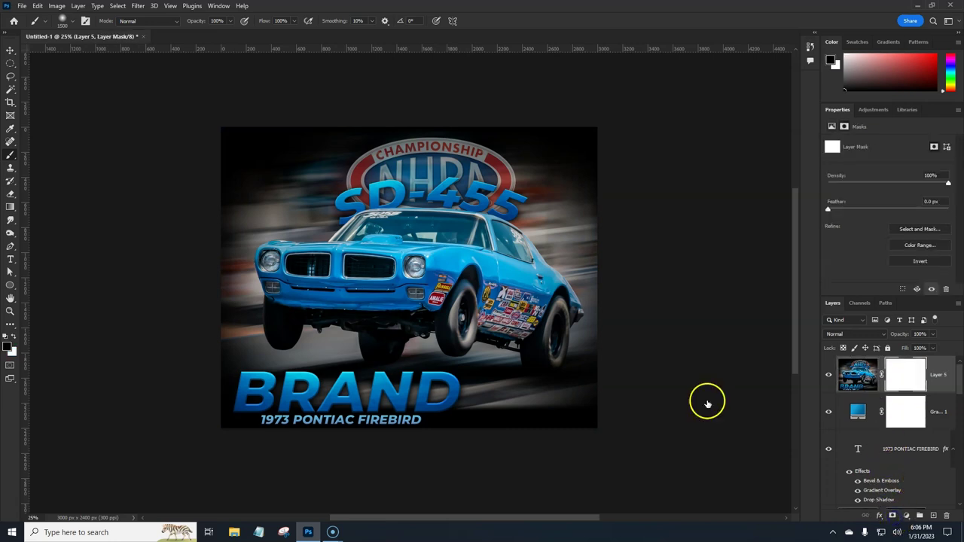
Choose brush 14 from the 66 Long Ink Strokes Photoshop Stamp Brushes set.
{"action": "left_click", "coordinate": [63, 16]}
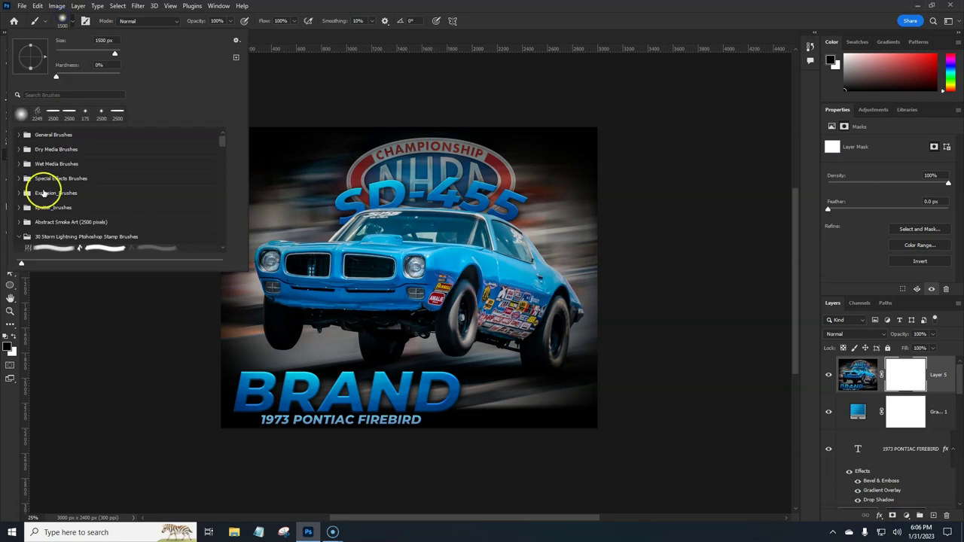
{"action": "scroll", "coordinate": [53, 198], "scroll_direction": "down", "scroll_amount": 8}
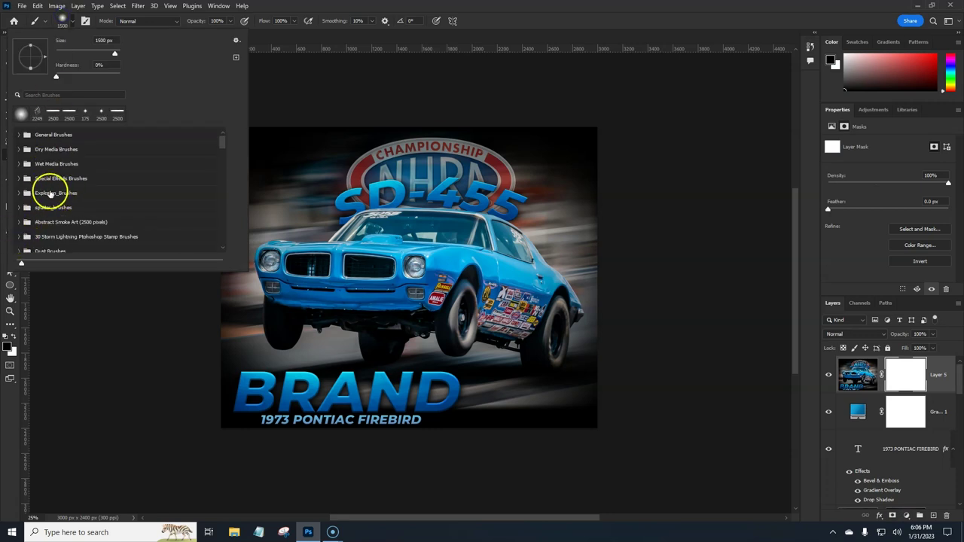
{"action": "scroll", "coordinate": [79, 183], "scroll_direction": "down", "scroll_amount": 10}
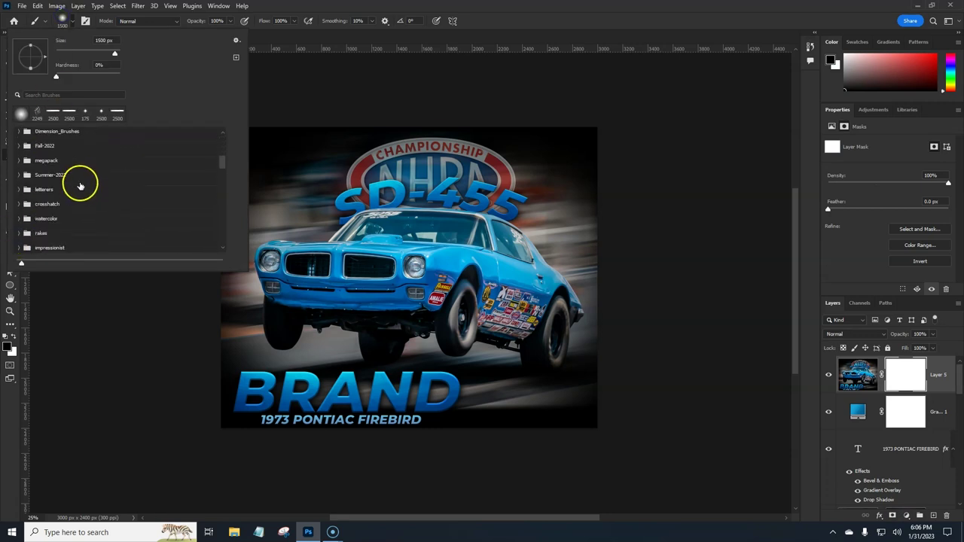
{"action": "scroll", "coordinate": [78, 184], "scroll_direction": "down", "scroll_amount": 5}
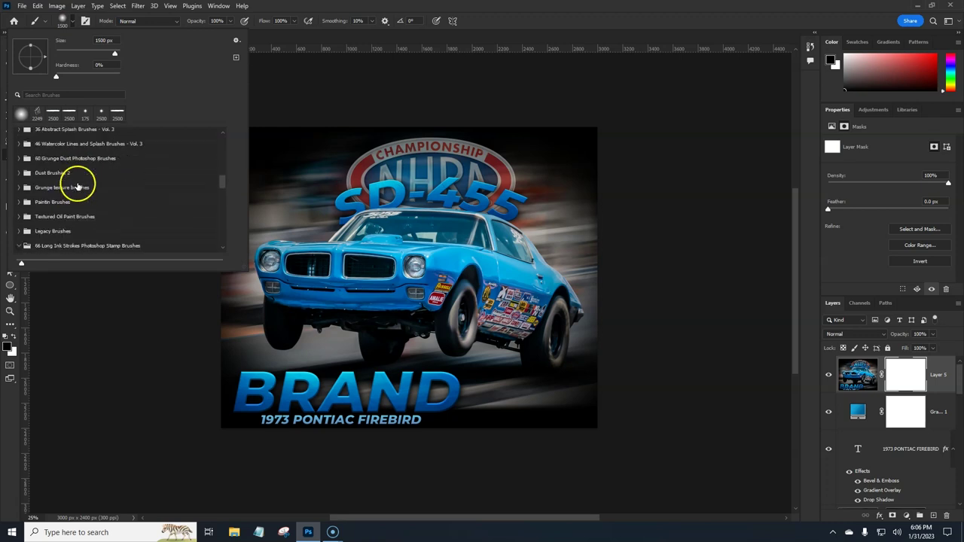
{"action": "scroll", "coordinate": [126, 166], "scroll_direction": "down", "scroll_amount": 2}
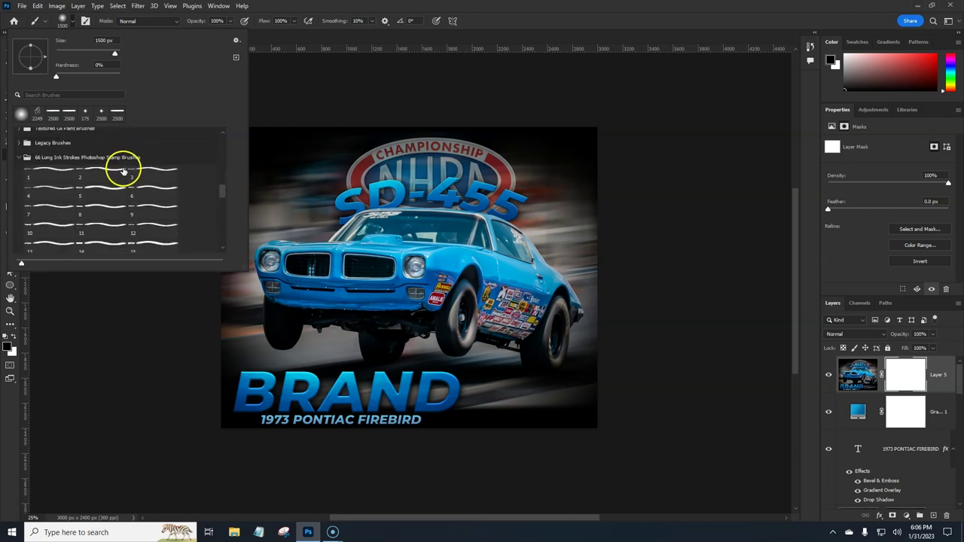
{"action": "left_click", "coordinate": [103, 240]}
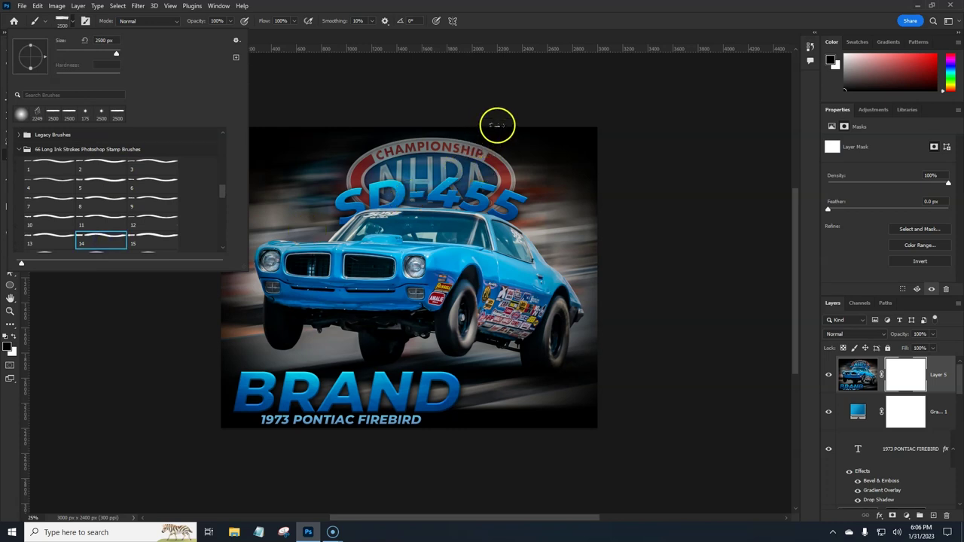
{"action": "left_click", "coordinate": [570, 13]}
Brush ragged black ink strokes down the poster's right edge on Layer 5's mask.
{"action": "left_click_drag", "start_coordinate": [538, 244], "coordinate": [428, 200]}
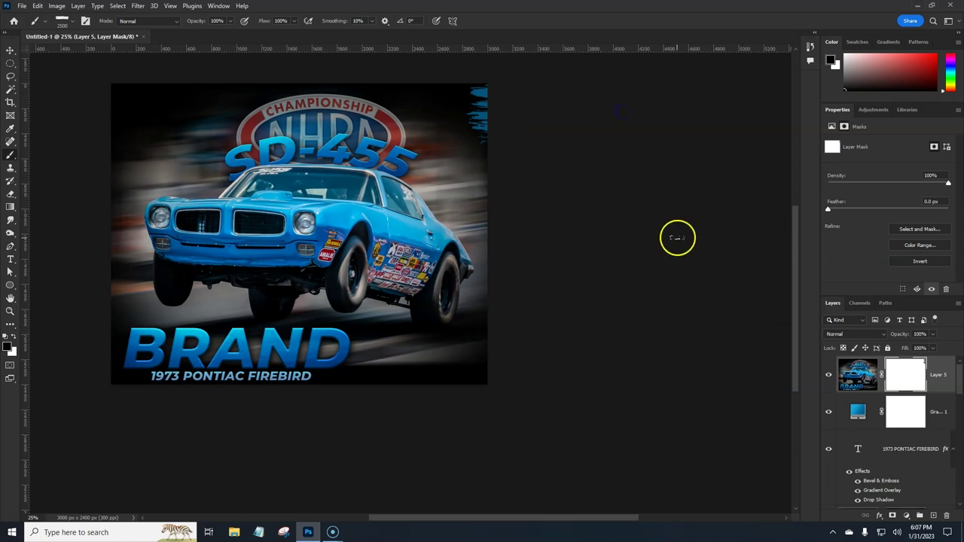
{"action": "mouse_move", "coordinate": [620, 367]}
{"action": "left_mouse_down"}
{"action": "mouse_move", "coordinate": [644, 321]}
{"action": "mouse_move", "coordinate": [625, 182]}
{"action": "left_mouse_up"}
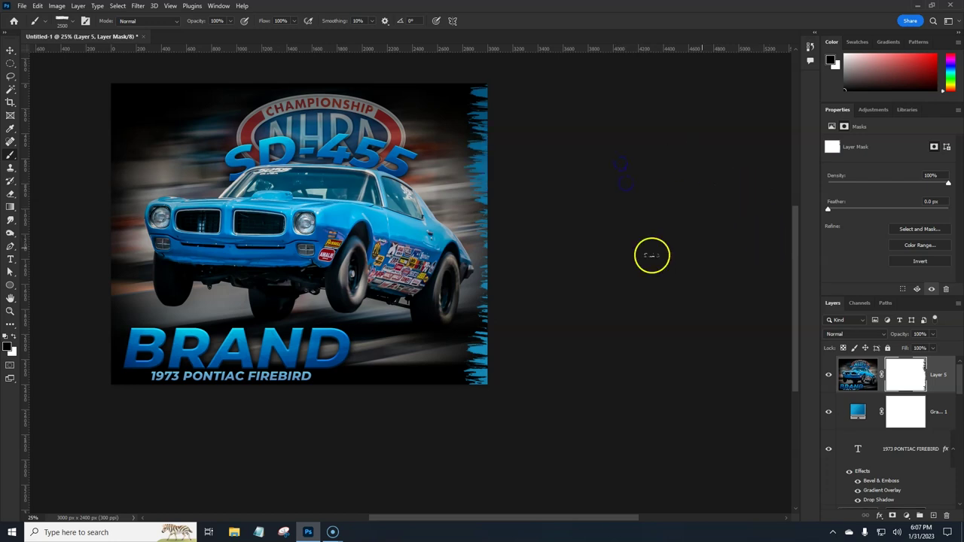
{"action": "left_click_drag", "start_coordinate": [477, 269], "coordinate": [605, 281]}
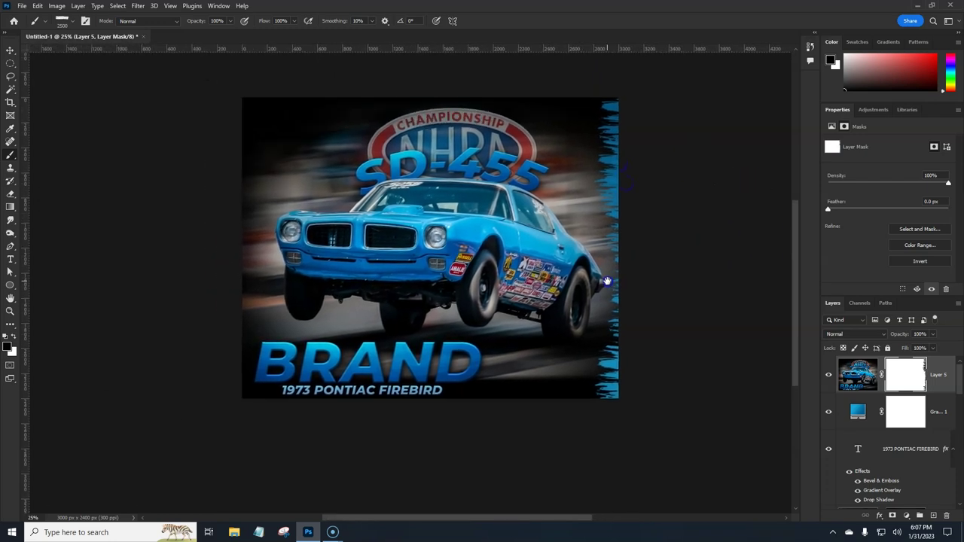
{"action": "mouse_move", "coordinate": [127, 116]}
{"action": "left_mouse_down"}
{"action": "mouse_move", "coordinate": [134, 158]}
{"action": "mouse_move", "coordinate": [106, 379]}
{"action": "mouse_move", "coordinate": [129, 113]}
{"action": "mouse_move", "coordinate": [298, 170]}
{"action": "left_mouse_up"}
Delete Layer 5's mask with the ink strokes and add a new blank layer mask.
{"action": "right_click", "coordinate": [904, 380]}
{"action": "left_click", "coordinate": [902, 402]}
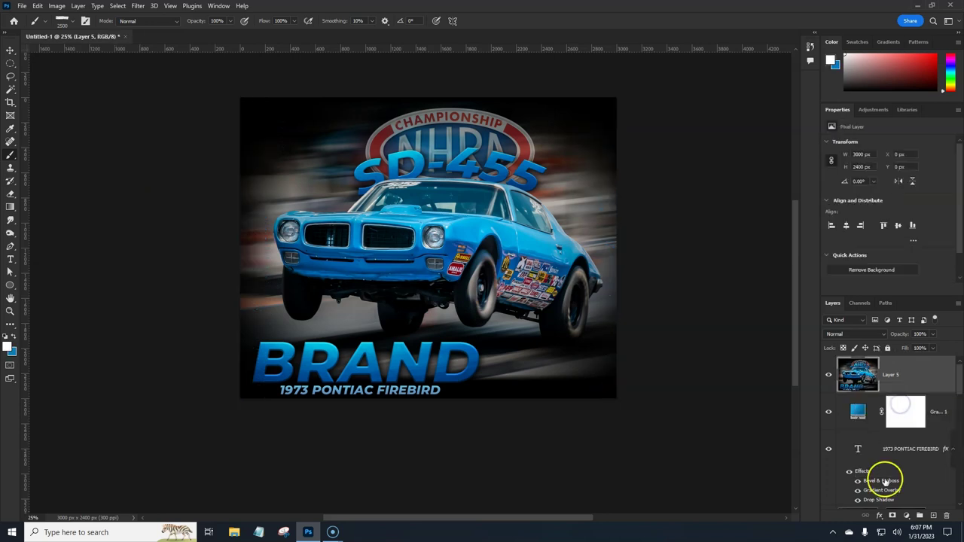
{"action": "left_click", "coordinate": [892, 515]}
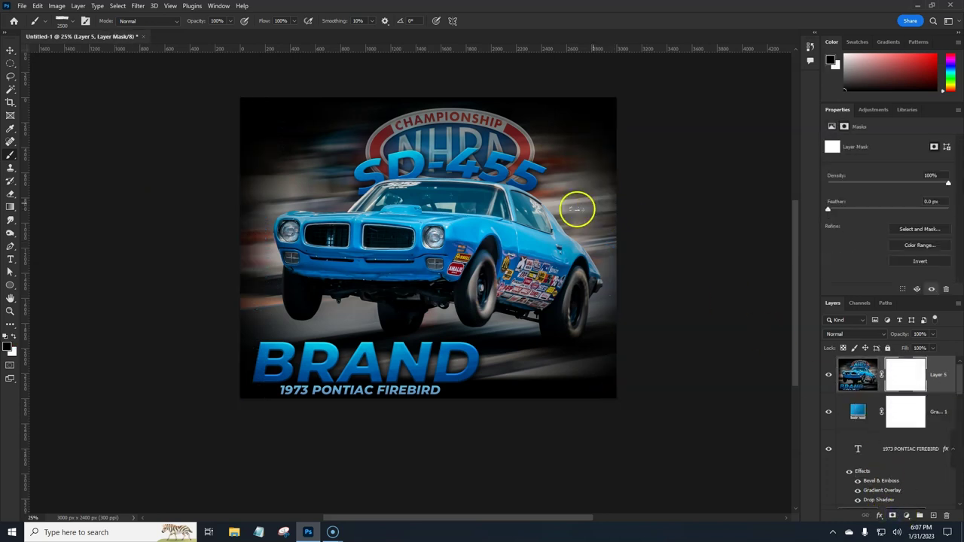
Enlarge the ink-stroke brush to 5000 px and stamp horizontal strokes along the poster's bottom and top edges on Layer 5's mask.
{"action": "key", "text": "bracketright"}
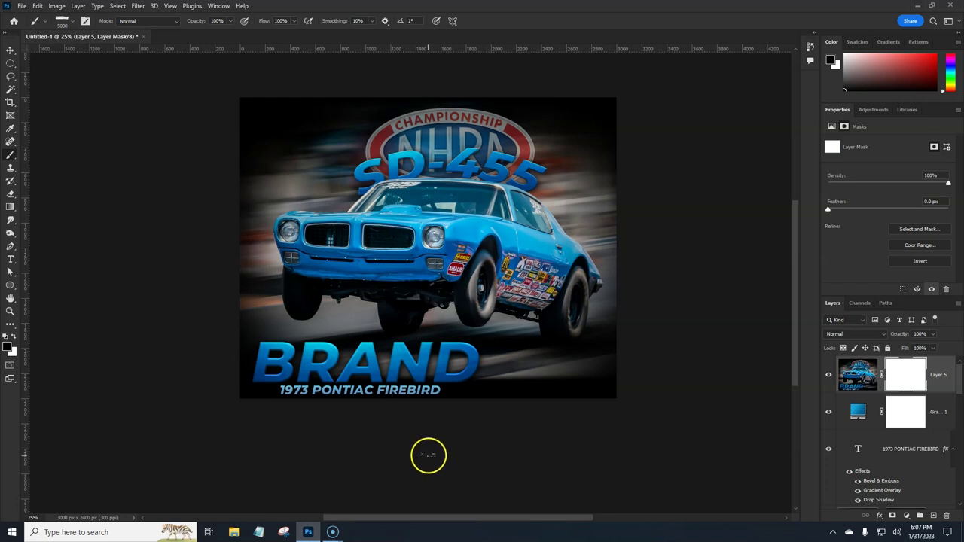
{"action": "left_click", "coordinate": [428, 454]}
{"action": "left_click", "coordinate": [428, 453]}
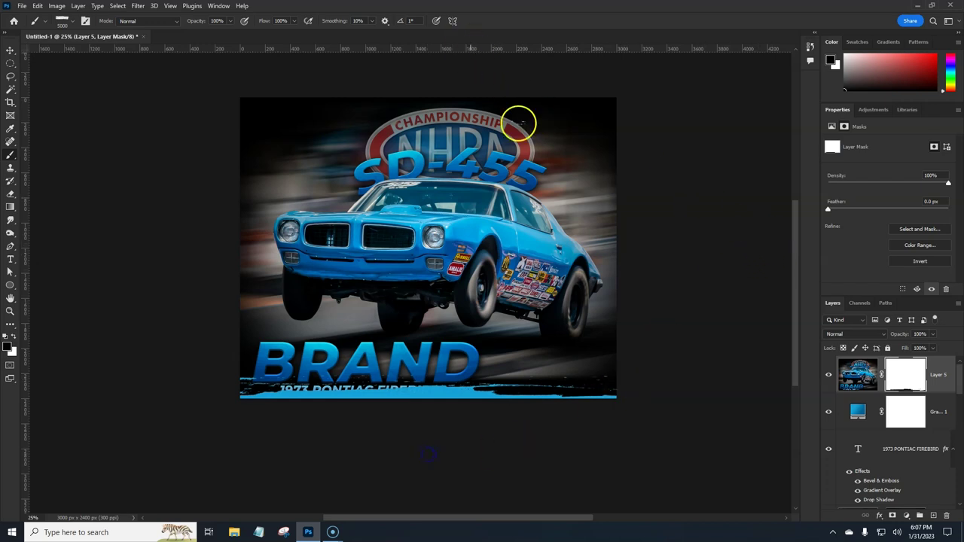
{"action": "left_click_drag", "start_coordinate": [510, 183], "coordinate": [495, 222]}
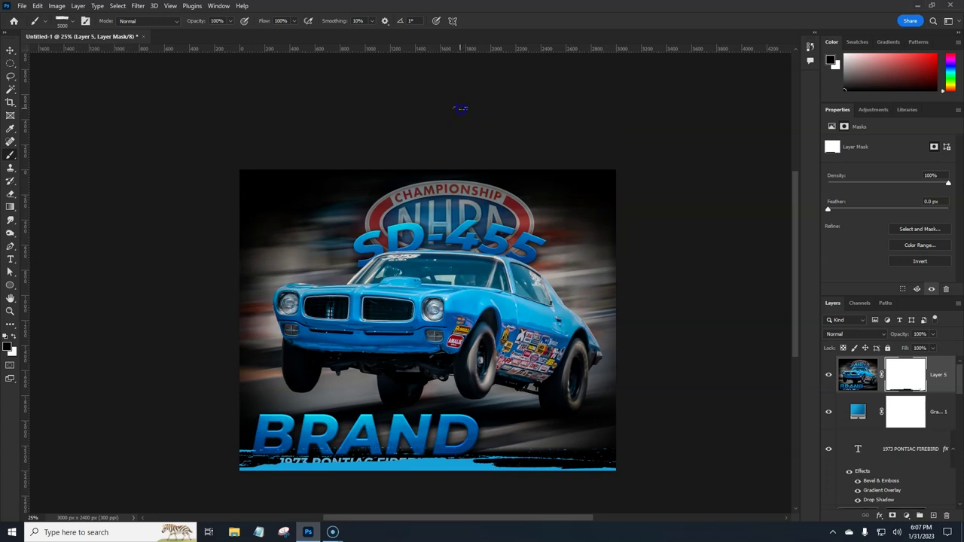
{"action": "mouse_move", "coordinate": [471, 108]}
{"action": "left_mouse_down"}
{"action": "mouse_move", "coordinate": [546, 93]}
{"action": "mouse_move", "coordinate": [472, 134]}
{"action": "mouse_move", "coordinate": [525, 116]}
{"action": "mouse_move", "coordinate": [631, 116]}
{"action": "mouse_move", "coordinate": [725, 100]}
{"action": "left_mouse_up"}
Delete Layer 5's mask with the ink strokes along the top and bottom edges and give the layer a fresh blank mask.
{"action": "right_click", "coordinate": [904, 376]}
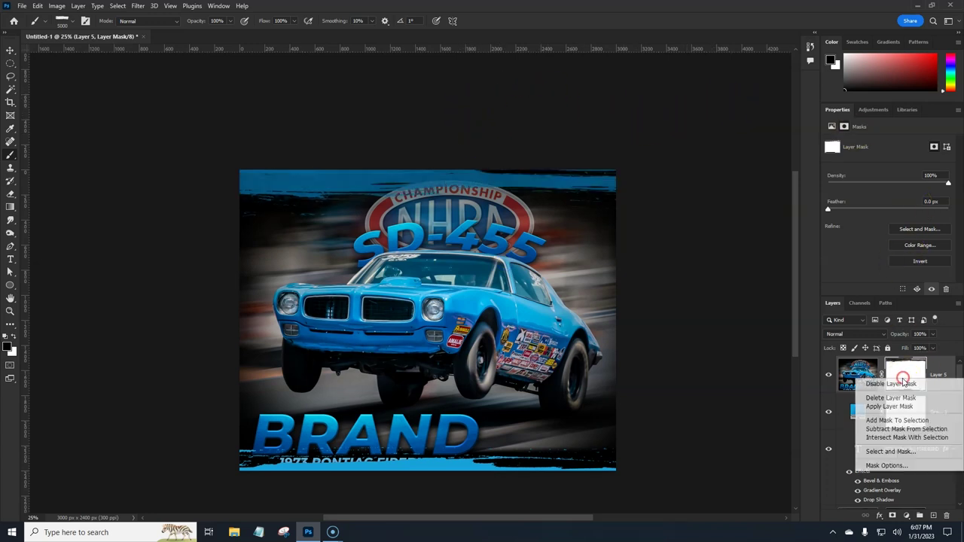
{"action": "left_click", "coordinate": [898, 398]}
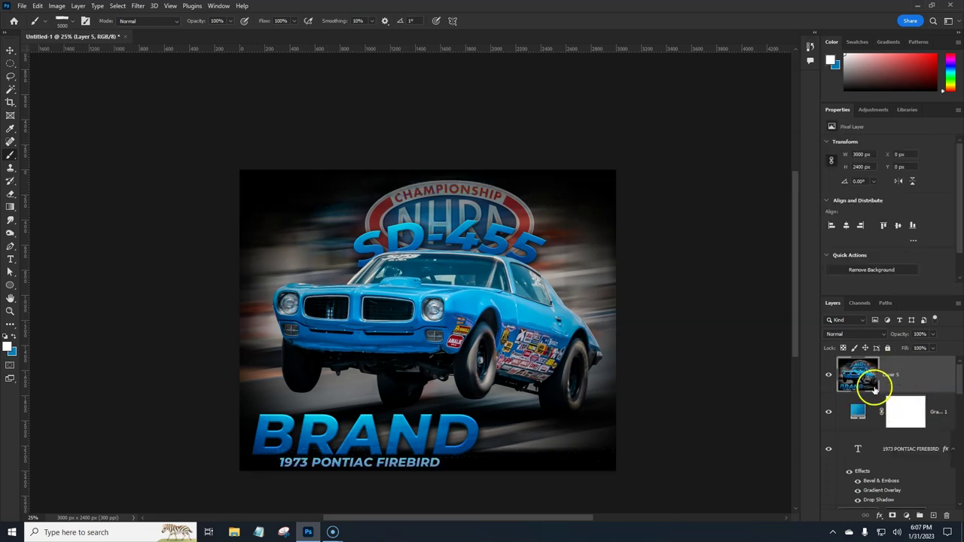
{"action": "left_click_drag", "start_coordinate": [467, 354], "coordinate": [439, 310]}
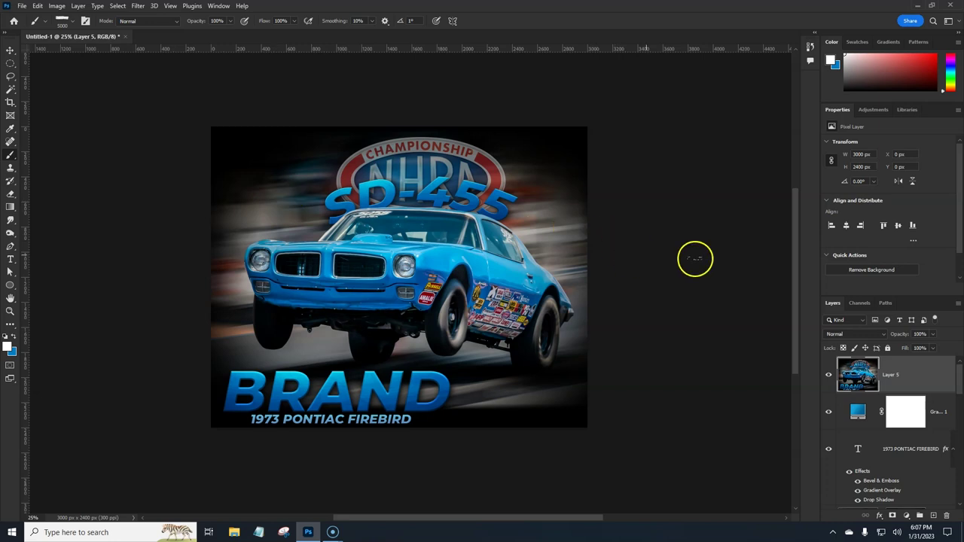
{"action": "left_click", "coordinate": [893, 515]}
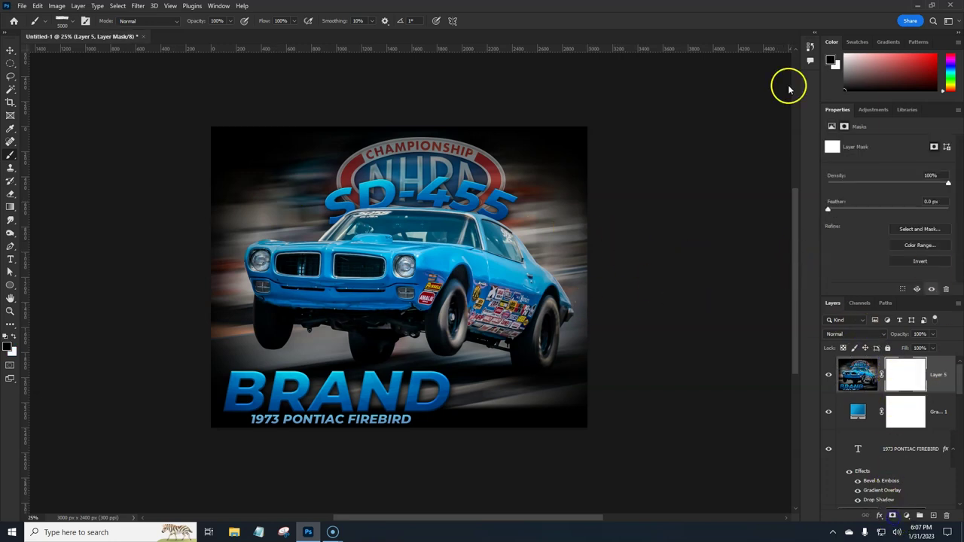
Choose a soft round brush at 1300 px and fade the poster's right and top edges in black on Layer 5's mask.
{"action": "left_click", "coordinate": [63, 21]}
{"action": "left_click", "coordinate": [384, 8]}
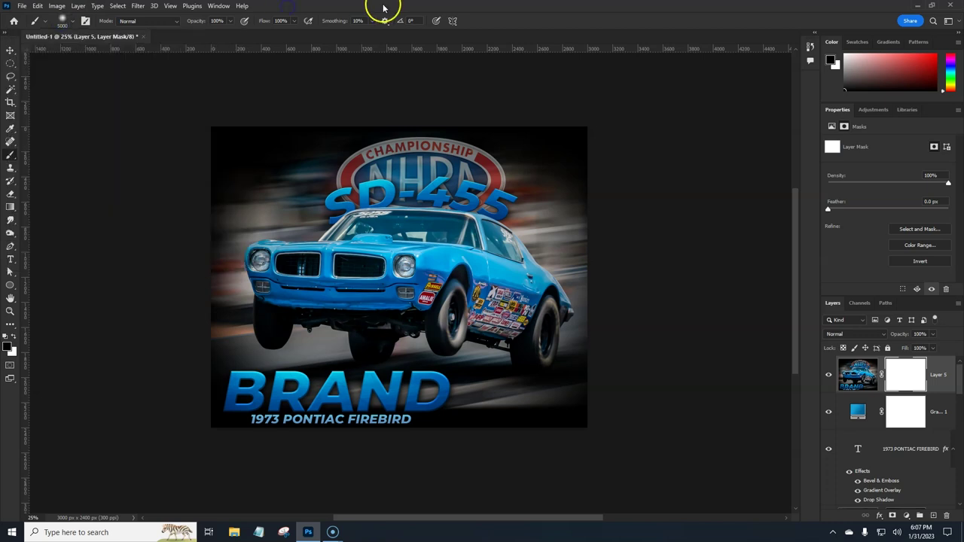
{"action": "mouse_move", "coordinate": [469, 215]}
{"action": "left_mouse_down"}
{"action": "mouse_move", "coordinate": [323, 229]}
{"action": "mouse_move", "coordinate": [335, 219]}
{"action": "left_mouse_up"}
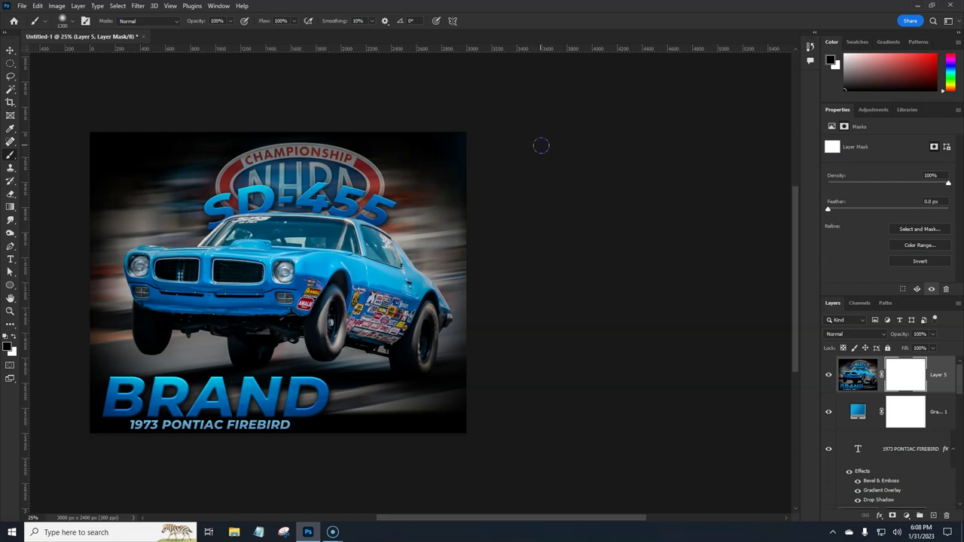
{"action": "left_click", "coordinate": [542, 482]}
{"action": "left_click_drag", "start_coordinate": [422, 327], "coordinate": [595, 221]}
{"action": "mouse_move", "coordinate": [438, 145]}
{"action": "left_mouse_down"}
{"action": "mouse_move", "coordinate": [307, 137]}
{"action": "mouse_move", "coordinate": [186, 161]}
{"action": "left_mouse_up"}
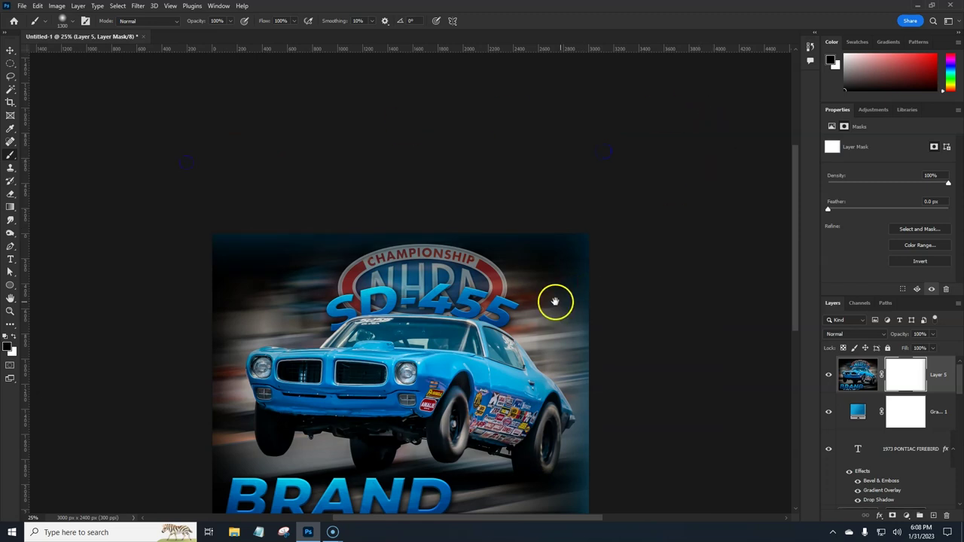
Fade the poster's left and bottom edges with the soft black brush on Layer 5's mask.
{"action": "left_click_drag", "start_coordinate": [554, 301], "coordinate": [659, 165]}
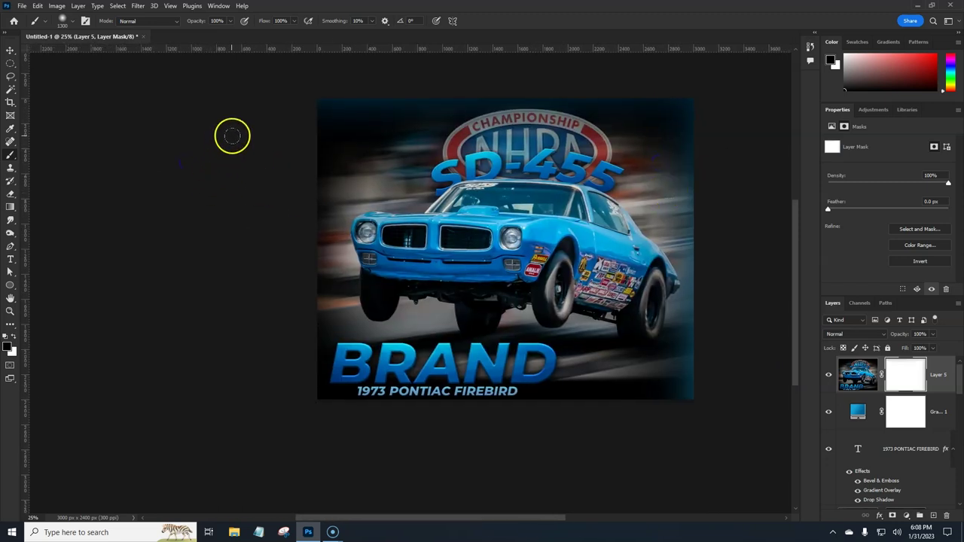
{"action": "left_click_drag", "start_coordinate": [235, 382], "coordinate": [239, 415]}
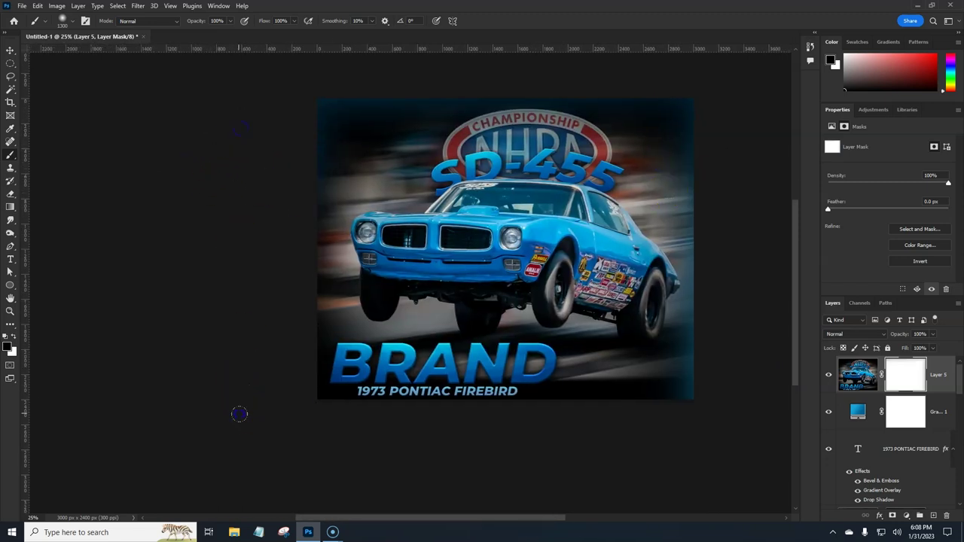
{"action": "mouse_move", "coordinate": [515, 229]}
{"action": "left_mouse_down"}
{"action": "mouse_move", "coordinate": [458, 238]}
{"action": "mouse_move", "coordinate": [279, 413]}
{"action": "mouse_move", "coordinate": [279, 396]}
{"action": "left_mouse_up"}
{"action": "left_click_drag", "start_coordinate": [647, 391], "coordinate": [658, 395]}
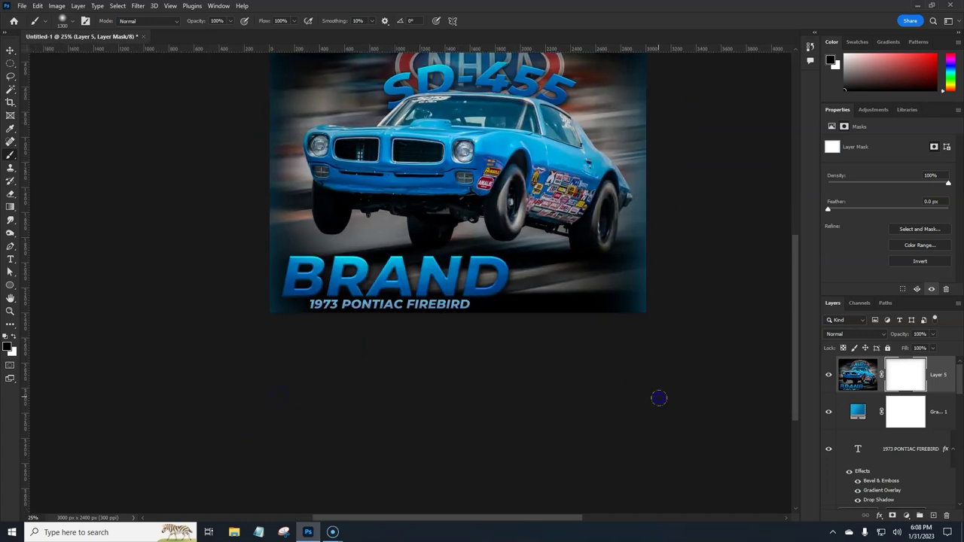
{"action": "left_click_drag", "start_coordinate": [585, 209], "coordinate": [536, 292]}
{"action": "left_click_drag", "start_coordinate": [753, 325], "coordinate": [778, 196]}
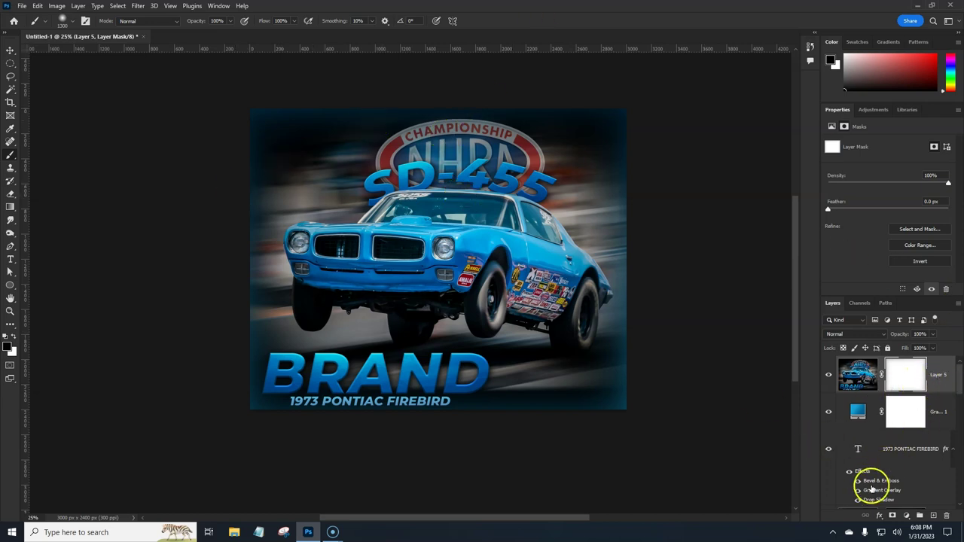
Add a new layer above Layer 5 and stamp a white lightning bolt over the car's front with the 2249 px lightning brush.
{"action": "left_click", "coordinate": [933, 515]}
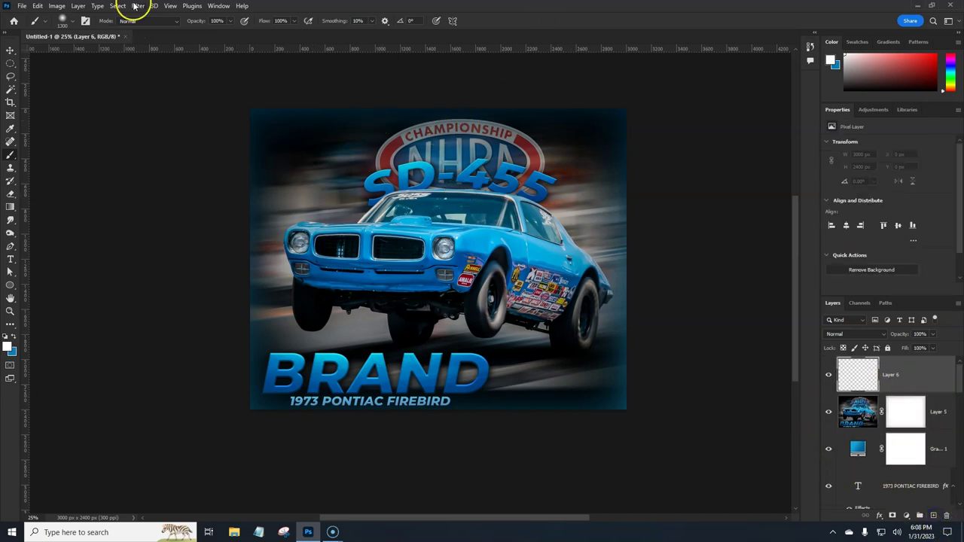
{"action": "left_click", "coordinate": [61, 20]}
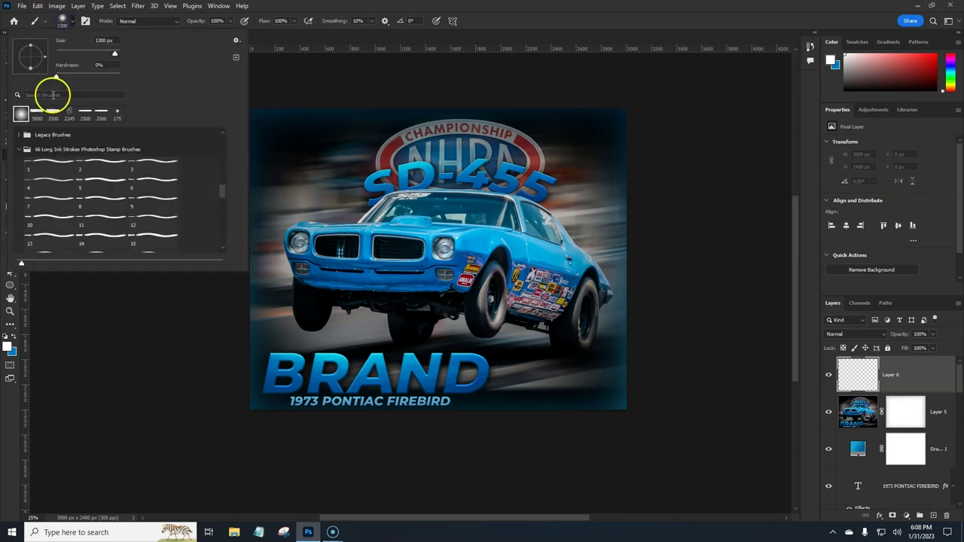
{"action": "left_click", "coordinate": [69, 112]}
{"action": "left_click", "coordinate": [362, 6]}
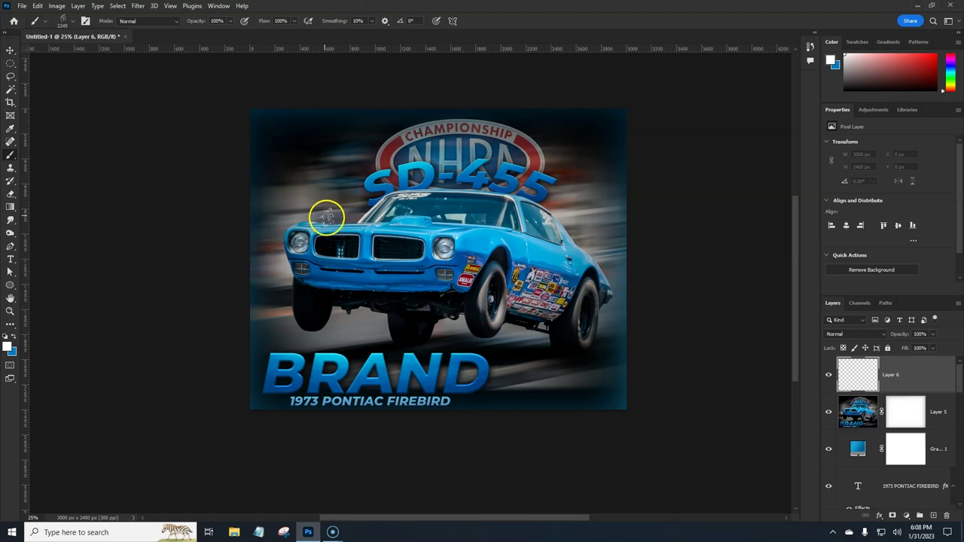
{"action": "left_click", "coordinate": [327, 228]}
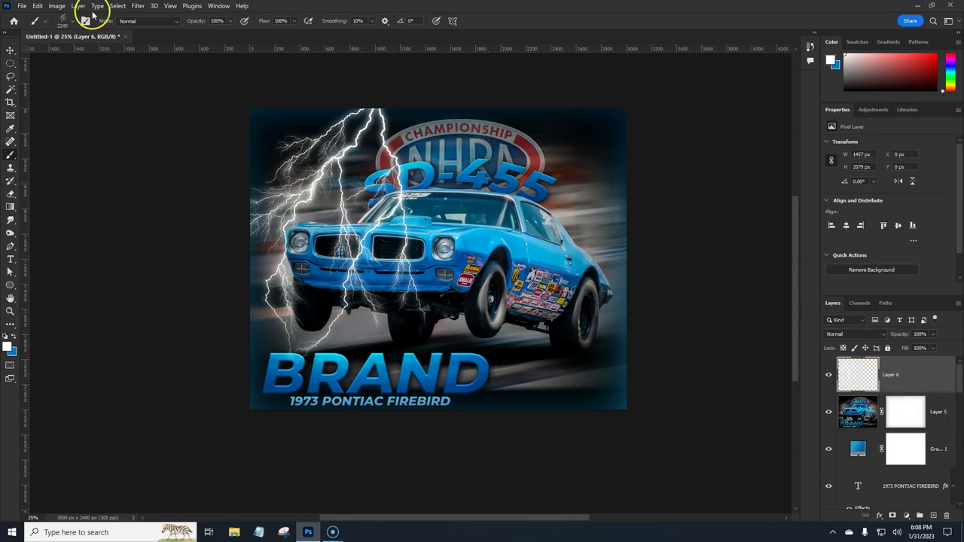
Apply a Motion Blur to Layer 6's lightning with an angle of 79° and a distance of 1511 pixels.
{"action": "left_click", "coordinate": [136, 6]}
{"action": "mouse_move", "coordinate": [176, 140]}
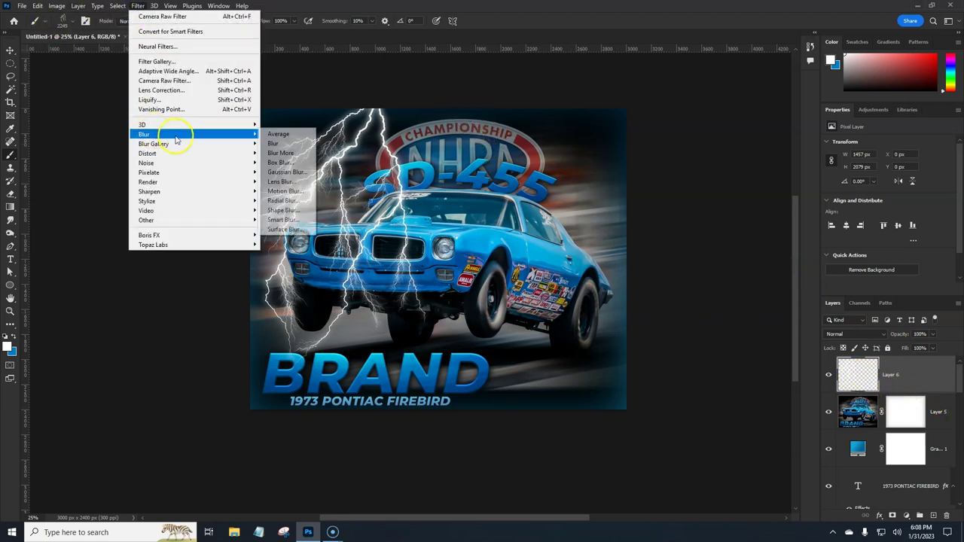
{"action": "left_click", "coordinate": [293, 189]}
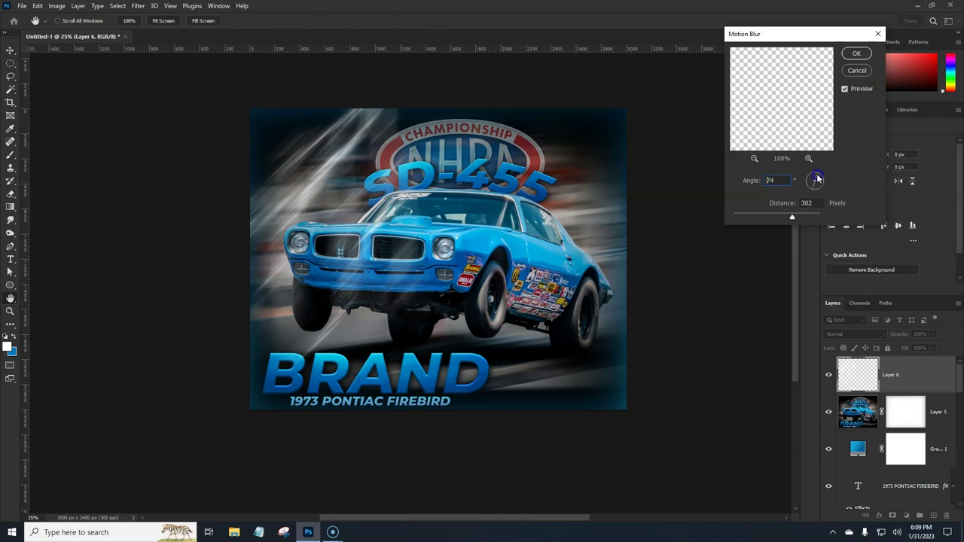
{"action": "left_click", "coordinate": [794, 219]}
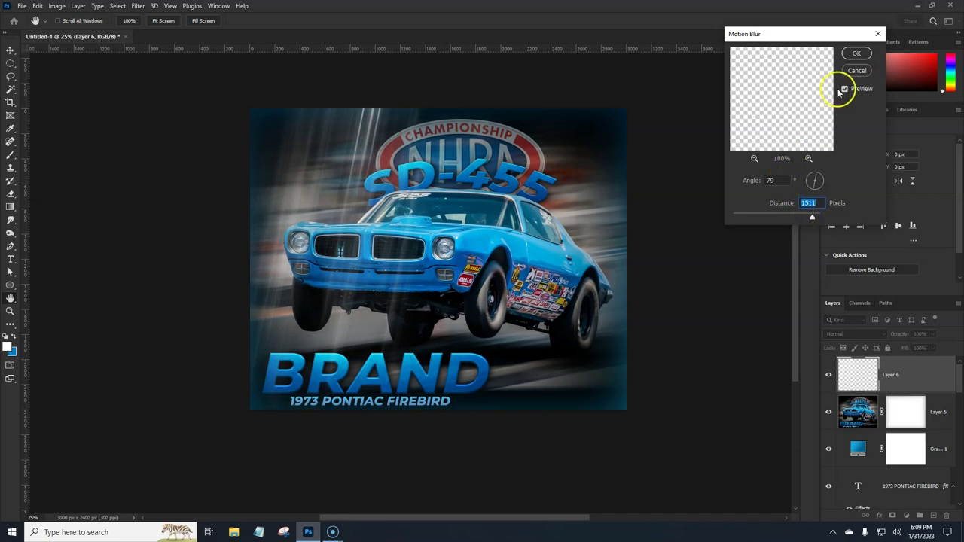
{"action": "left_click", "coordinate": [854, 57]}
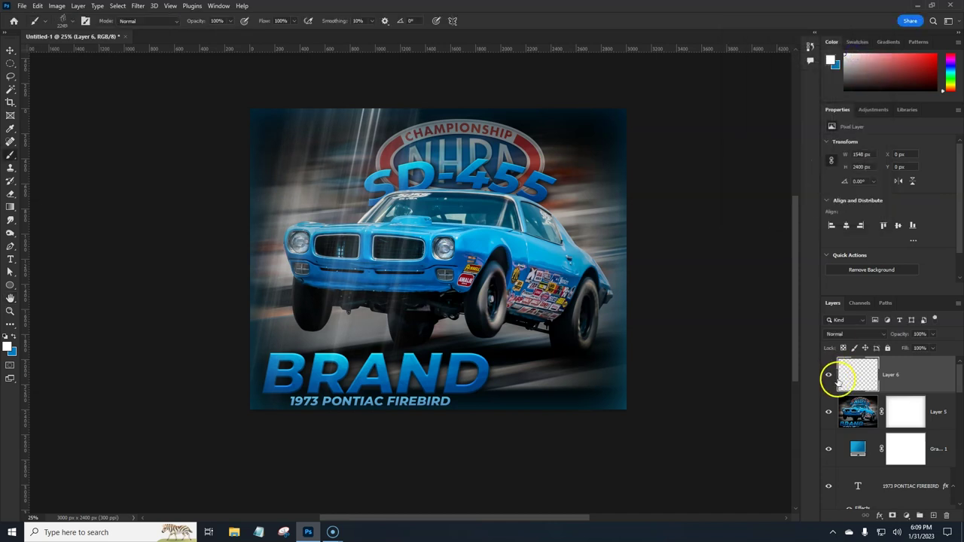
Give Layer 6's light streaks a blue linear Gradient Overlay in Normal mode with reduced opacity.
{"action": "double_click", "coordinate": [935, 384]}
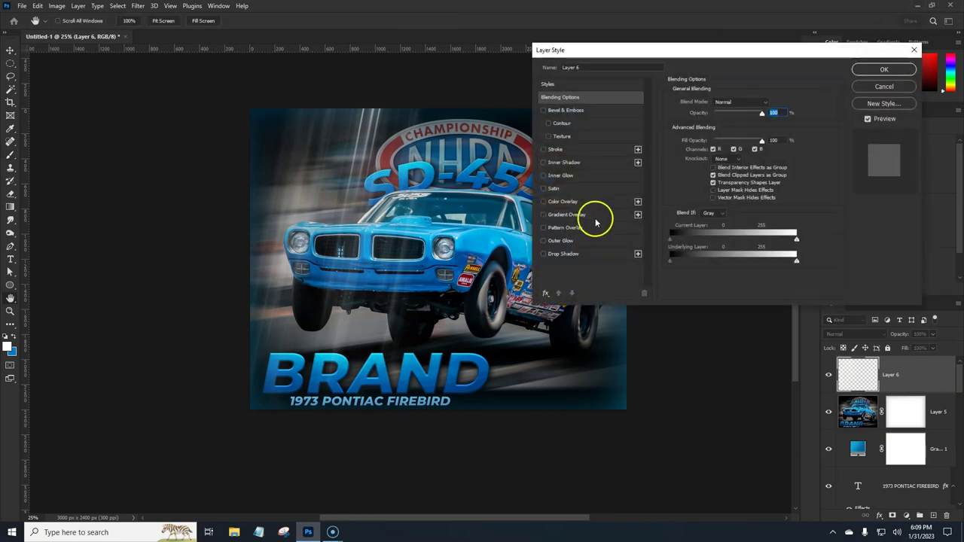
{"action": "left_click", "coordinate": [593, 215]}
{"action": "left_click_drag", "start_coordinate": [738, 113], "coordinate": [750, 114]}
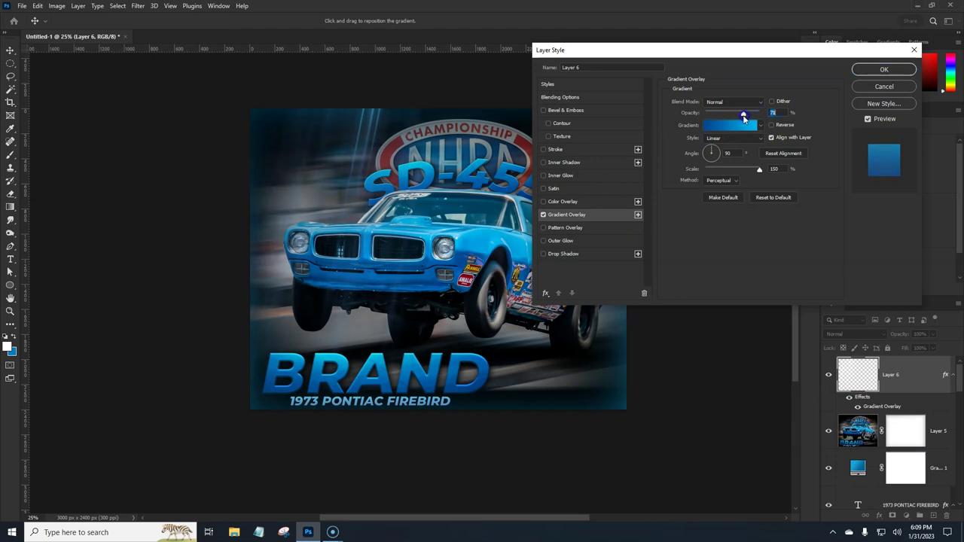
{"action": "left_click", "coordinate": [879, 70]}
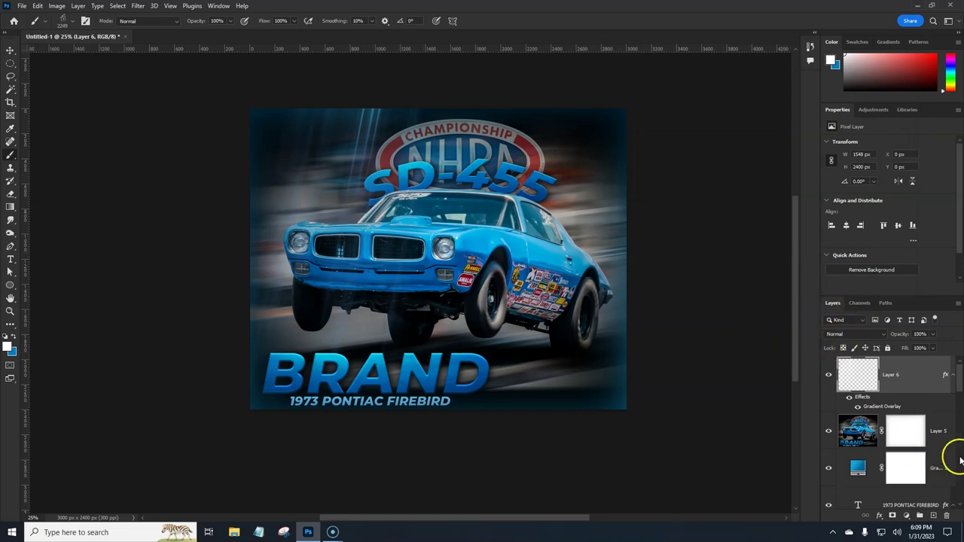
Mask the car out of Layer 6 using the car cutout's outline and set the layer's opacity to 81%.
{"action": "left_click_drag", "start_coordinate": [961, 387], "coordinate": [961, 474]}
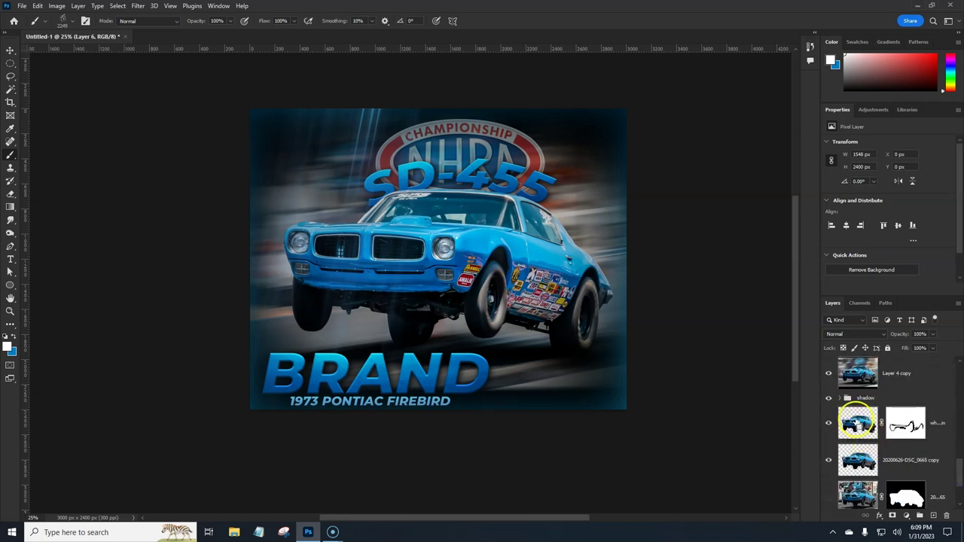
{"action": "left_click", "coordinate": [858, 421], "text": "ctrl"}
{"action": "left_click_drag", "start_coordinate": [959, 473], "coordinate": [961, 350]}
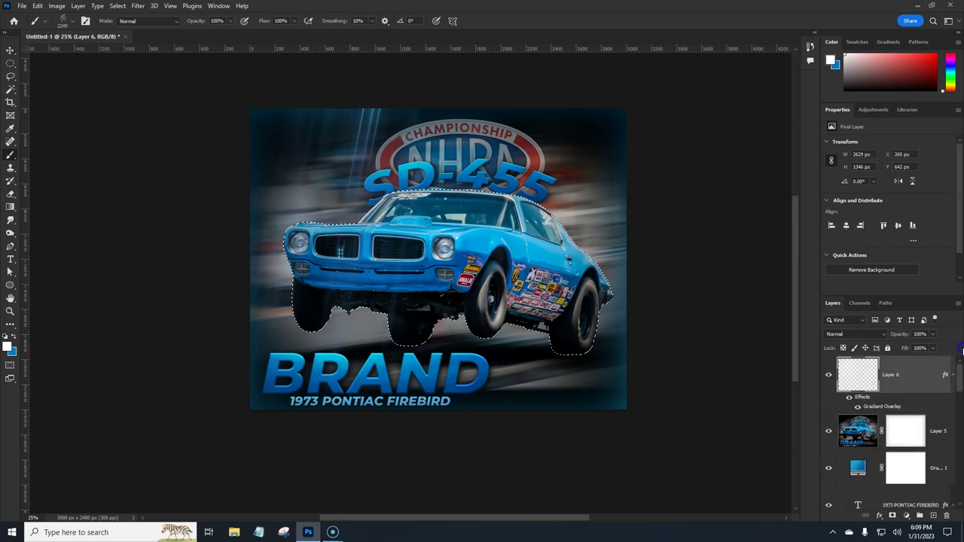
{"action": "left_click", "coordinate": [893, 517]}
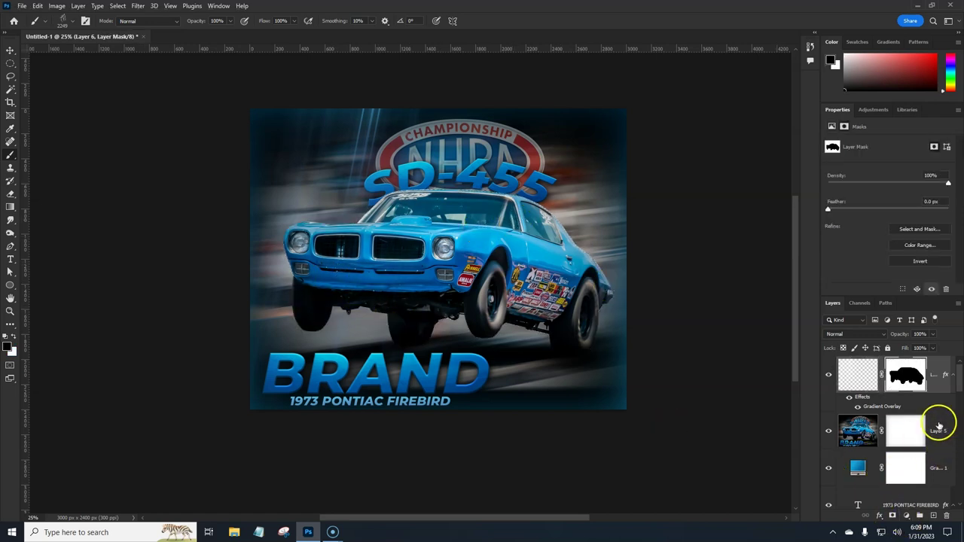
{"action": "left_click_drag", "start_coordinate": [901, 337], "coordinate": [888, 338]}
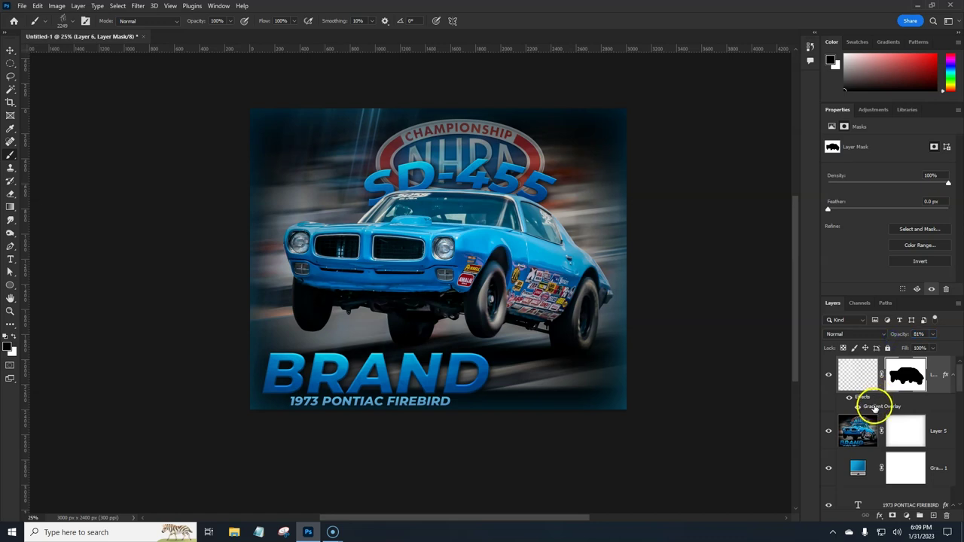
Duplicate Layer 6, flip the copied streaks horizontally without their mask, and move them to the poster's right side.
{"action": "left_click", "coordinate": [842, 364]}
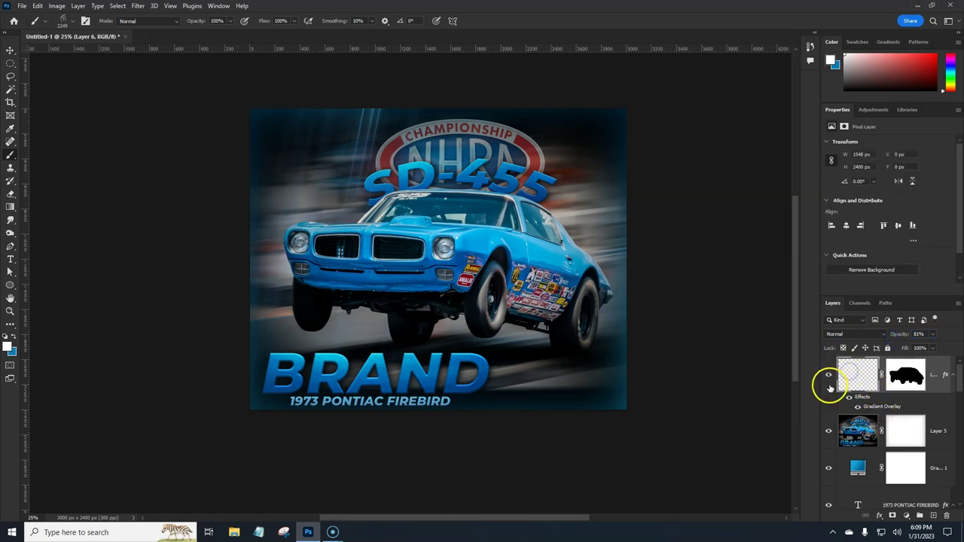
{"action": "key", "text": "ctrl+j"}
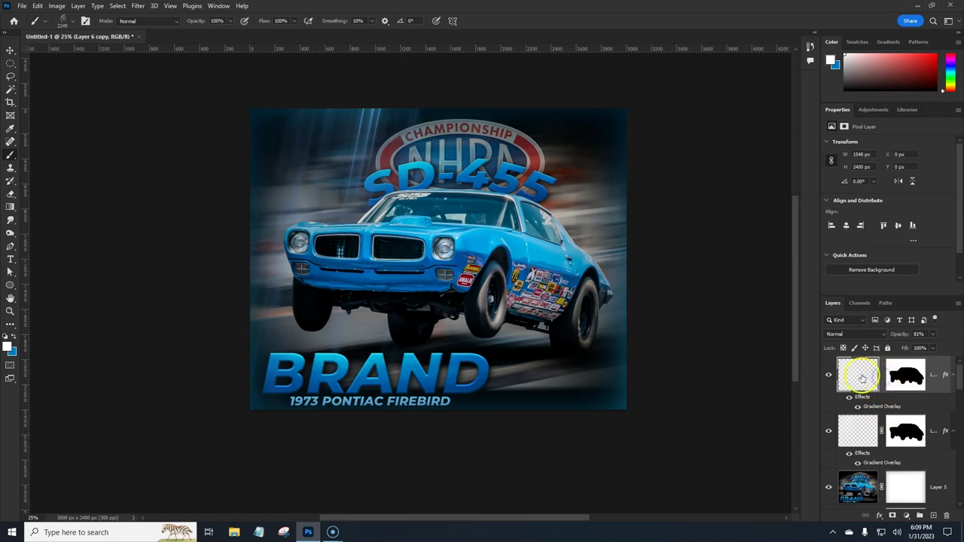
{"action": "key", "text": "ctrl+t"}
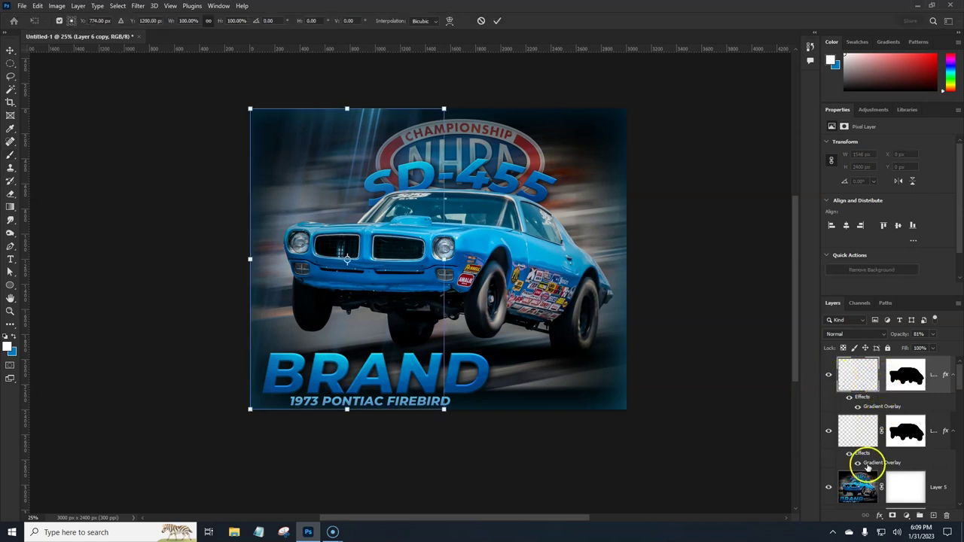
{"action": "right_click", "coordinate": [364, 316]}
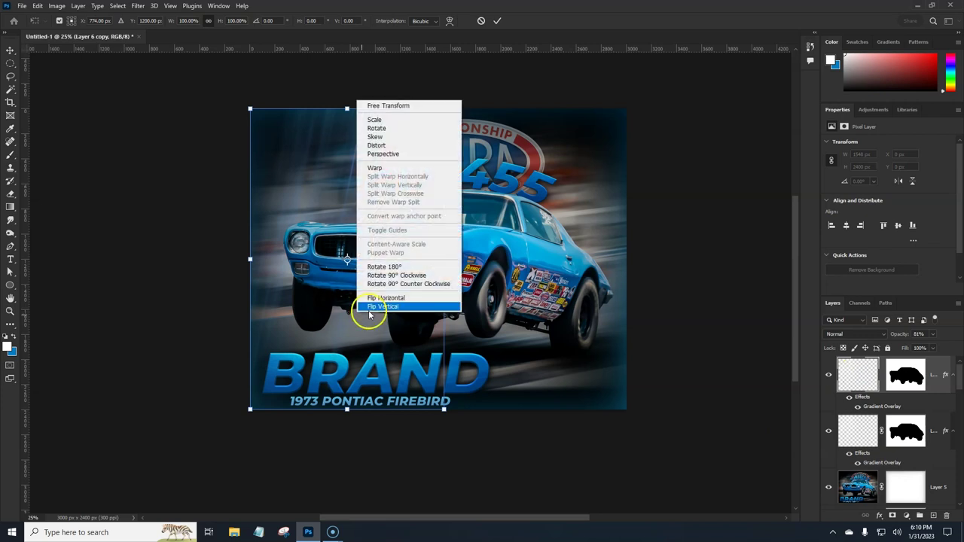
{"action": "left_click", "coordinate": [374, 299]}
{"action": "left_click_drag", "start_coordinate": [367, 337], "coordinate": [587, 337]}
{"action": "key", "text": "Return"}
Add a new layer on top and stamp several overlapping white lightning bolts over the poster's upper-left corner.
{"action": "key", "text": "b"}
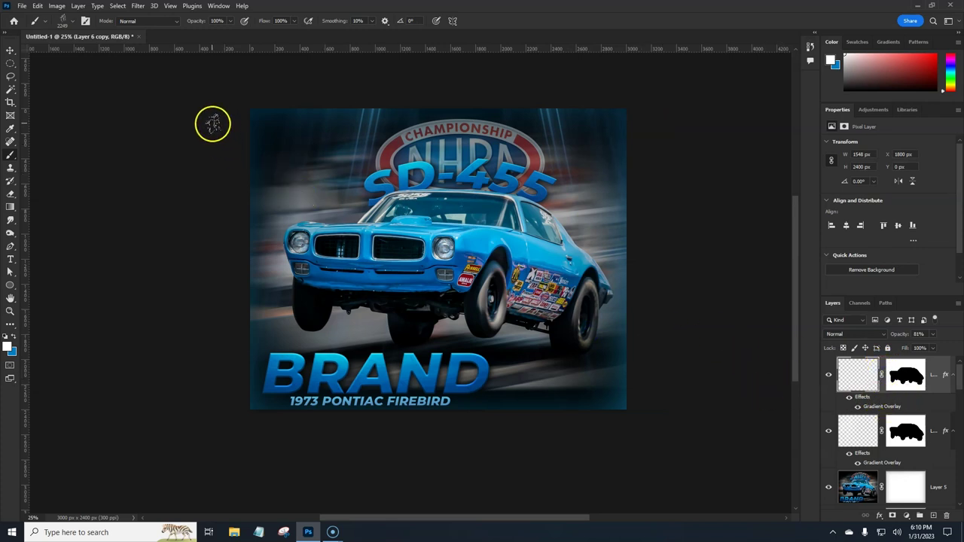
{"action": "left_click", "coordinate": [933, 516]}
{"action": "scroll", "coordinate": [352, 228], "scroll_direction": "up", "scroll_amount": 3}
{"action": "scroll", "coordinate": [352, 228], "scroll_direction": "left", "scroll_amount": 5}
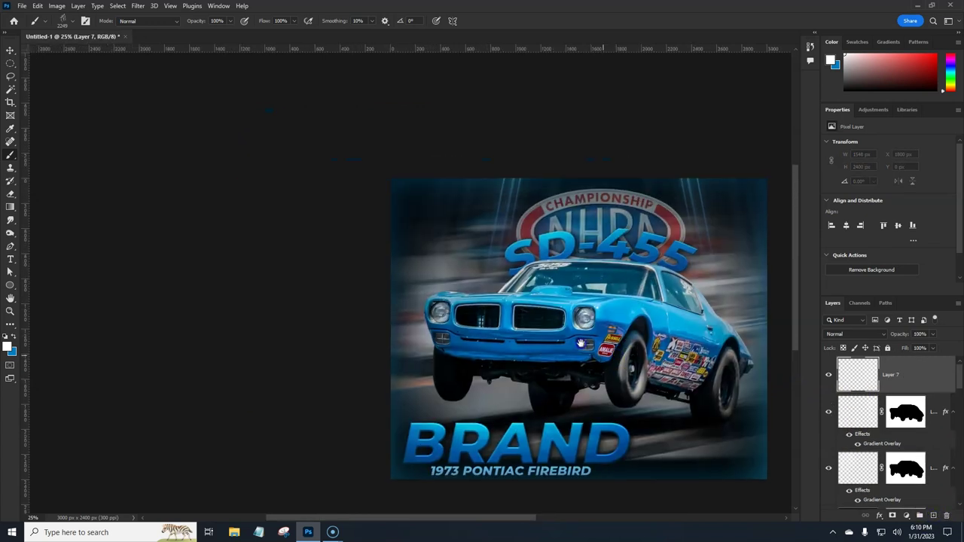
{"action": "left_click", "coordinate": [380, 201]}
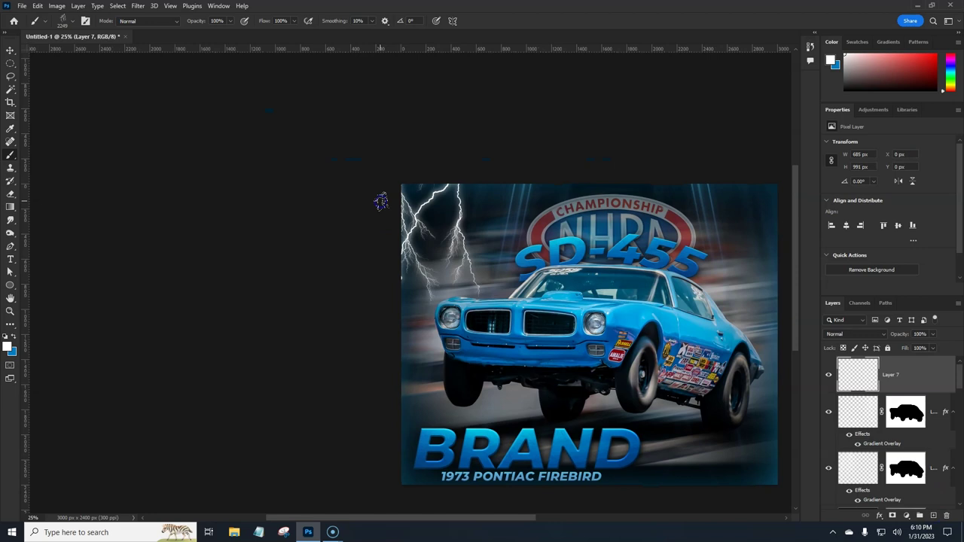
{"action": "left_click", "coordinate": [364, 204]}
{"action": "left_click", "coordinate": [362, 206]}
{"action": "left_click", "coordinate": [369, 209]}
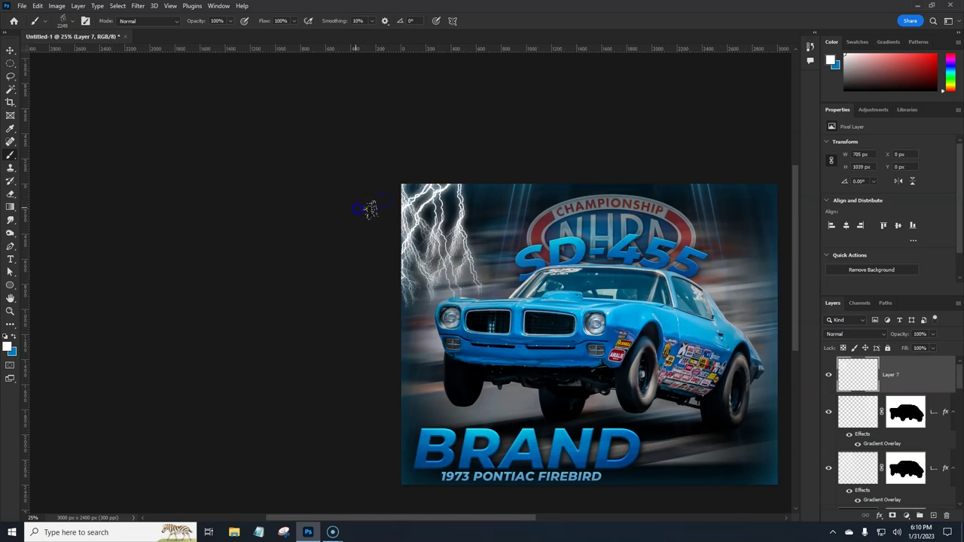
{"action": "left_click", "coordinate": [375, 208]}
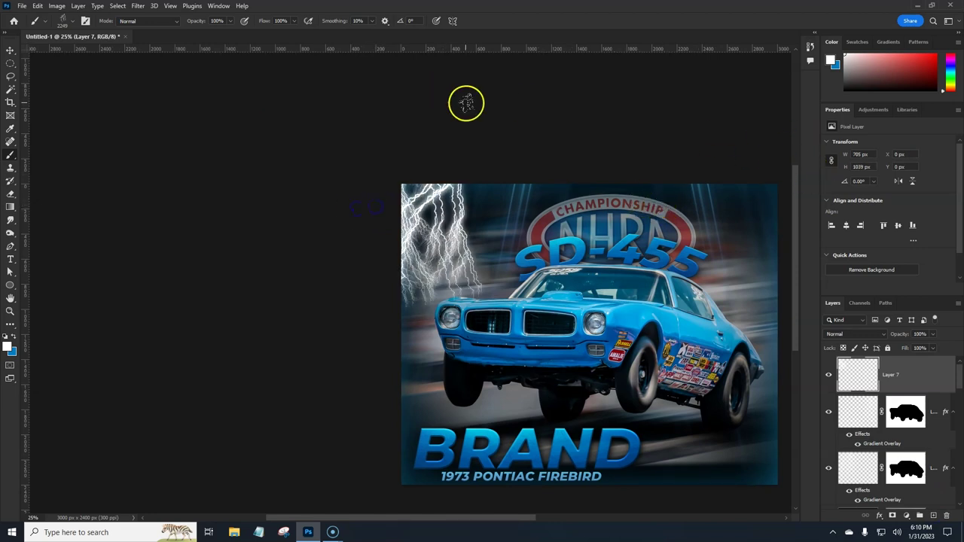
Reapply the last Motion Blur to Layer 7's lightning and add a blue linear Gradient Overlay at 81% opacity.
{"action": "left_click", "coordinate": [138, 6]}
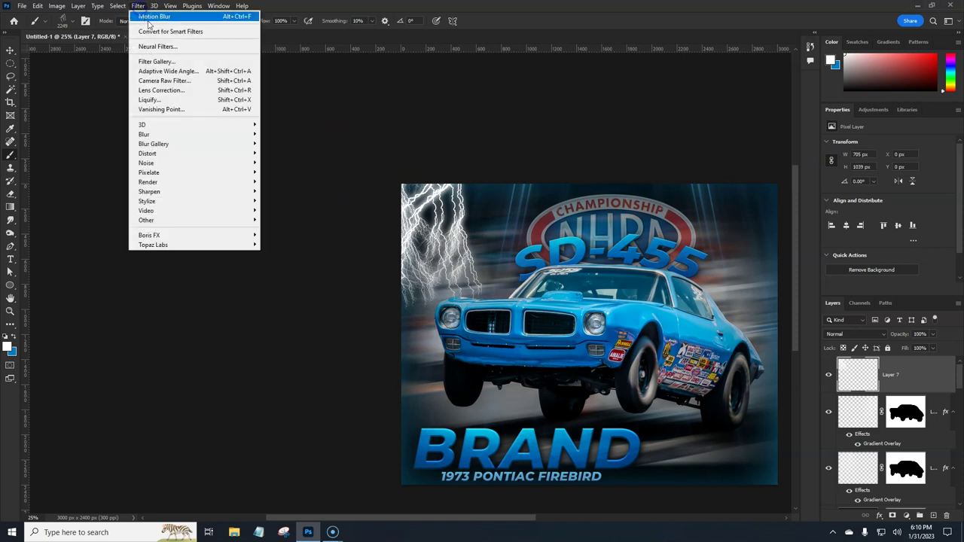
{"action": "left_click", "coordinate": [158, 18]}
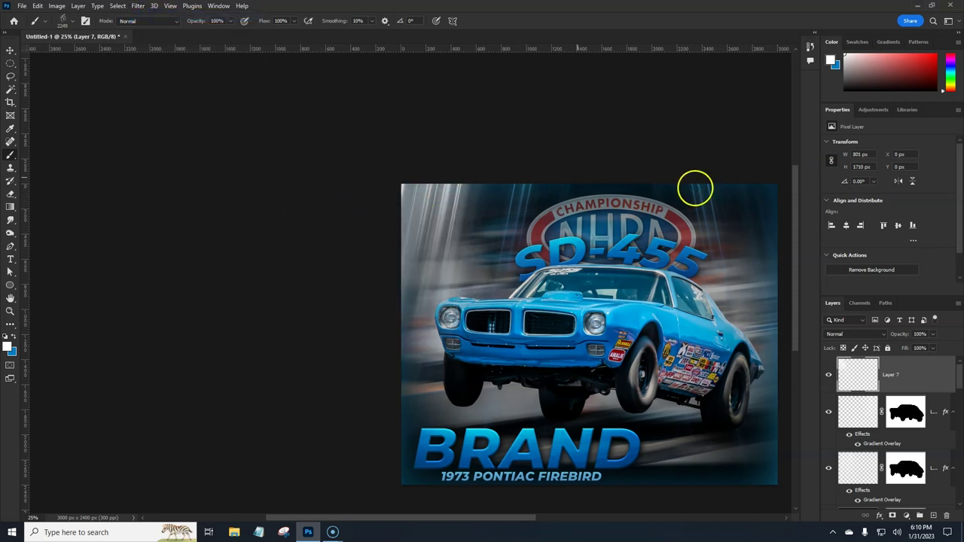
{"action": "double_click", "coordinate": [937, 378]}
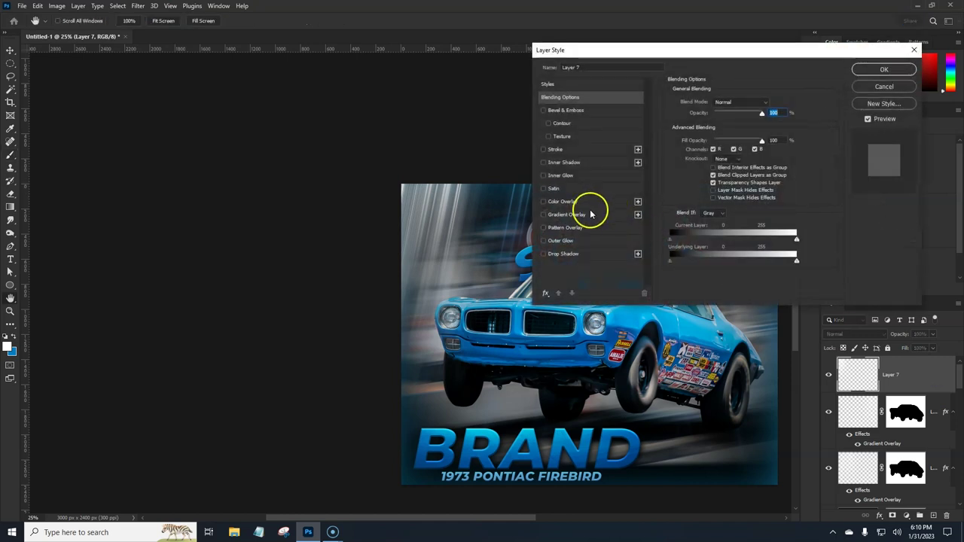
{"action": "left_click", "coordinate": [588, 217]}
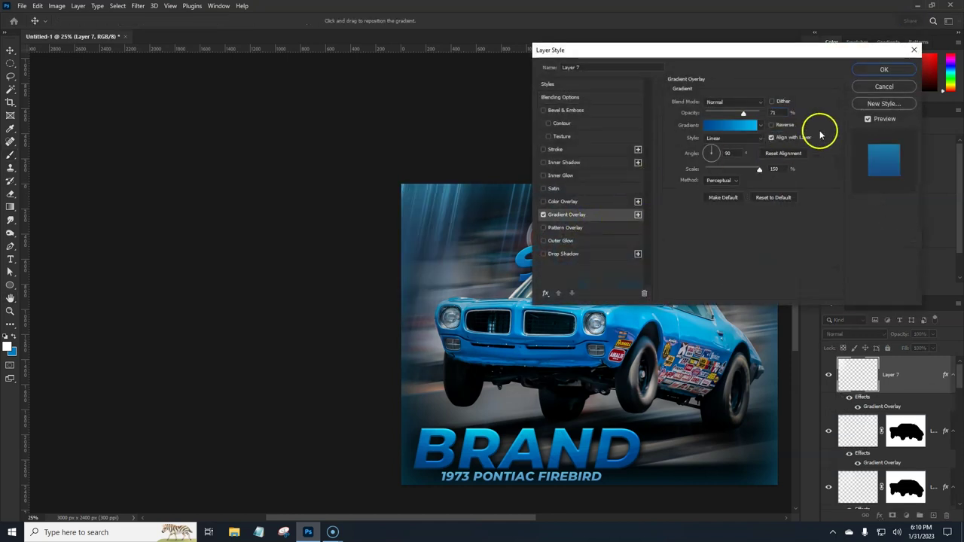
{"action": "mouse_move", "coordinate": [743, 114]}
{"action": "left_mouse_down"}
{"action": "mouse_move", "coordinate": [715, 117]}
{"action": "mouse_move", "coordinate": [761, 113]}
{"action": "left_mouse_up"}
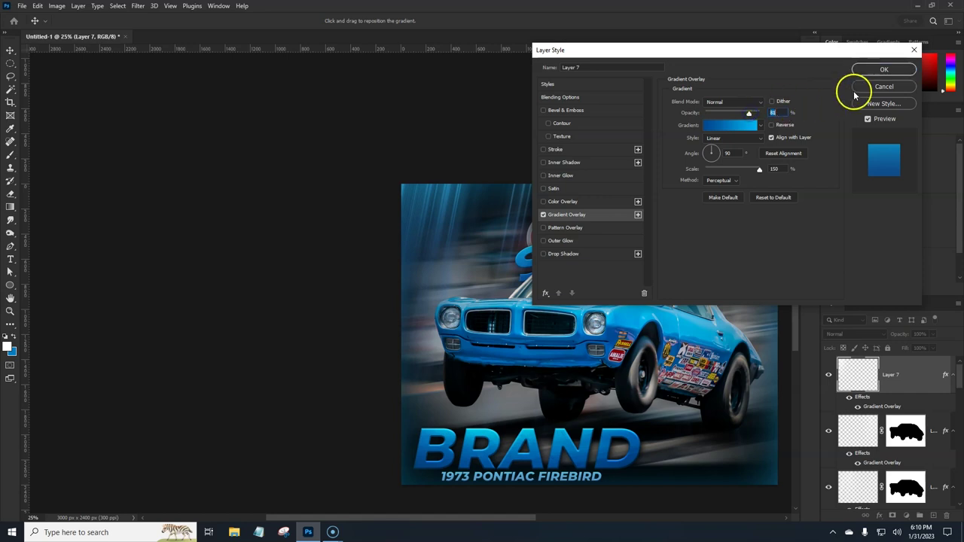
{"action": "left_click", "coordinate": [885, 69]}
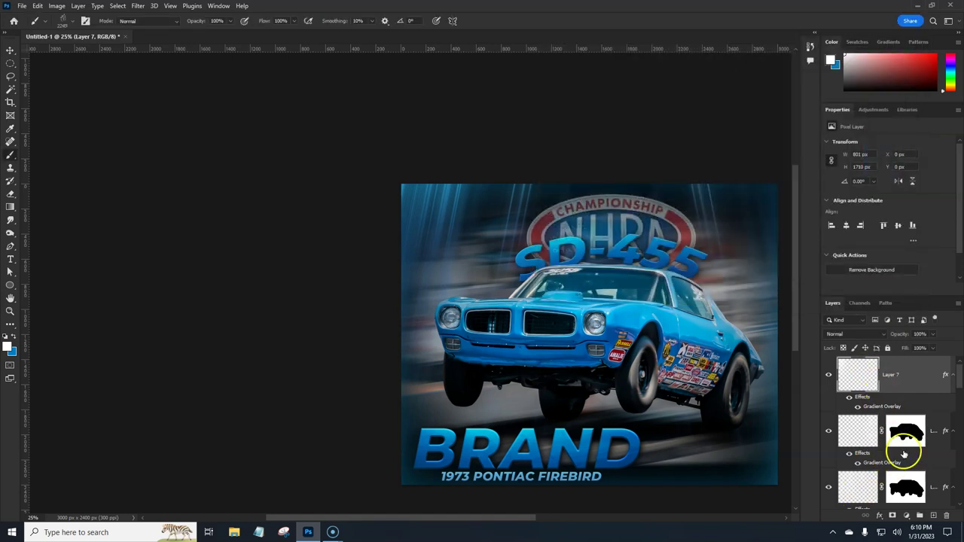
Copy the car-shaped mask from the streak layer below onto Layer 7 so its streaks stay off the car.
{"action": "left_click_drag", "start_coordinate": [910, 436], "coordinate": [908, 385]}
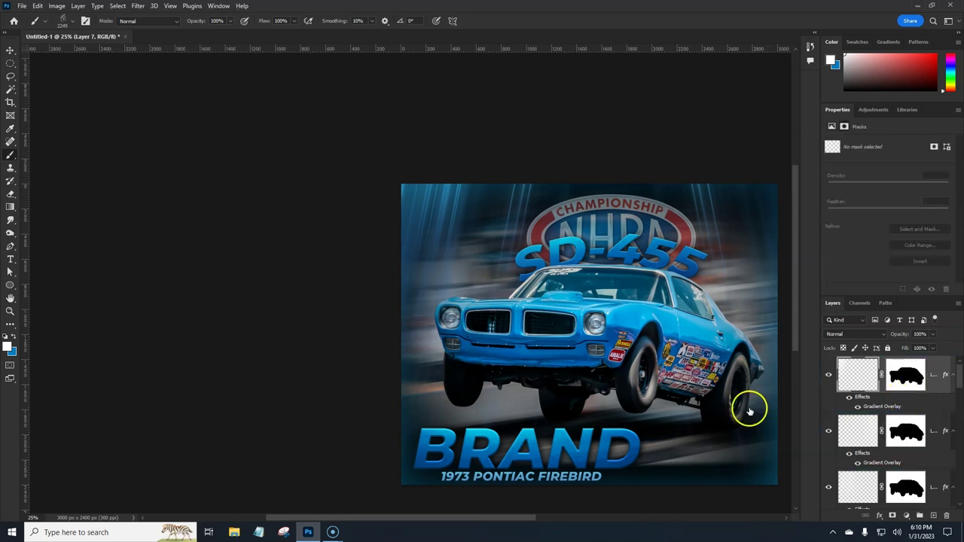
{"action": "left_click_drag", "start_coordinate": [629, 355], "coordinate": [471, 298]}
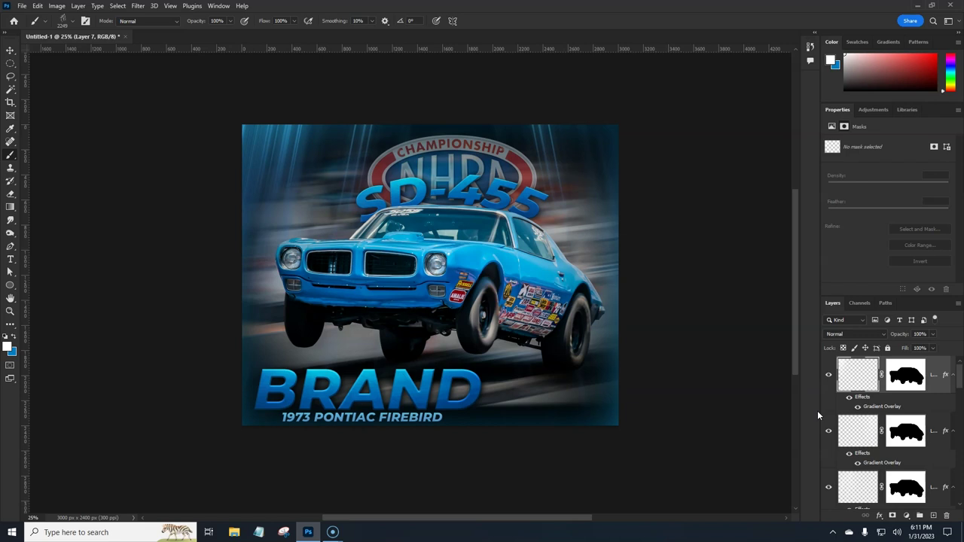
{"action": "left_click_drag", "start_coordinate": [828, 413], "coordinate": [886, 441]}
Add a Curves adjustment layer on top that slightly darkens the shadows while holding the midtones, and compare the poster with and without it.
{"action": "left_click", "coordinate": [906, 516]}
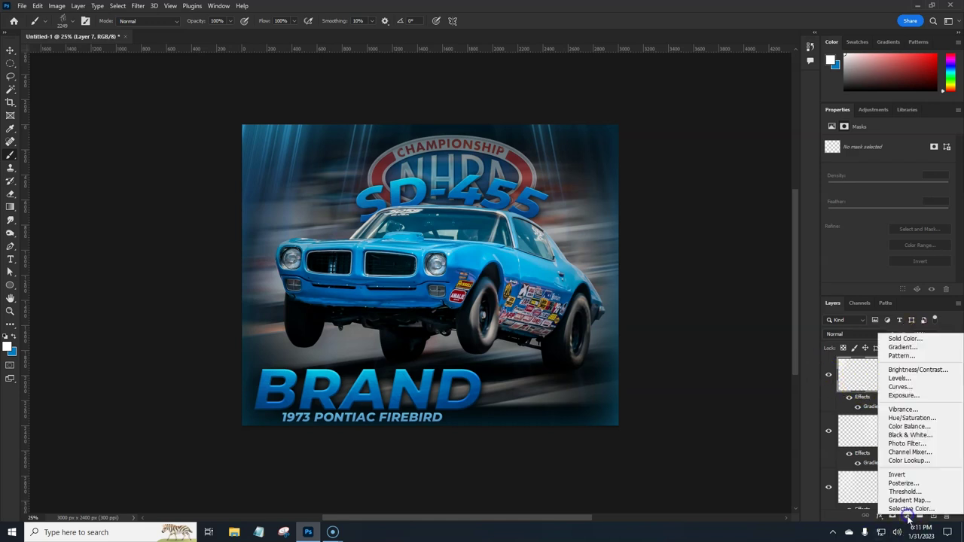
{"action": "left_click", "coordinate": [900, 387]}
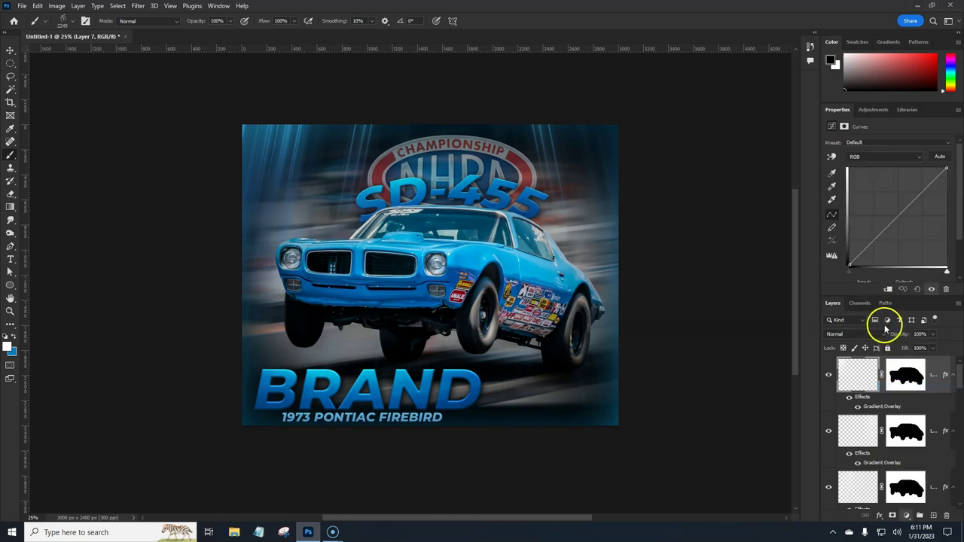
{"action": "left_click_drag", "start_coordinate": [869, 244], "coordinate": [873, 249]}
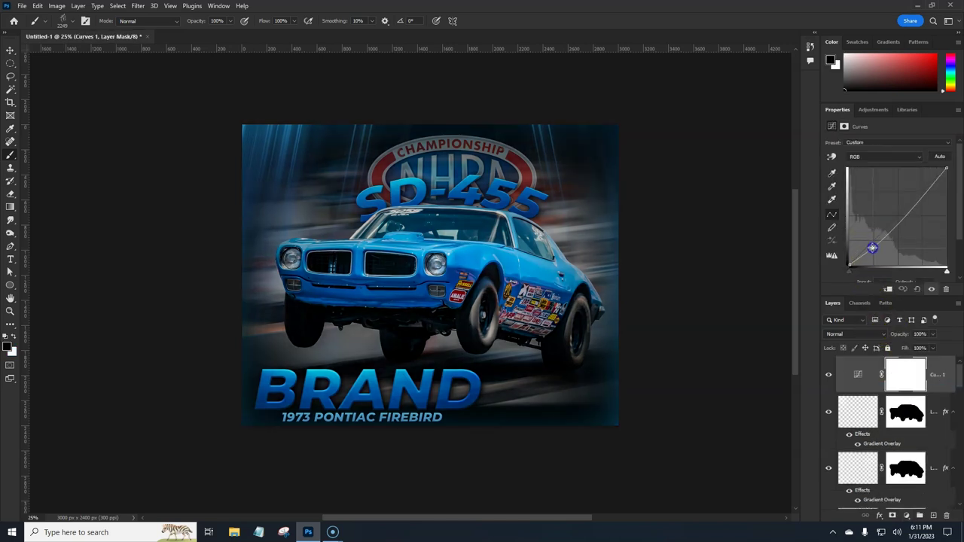
{"action": "left_click_drag", "start_coordinate": [897, 218], "coordinate": [897, 222]}
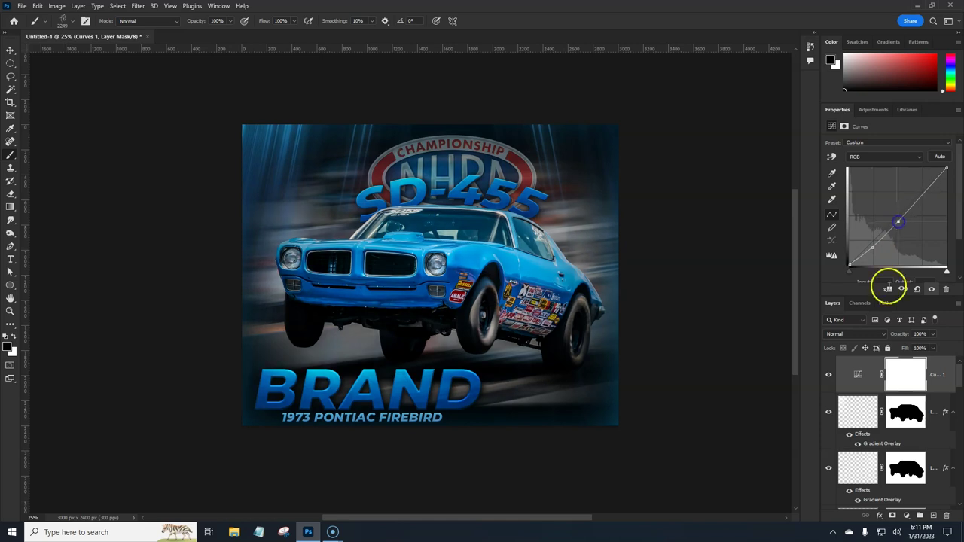
{"action": "left_click", "coordinate": [829, 375]}
{"action": "left_click", "coordinate": [830, 375]}
{"action": "left_click", "coordinate": [872, 248]}
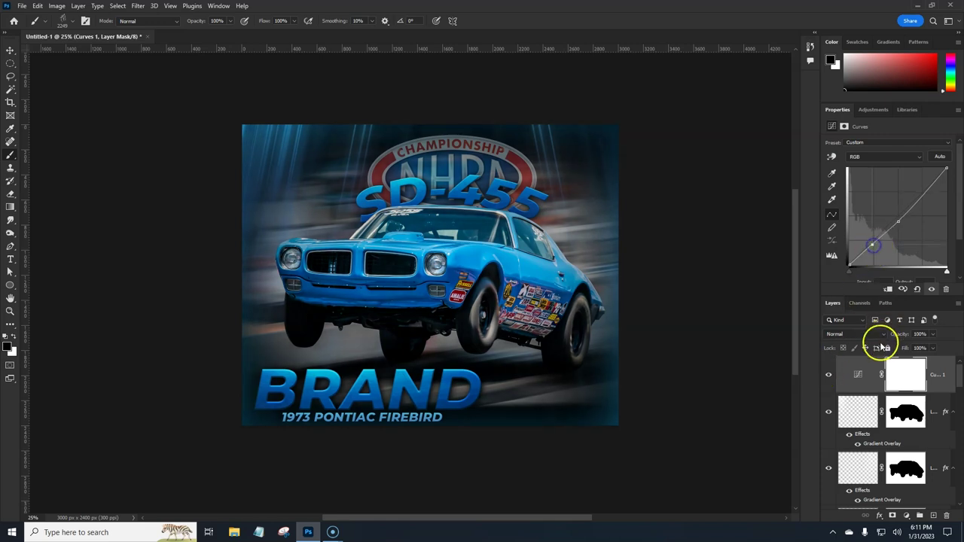
{"action": "left_click", "coordinate": [829, 380]}
{"action": "left_click", "coordinate": [828, 381]}
{"action": "left_click", "coordinate": [829, 382]}
{"action": "left_click", "coordinate": [829, 382]}
Add a Color Lookup adjustment layer with the NightFromDay.CUBE 3D LUT and lower its opacity to about 67%.
{"action": "left_click", "coordinate": [906, 516]}
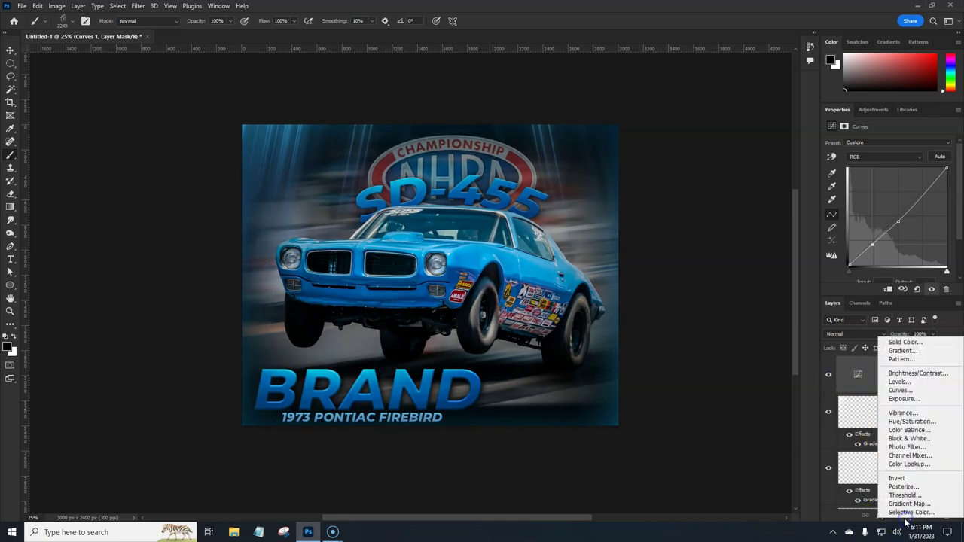
{"action": "left_click", "coordinate": [910, 465]}
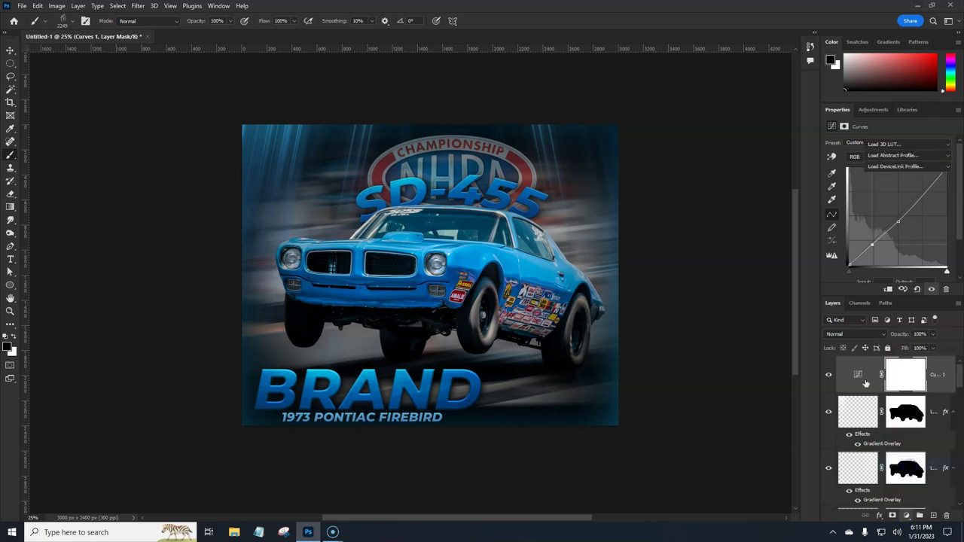
{"action": "left_click", "coordinate": [885, 145]}
{"action": "left_click", "coordinate": [866, 394]}
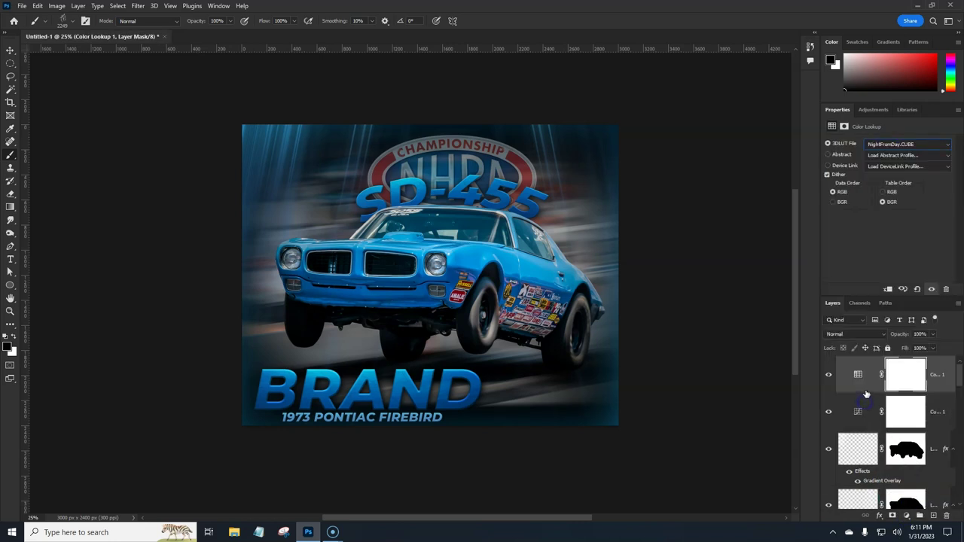
{"action": "left_click_drag", "start_coordinate": [901, 339], "coordinate": [884, 339]}
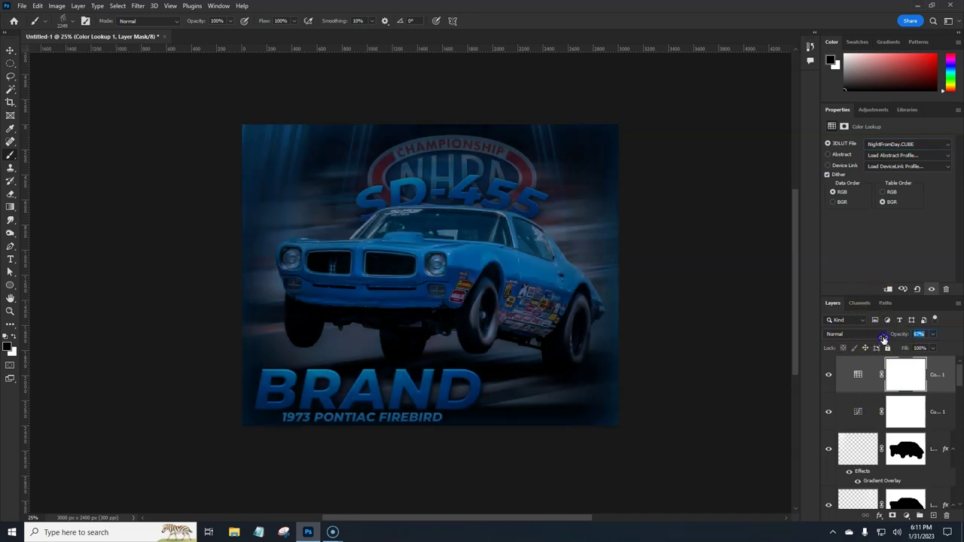
Replace the Color Lookup layer's mask with a copy of Layer 7's car-shaped mask and set the layer's opacity to 28%.
{"action": "left_click", "coordinate": [900, 453]}
{"action": "left_click_drag", "start_coordinate": [906, 454], "coordinate": [909, 375]}
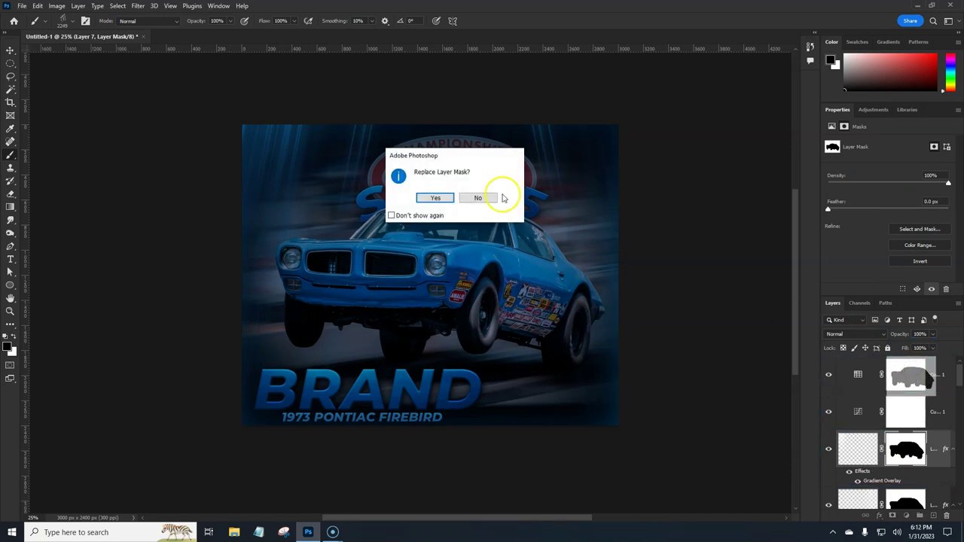
{"action": "left_click", "coordinate": [435, 197]}
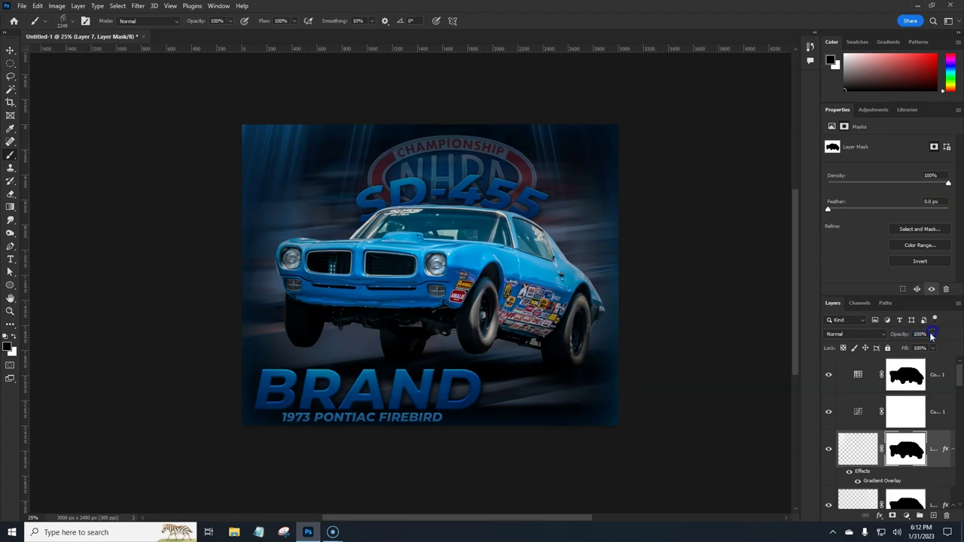
{"action": "left_click", "coordinate": [904, 372]}
{"action": "left_click_drag", "start_coordinate": [904, 340], "coordinate": [901, 336]}
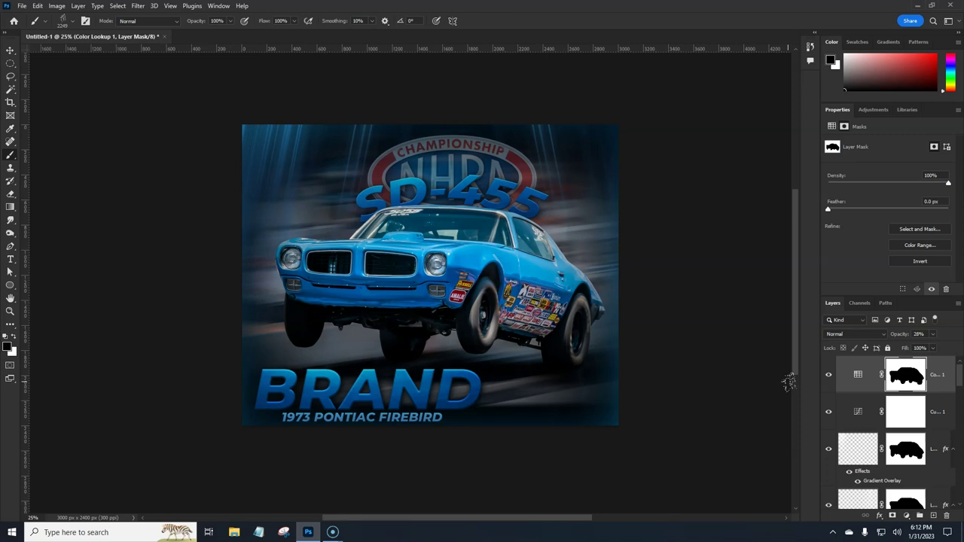
{"action": "left_click", "coordinate": [939, 375]}
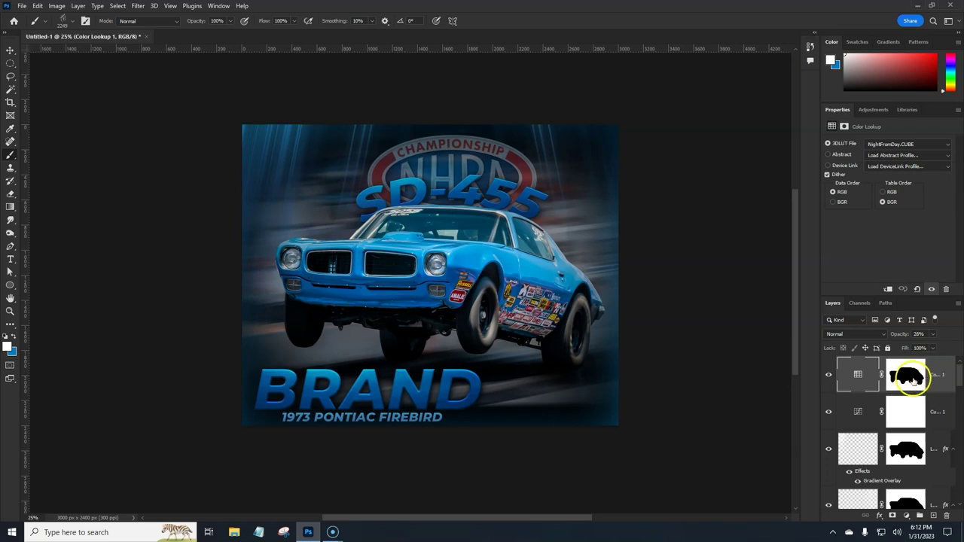
{"action": "left_click_drag", "start_coordinate": [905, 381], "coordinate": [904, 390]}
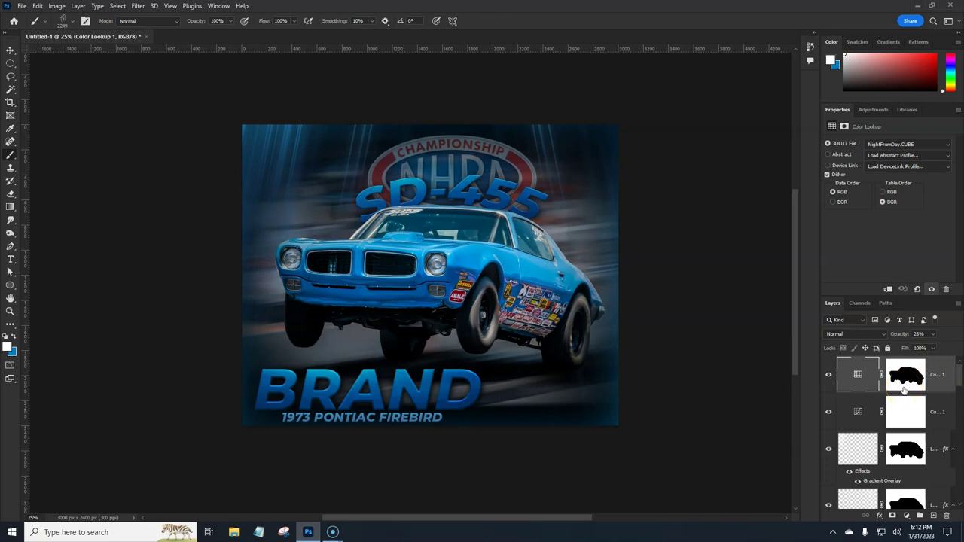